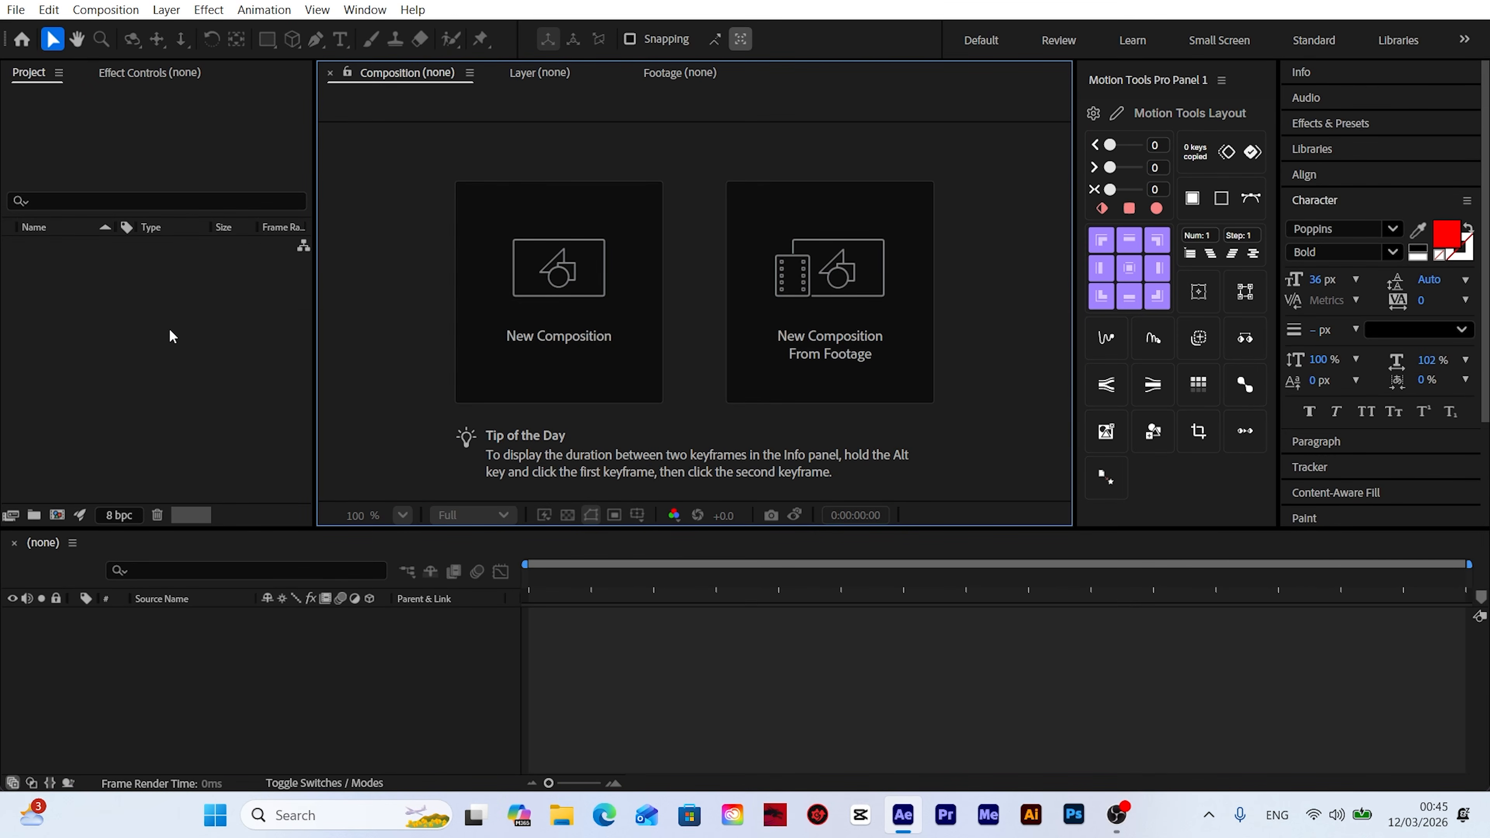
Step: Import the Camp Illustrator file as a Composition with Layer Size footage dimensions and open the Camp composition
double_click(159, 326)
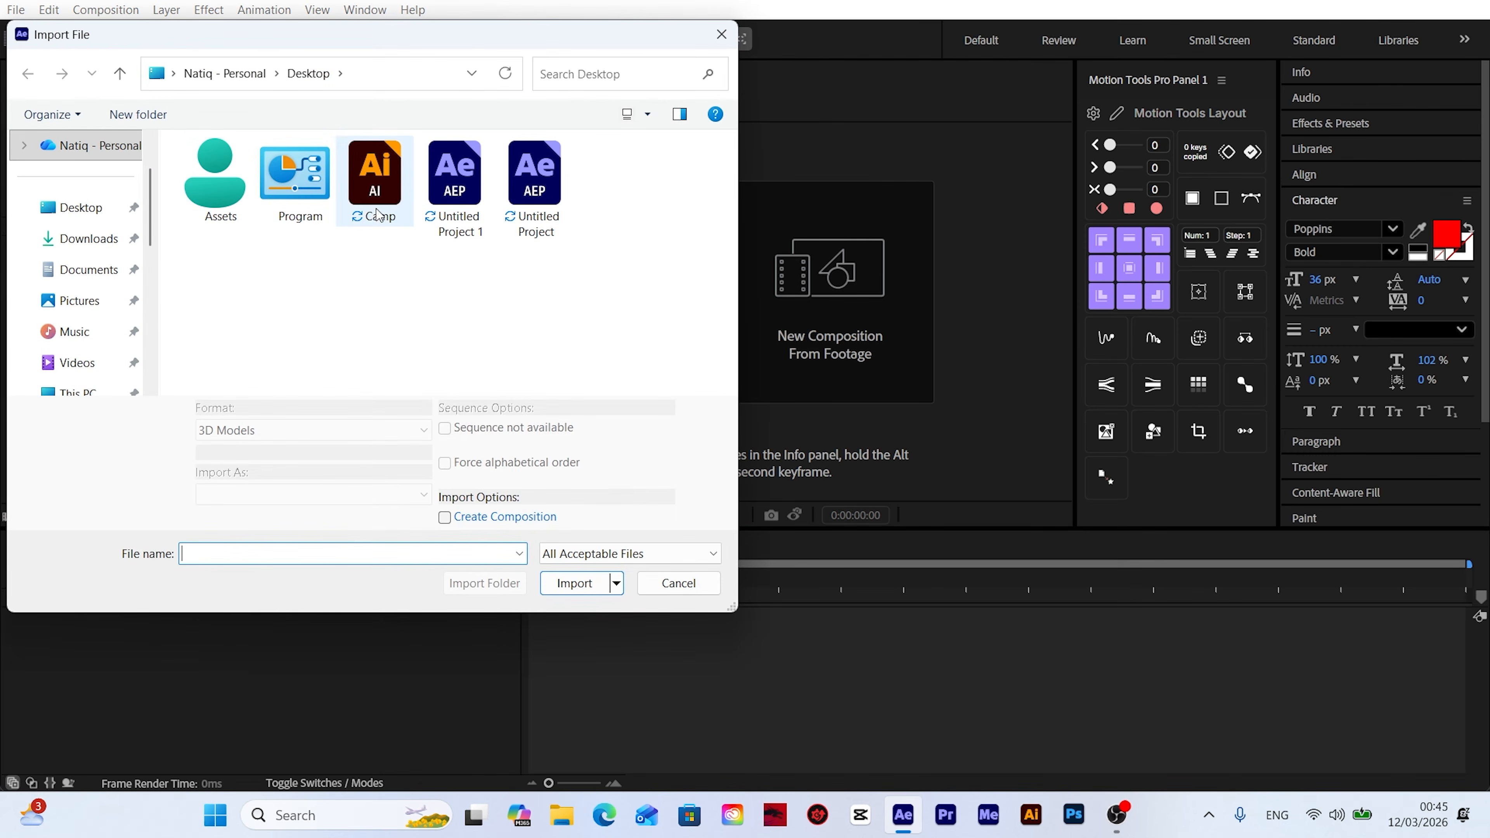
double_click(380, 177)
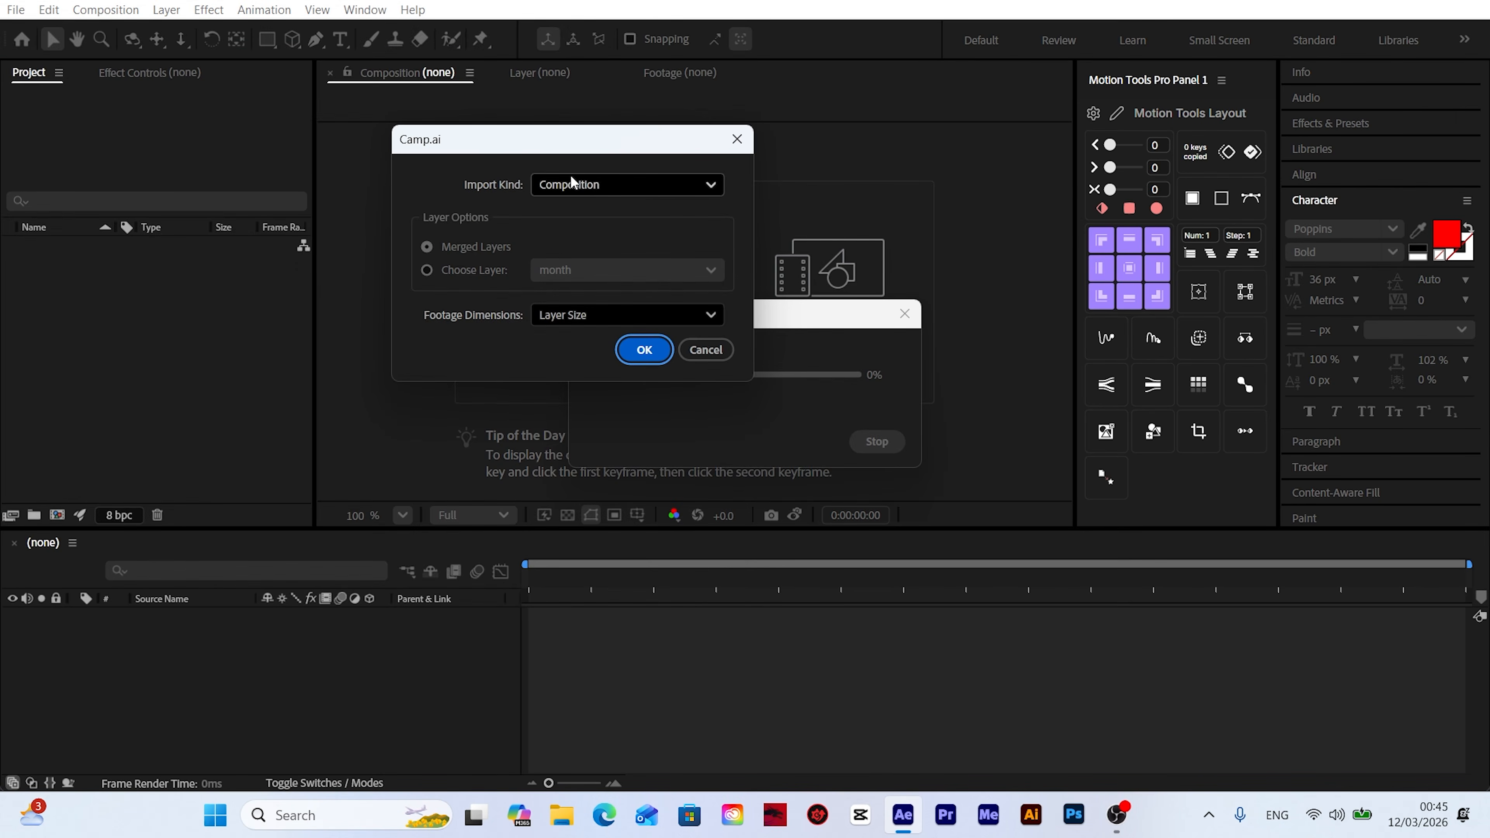
left_click(573, 182)
left_click(584, 244)
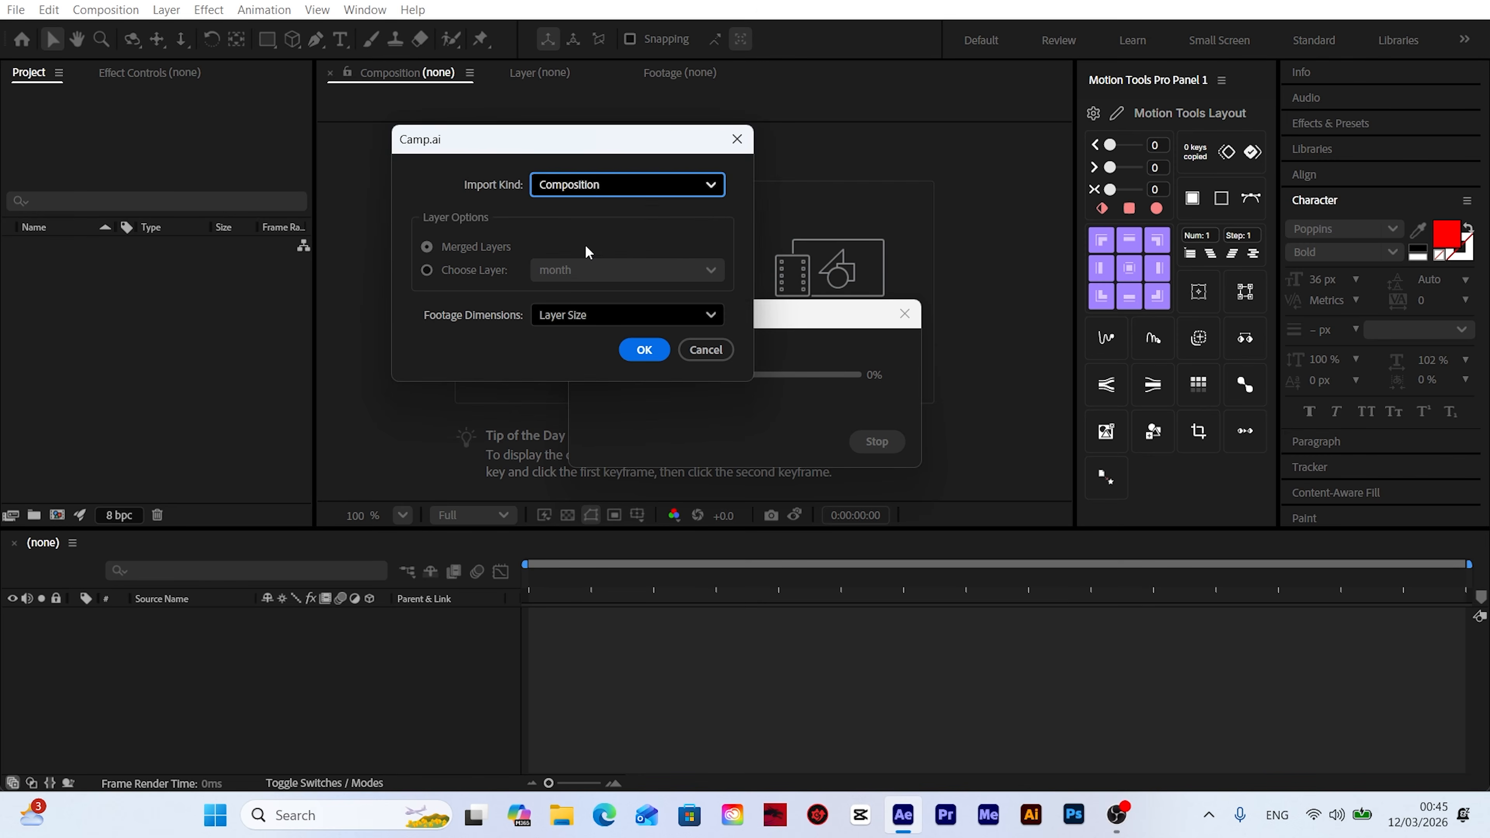
left_click(559, 316)
left_click(578, 346)
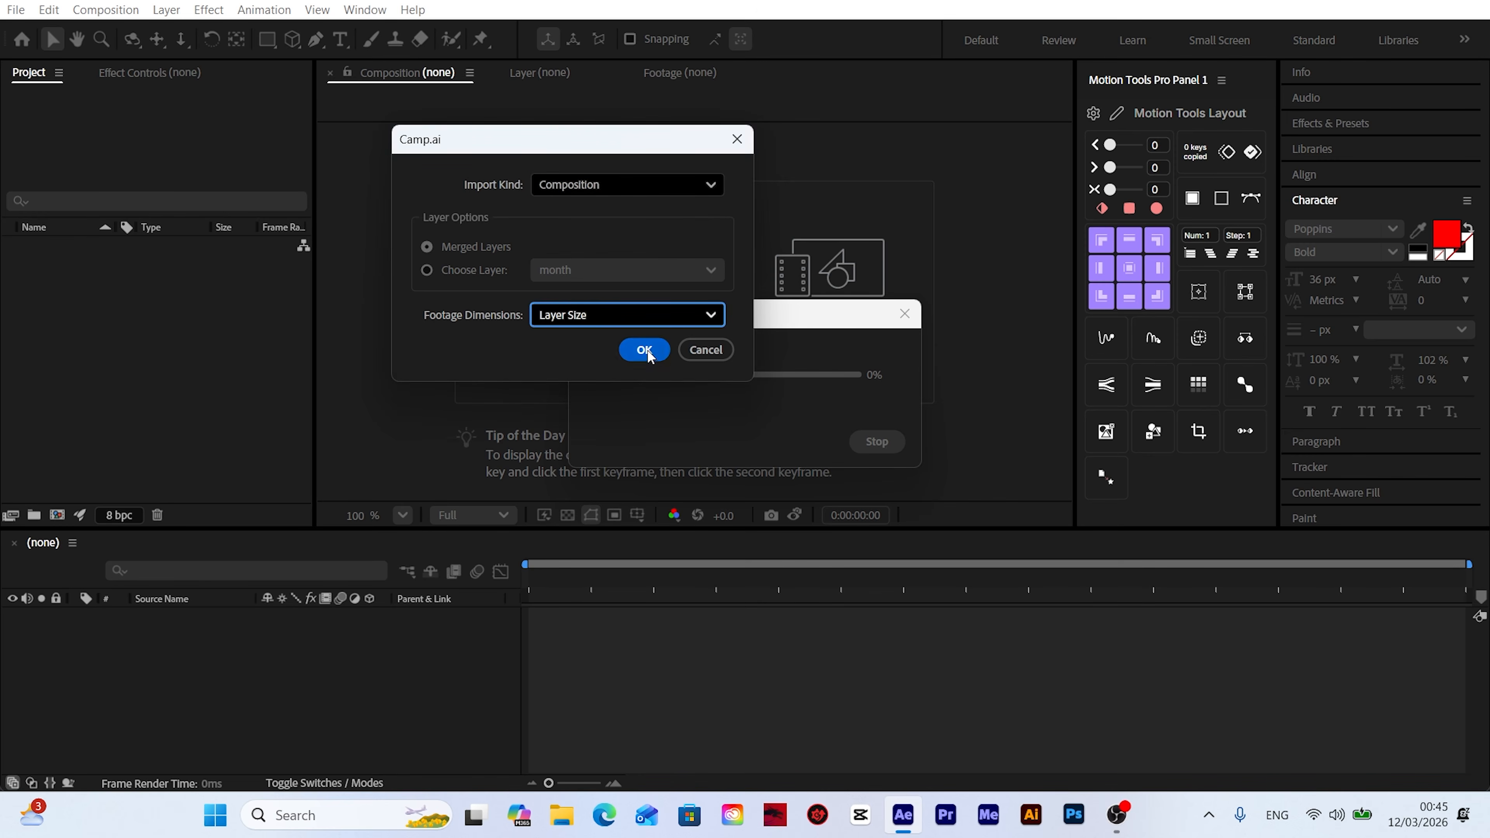
left_click(638, 355)
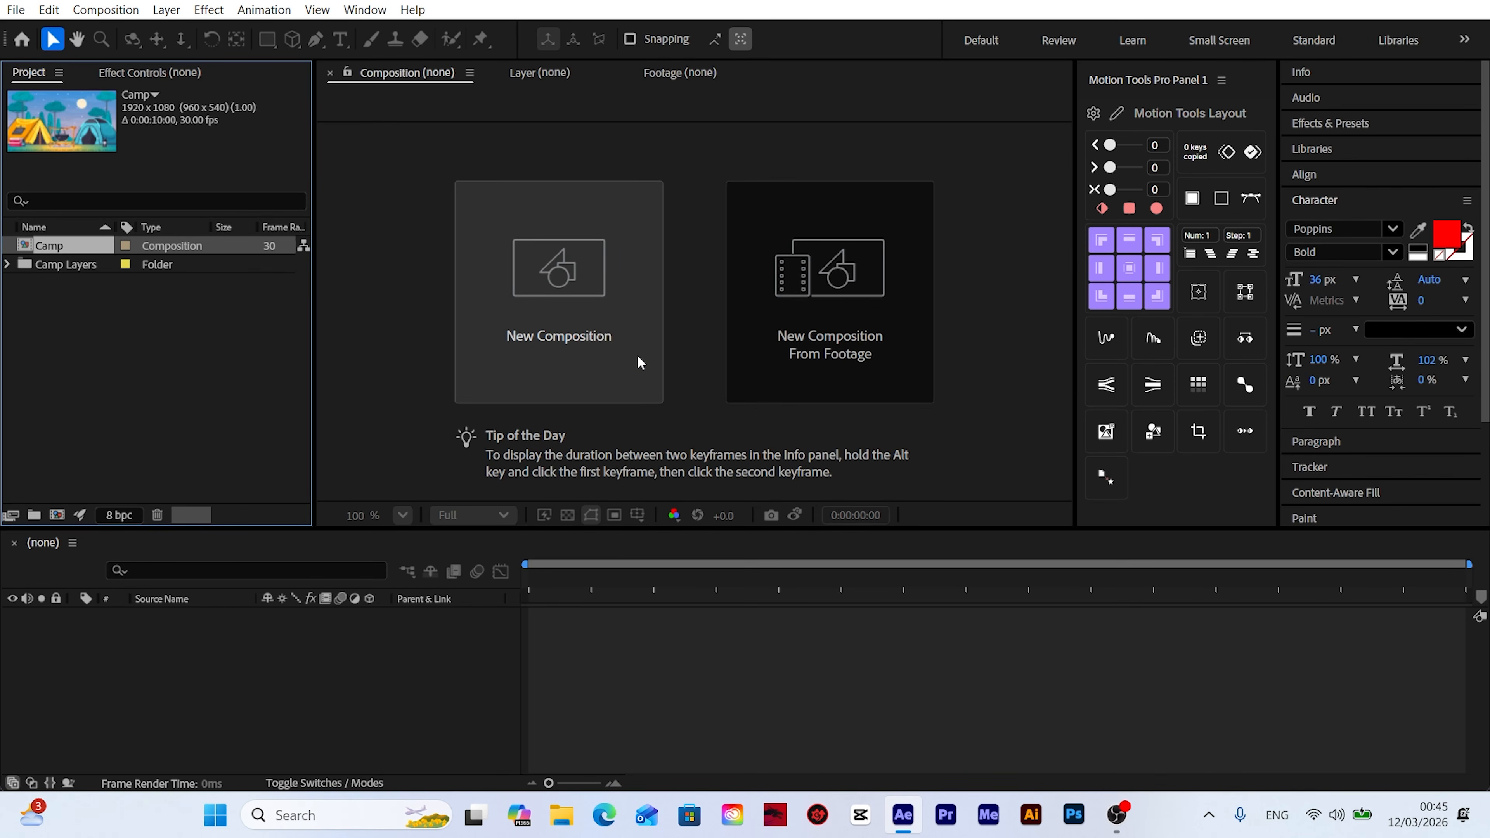
double_click(58, 252)
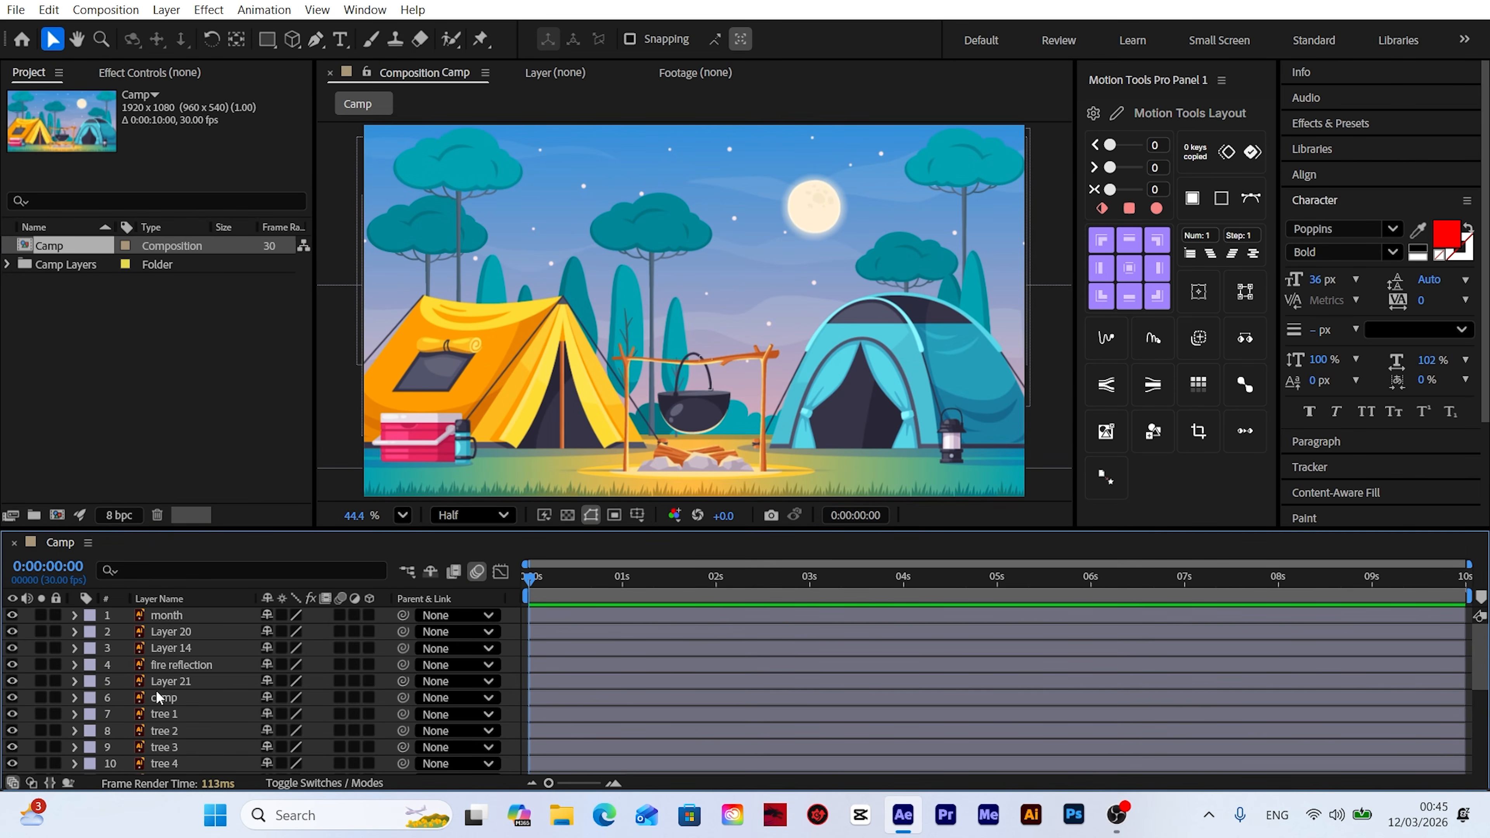
Step: Solo the tree 1 layer, reveal its rotation and move its anchor point to the base of the trunk
left_click(141, 714)
left_click(40, 715)
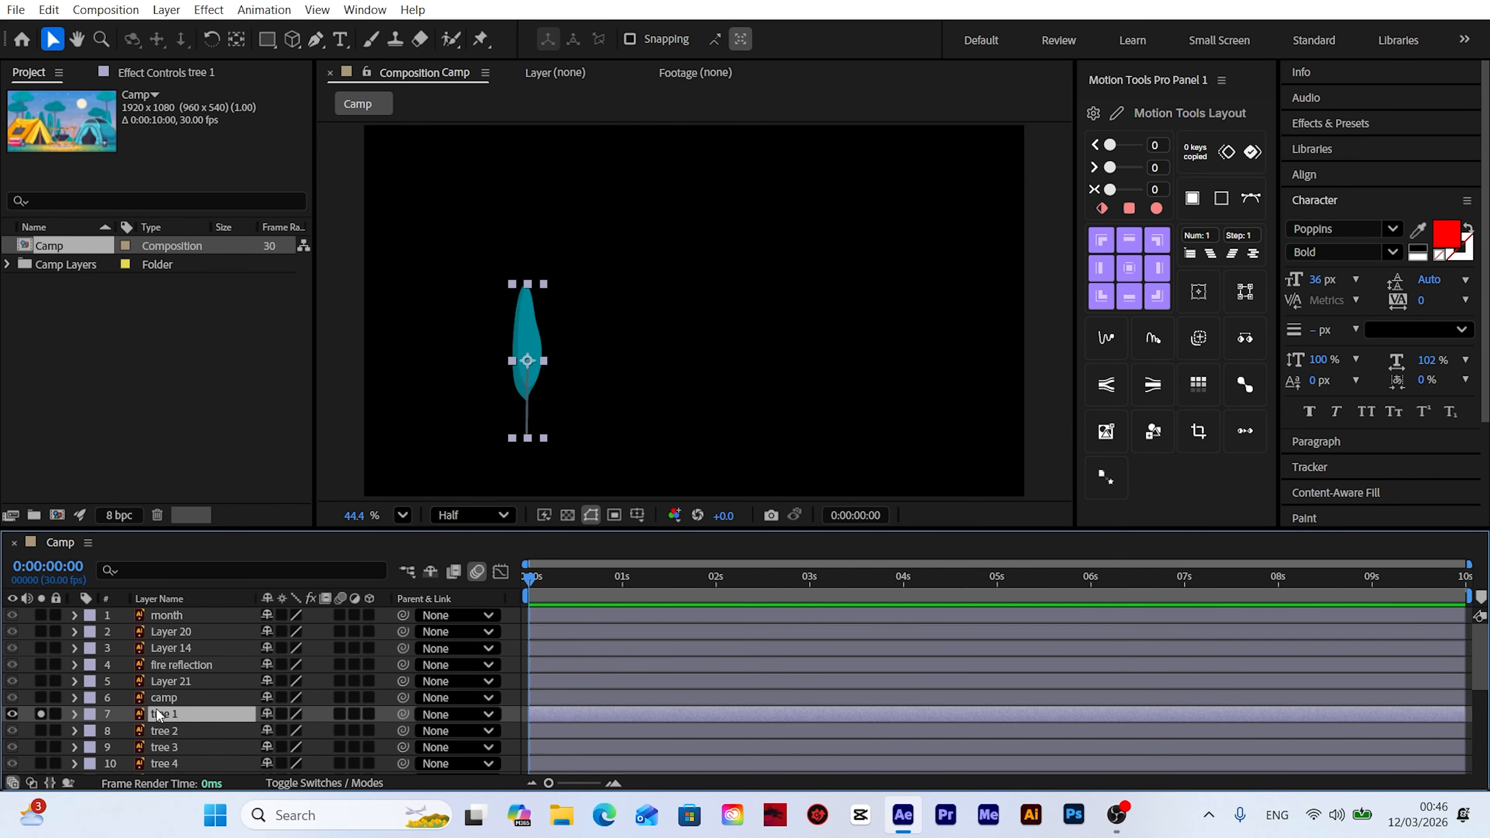
key("r")
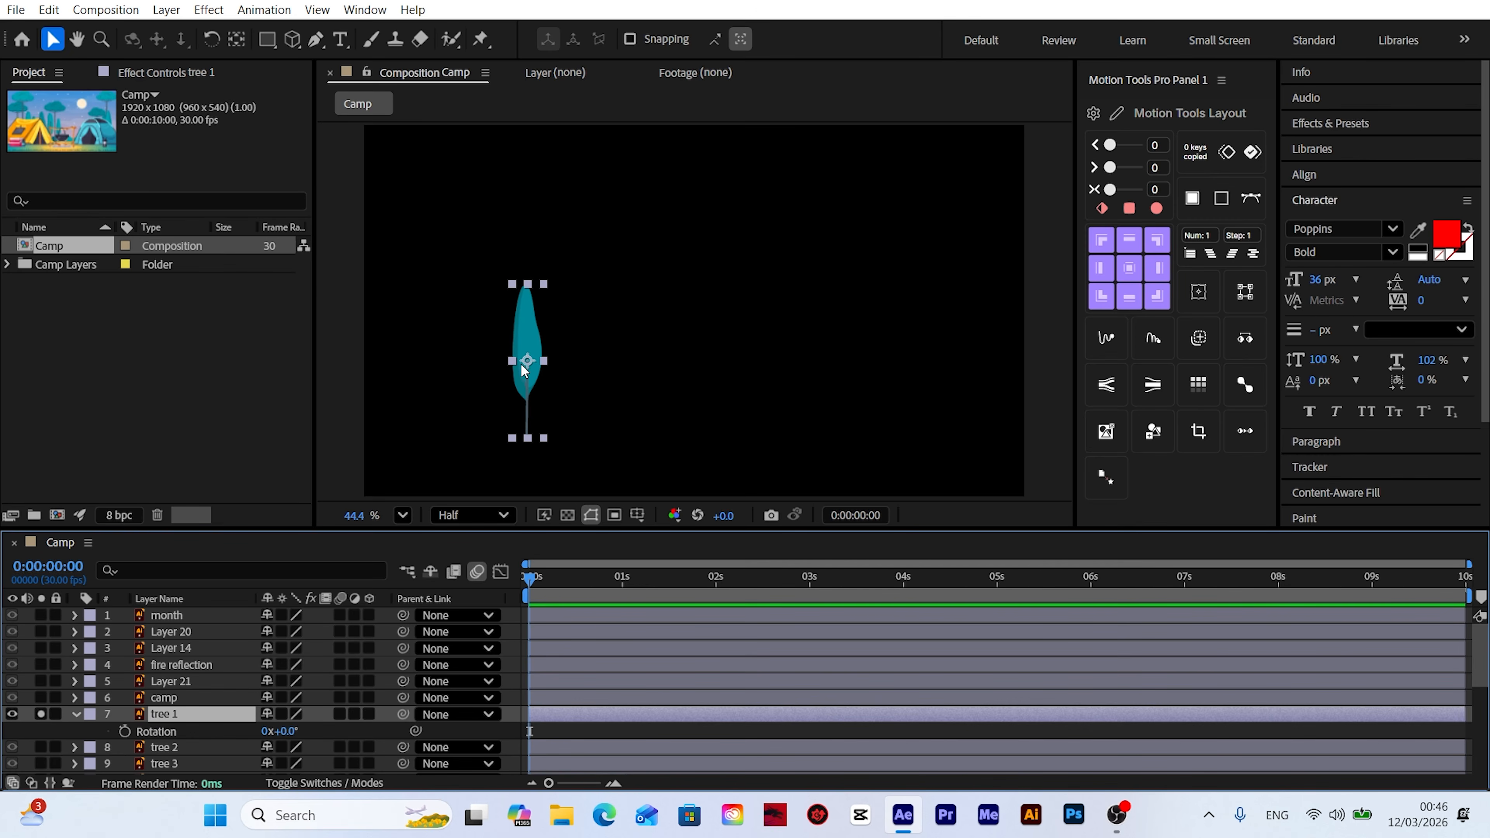
left_click(235, 42)
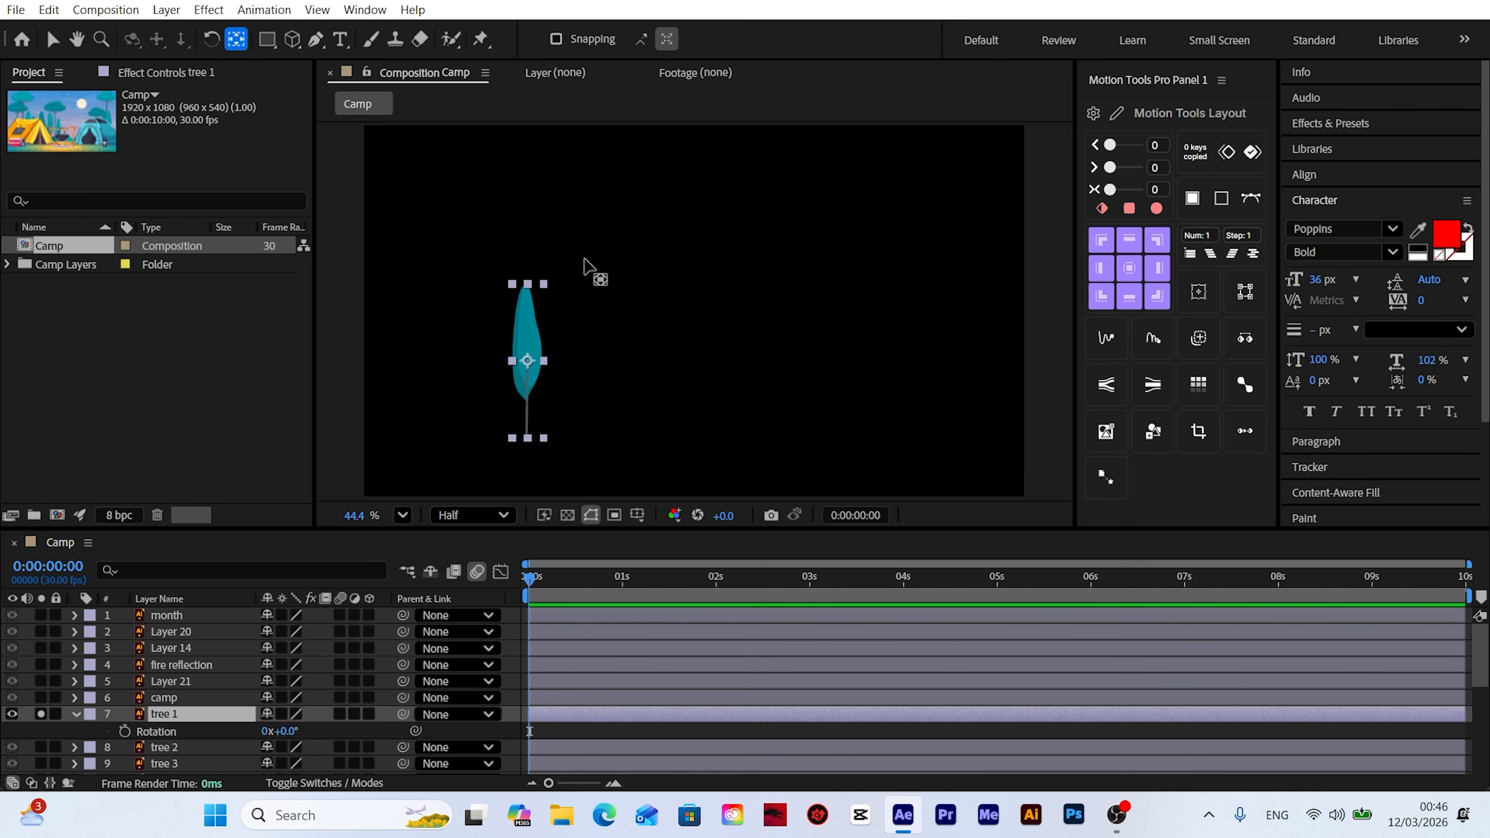
left_click_drag(527, 360, 528, 440)
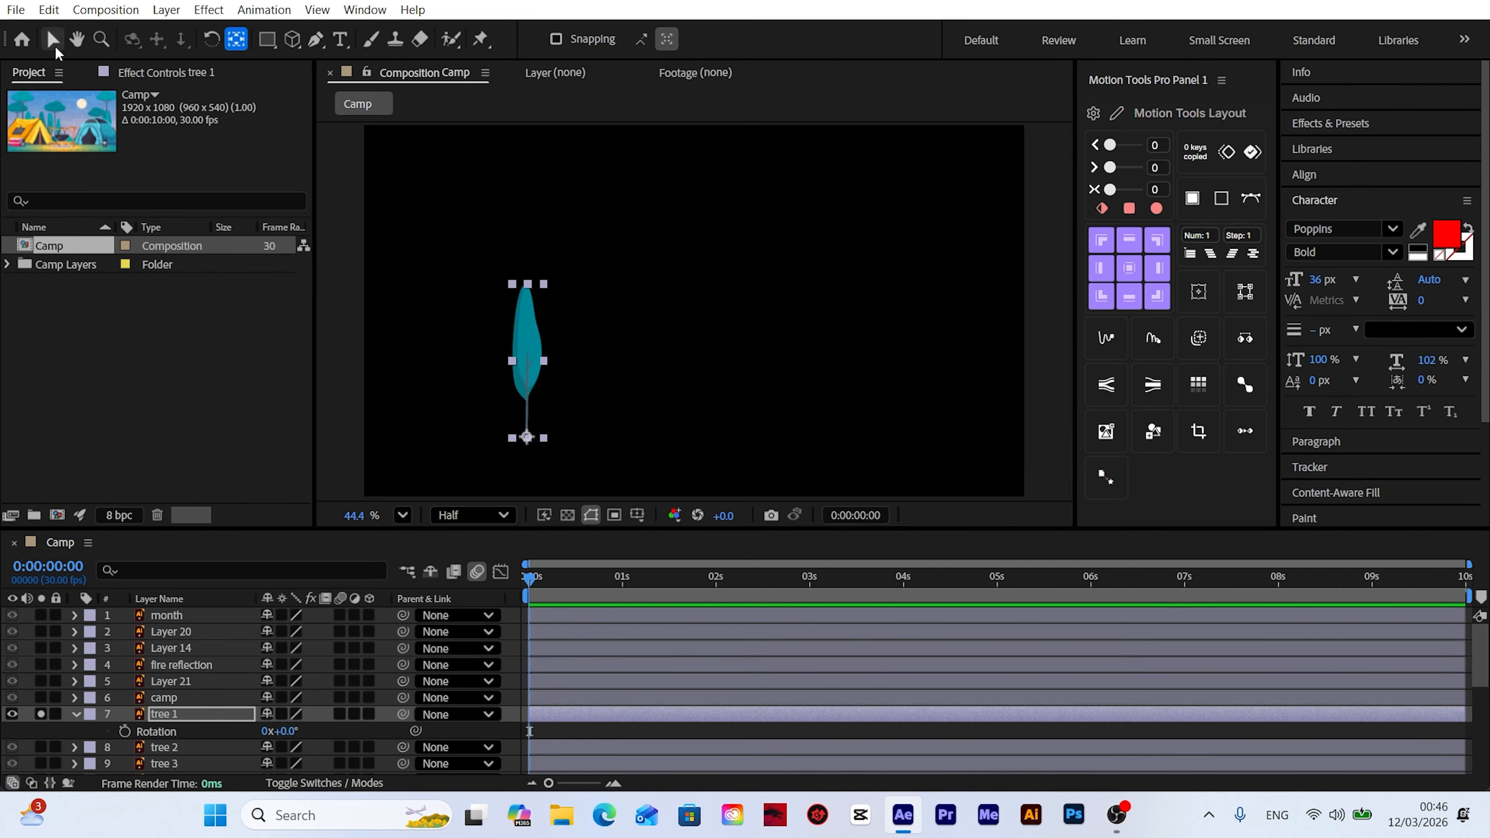
left_click(52, 40)
Step: Add a rotation keyframe of 2° to the tree 1 layer at the start of the timeline
left_click(172, 715)
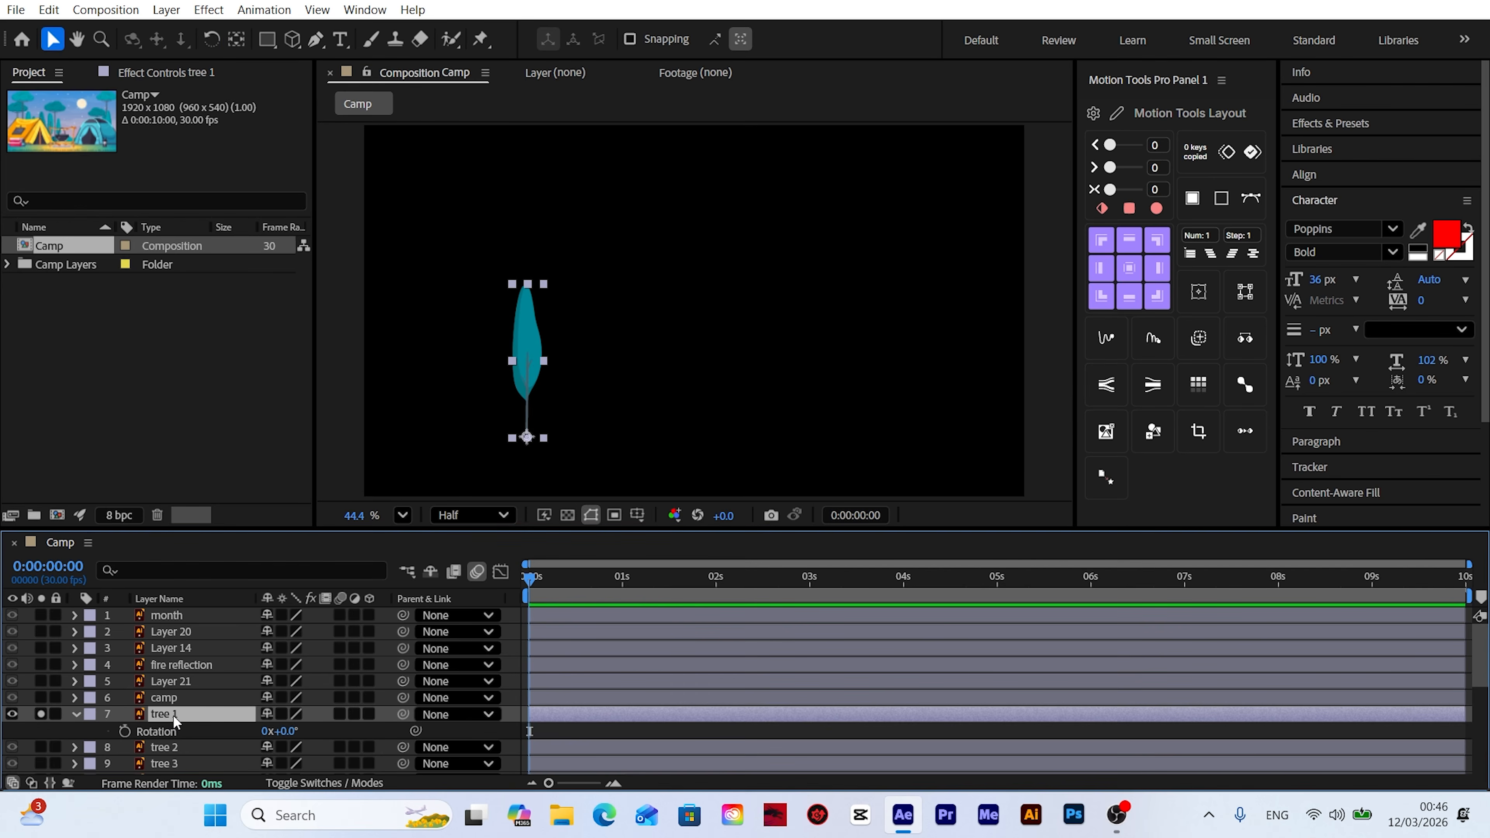
left_click(125, 731)
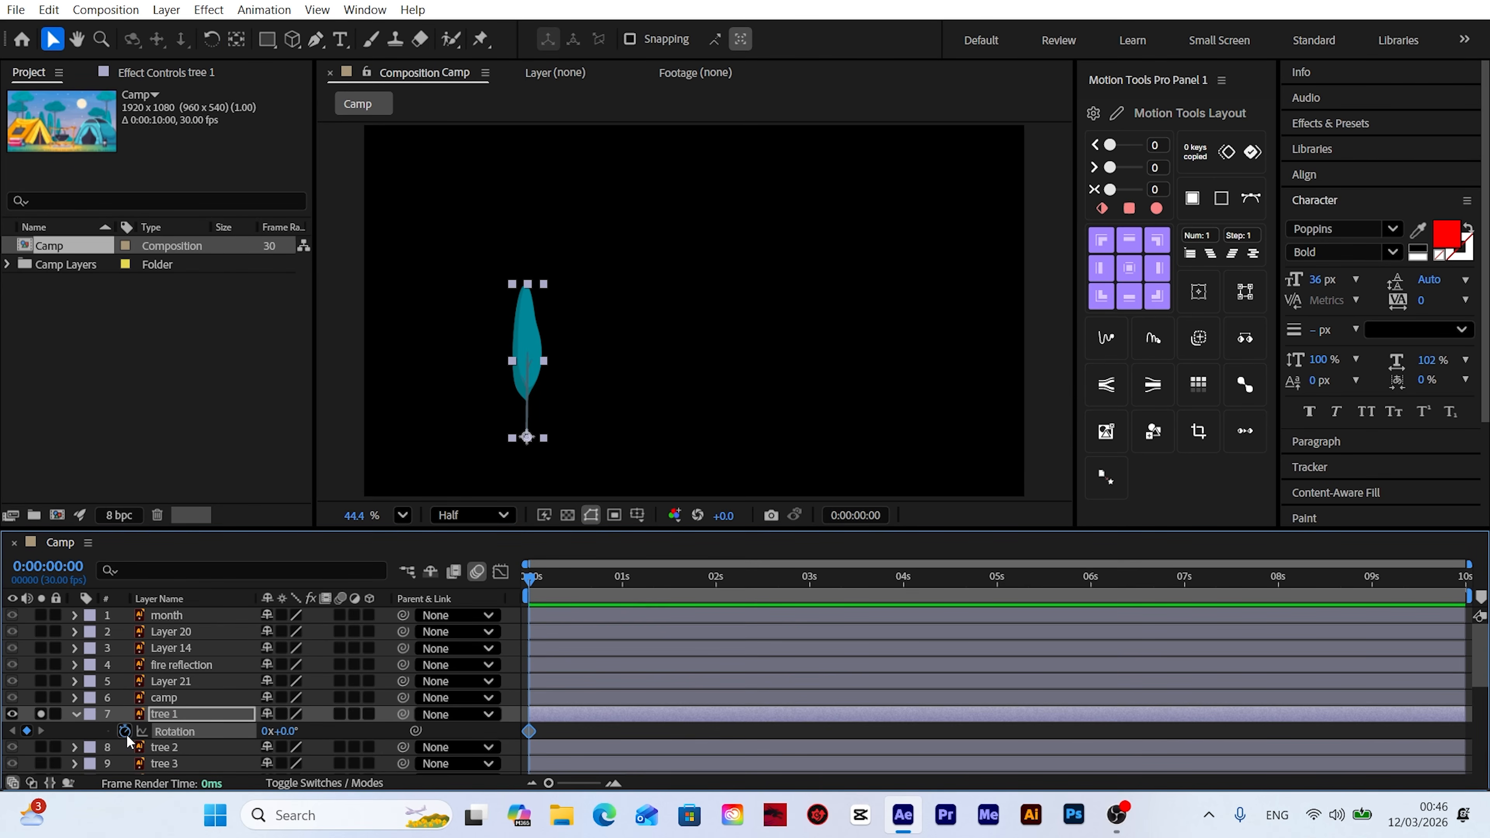
left_click(289, 731)
type("2")
key("Return")
Step: Add a rotation keyframe of -2° to tree 1 at the 2-second mark
key("space")
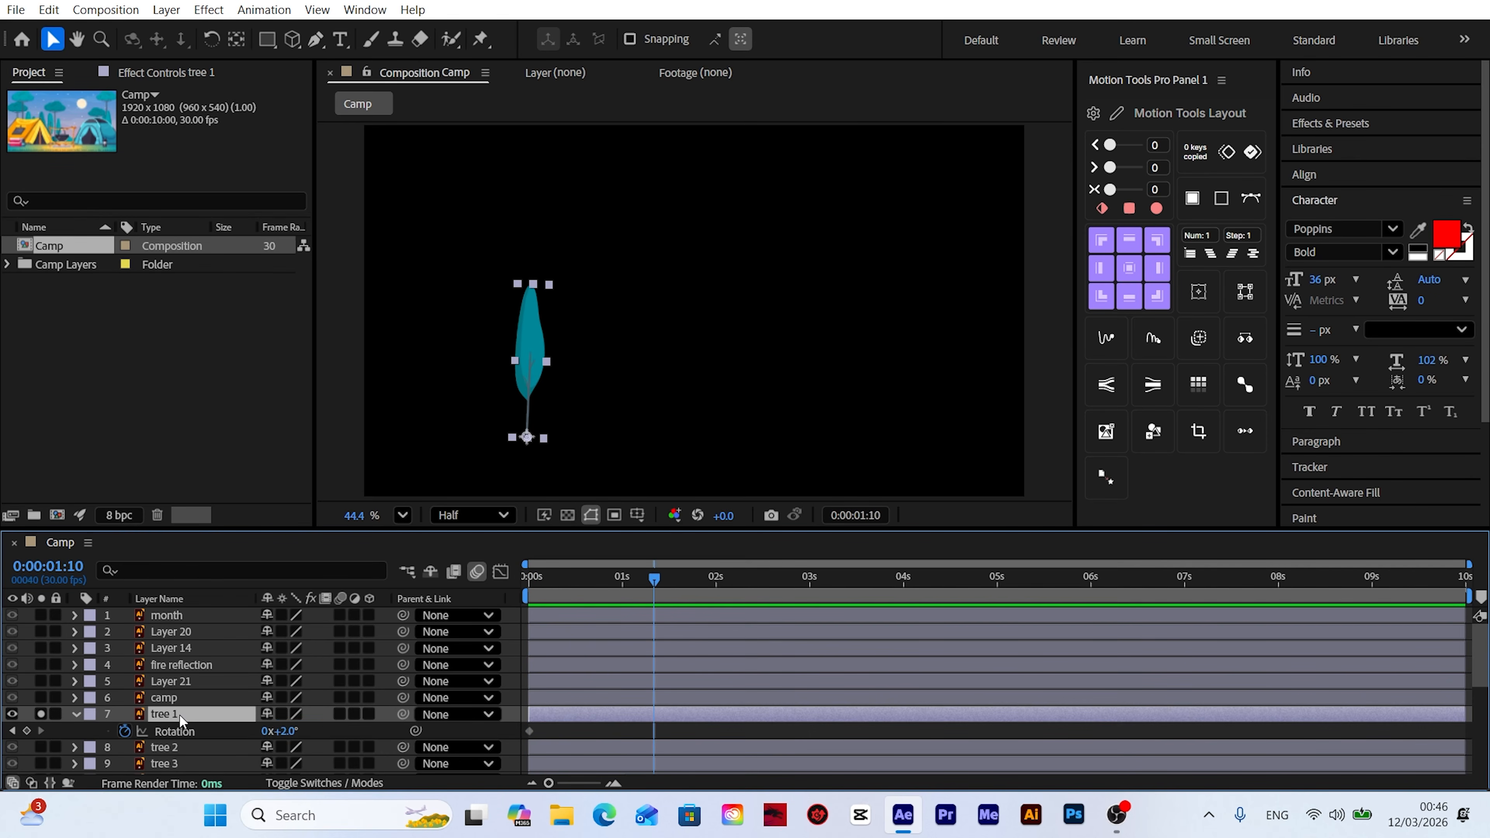
key("space")
left_click(284, 731)
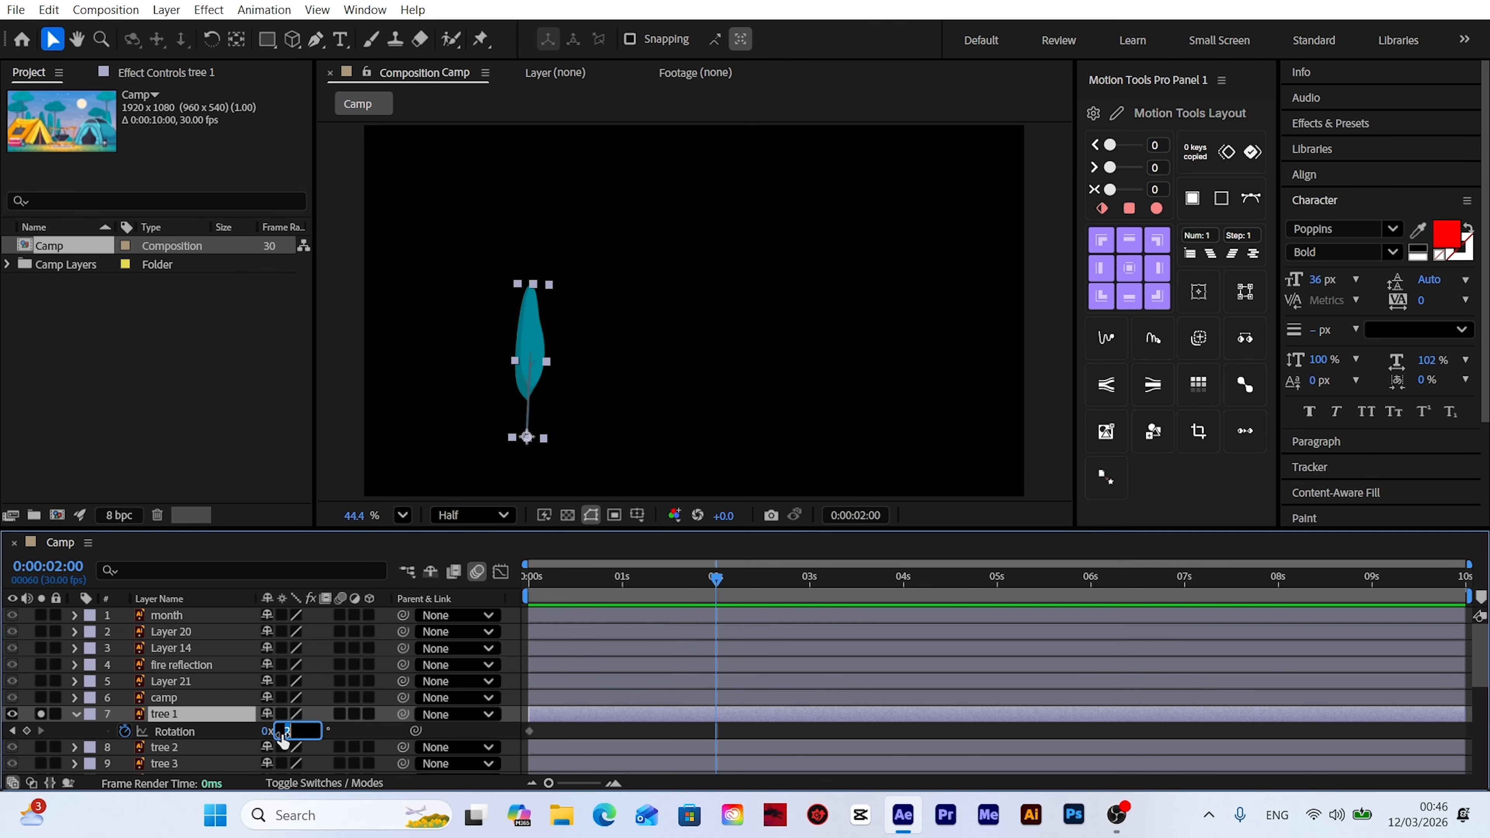
type("-2")
left_click(374, 738)
Step: Return to the start of the timeline and apply Easy Ease to both of tree 1's rotation keyframes
left_click_drag(712, 583, 482, 600)
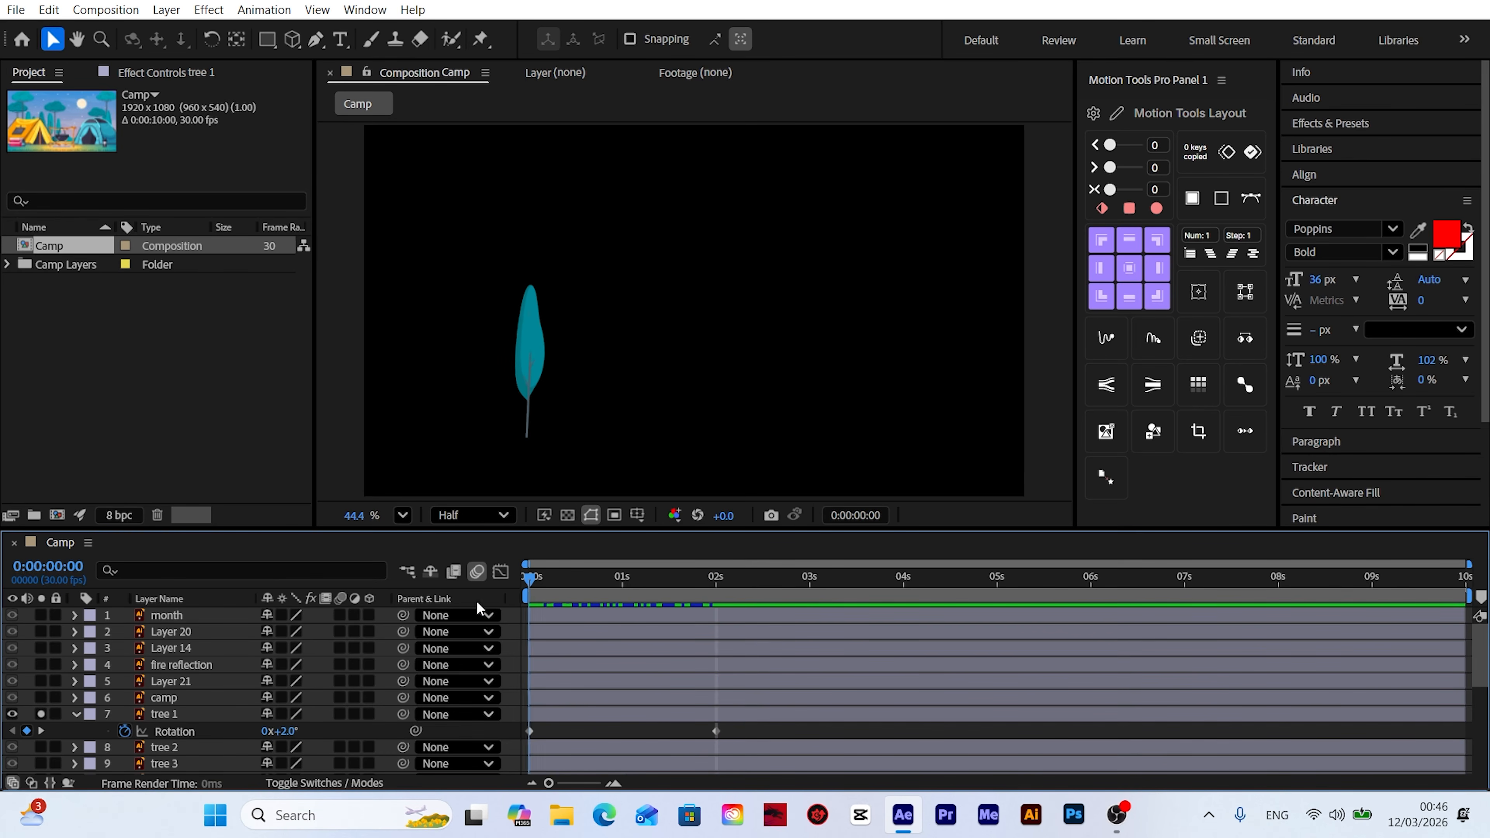
left_click_drag(745, 729, 500, 745)
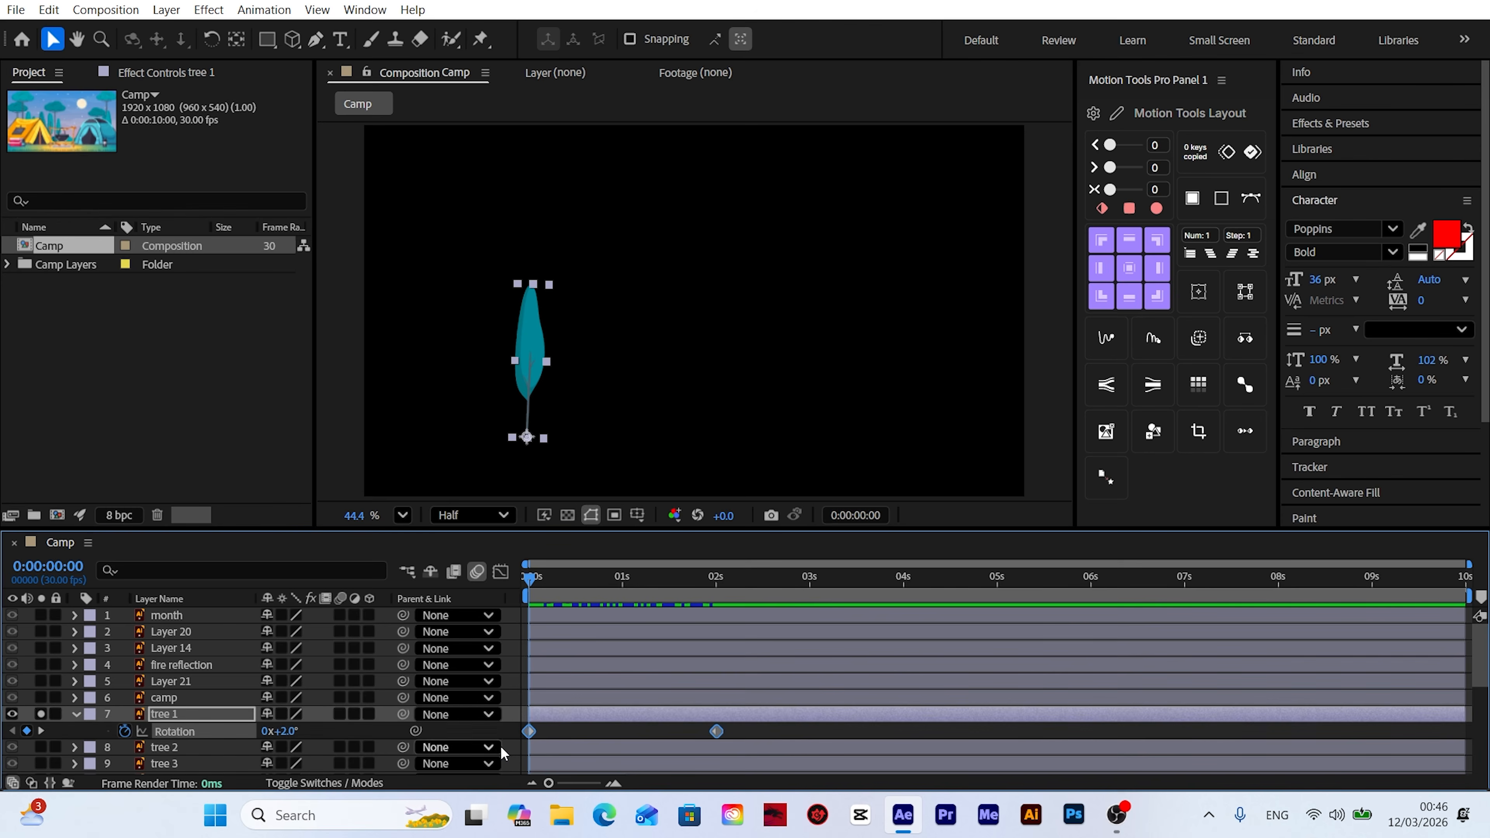
right_click(530, 734)
mouse_move(645, 719)
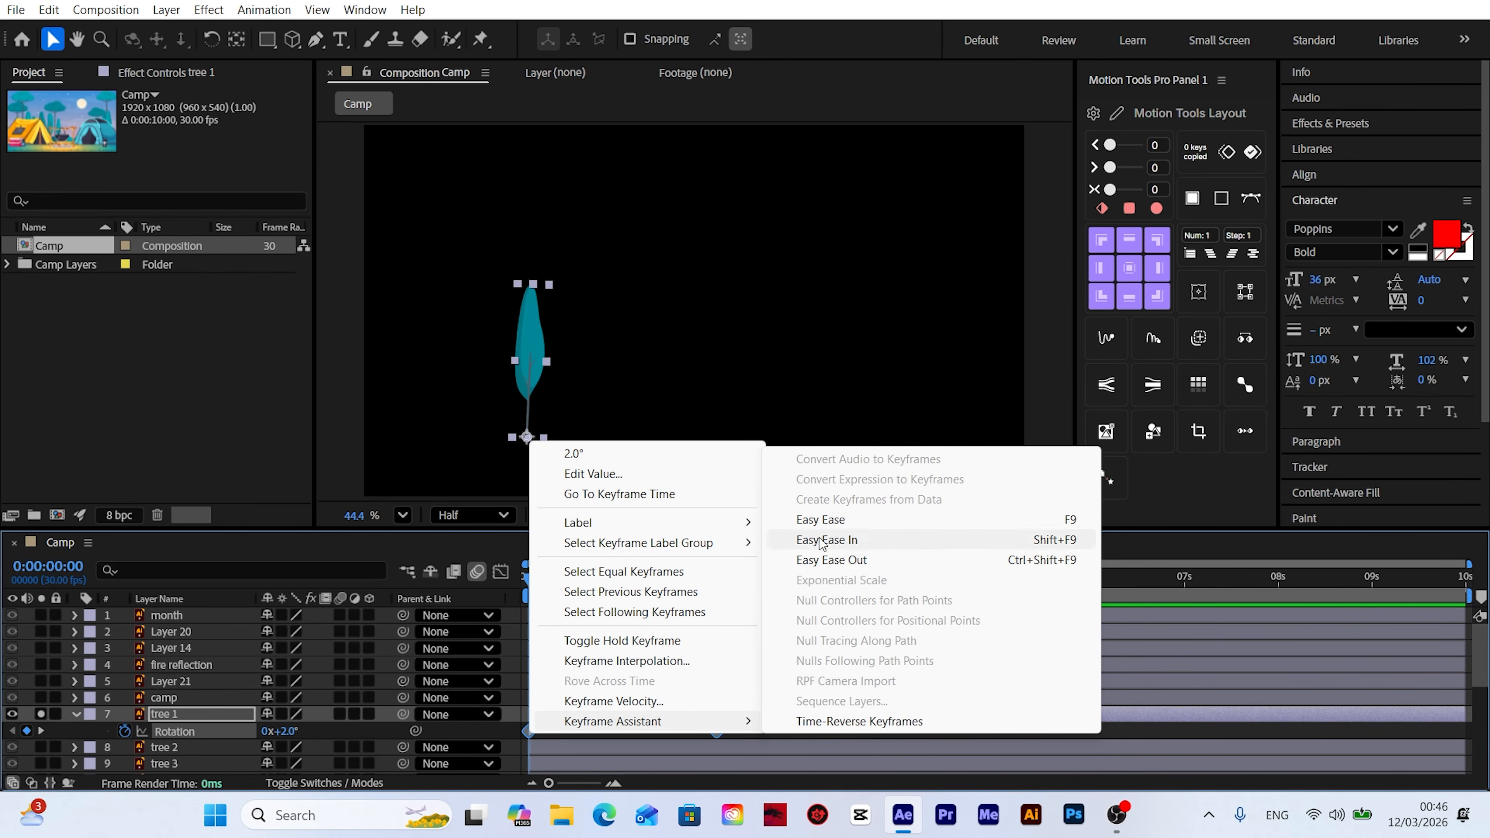
left_click(827, 530)
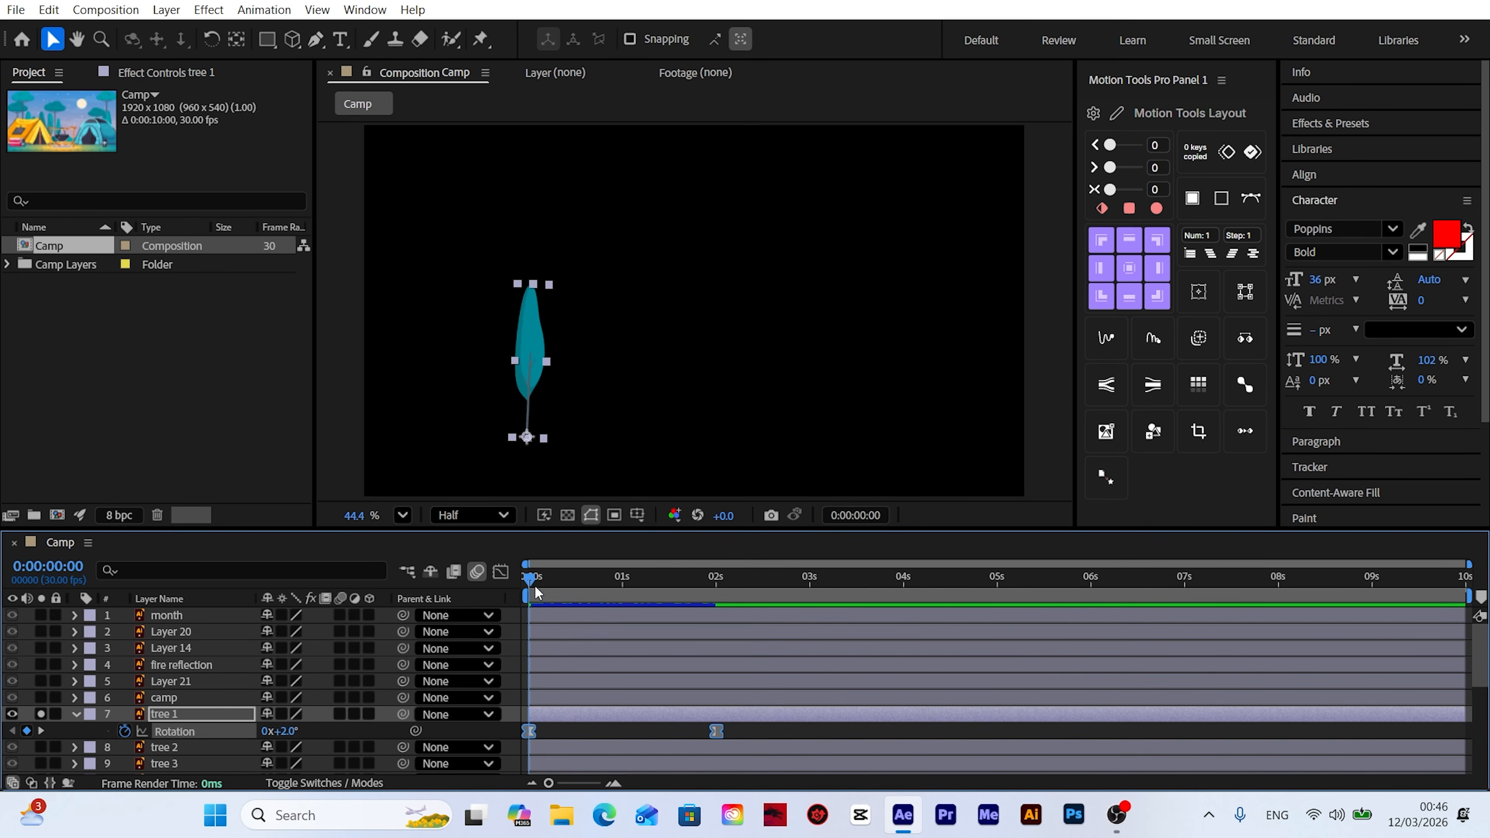
Step: Add the expression loopOut("pingpong") to tree 1's rotation and preview the swaying motion
left_click(124, 731, "alt")
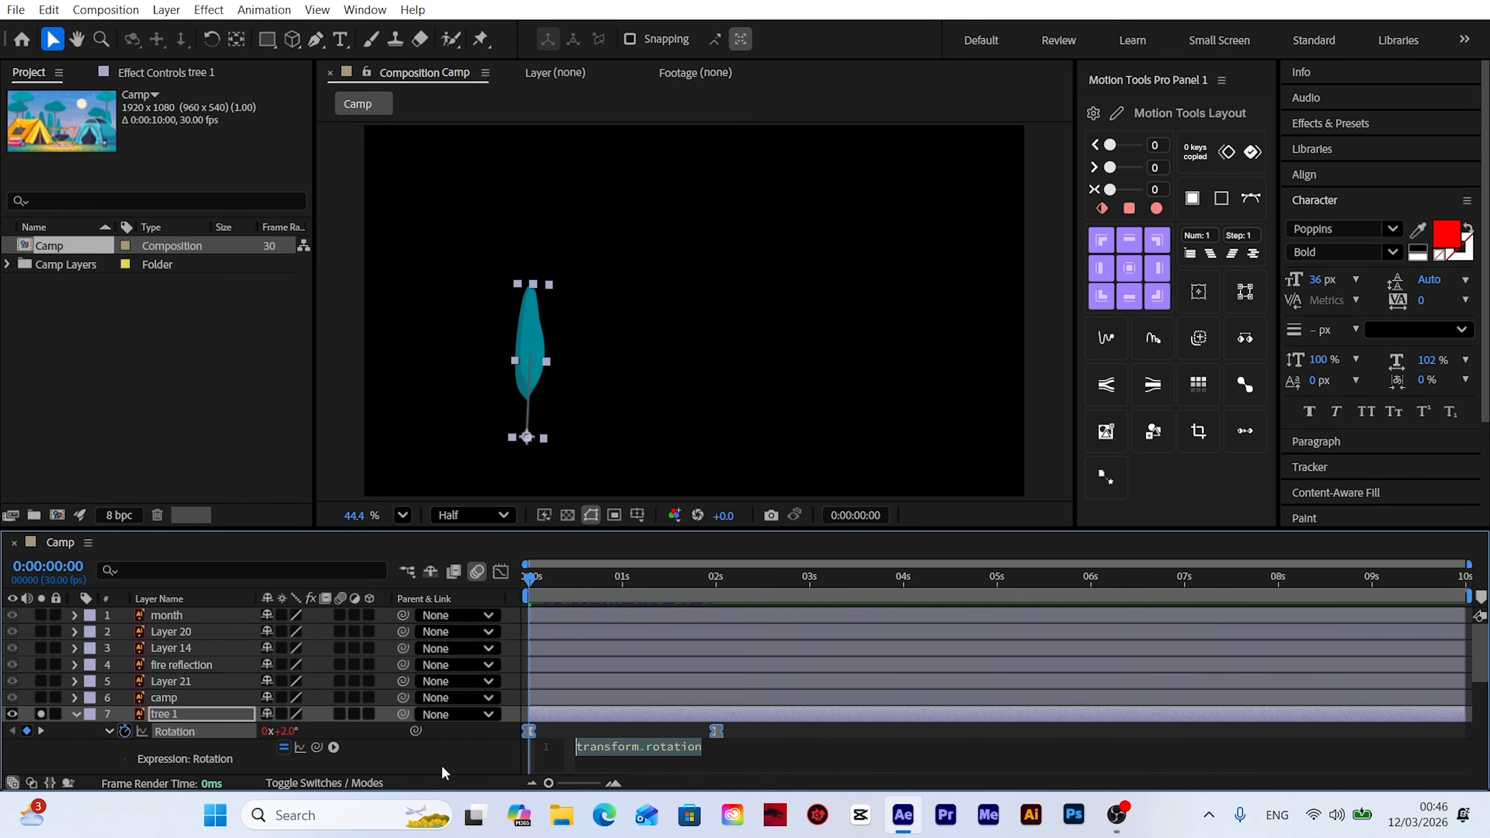
type("loop")
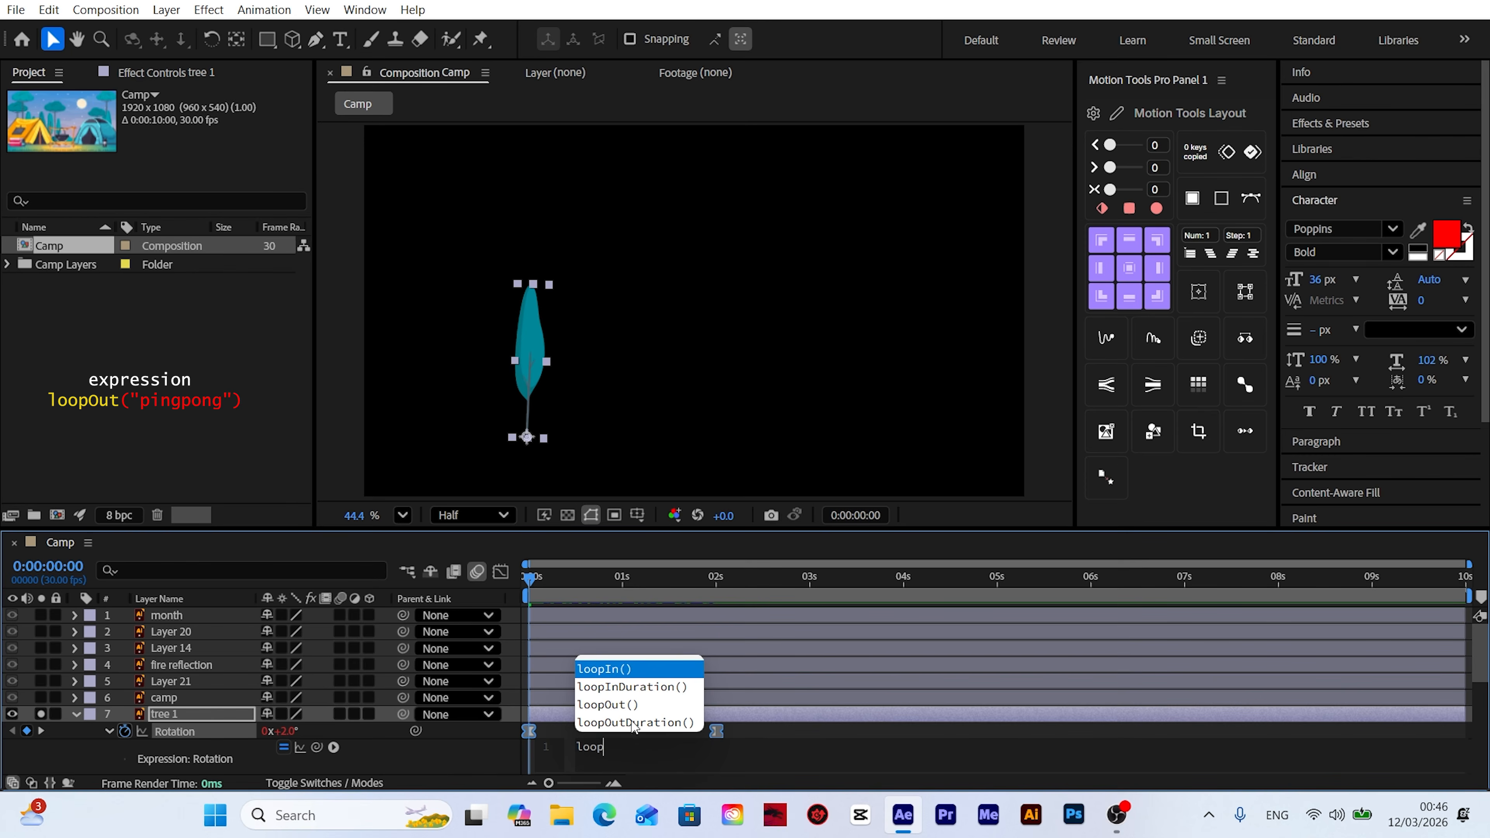
left_click(620, 705)
type("\"")
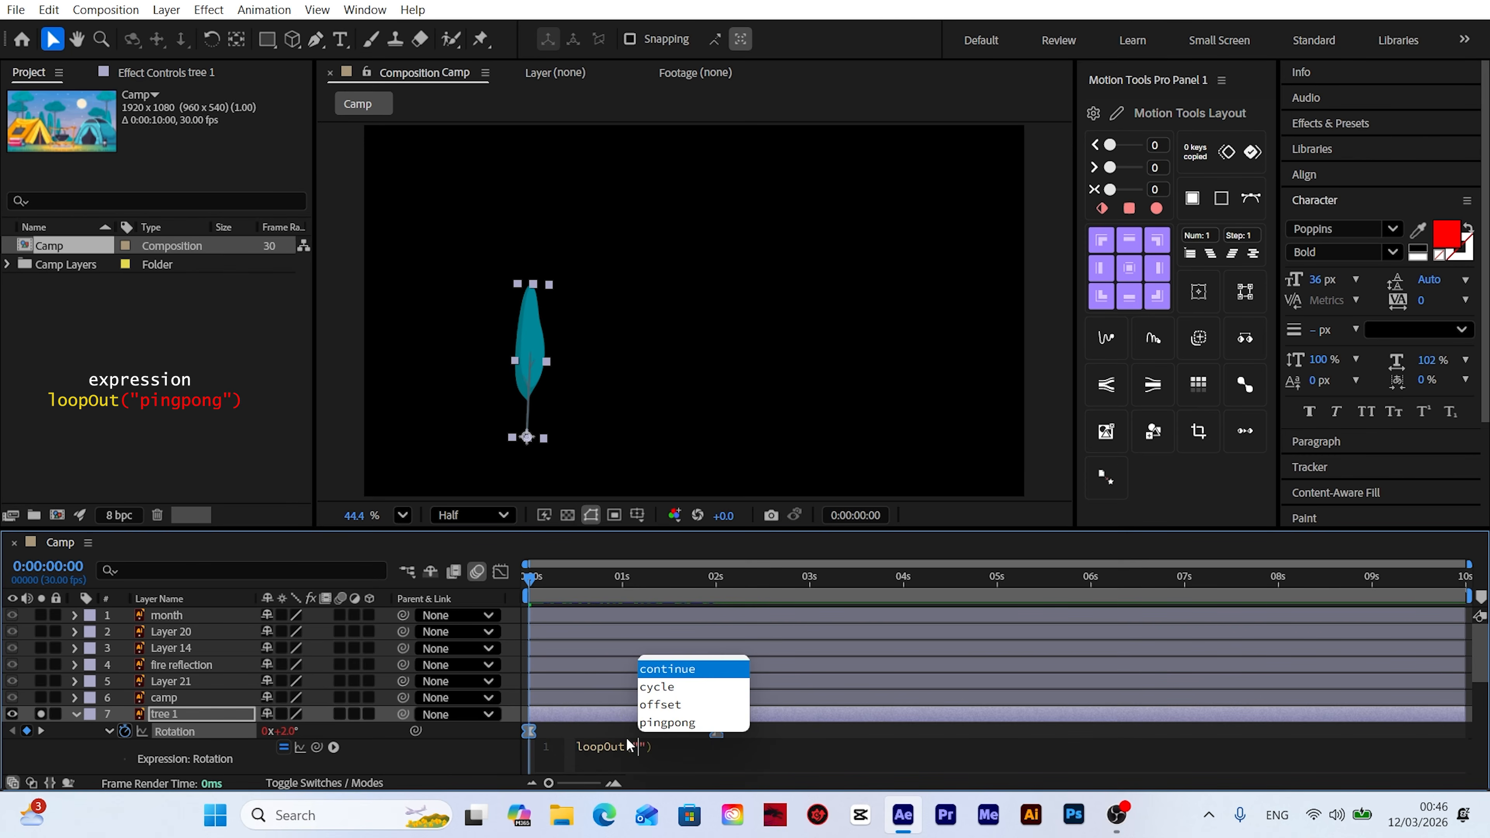
left_click(652, 726)
left_click(500, 755)
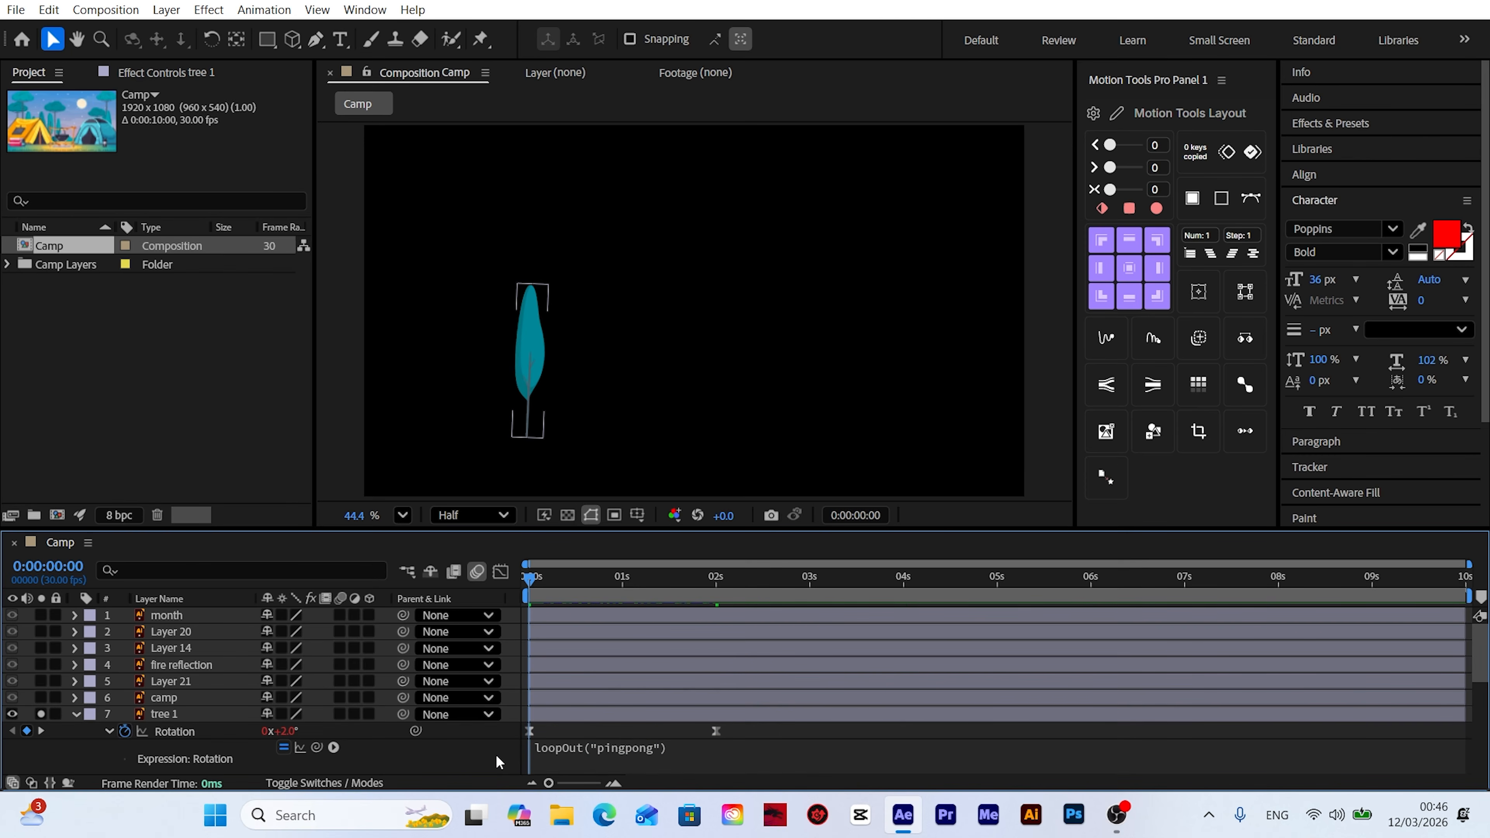
key("space")
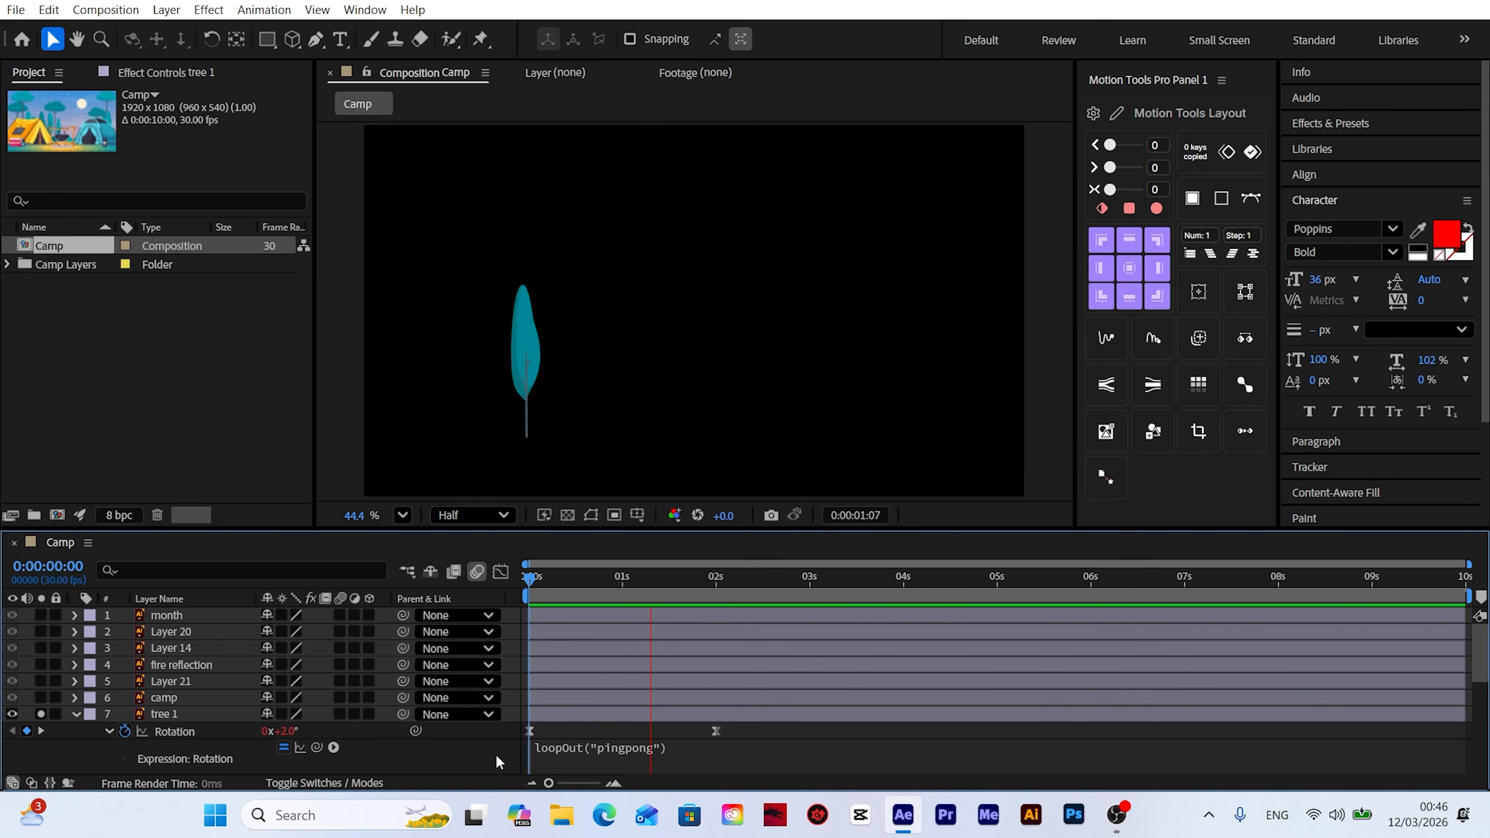
key("space")
Step: Copy tree 1's rotation keyframes with their expression, then collapse the layer and turn off its solo
left_click(178, 733)
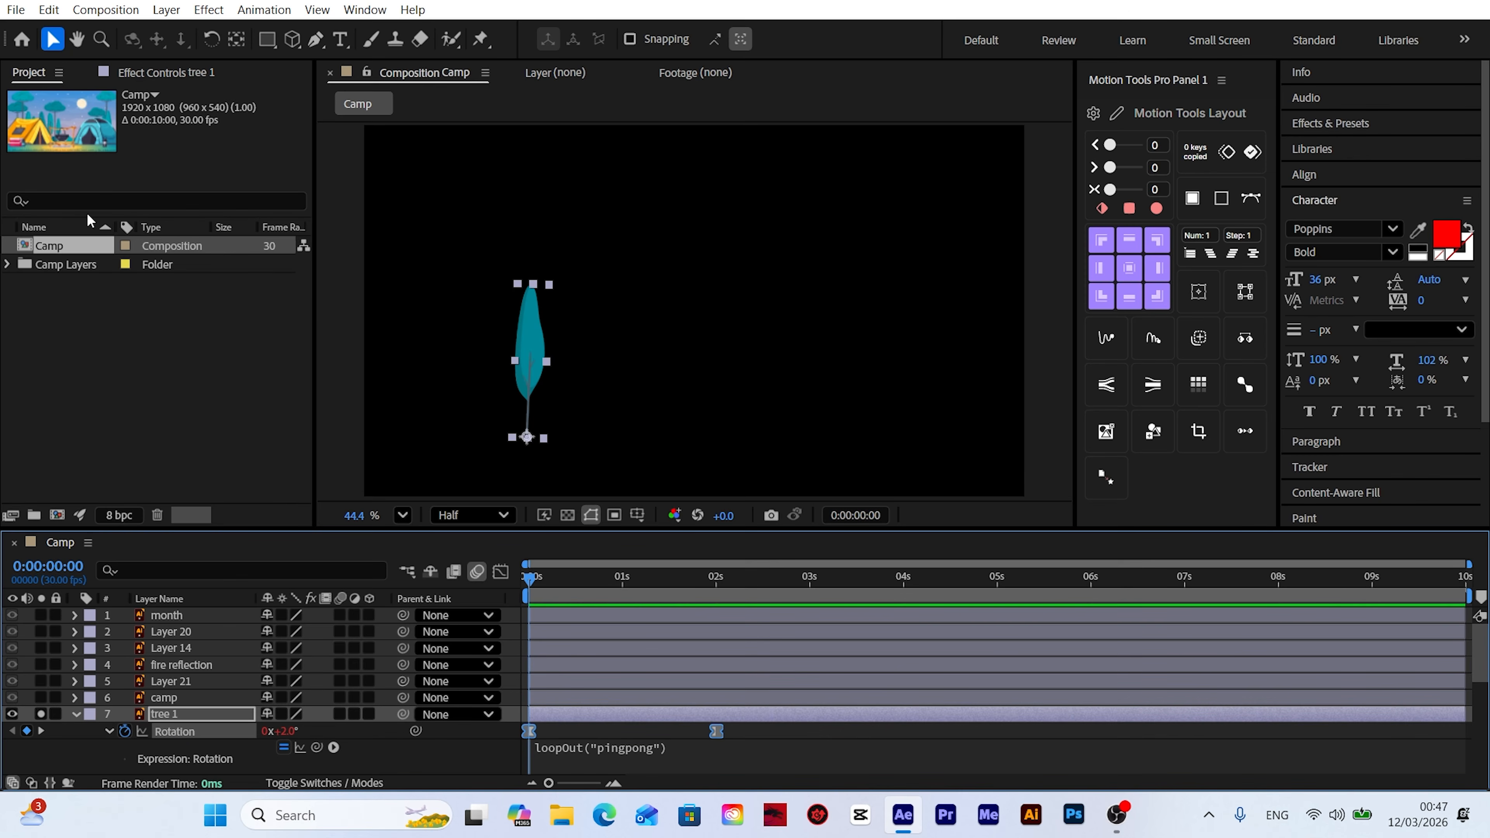
left_click(49, 10)
left_click(77, 120)
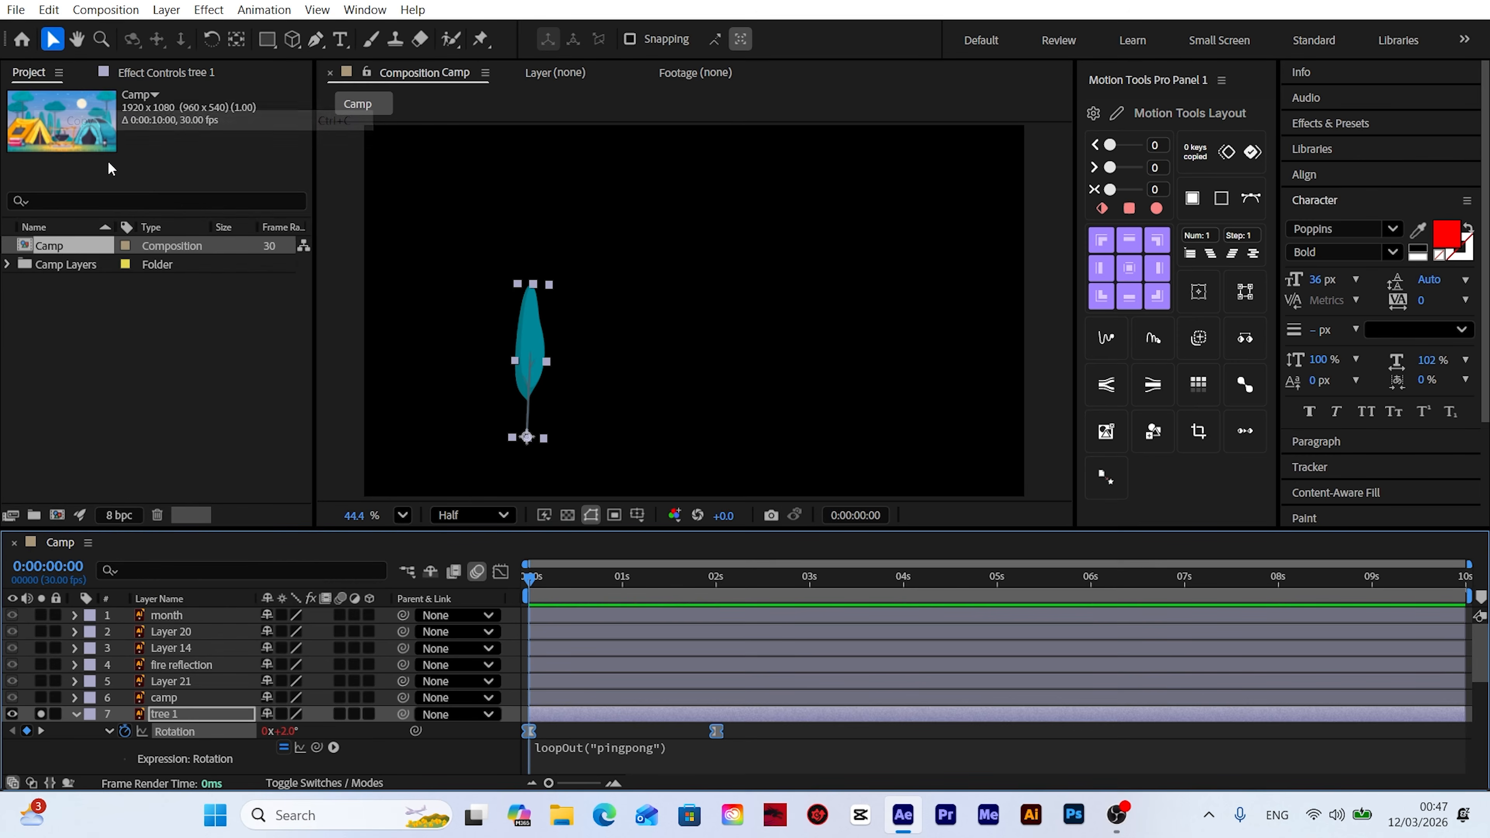
left_click(74, 713)
left_click(40, 714)
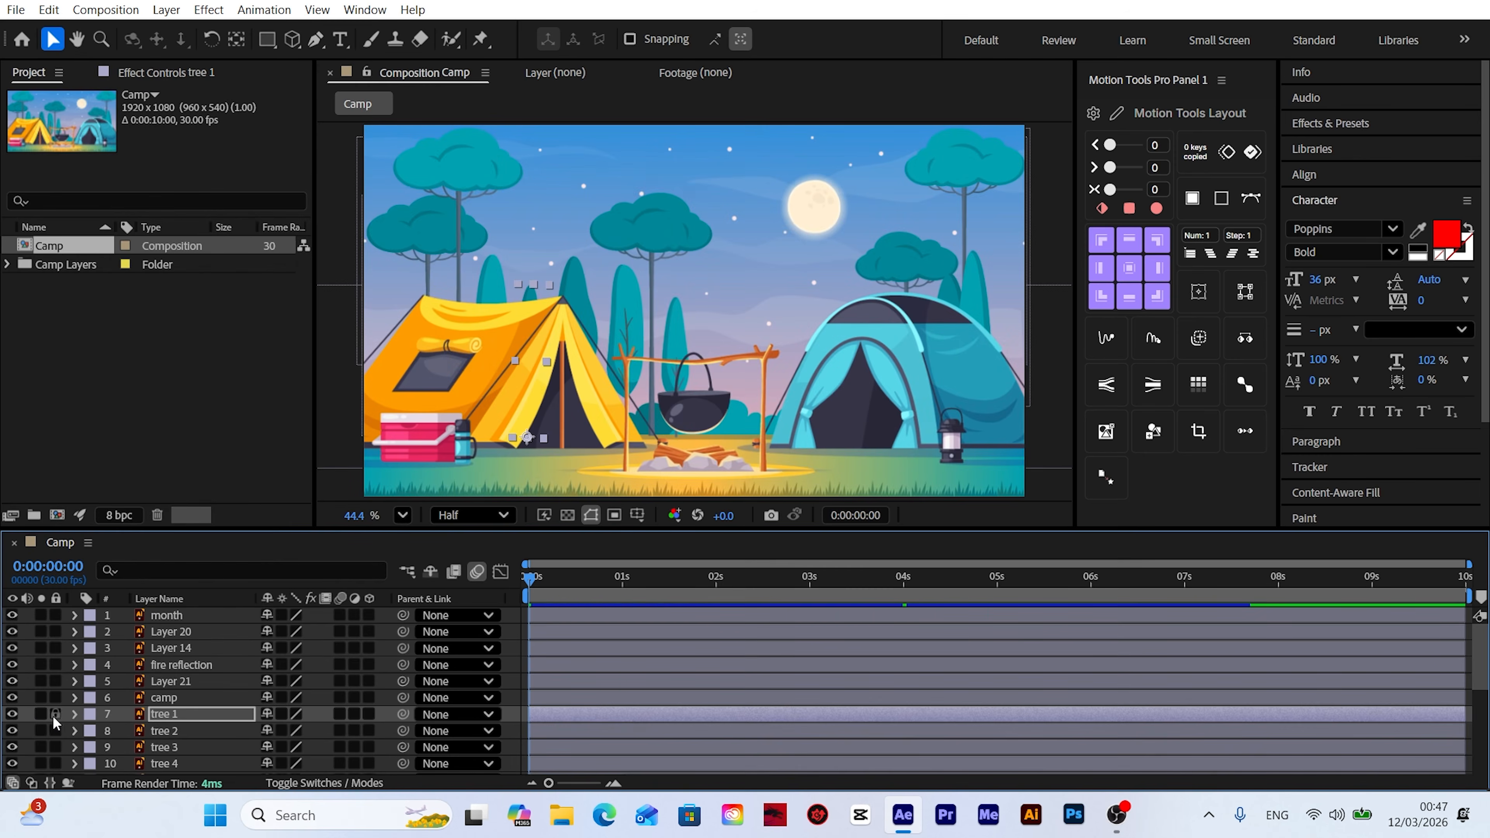
Step: Select the layers tree 2 through tree 13 and move their anchor points to the bottom centre
left_click(167, 730)
scroll(169, 730, "down", 4)
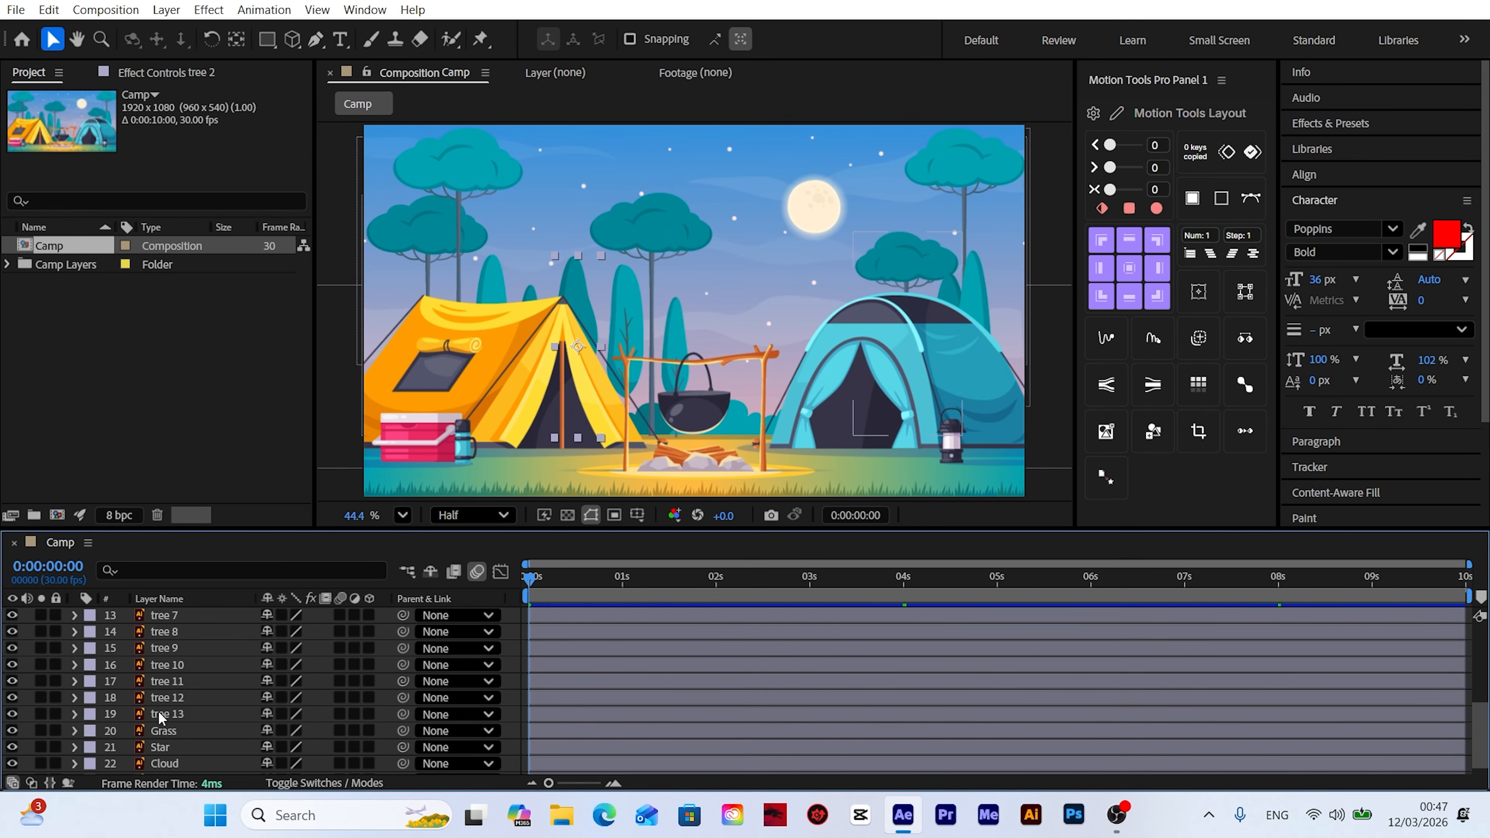
left_click(157, 710, "shift")
scroll(170, 674, "up", 2)
scroll(174, 668, "up", 3)
left_click(1129, 296)
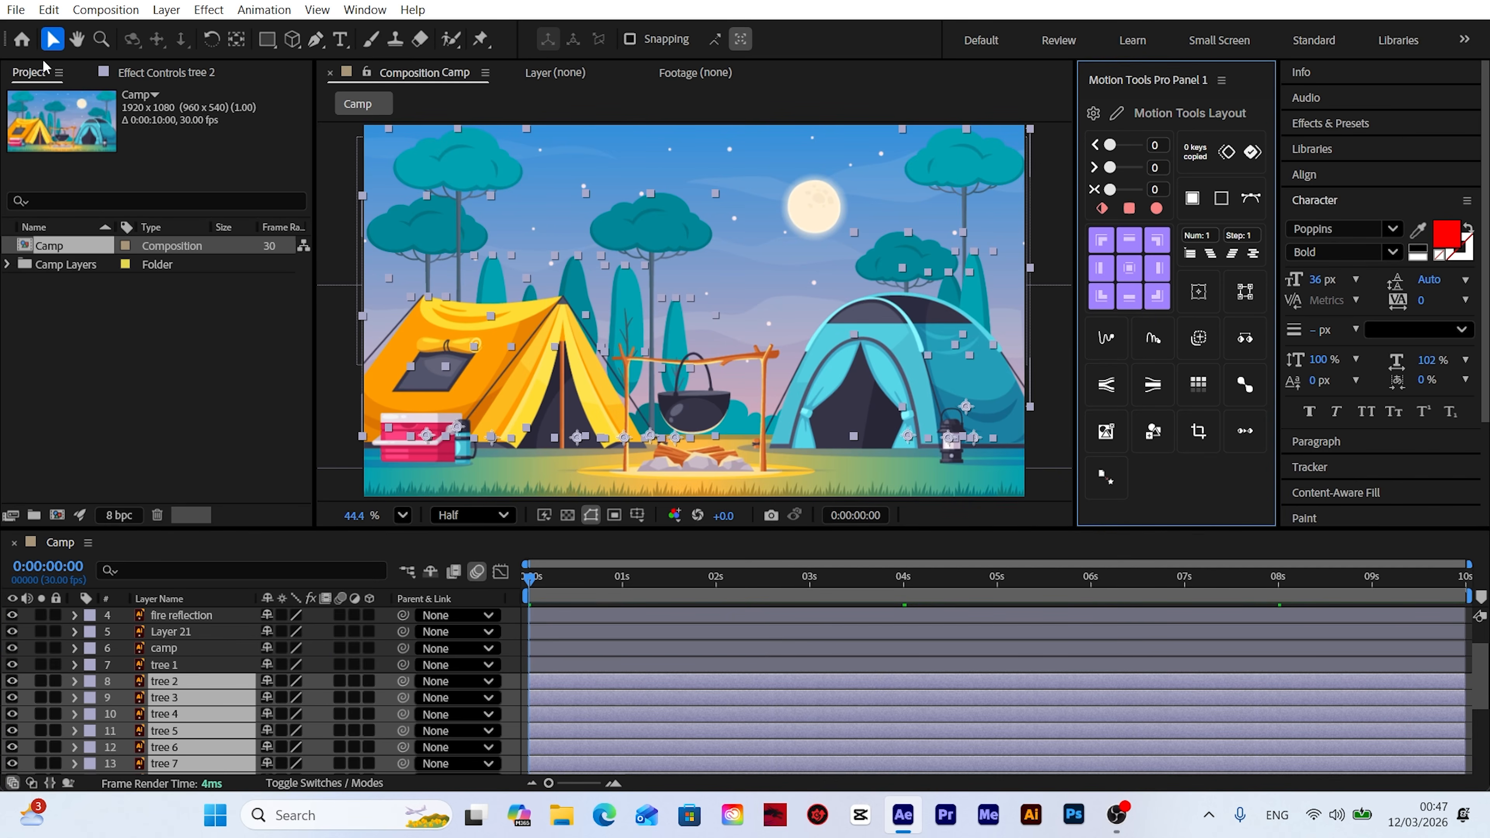
Step: Paste the copied rotation animation onto tree 2 through tree 13 and preview it from the start
left_click(49, 9)
left_click(79, 201)
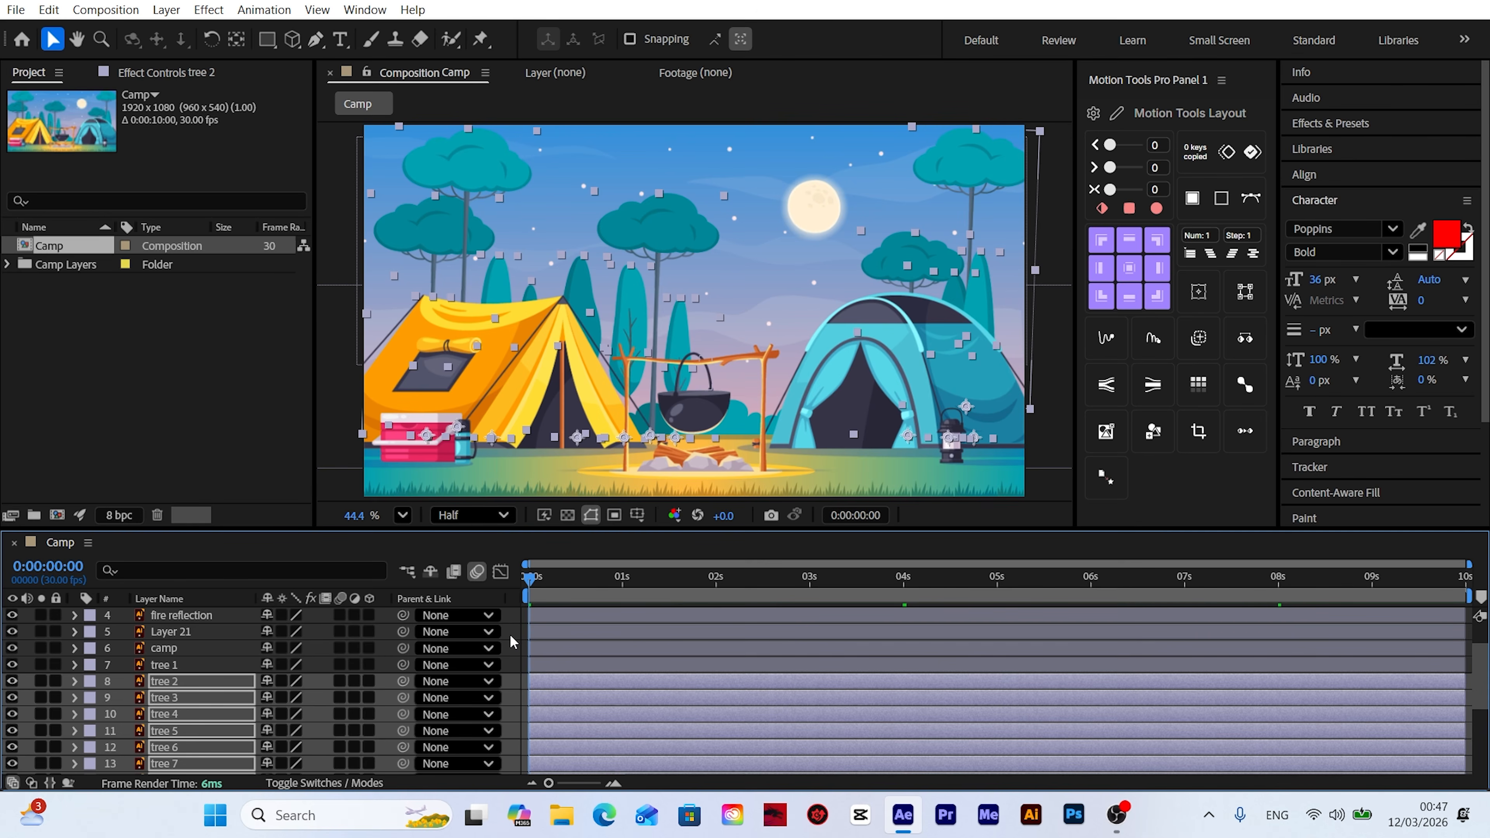
key("space")
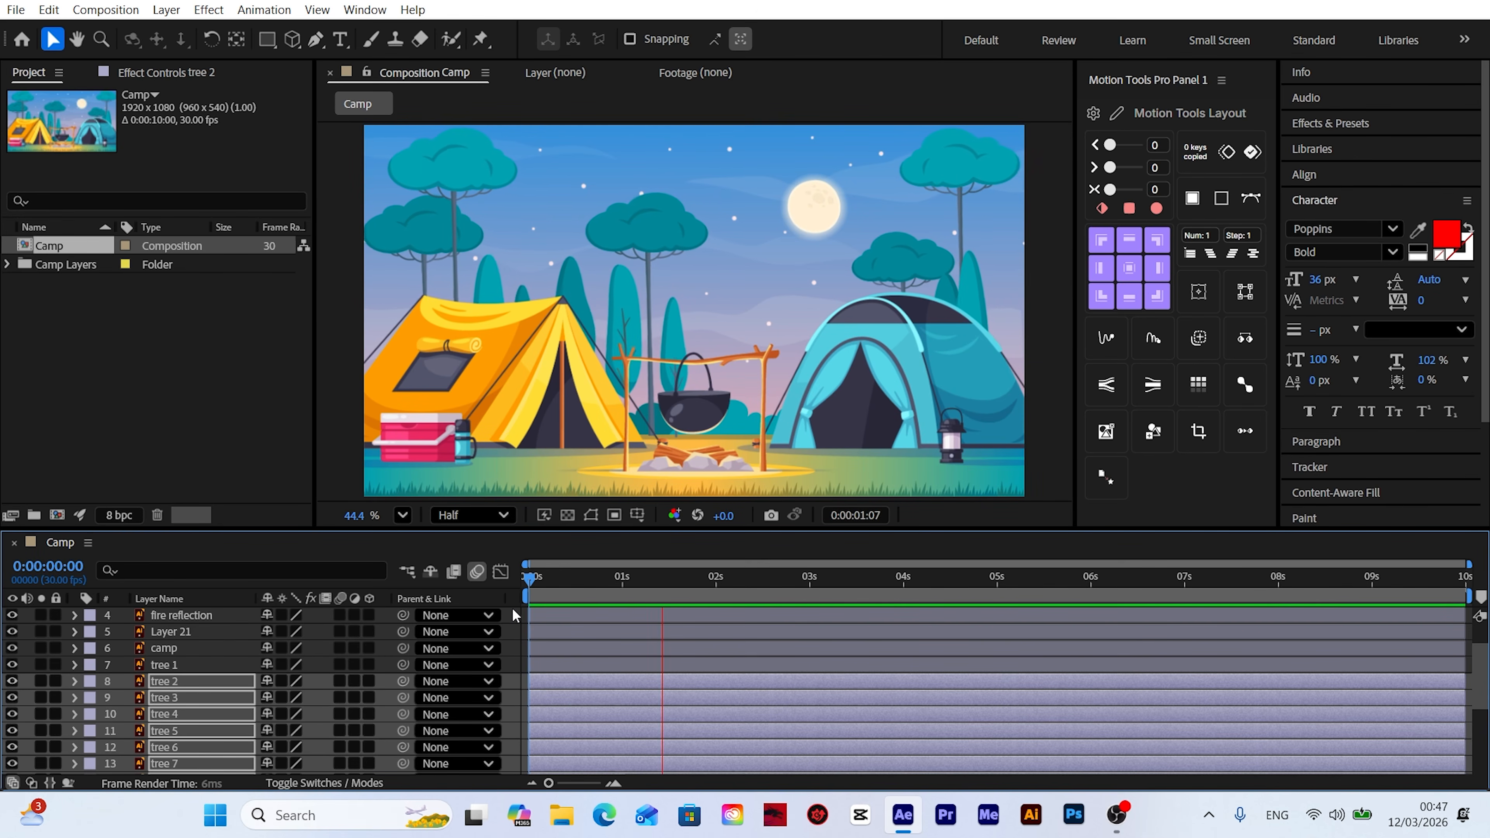
left_click(528, 579)
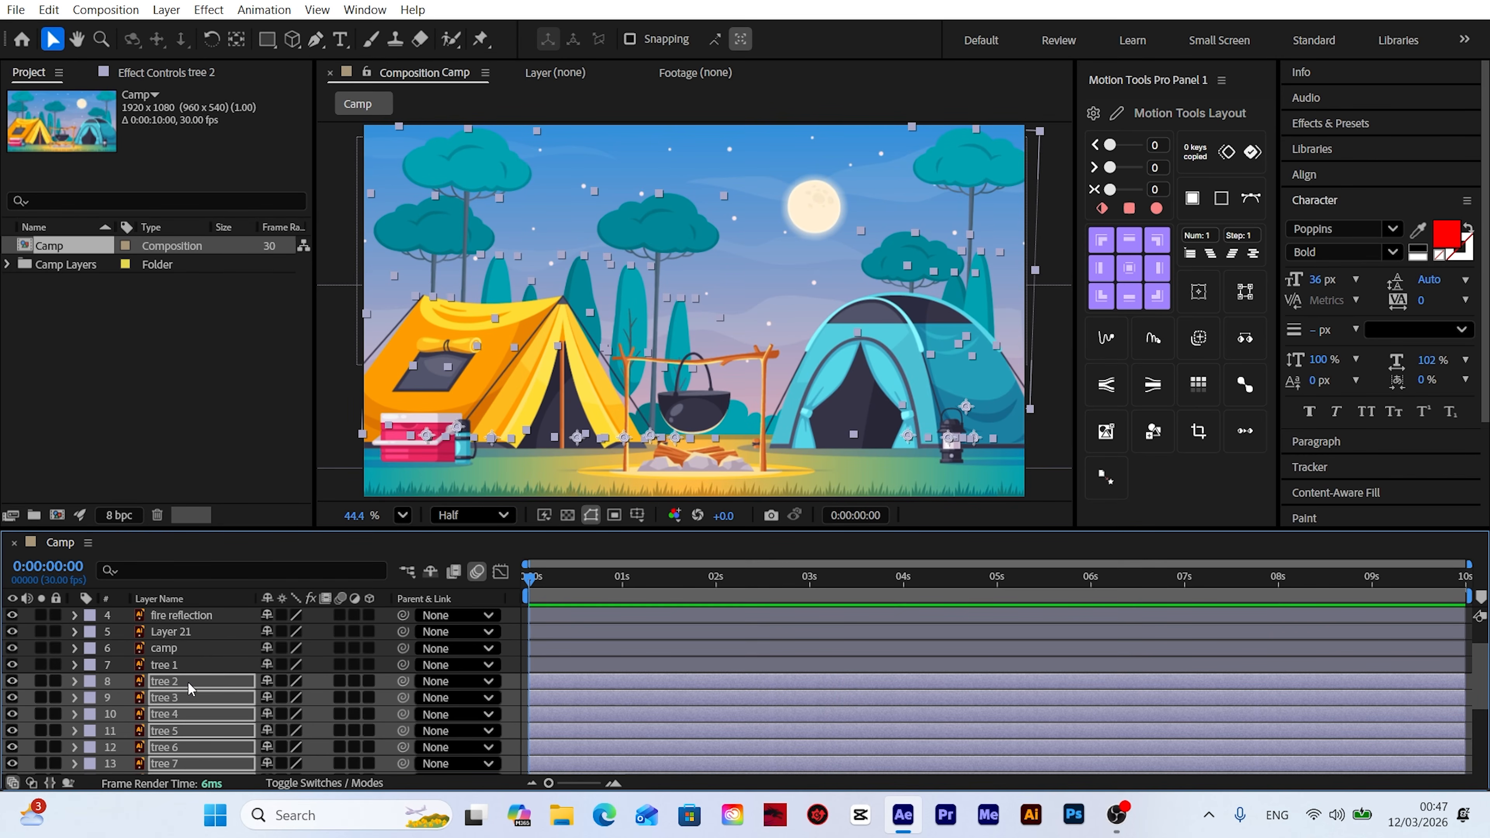
Step: Select all the tree layers starting from tree 1 and reveal their keyframed rotation properties
left_click(177, 669)
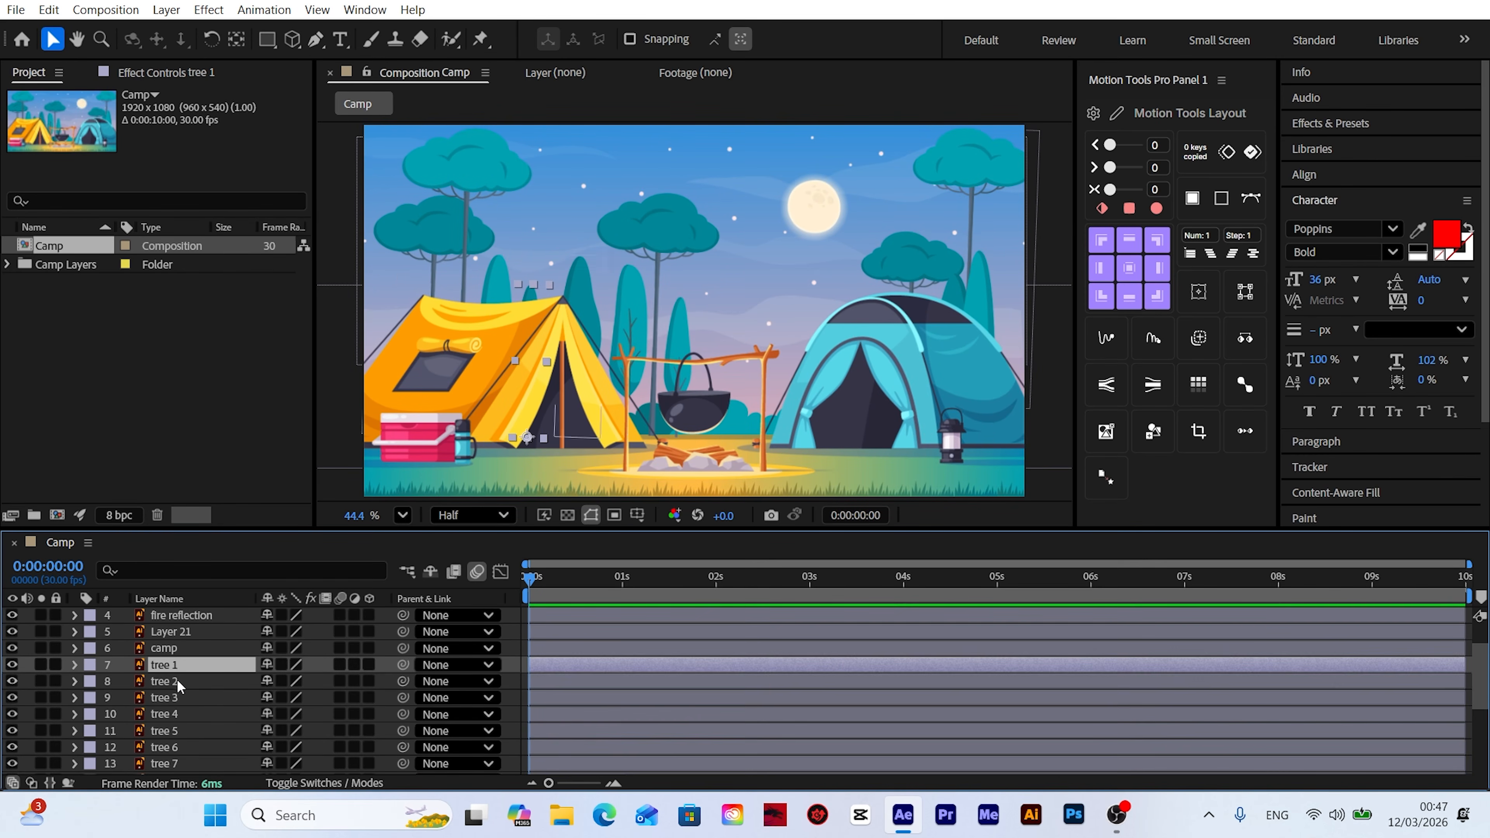
scroll(177, 676, "down", 3)
left_click(177, 699, "shift")
scroll(177, 694, "up", 3)
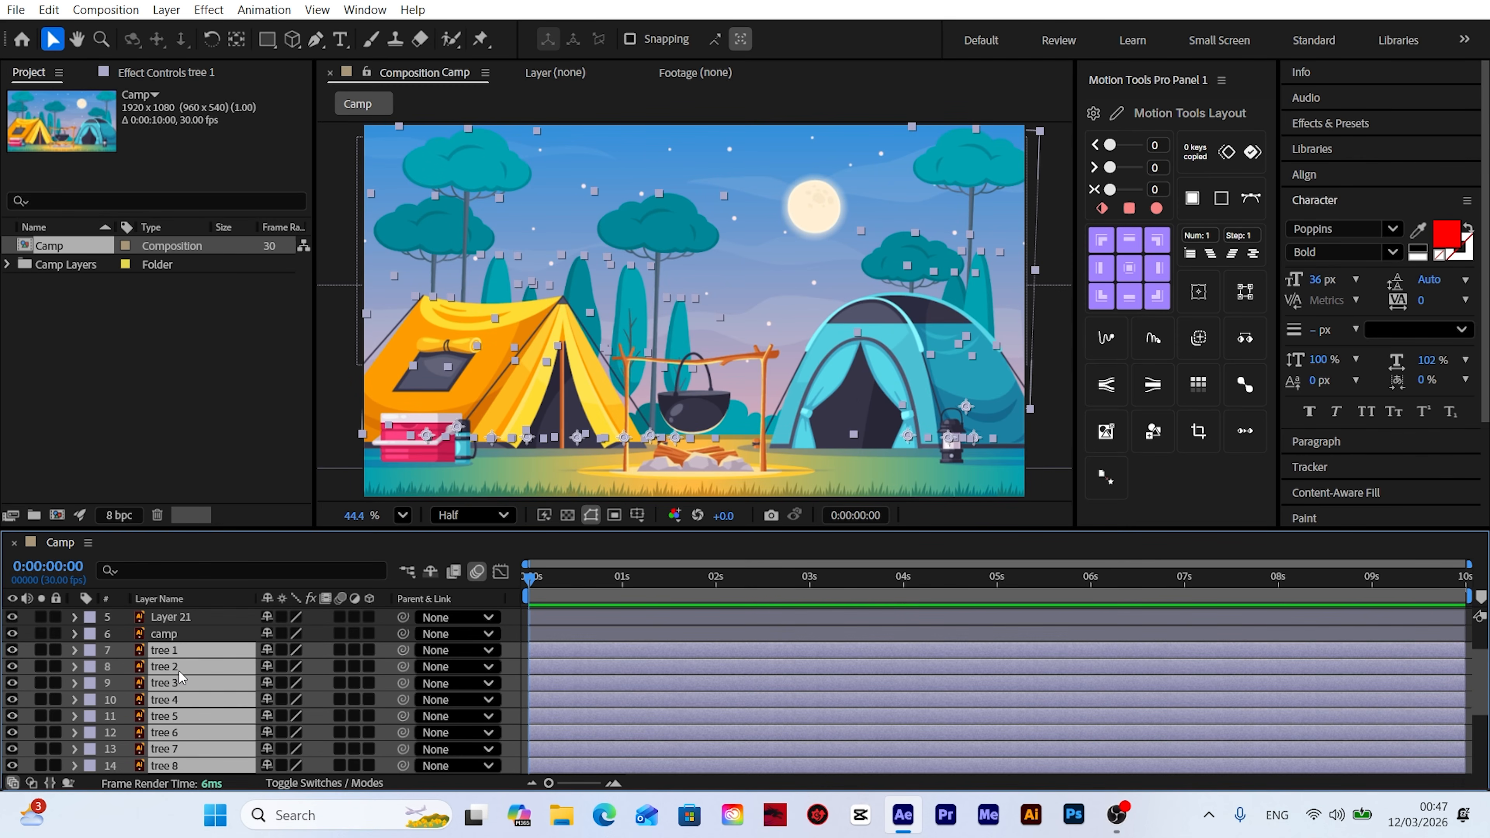
key("u")
scroll(176, 678, "down", 1)
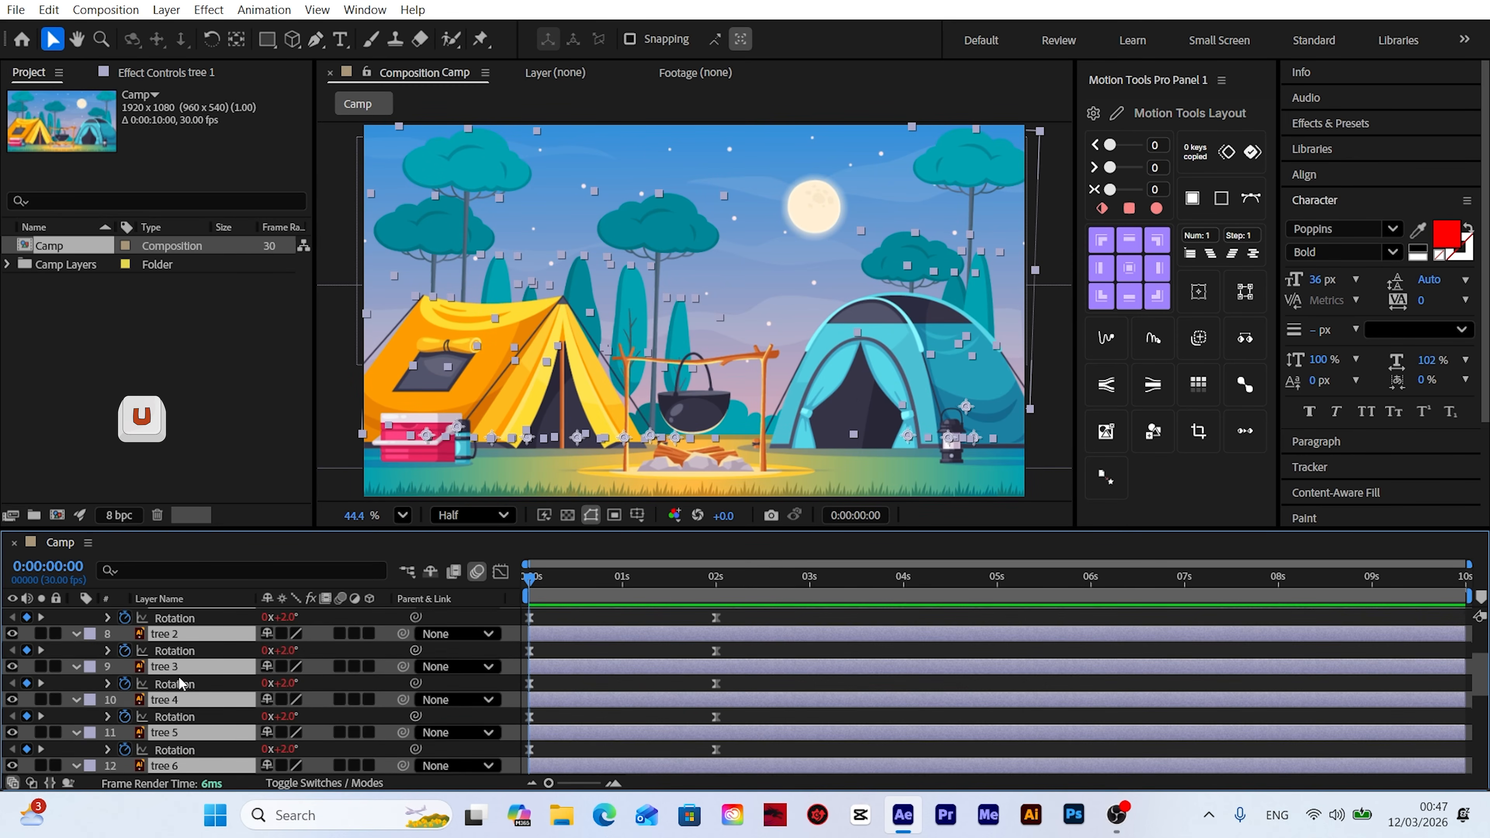
scroll(263, 681, "up", 1)
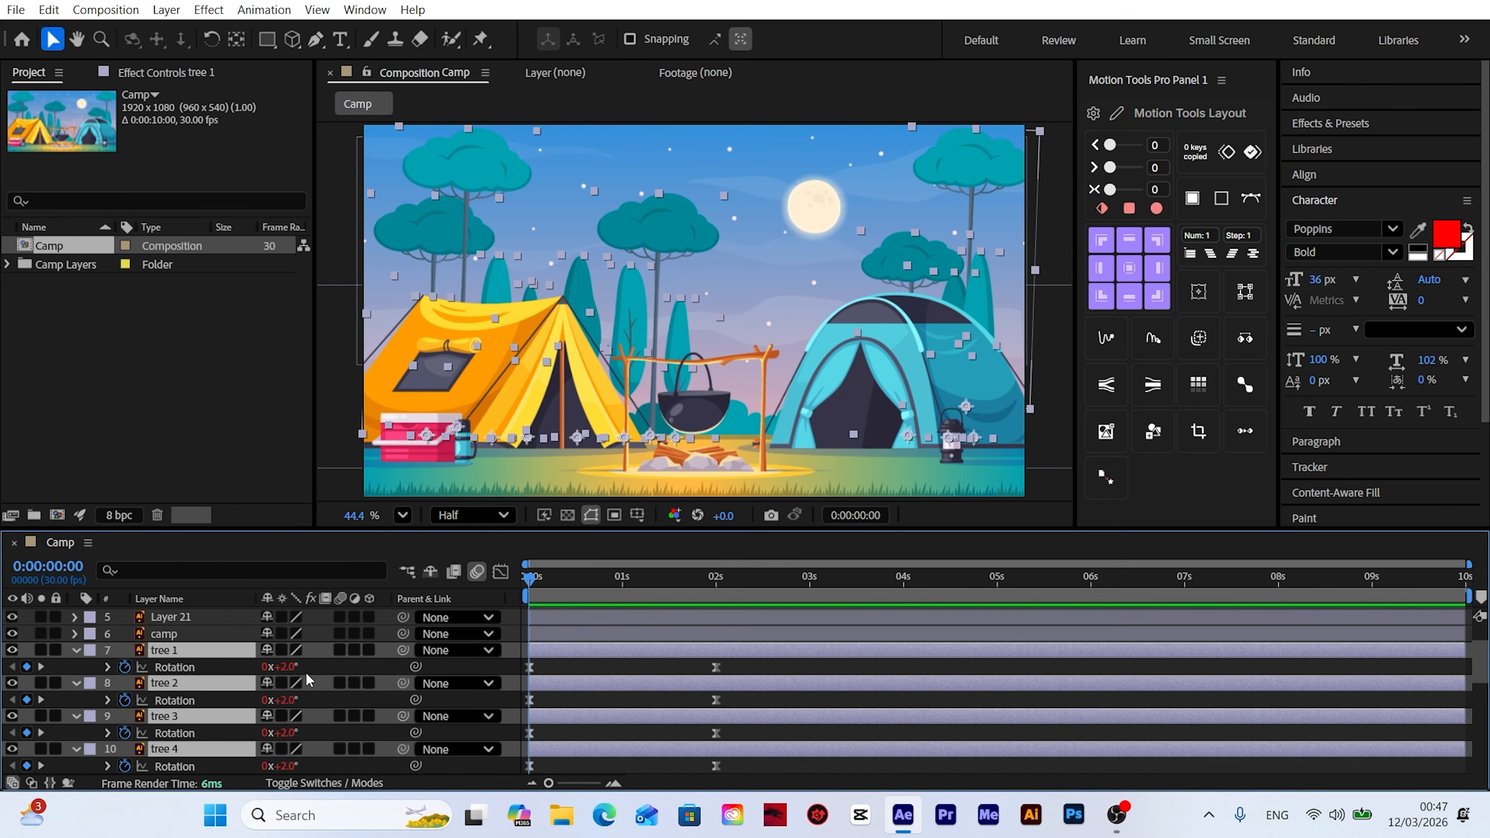
Step: Select all rotation keyframes of the tree layers and stagger them with Num set to 2 and Step 1 in Motion Tools
left_click_drag(732, 672, 536, 681)
scroll(536, 681, "up", 3)
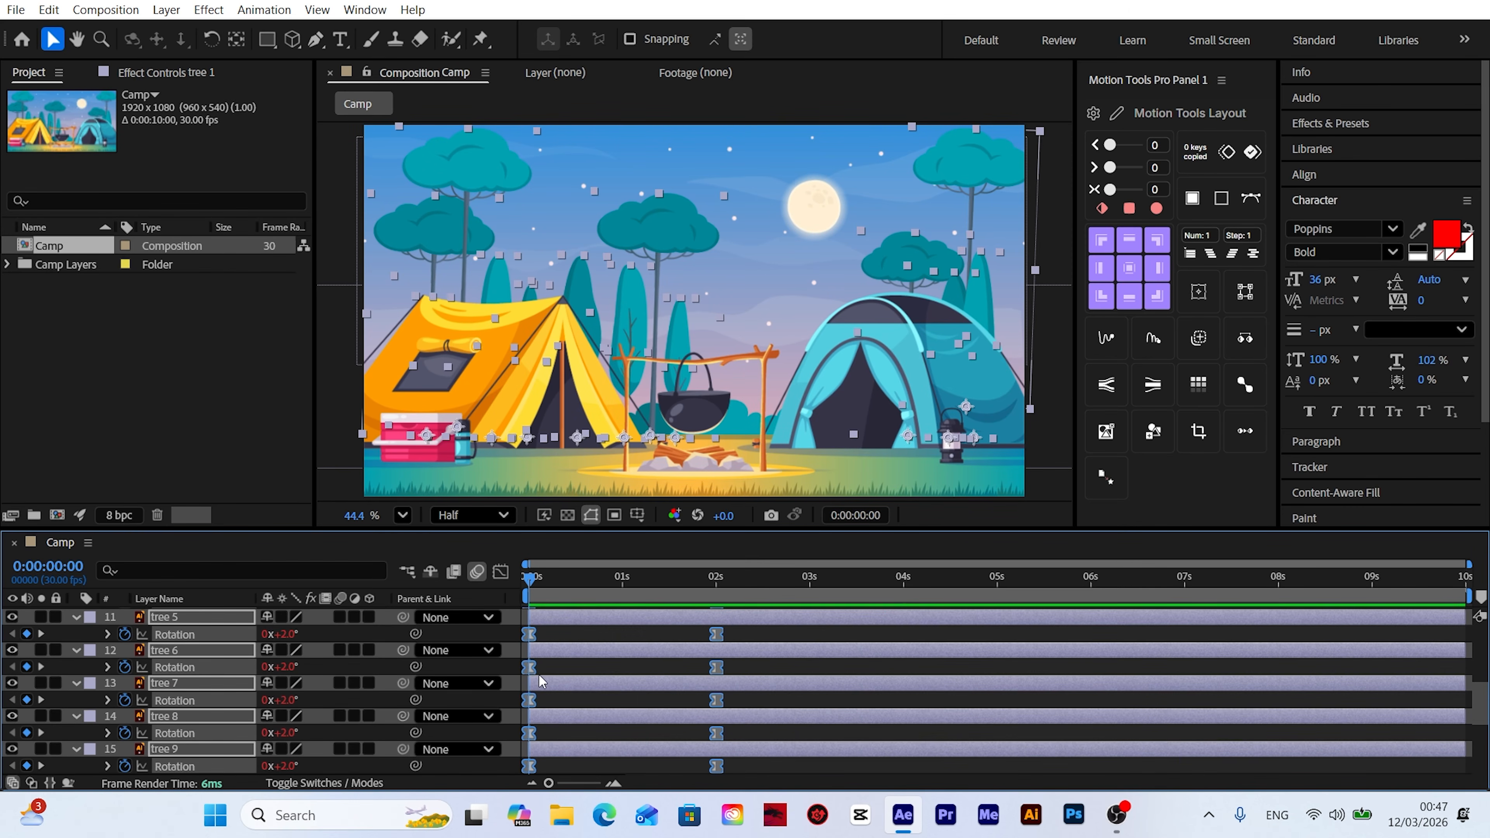
left_click(1214, 236)
type("2")
left_click(1231, 258)
left_click_drag(589, 630, 530, 638)
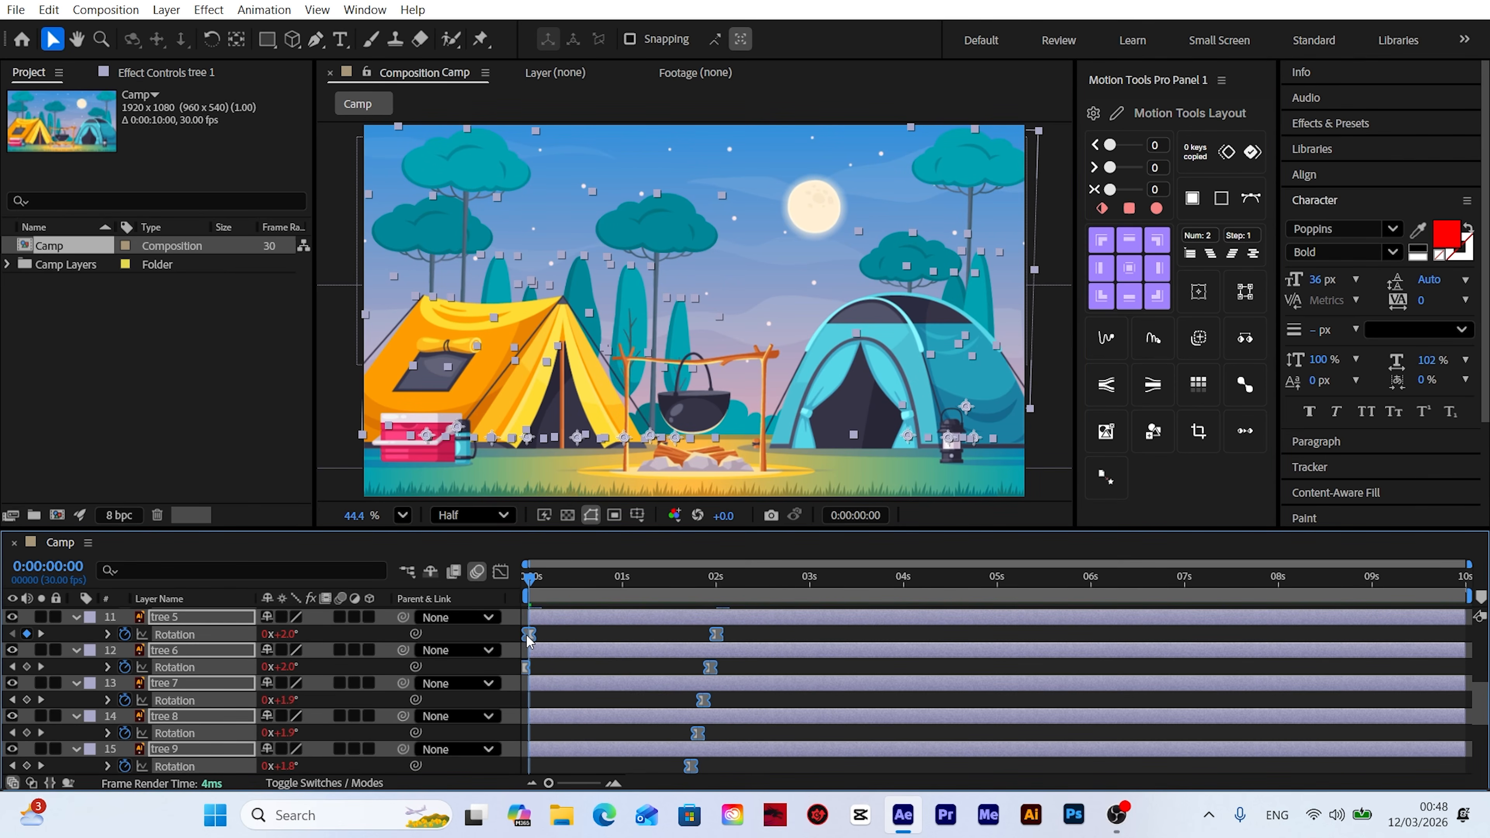
Step: Preview the offset tree sway, then collapse all the tree layers
key("space")
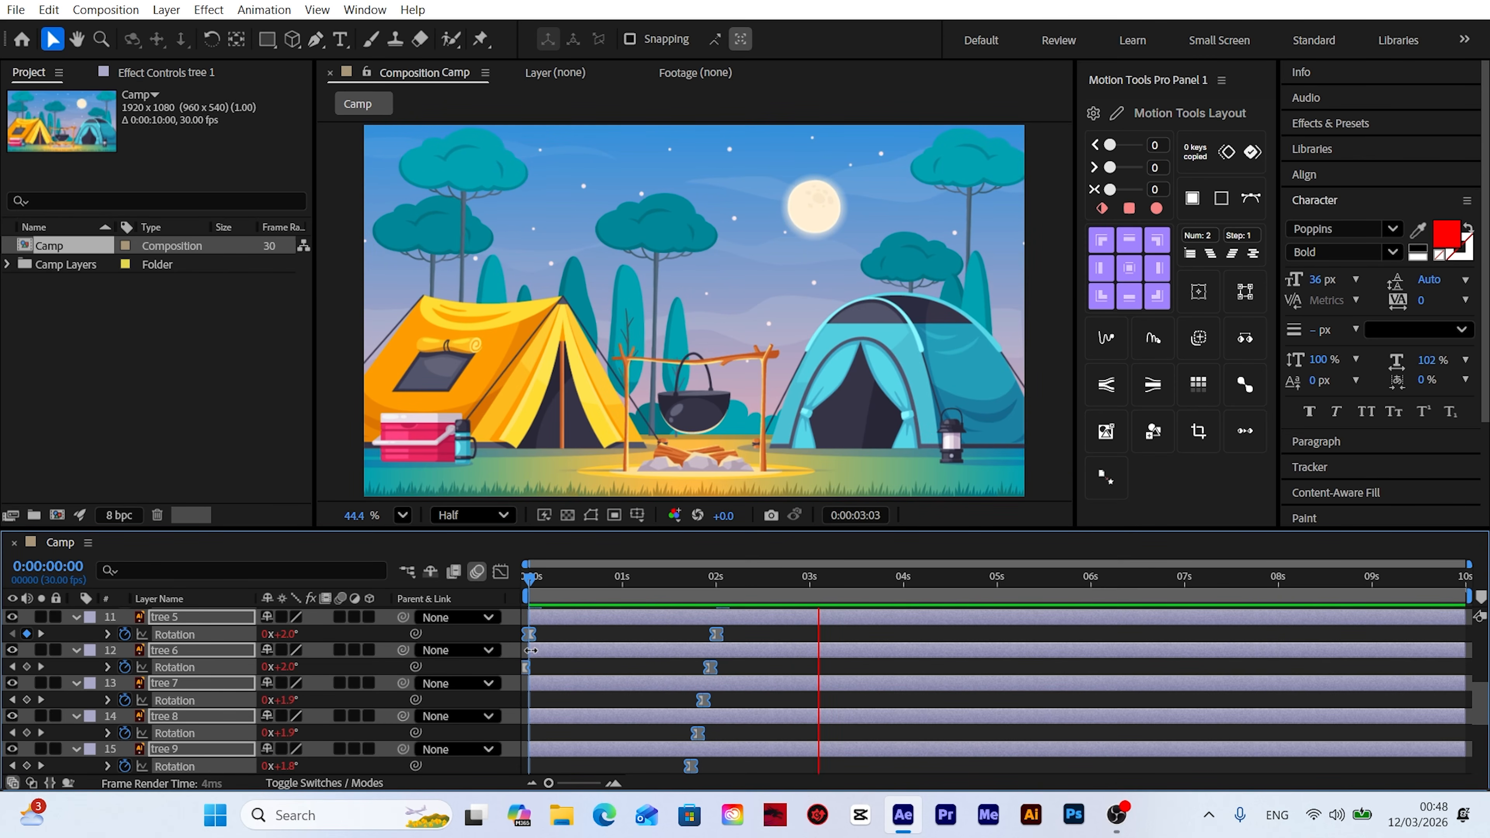
key("space")
scroll(80, 649, "up", 3)
left_click(75, 650)
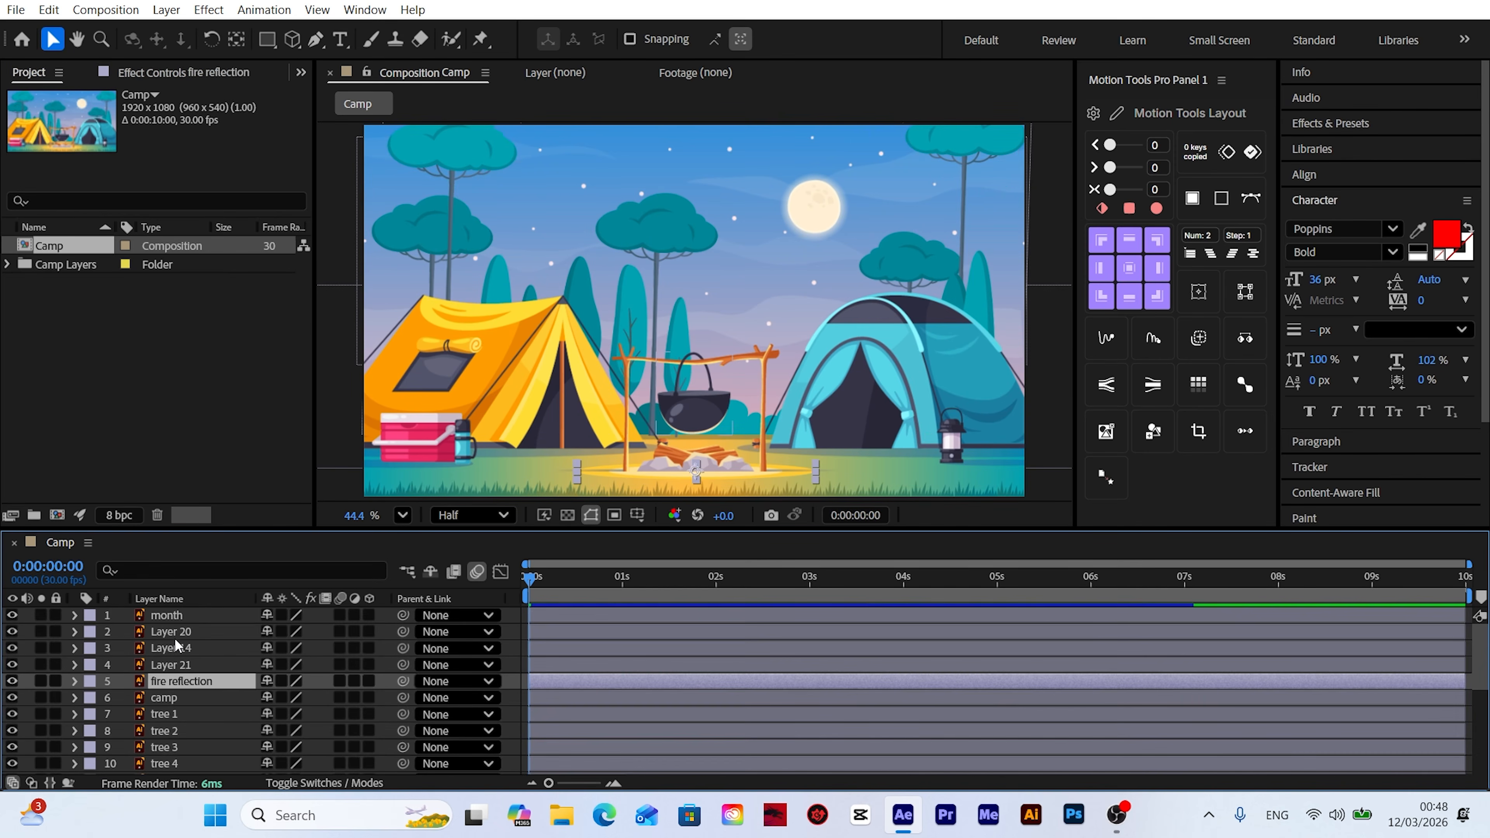
Step: Move the anchor point of the cooking pot, Layer 20, to its top centre and parent Layer 21 to Layer 20
left_click(178, 634)
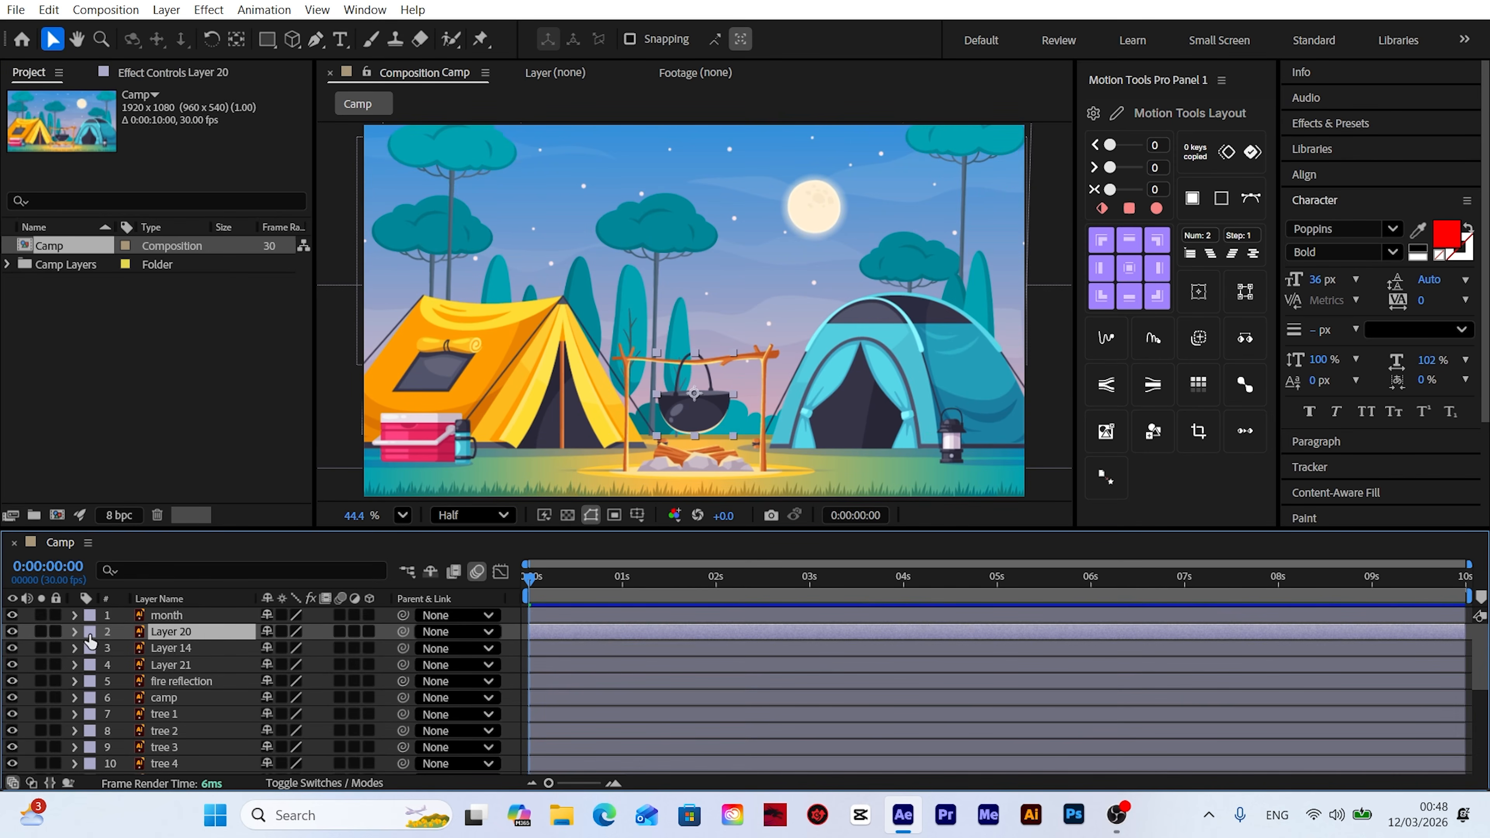
left_click(41, 632)
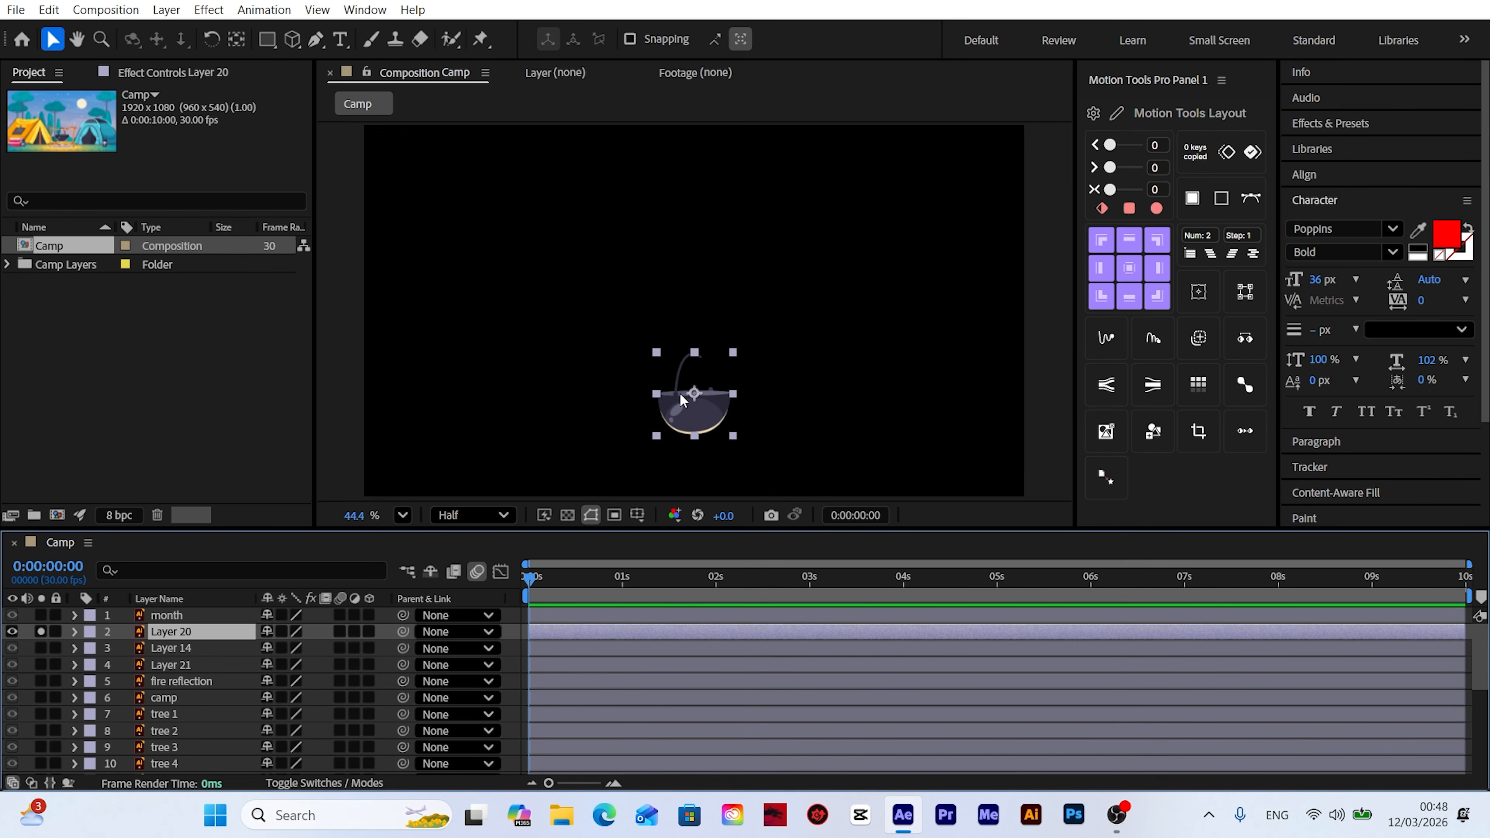
left_click(41, 632)
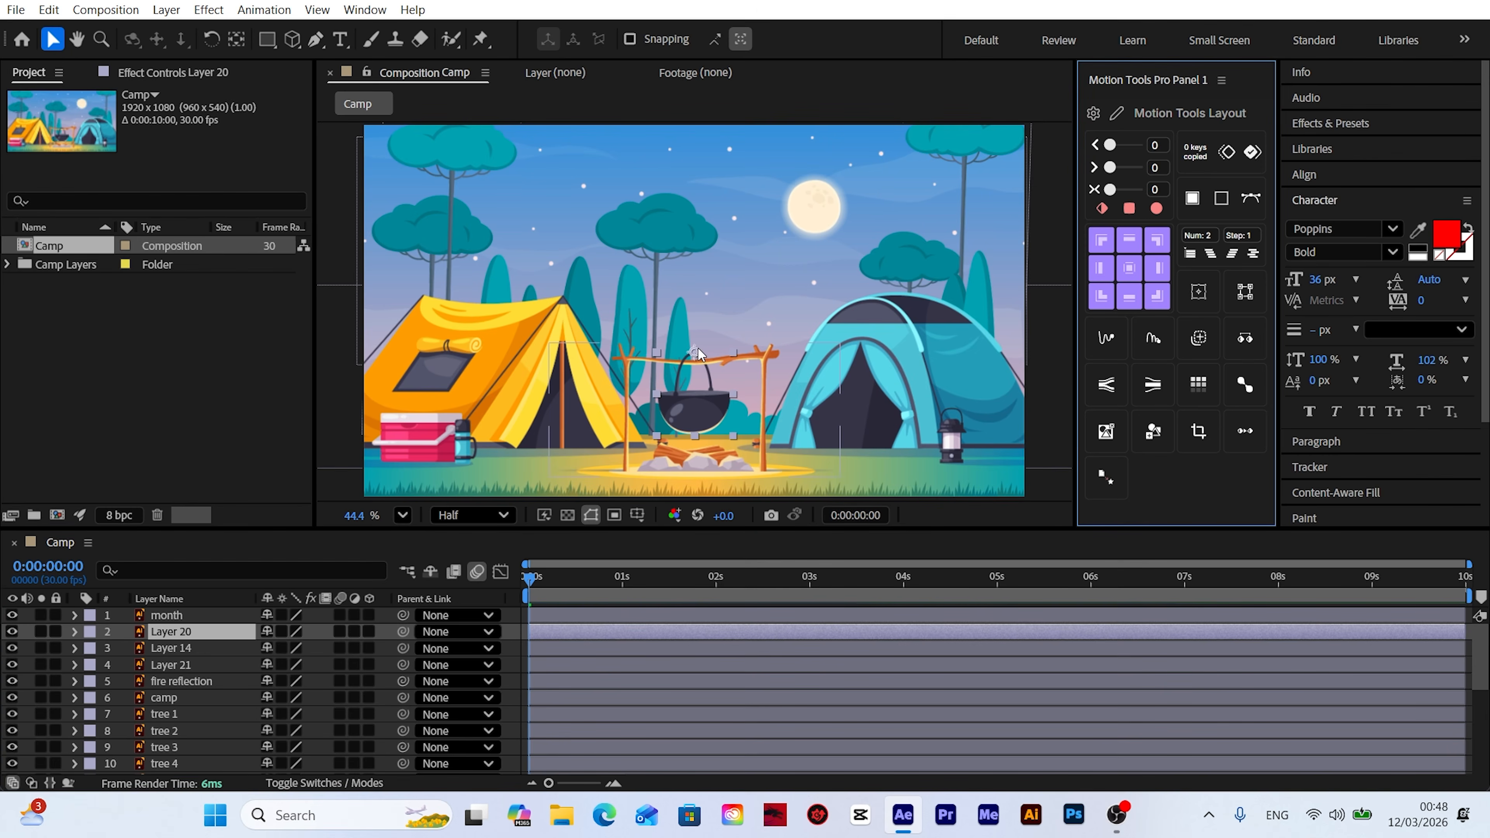
left_click(176, 666)
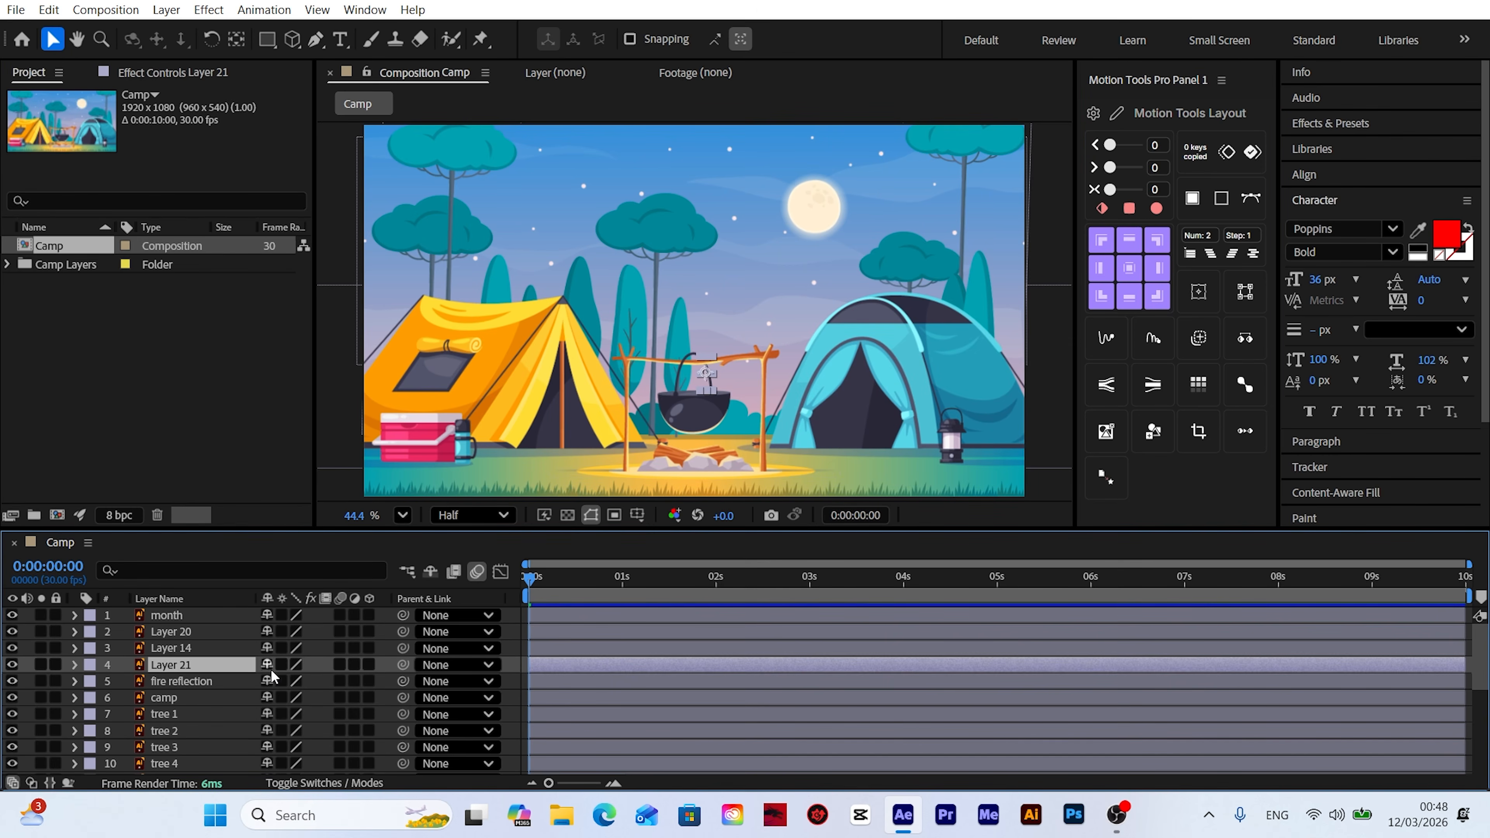
left_click_drag(402, 665, 189, 644)
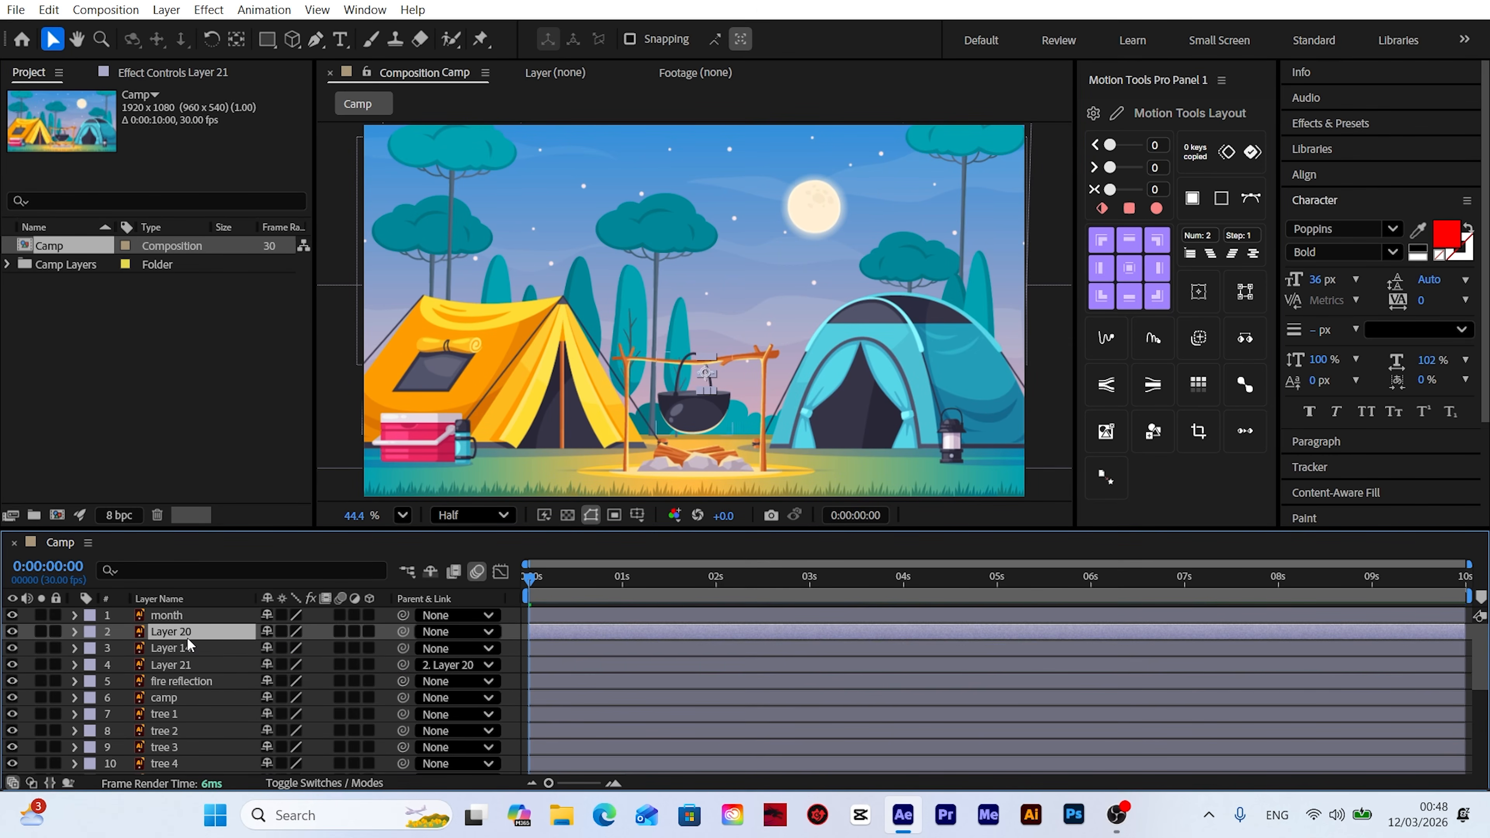
Step: Paste the copied rotation animation onto Layer 20 and preview it from the start
left_click(49, 9)
left_click(96, 207)
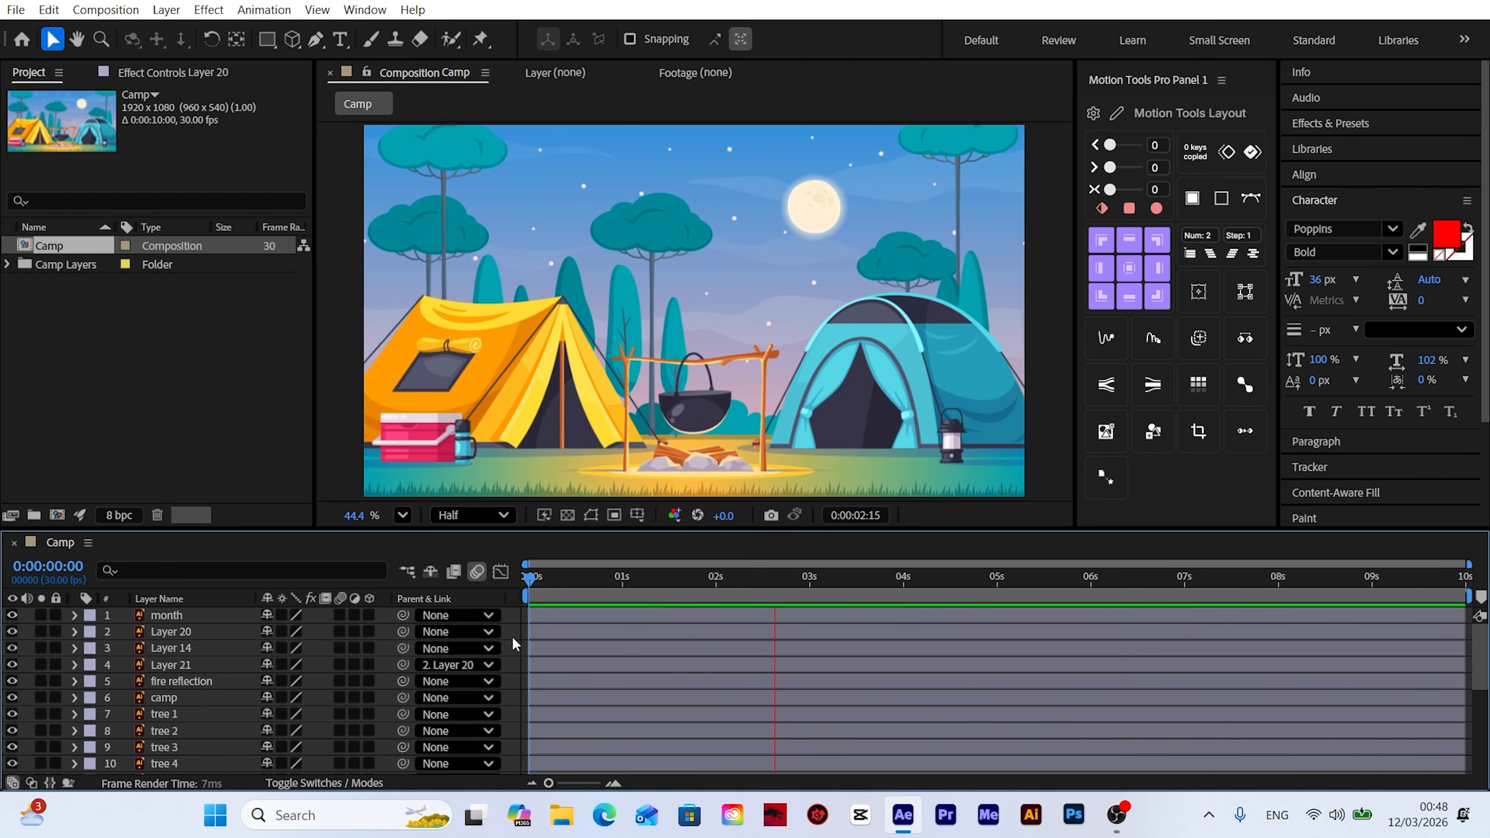
left_click(598, 581)
left_click_drag(610, 585, 457, 592)
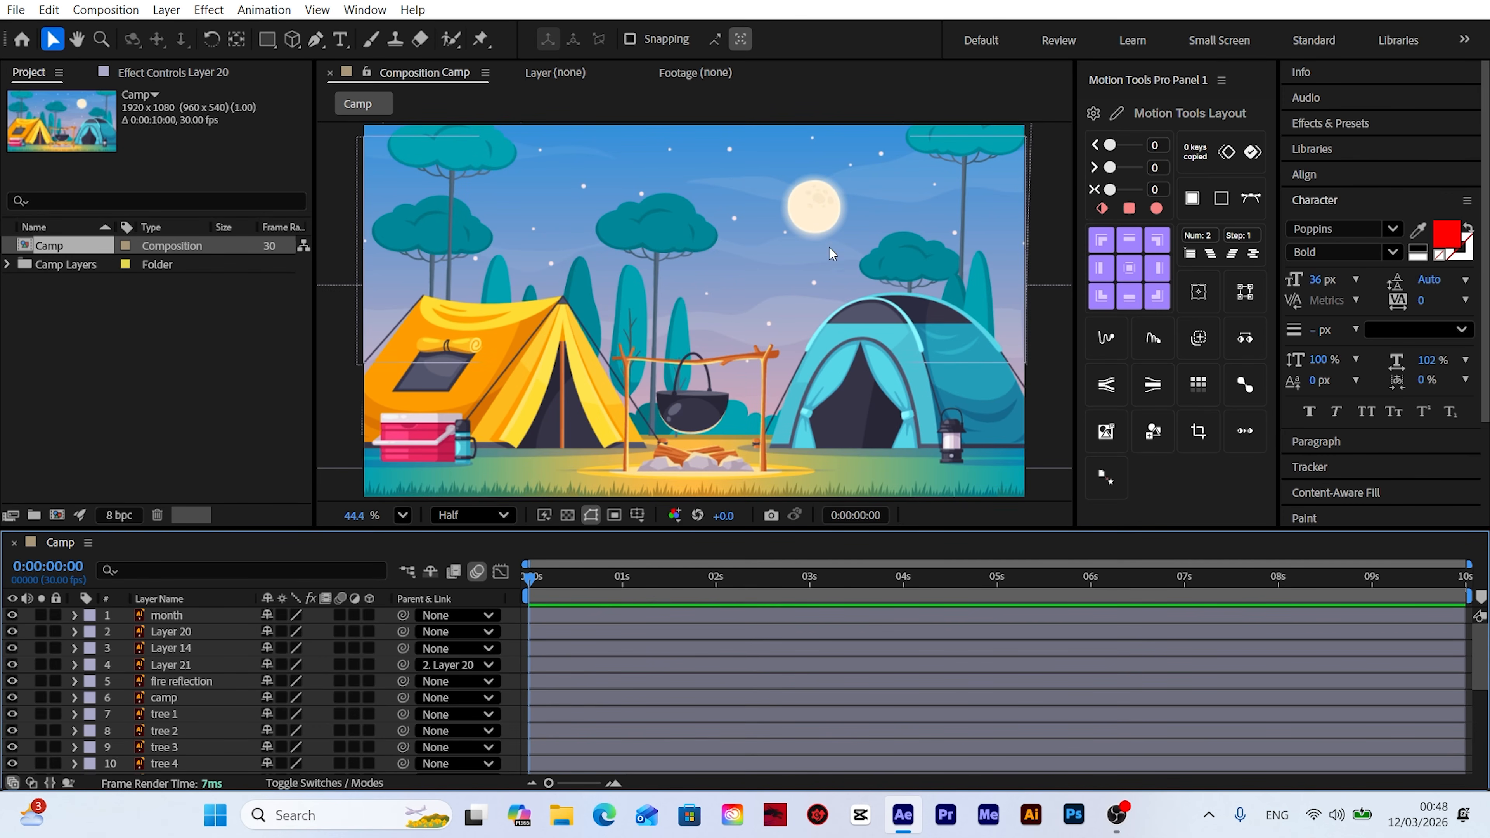
Step: Find the Glow effect and apply it to the Star layer
scroll(233, 685, "down", 5)
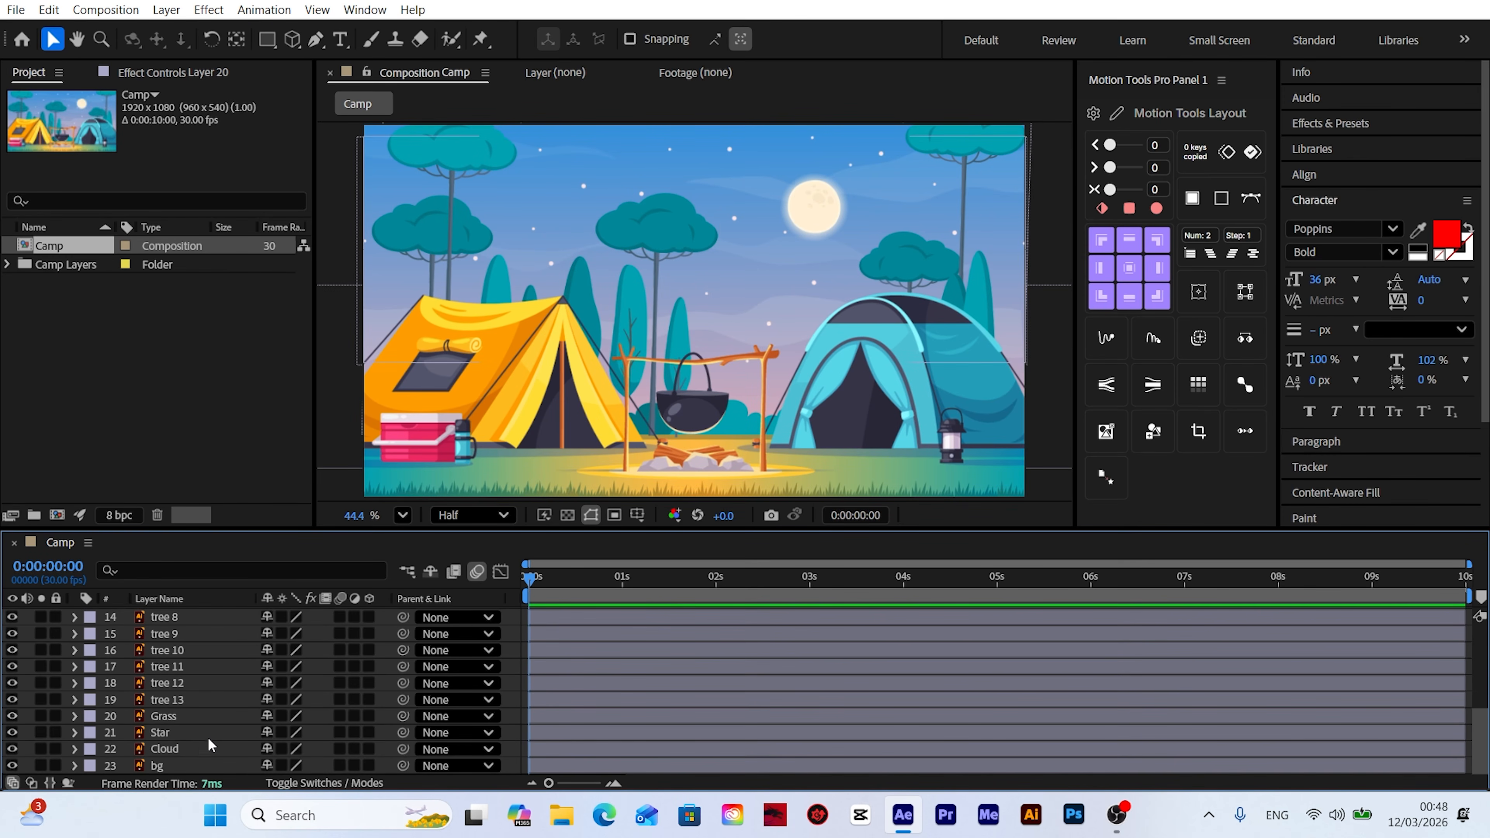
left_click(184, 734)
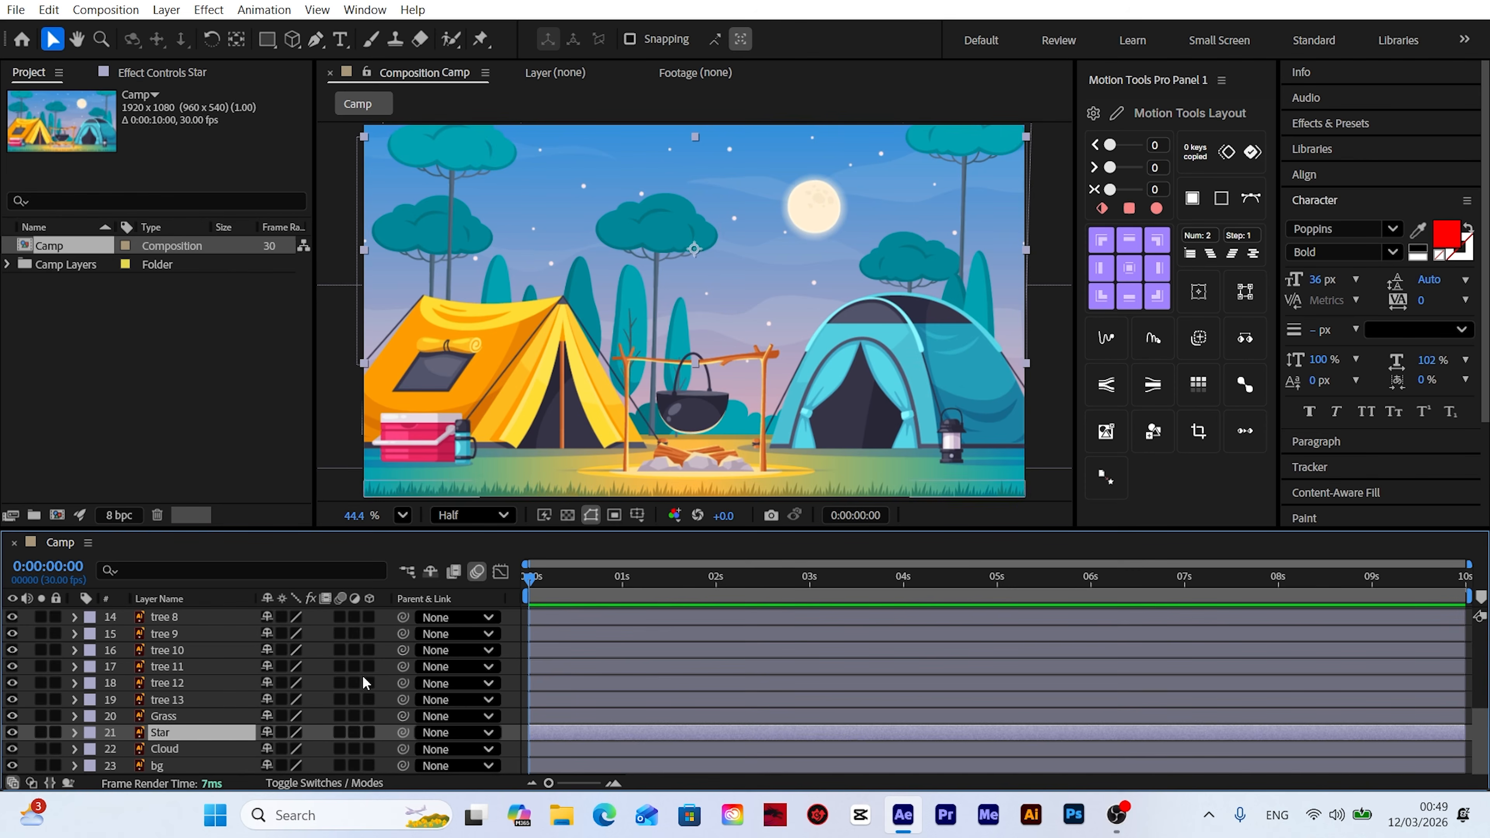
left_click(1345, 125)
left_click(1349, 145)
type("glo")
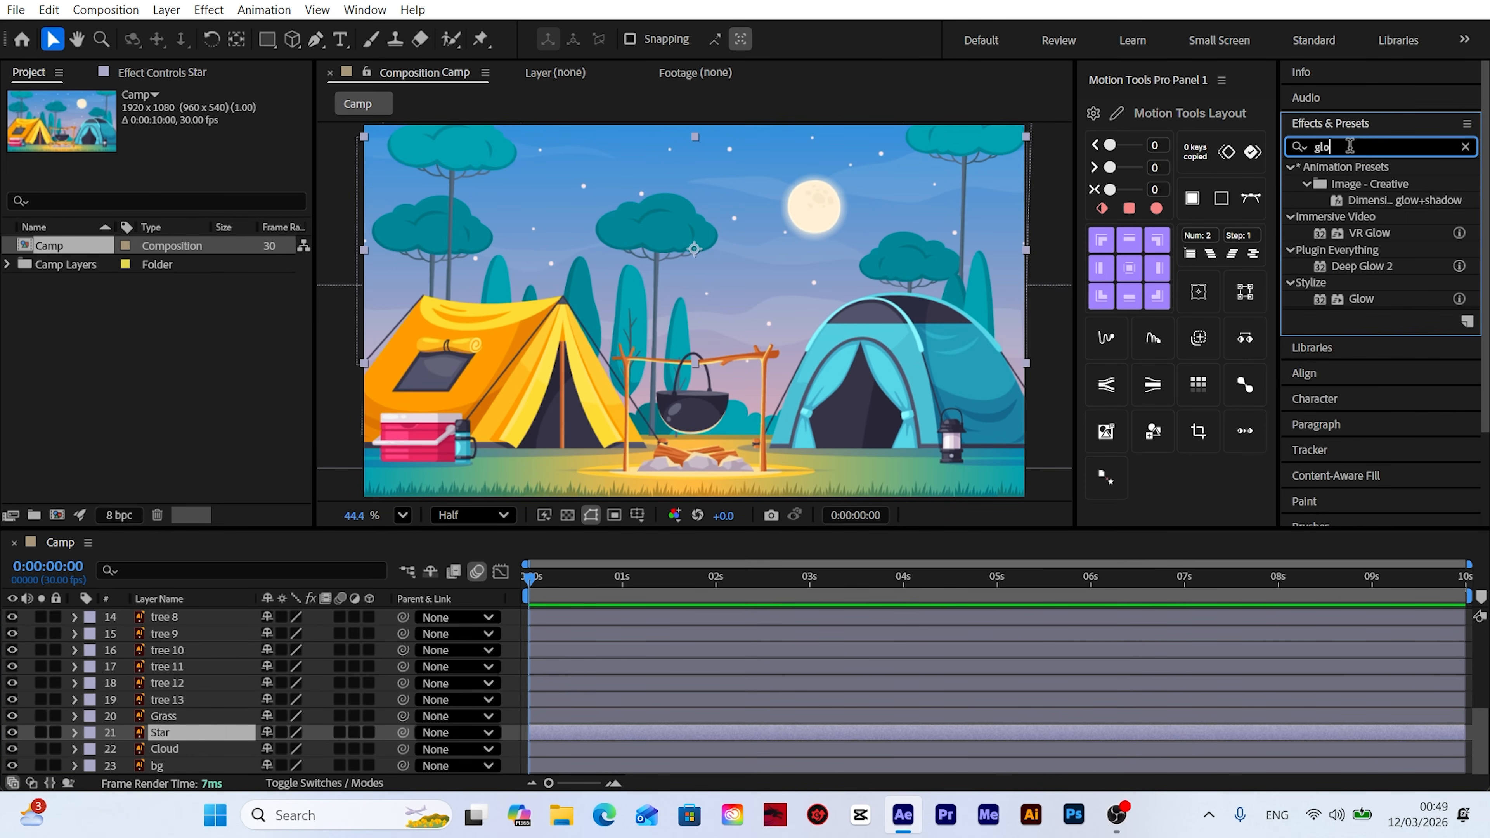
type("w")
left_click_drag(1361, 299, 169, 735)
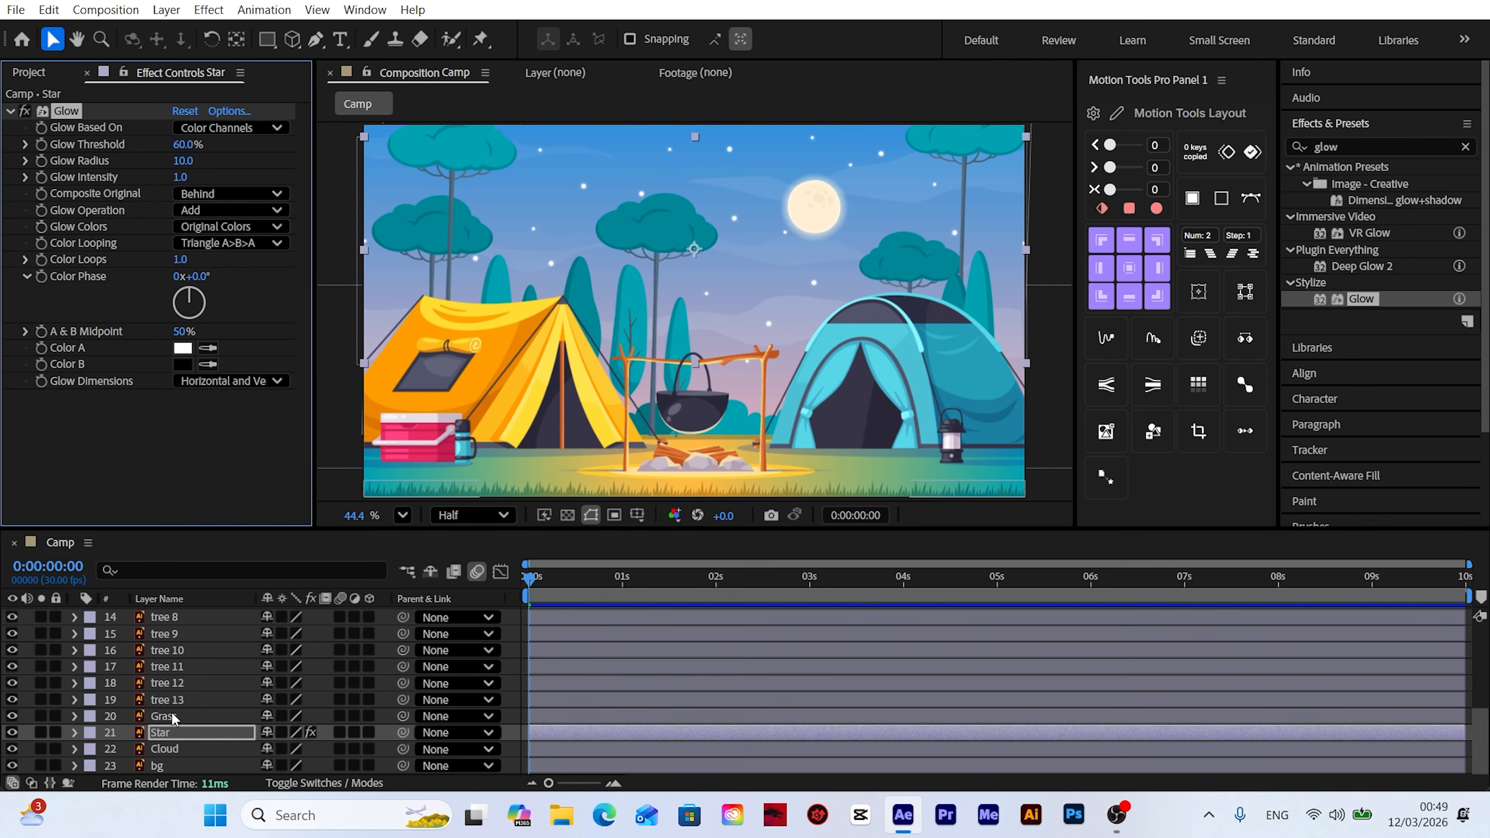
Step: Set the stars' Glow Threshold to 52.2%, Radius to 32 and Intensity to 1.6, then scrub through the timeline to check it
scroll(590, 169, "up", 2)
mouse_move(206, 160)
left_mouse_down()
mouse_move(178, 145)
mouse_move(187, 162)
left_mouse_up()
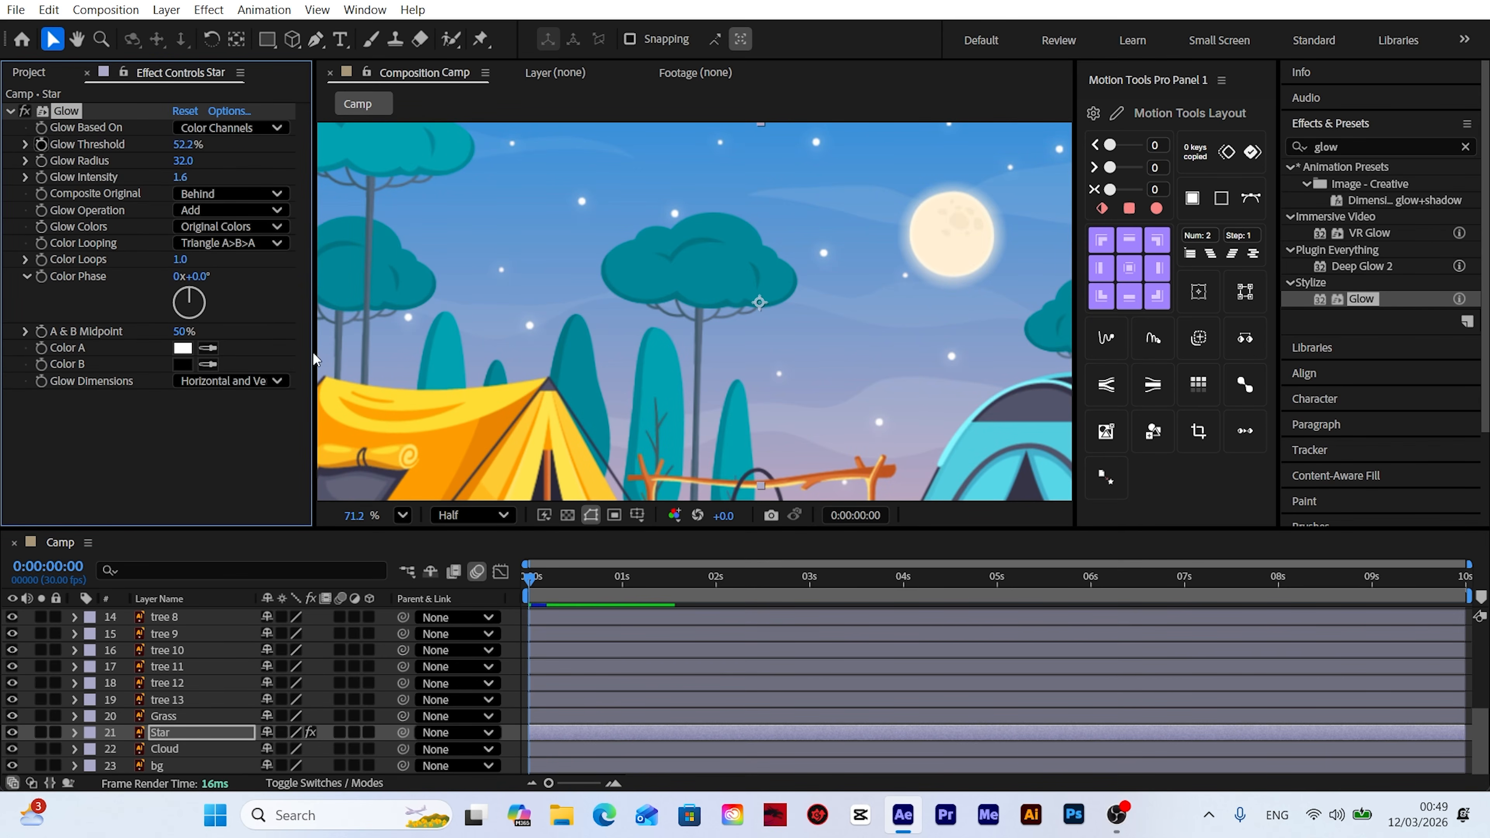
left_click(403, 515)
left_click(444, 137)
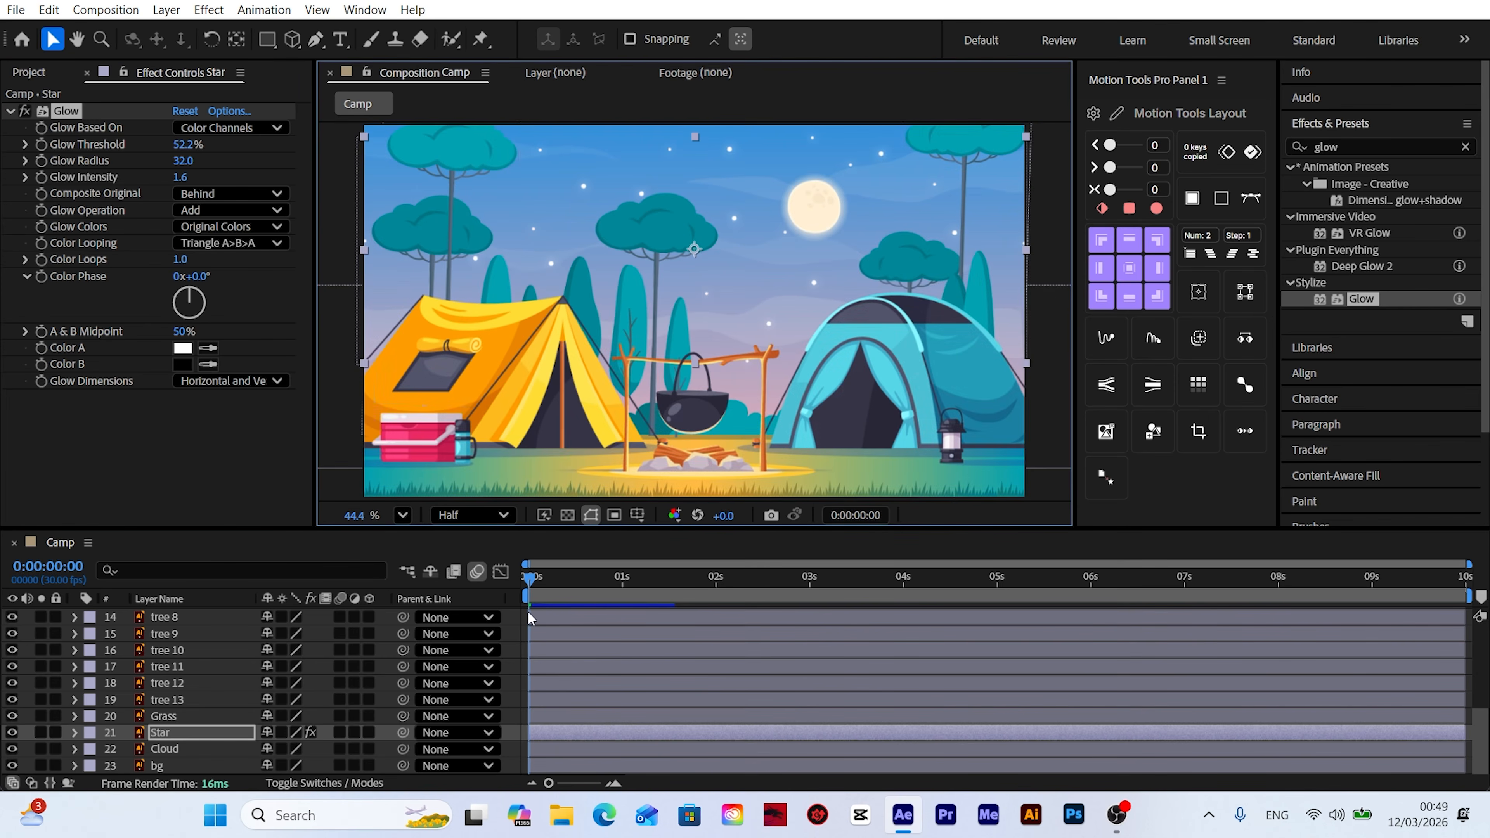
left_click(508, 673)
left_click_drag(529, 579, 726, 579)
key("Home")
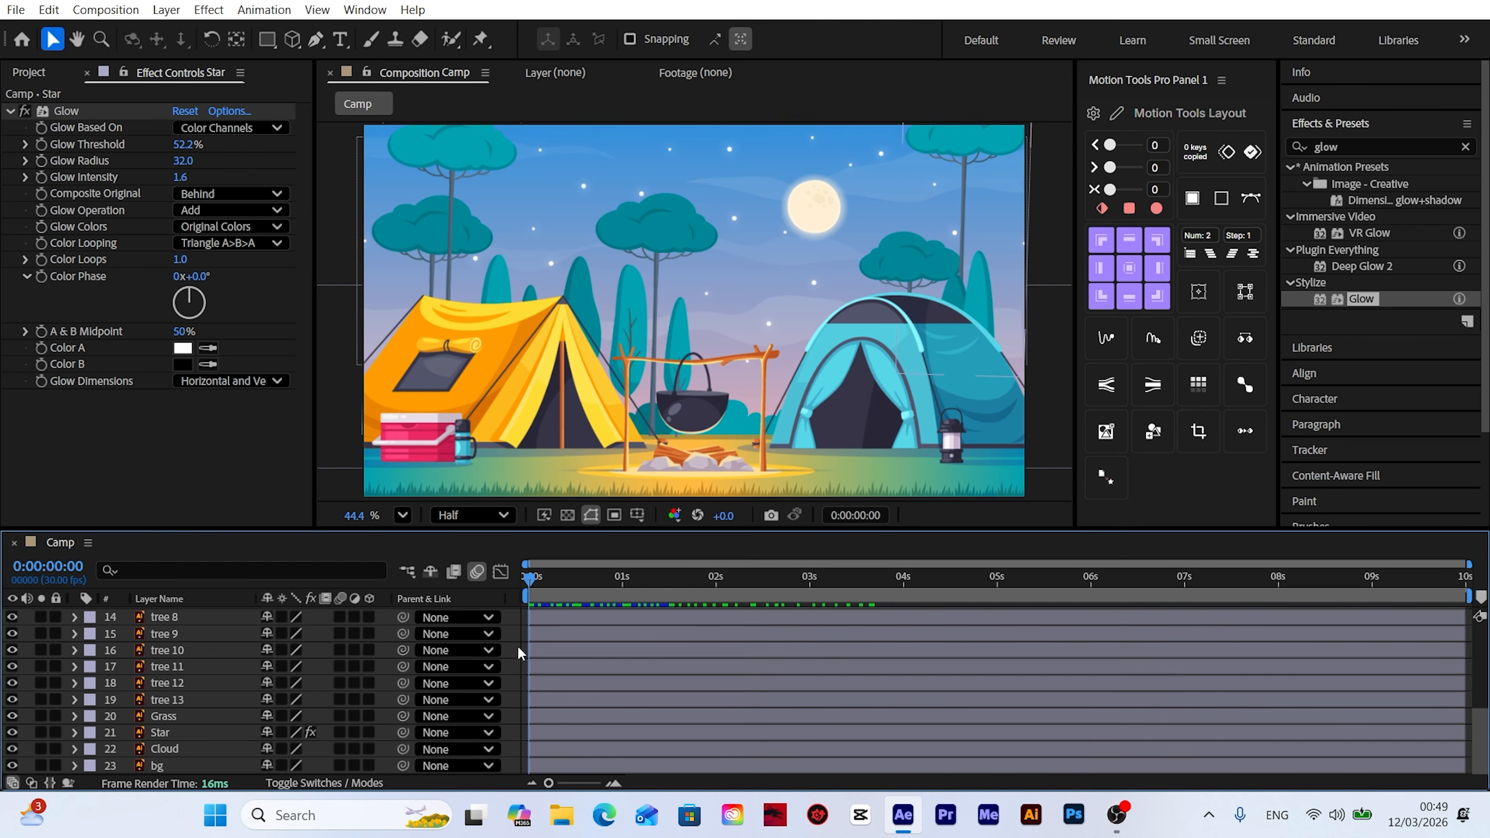
Step: Draw a short diagonal line with the Pen tool in the sky just above the middle tree
left_click(316, 39)
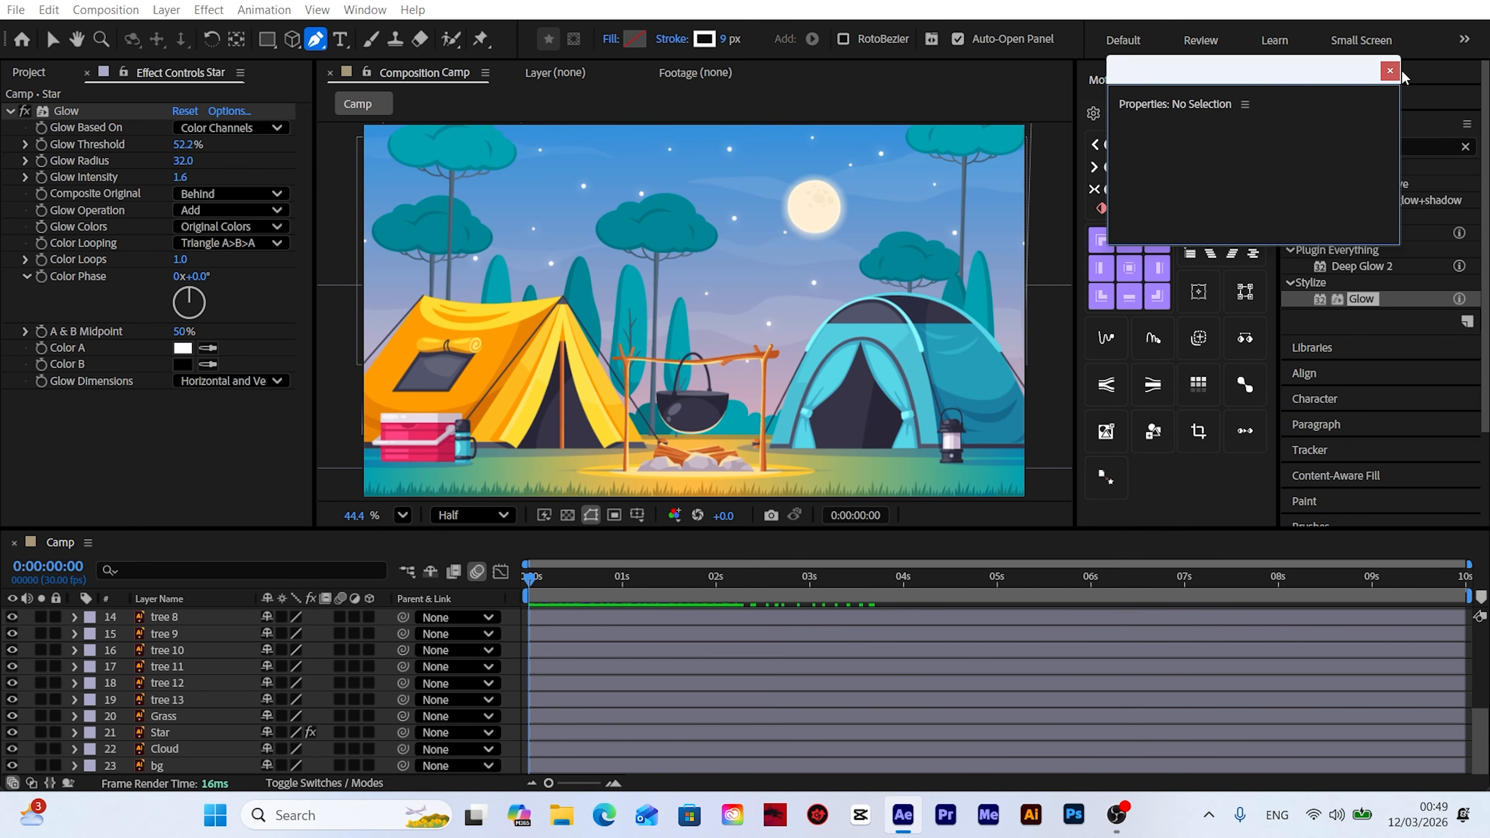
scroll(698, 162, "up", 3)
left_click_drag(698, 161, 698, 246)
left_click(610, 287)
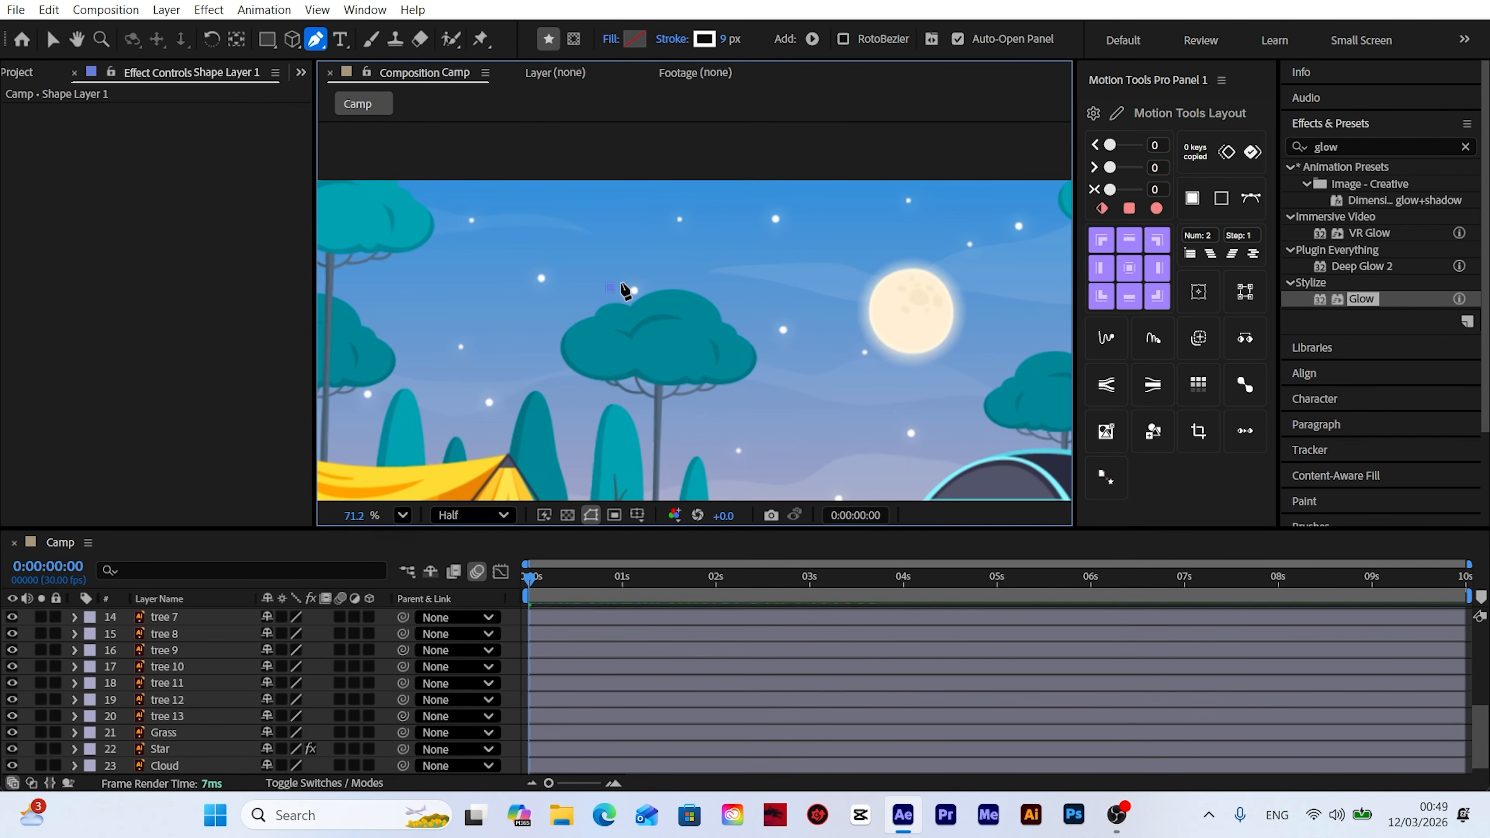
left_click(670, 236)
left_click(51, 39)
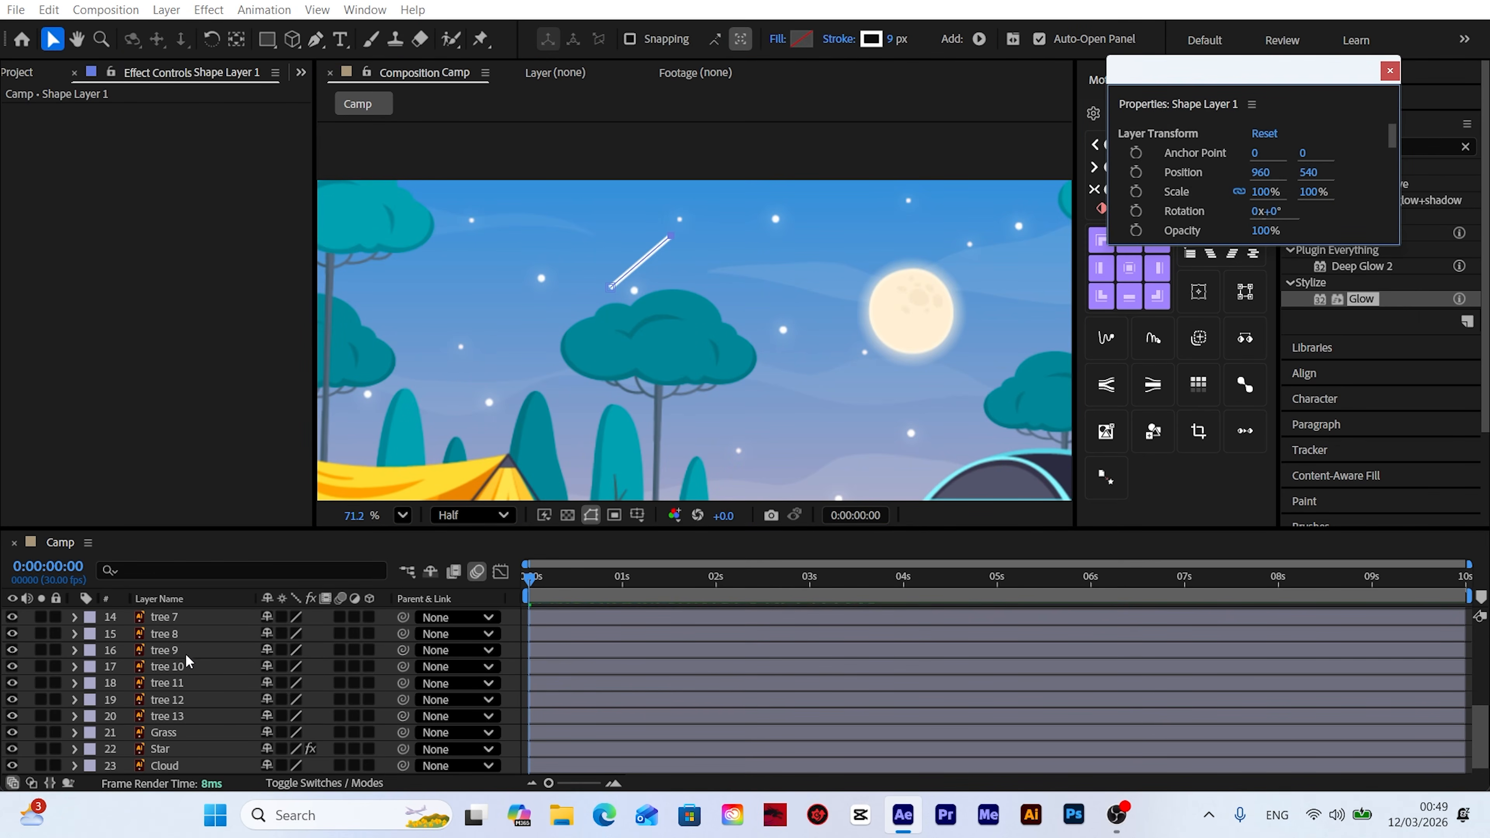
Step: Expand the stroke properties of Shape Layer 1 and set its line cap to Round Cap
scroll(186, 657, "up", 5)
left_click(189, 616)
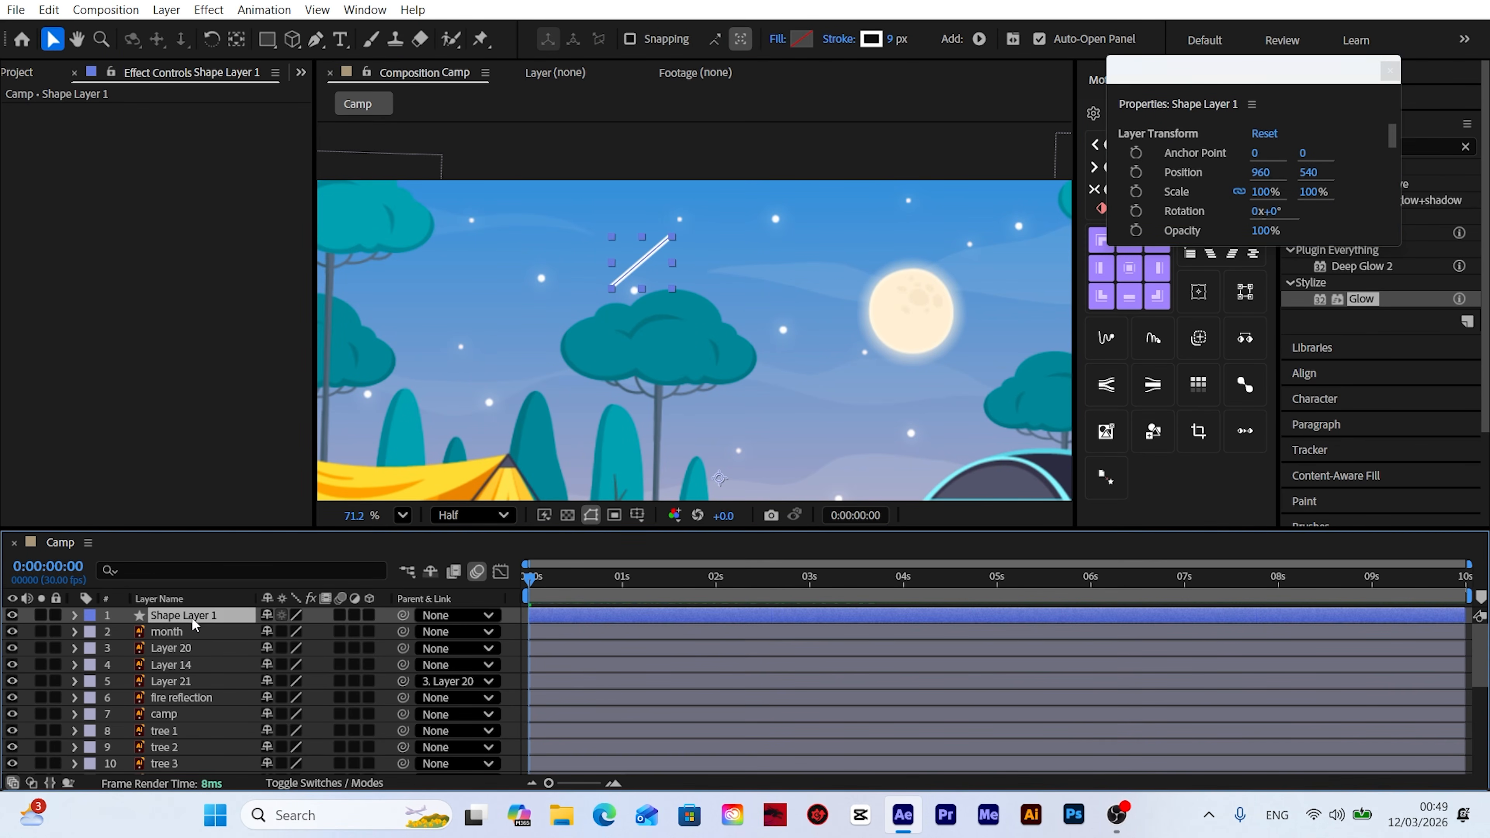
left_click(72, 615)
left_click(92, 632)
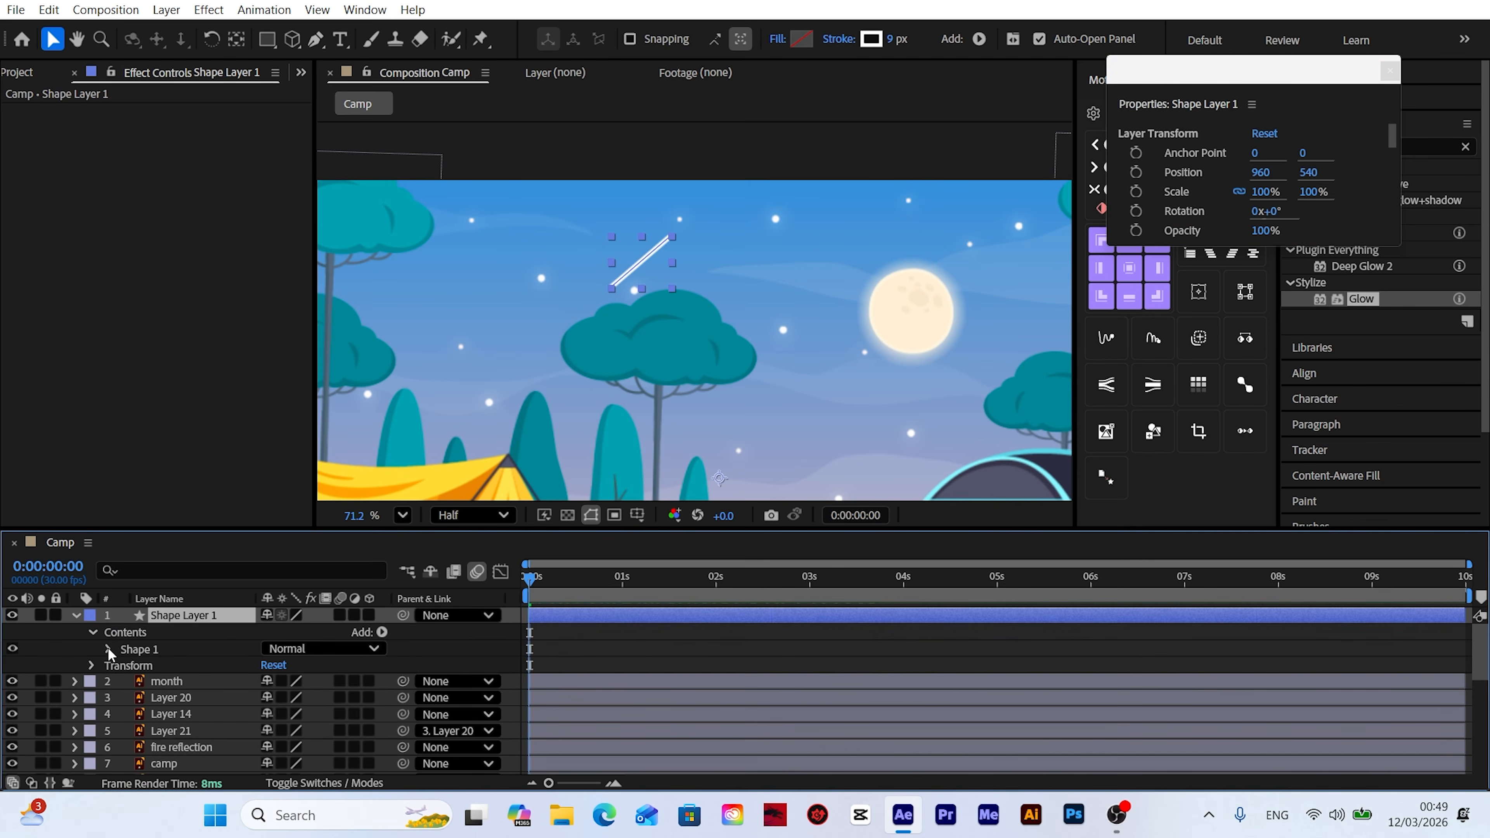
left_click(109, 649)
left_click(125, 681)
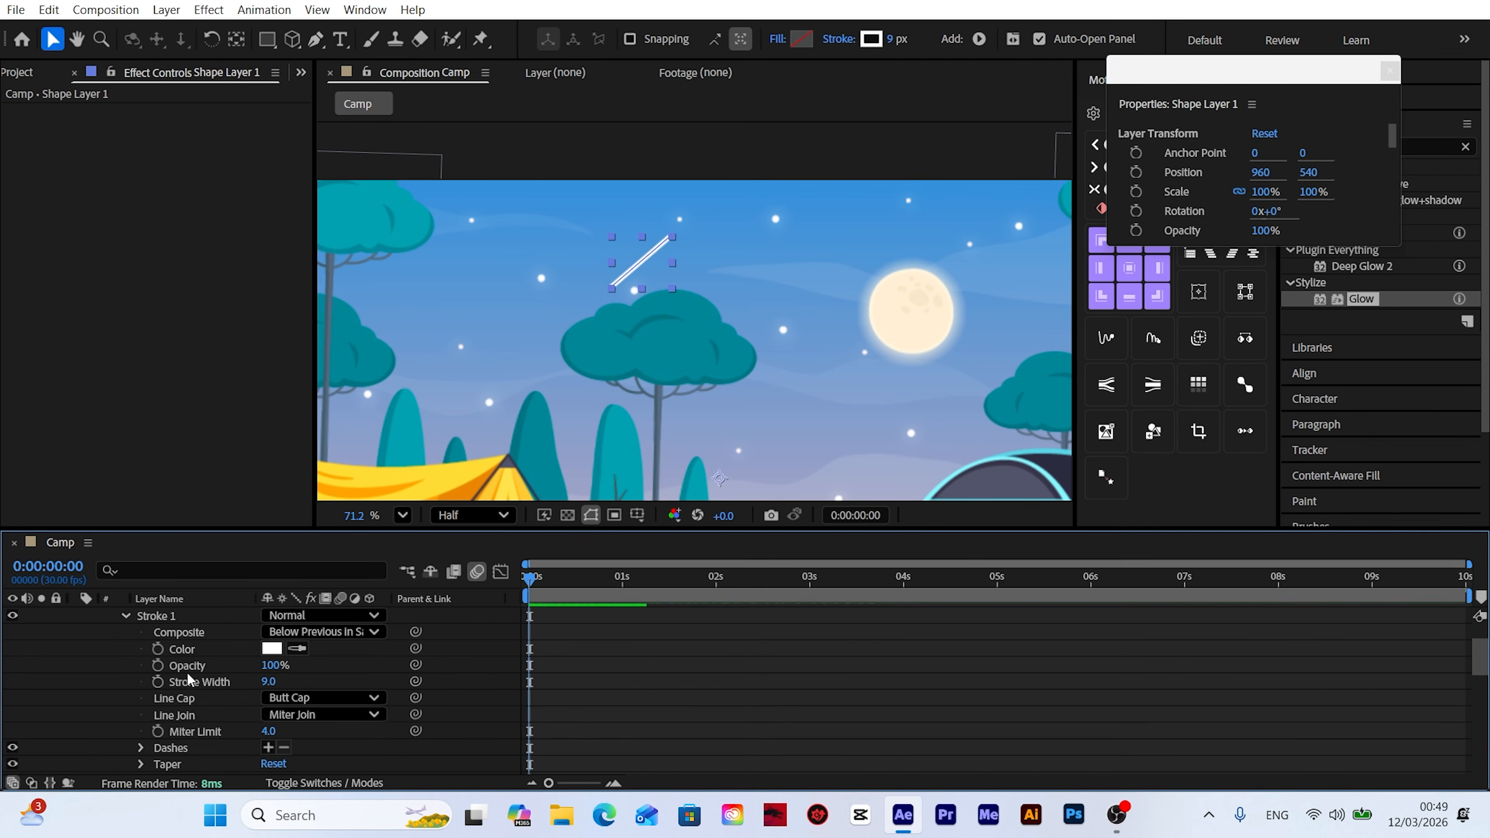
left_click(184, 700)
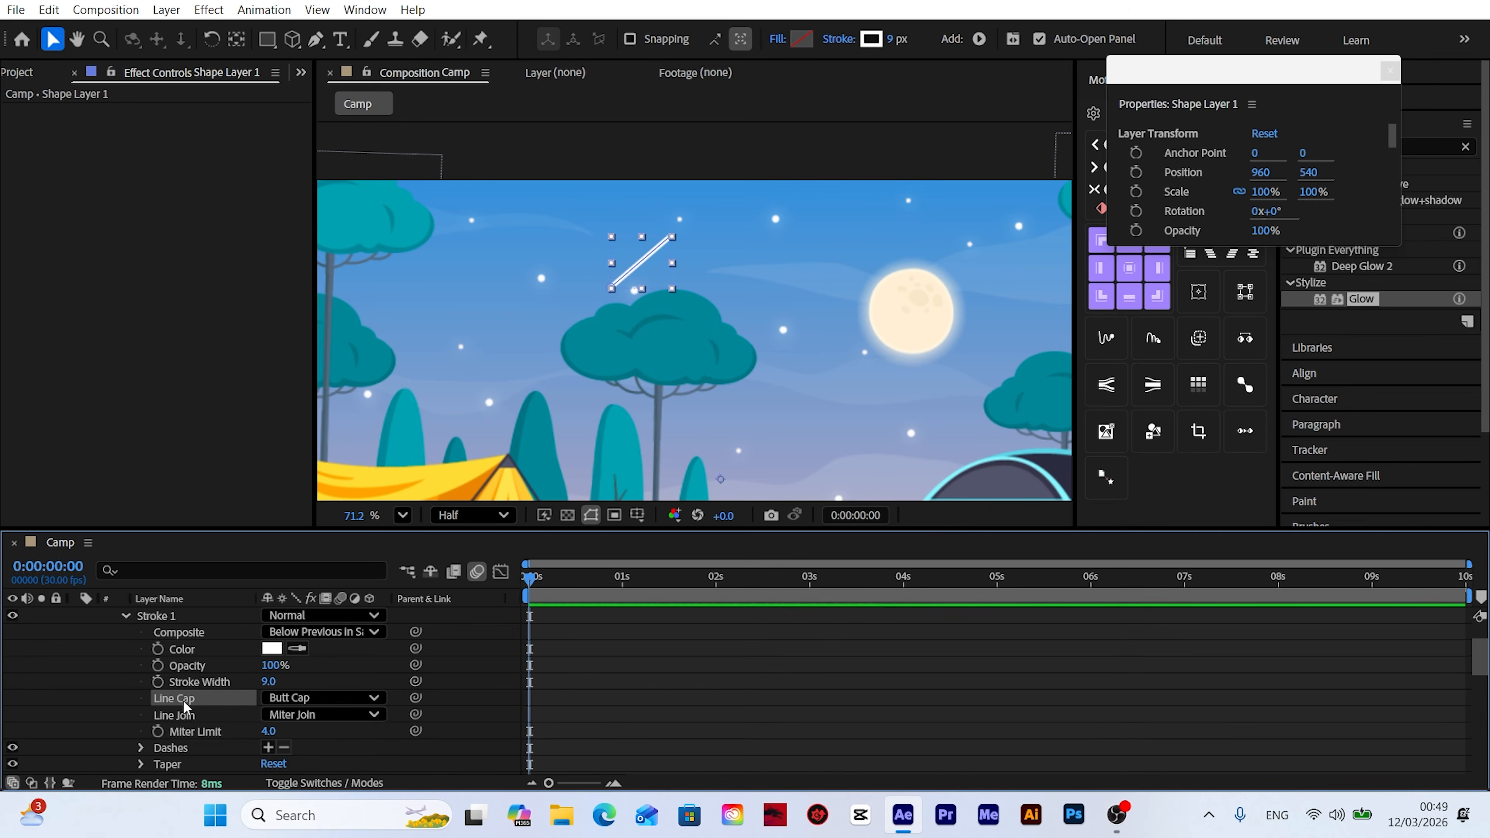
left_click(316, 698)
left_click(328, 744)
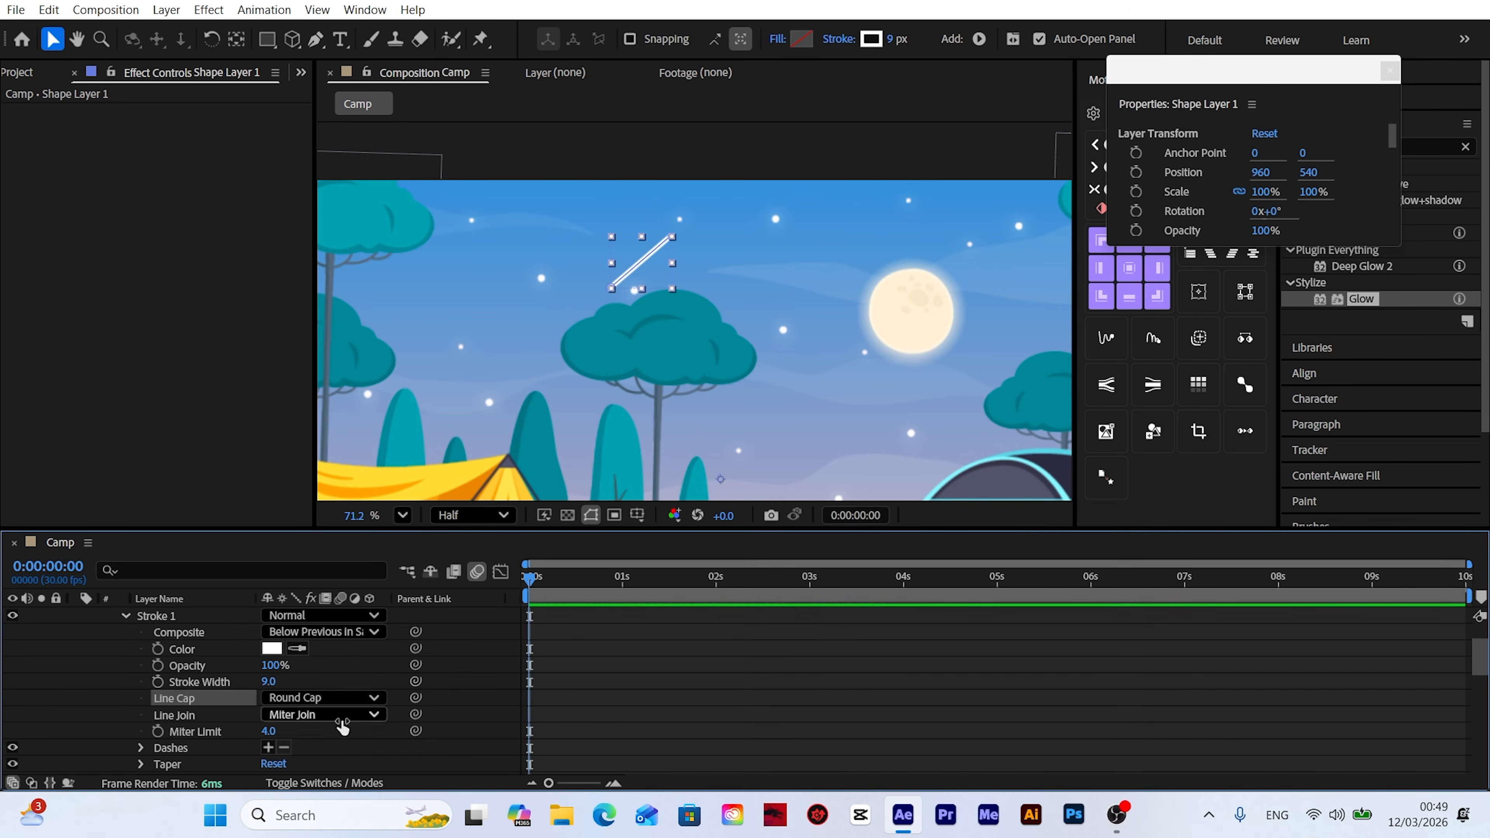
Step: Set the stroke's taper End Length to 100% so the line narrows into a shooting-star tail
scroll(603, 292, "up", 6)
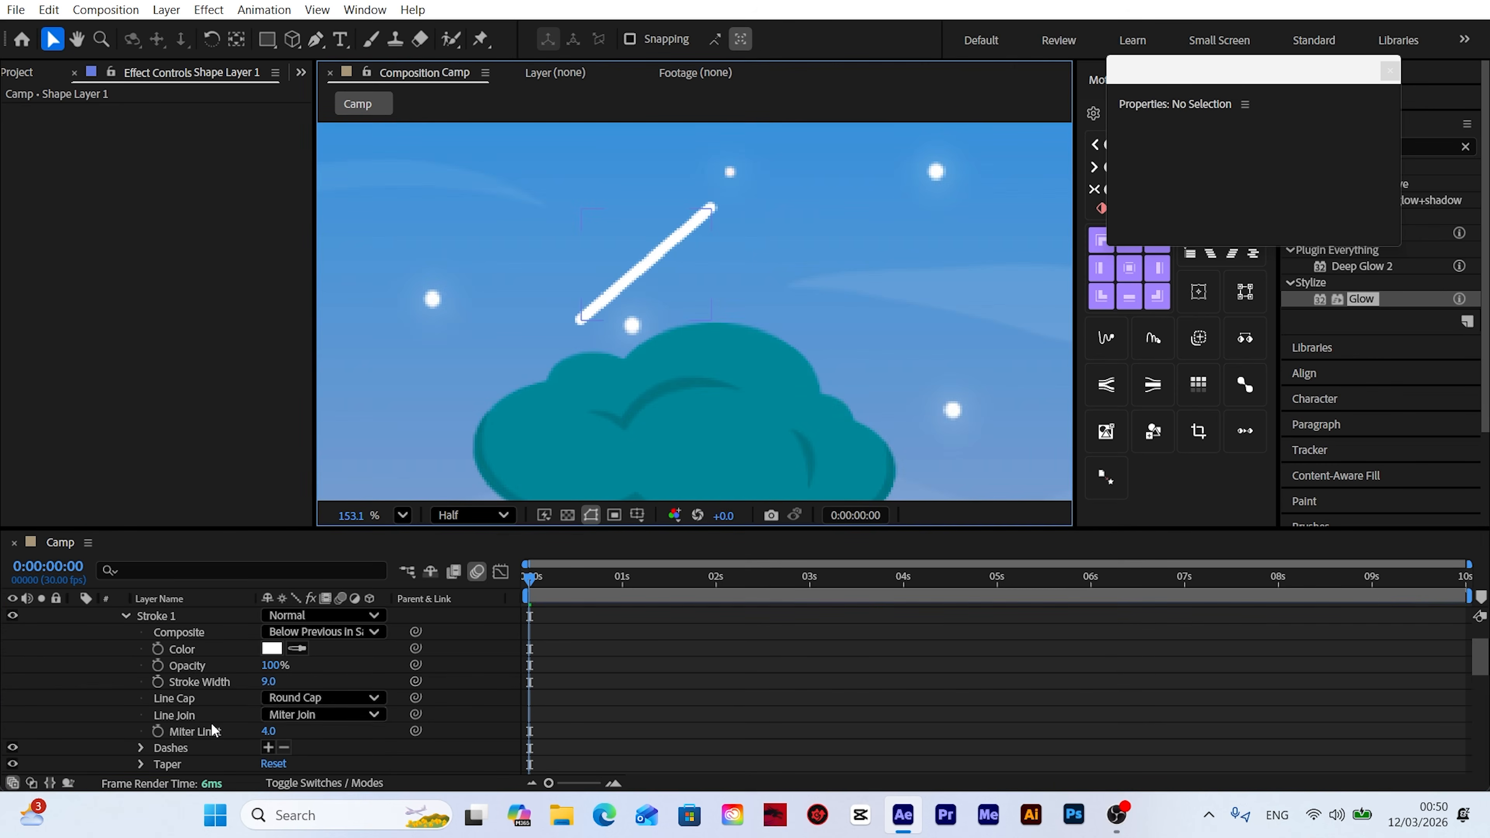
scroll(211, 722, "down", 3)
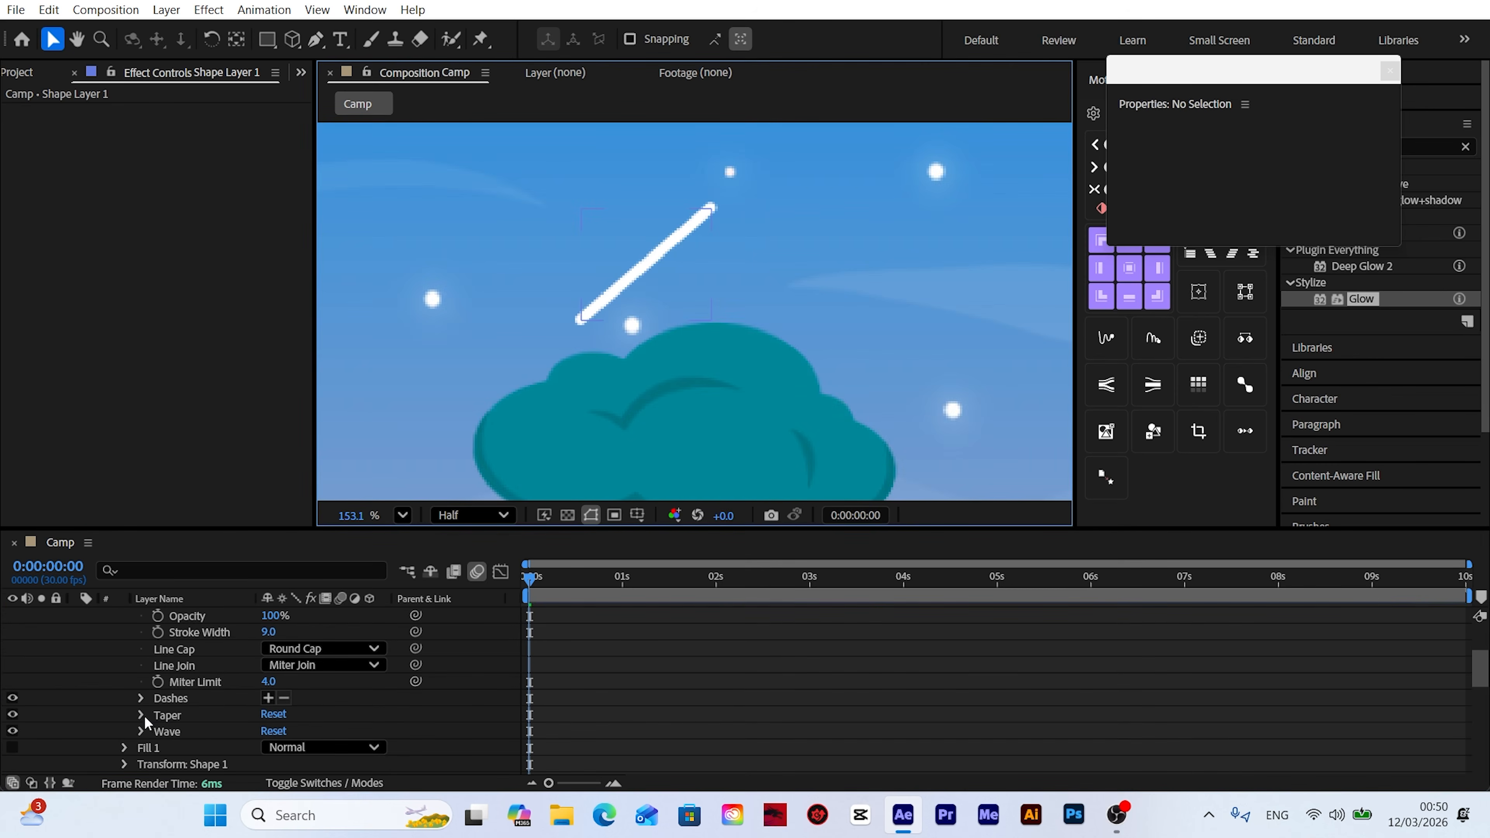
left_click(143, 715)
scroll(152, 698, "down", 4)
left_click_drag(269, 701, 464, 686)
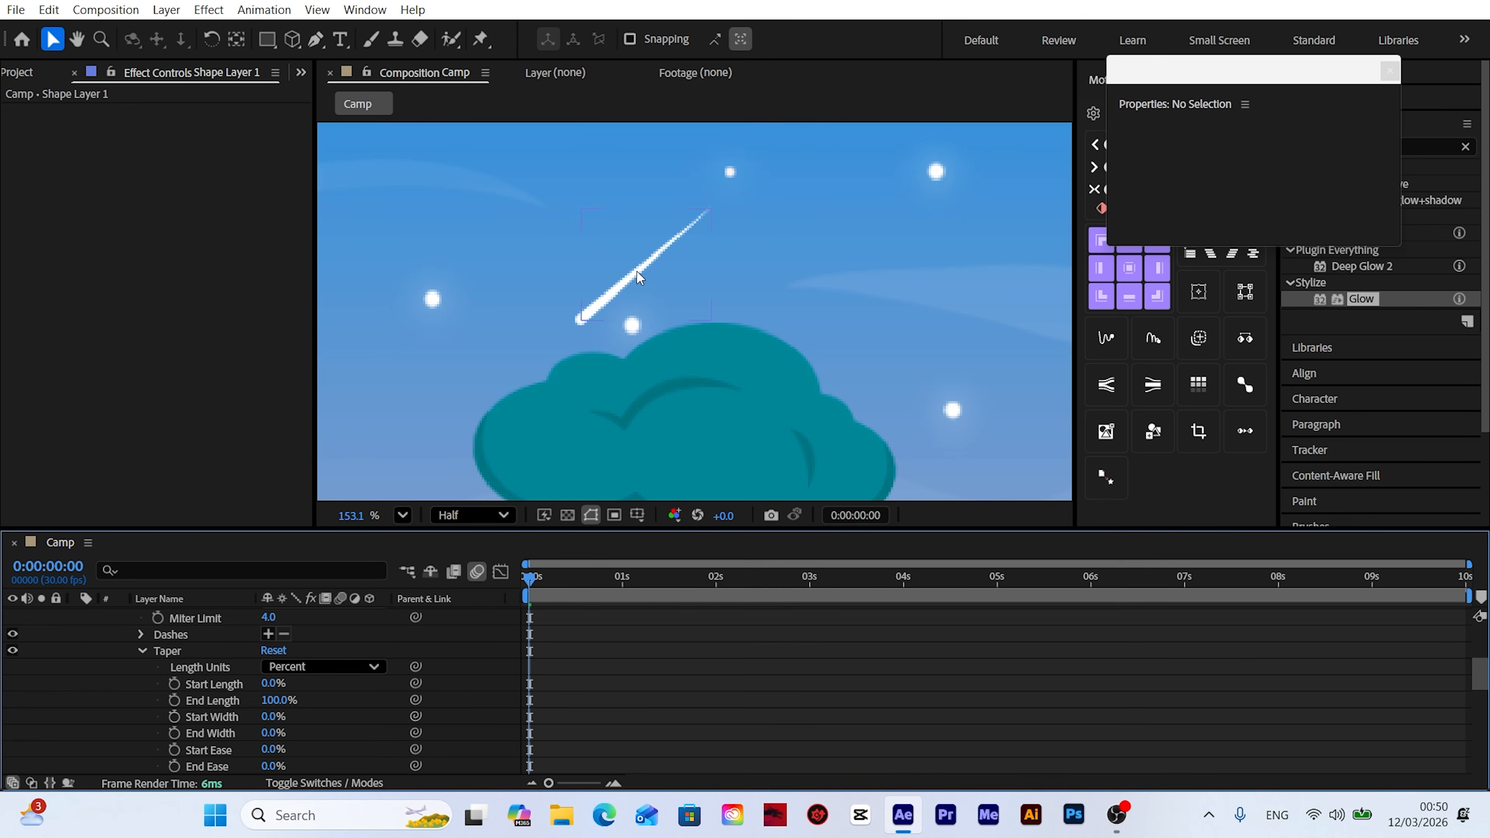
scroll(193, 710, "up", 4)
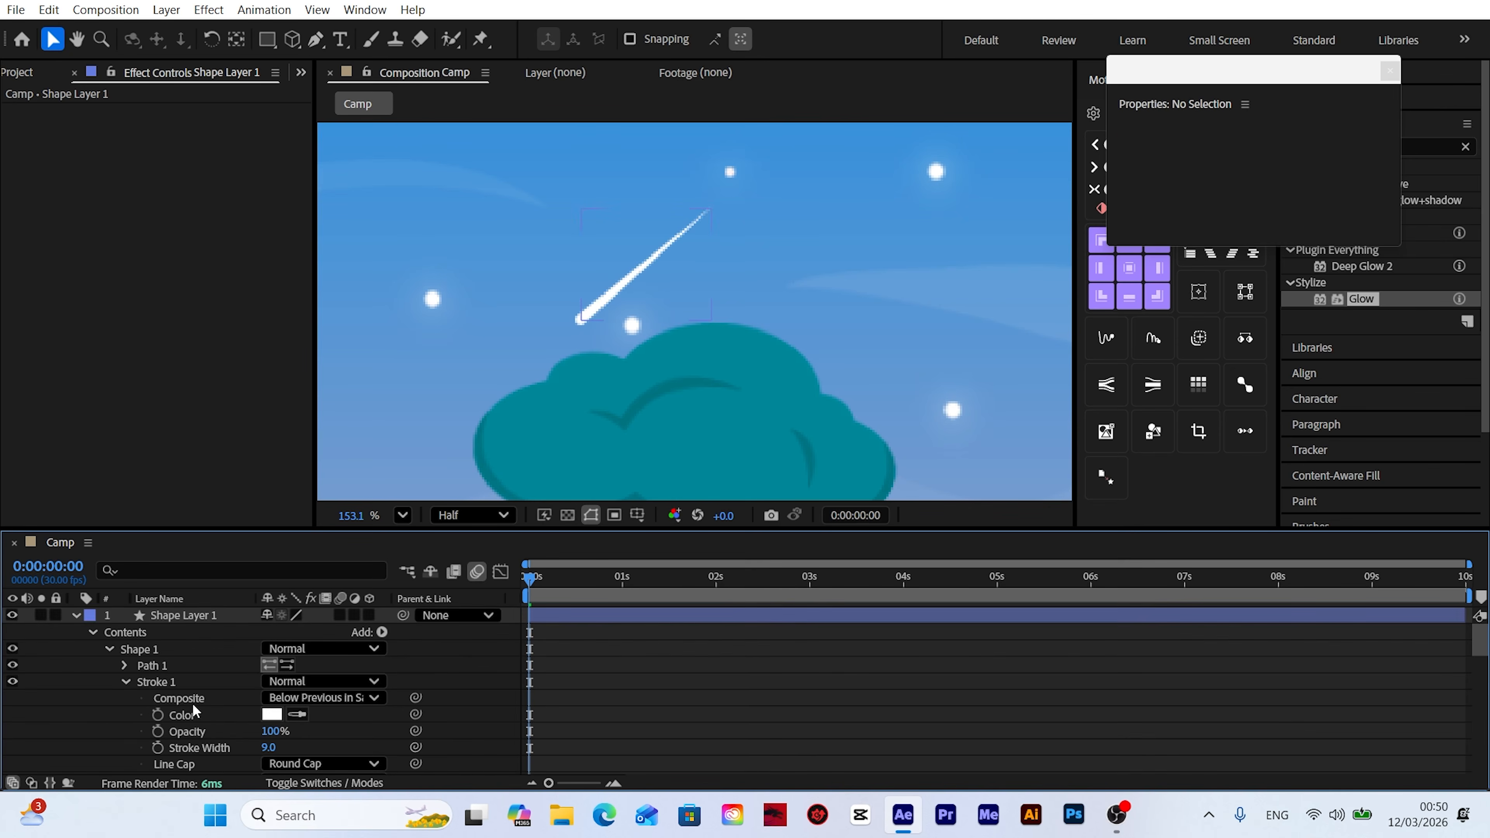
Step: Apply Glow to Shape Layer 1 with a Threshold of 68.2% and a Radius of 16, then fit the composition in view
left_click(1390, 71)
left_click_drag(1362, 299, 192, 613)
left_click_drag(183, 160, 205, 163)
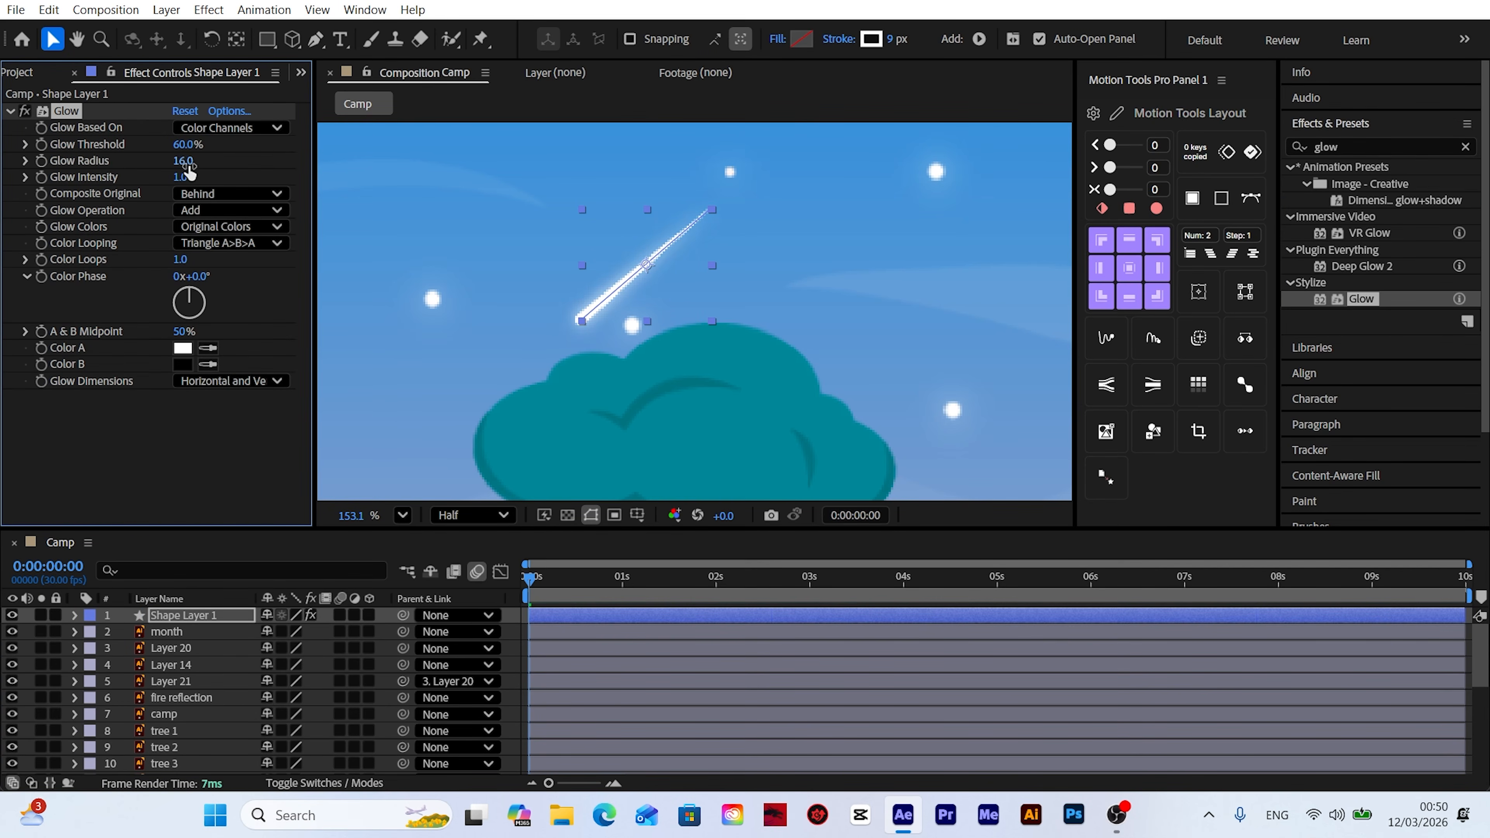
left_click_drag(185, 146, 214, 156)
left_click(402, 515)
left_click(445, 127)
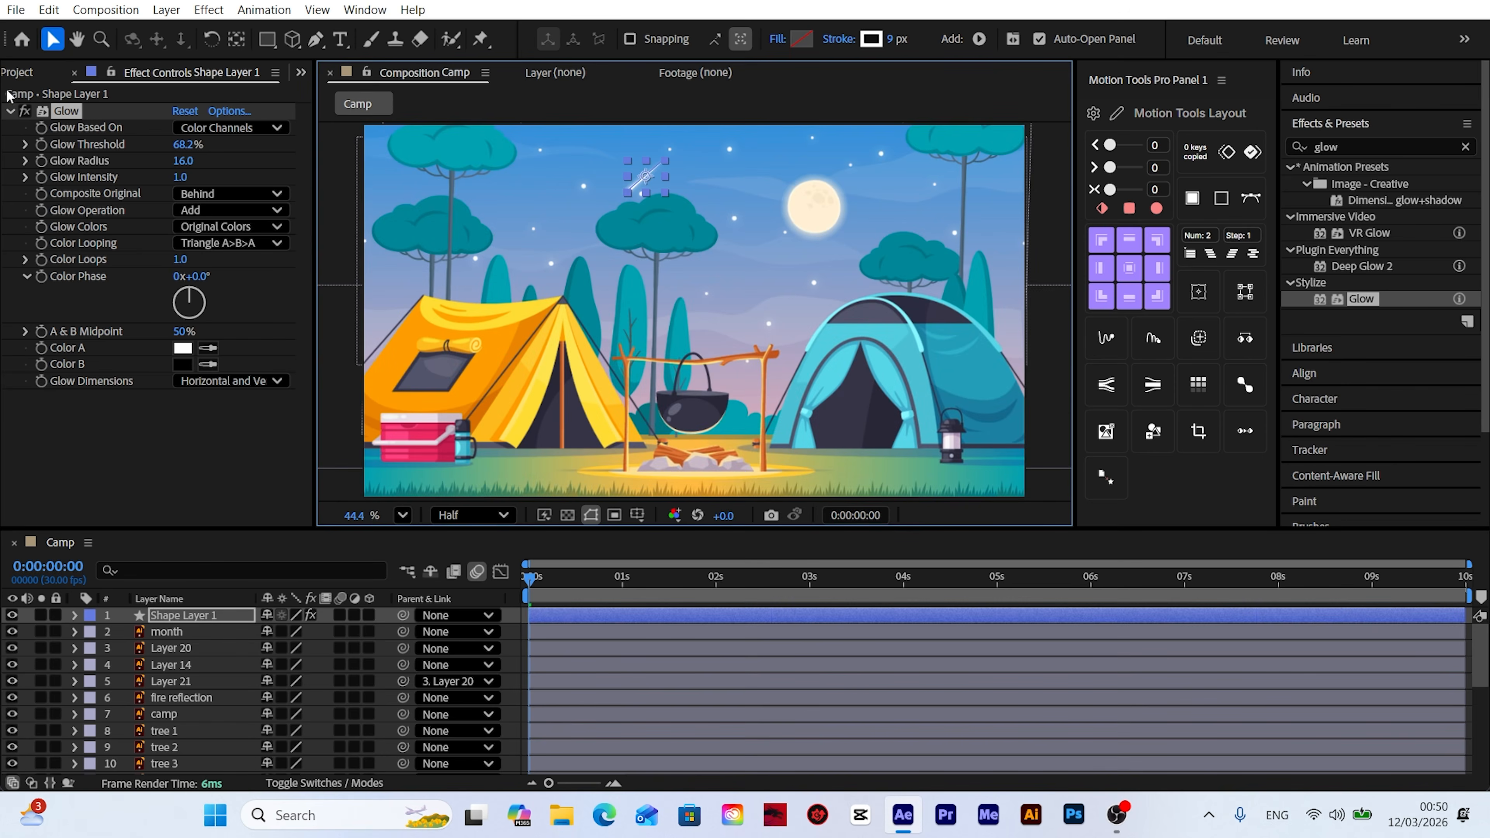
left_click(518, 653)
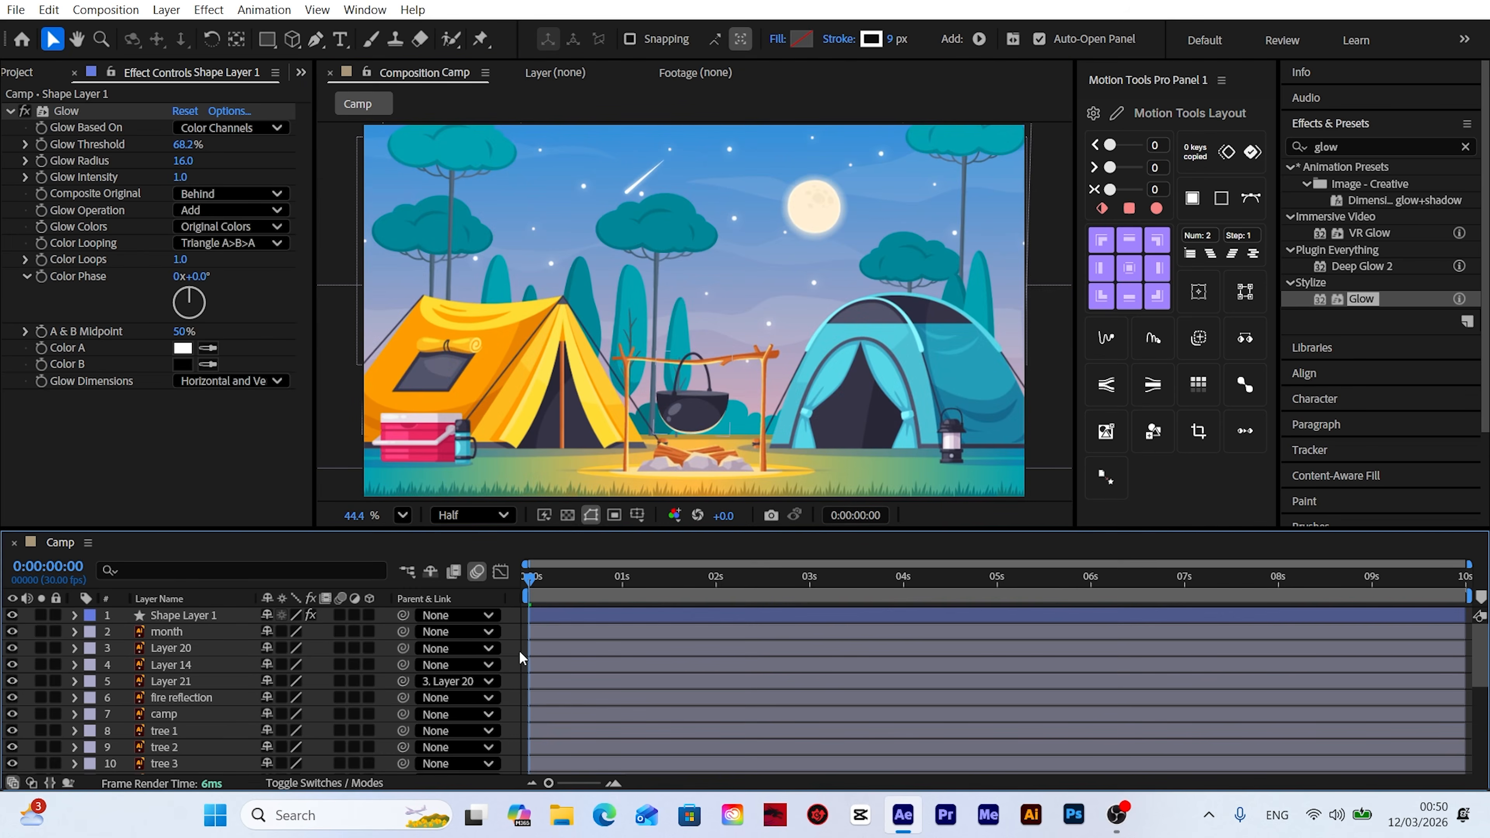
Step: Keyframe Shape Layer 1's position from about 1093, -57 at 0 s to about -127, 820 at 3 s, crossing the sky diagonally
left_click(183, 617)
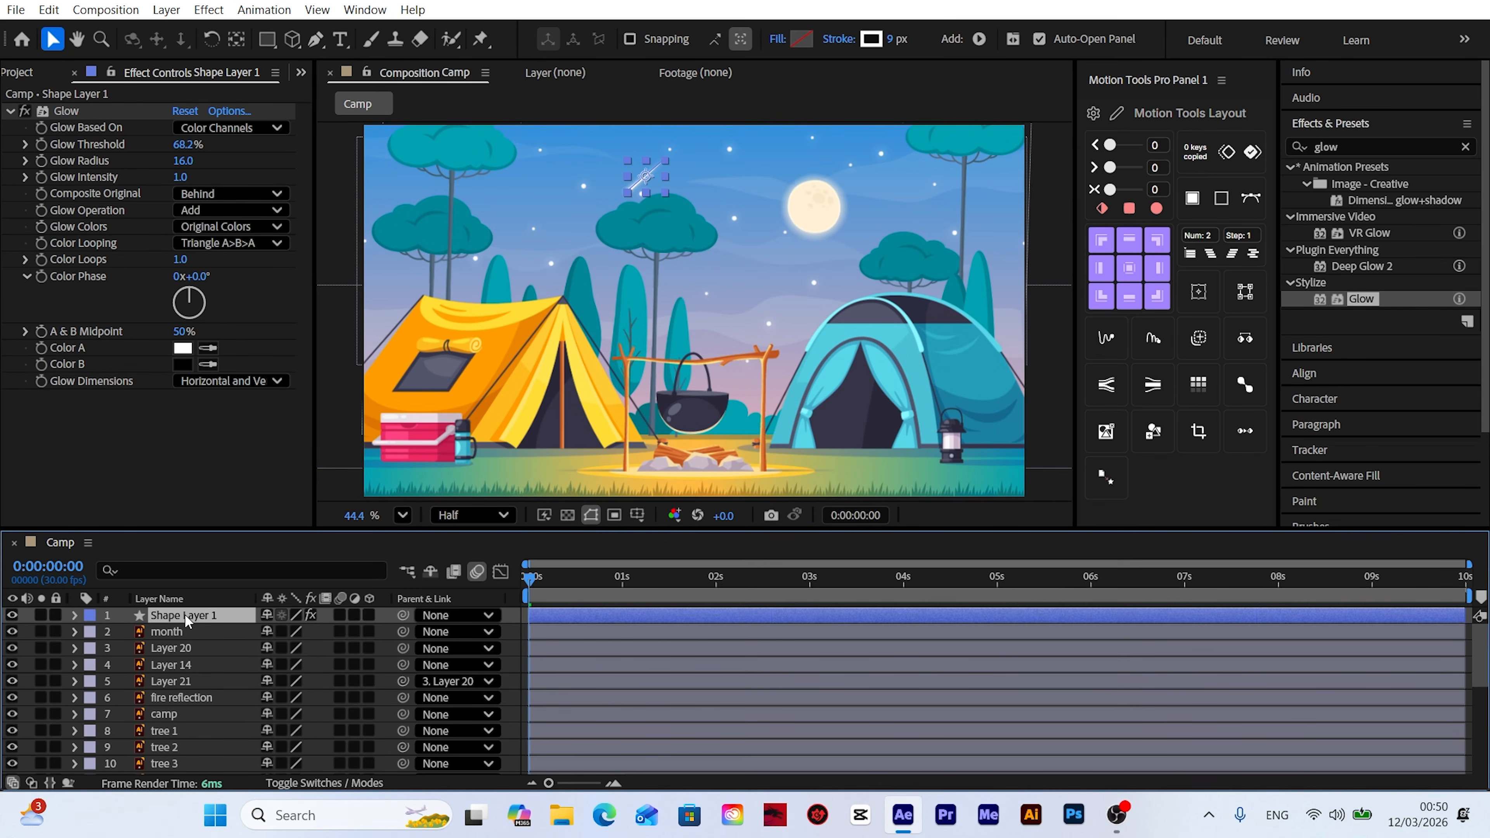
key("p")
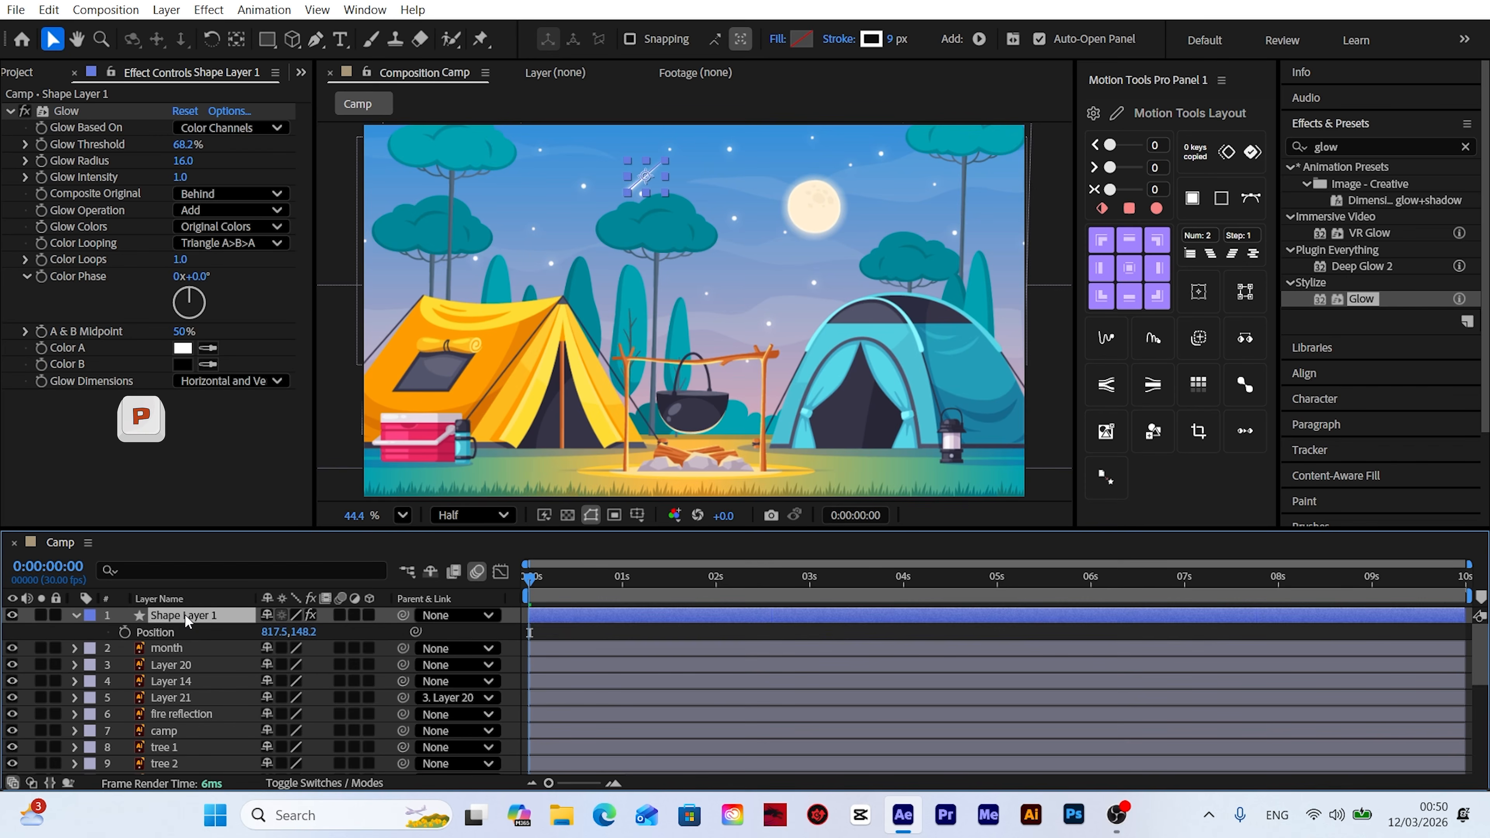
left_click(125, 632)
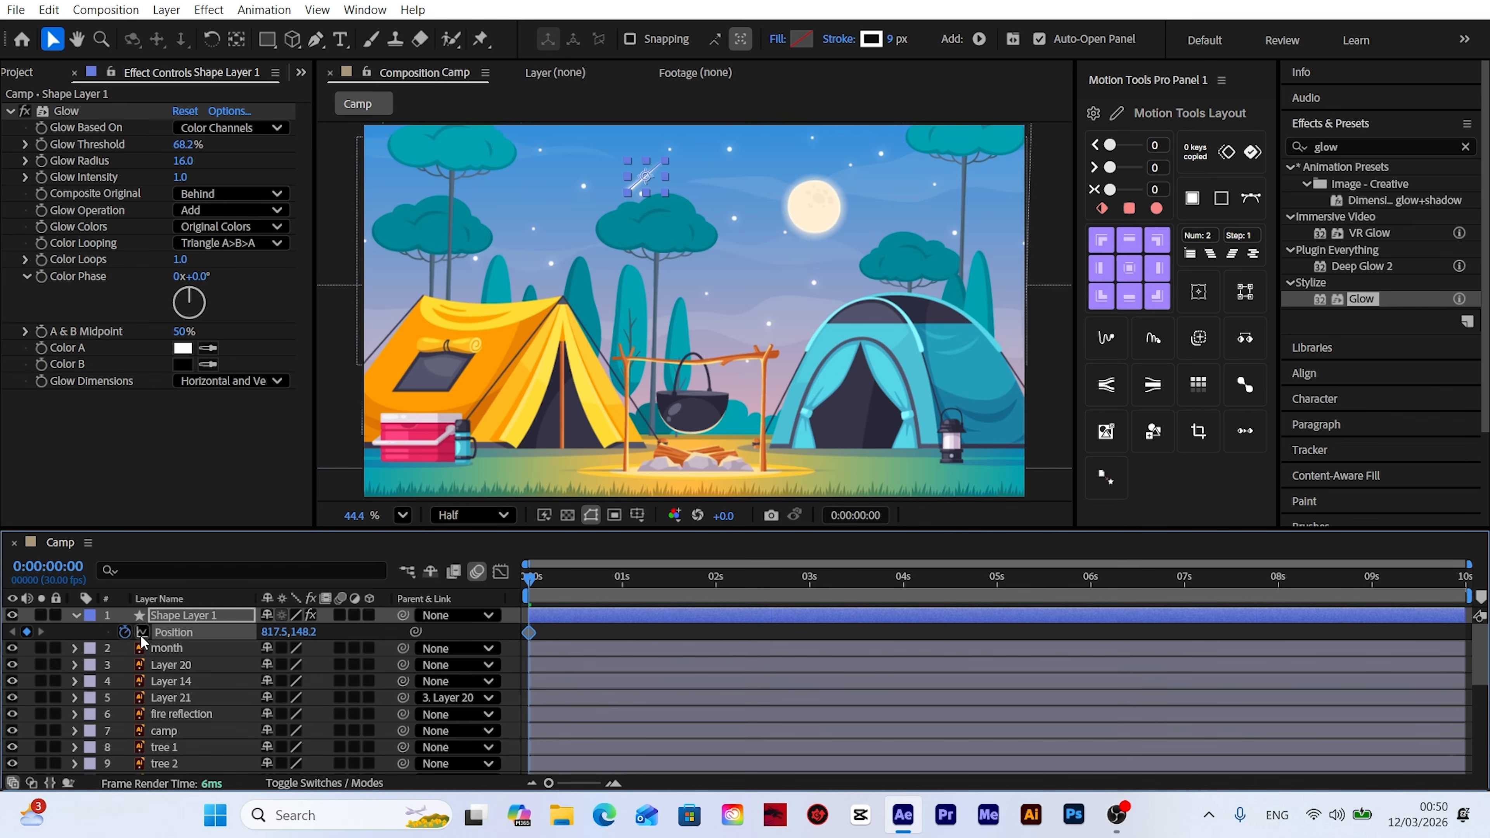
left_click(810, 587)
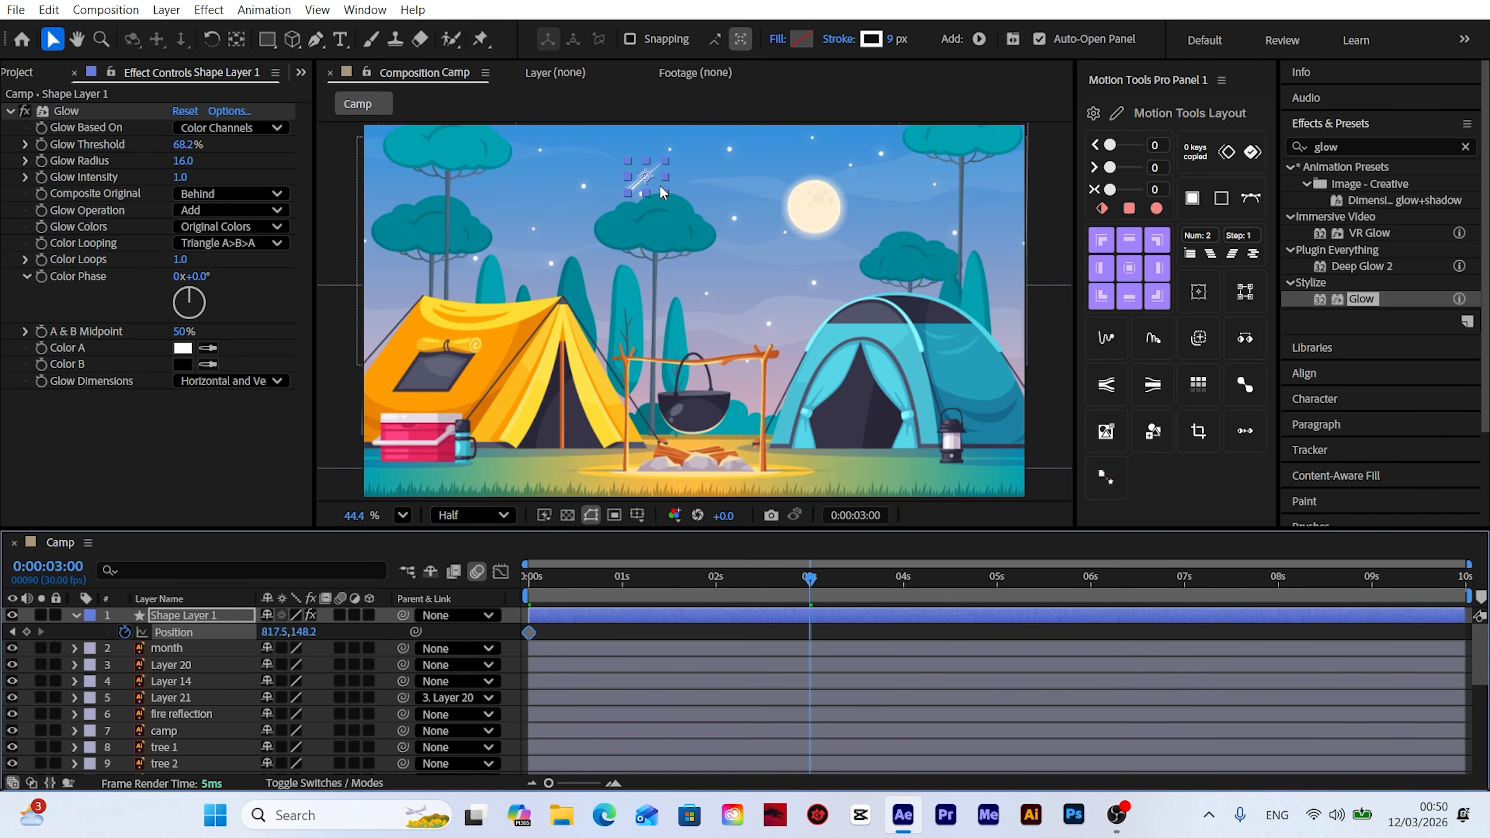
left_click_drag(651, 180, 330, 418)
left_click_drag(568, 588, 444, 590)
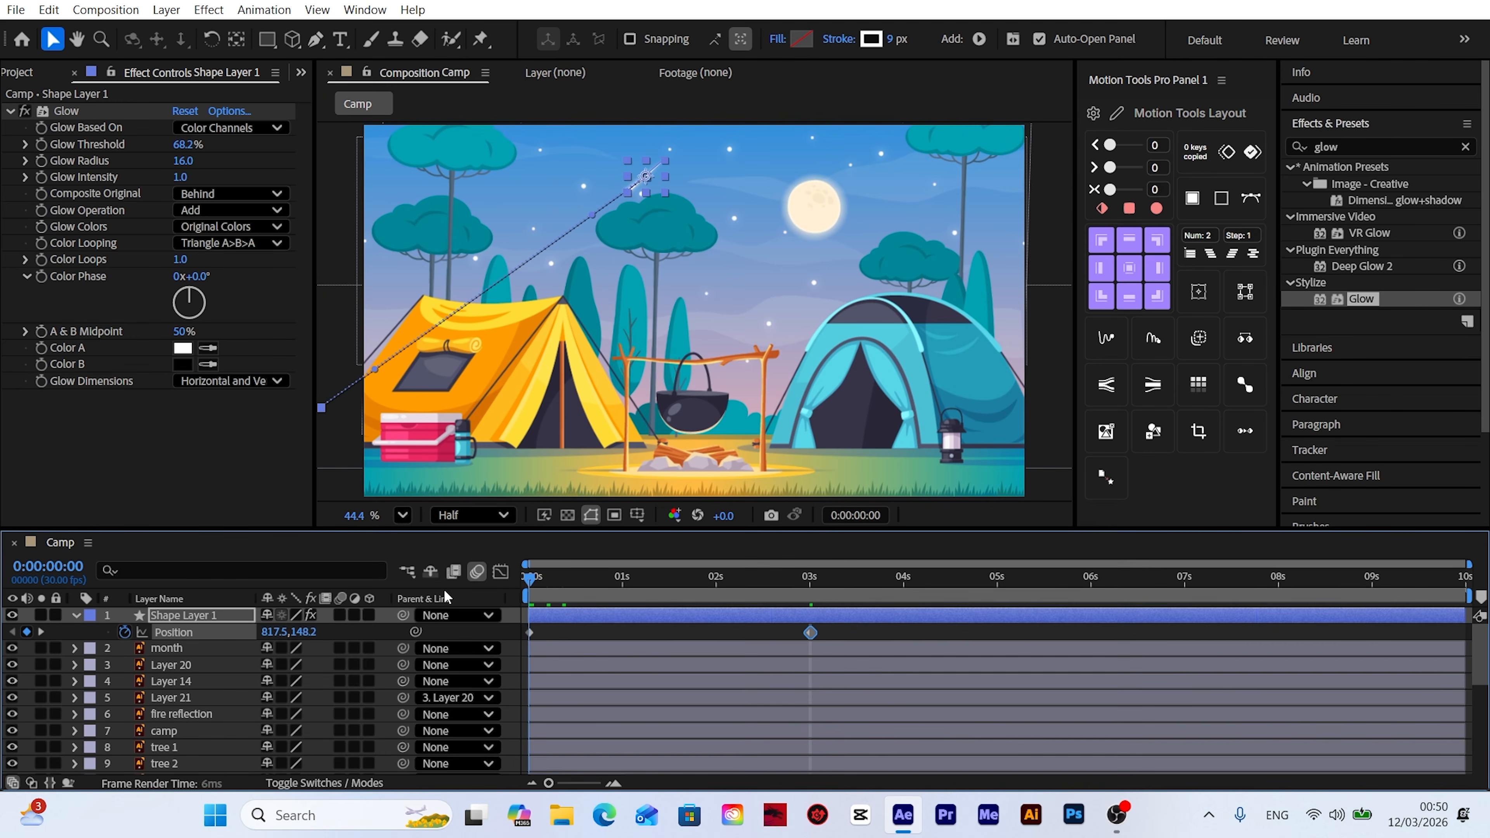
left_click_drag(648, 184, 741, 106)
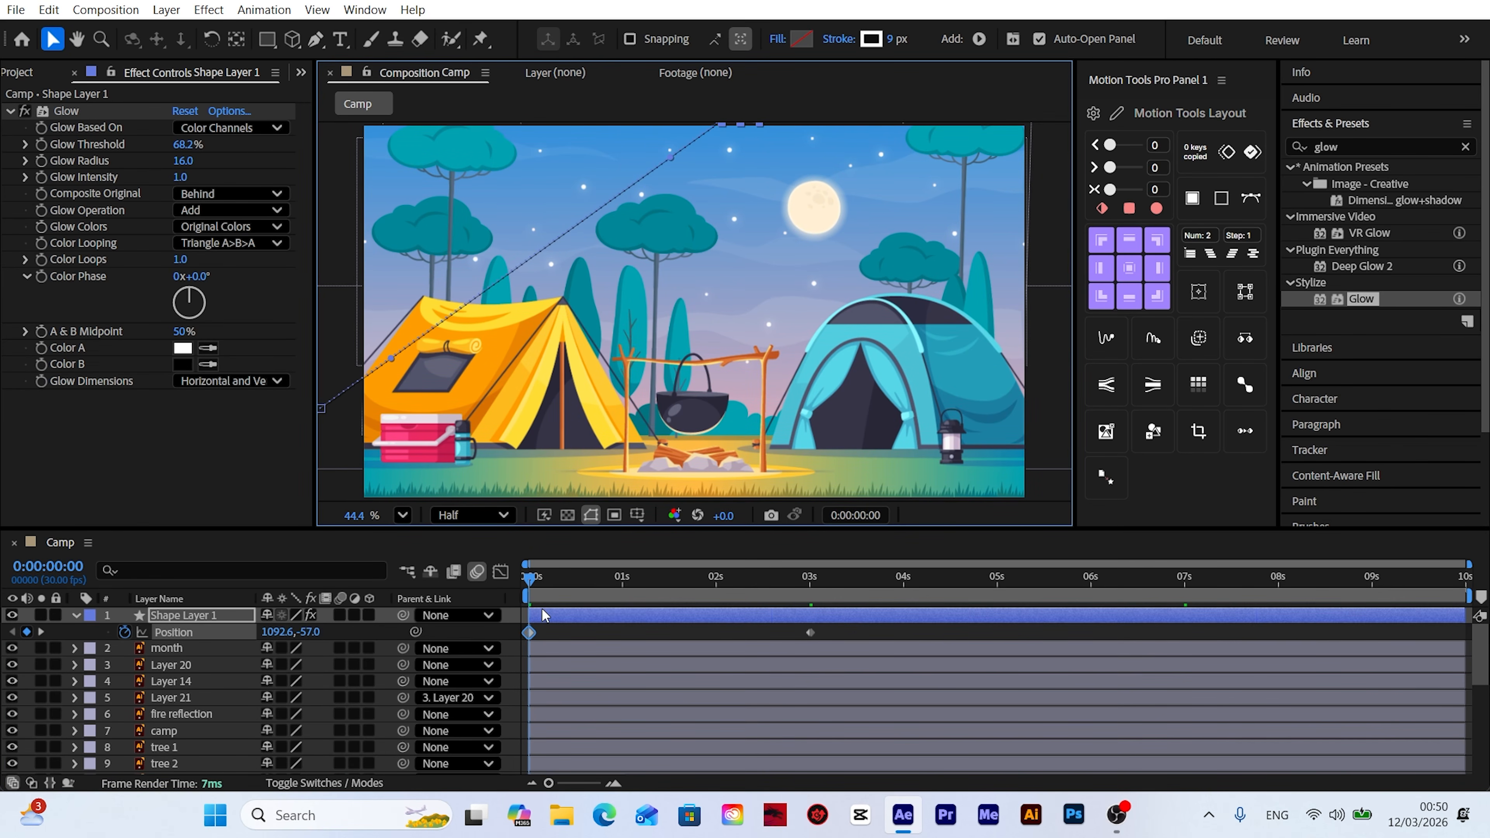
Step: Move Shape Layer 1 to start at 0:00:02:02 in the timeline and preview the shooting star
left_click_drag(620, 583, 839, 613)
key("space")
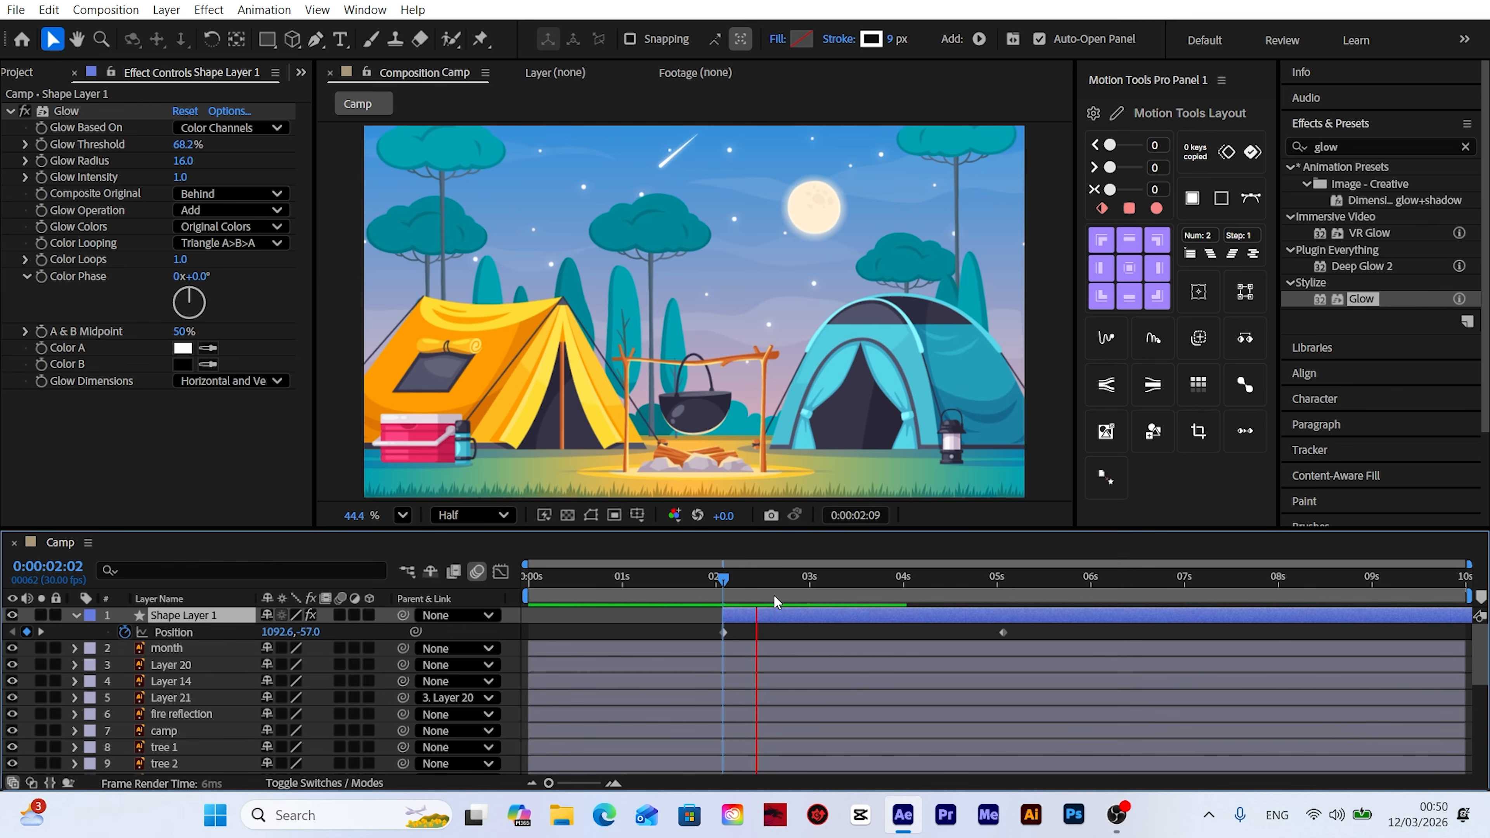
key("space")
Step: Duplicate Shape Layer 1, offset the copy to start at 0:00:02:22, and reveal its keyframed properties
left_click_drag(713, 580, 825, 623)
left_click(48, 9)
left_click(88, 310)
key("u")
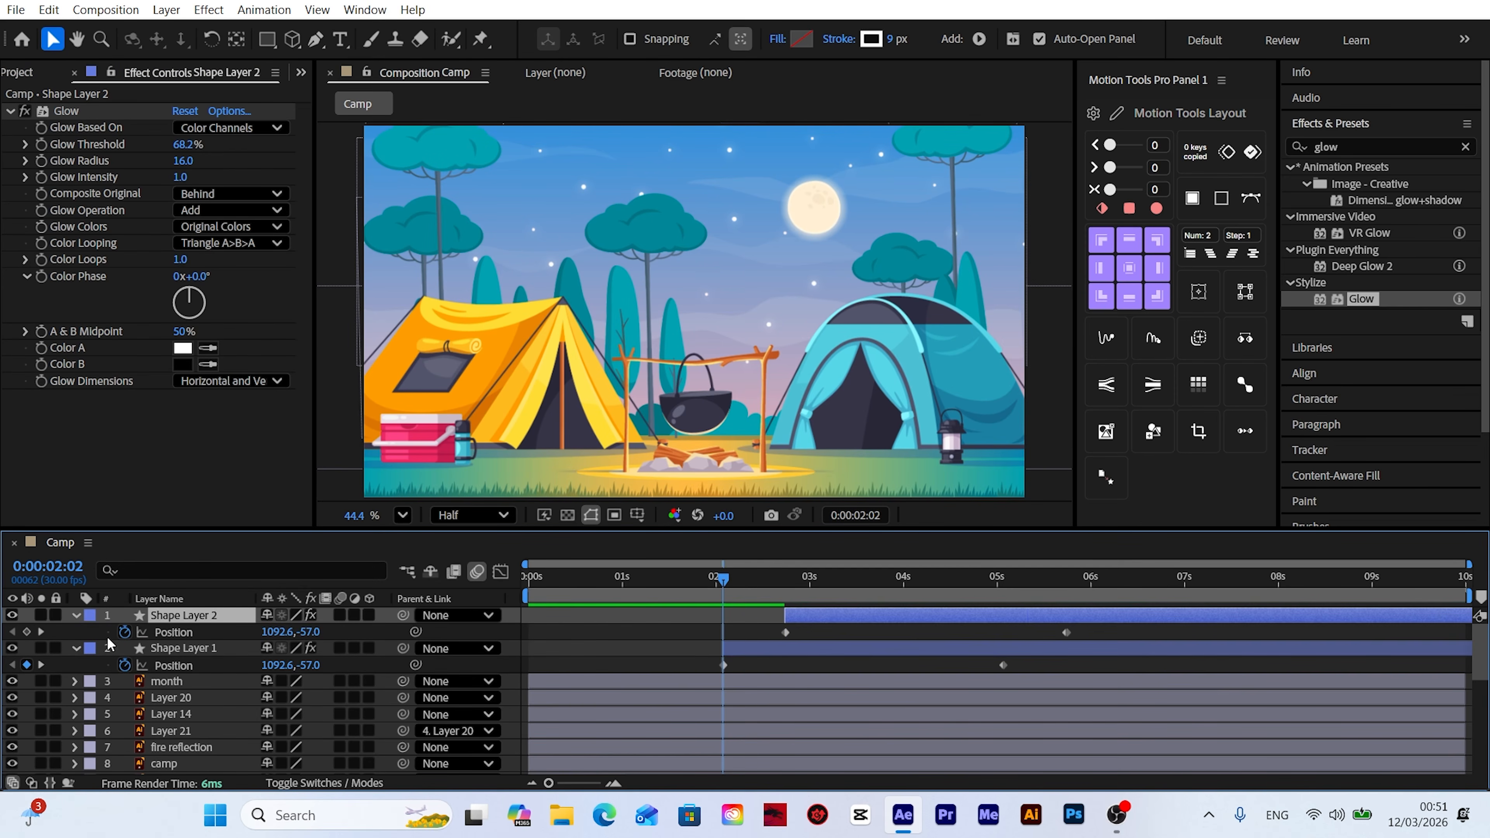
Step: Shift Shape Layer 2's whole motion path left so it ends at about -435, 747, and preview both shooting stars
double_click(41, 632)
left_click(176, 632)
left_click_drag(321, 410, 336, 296)
scroll(556, 300, "up", 3)
scroll(651, 275, "down", 2)
scroll(650, 275, "down", 1)
left_click_drag(461, 387, 370, 454)
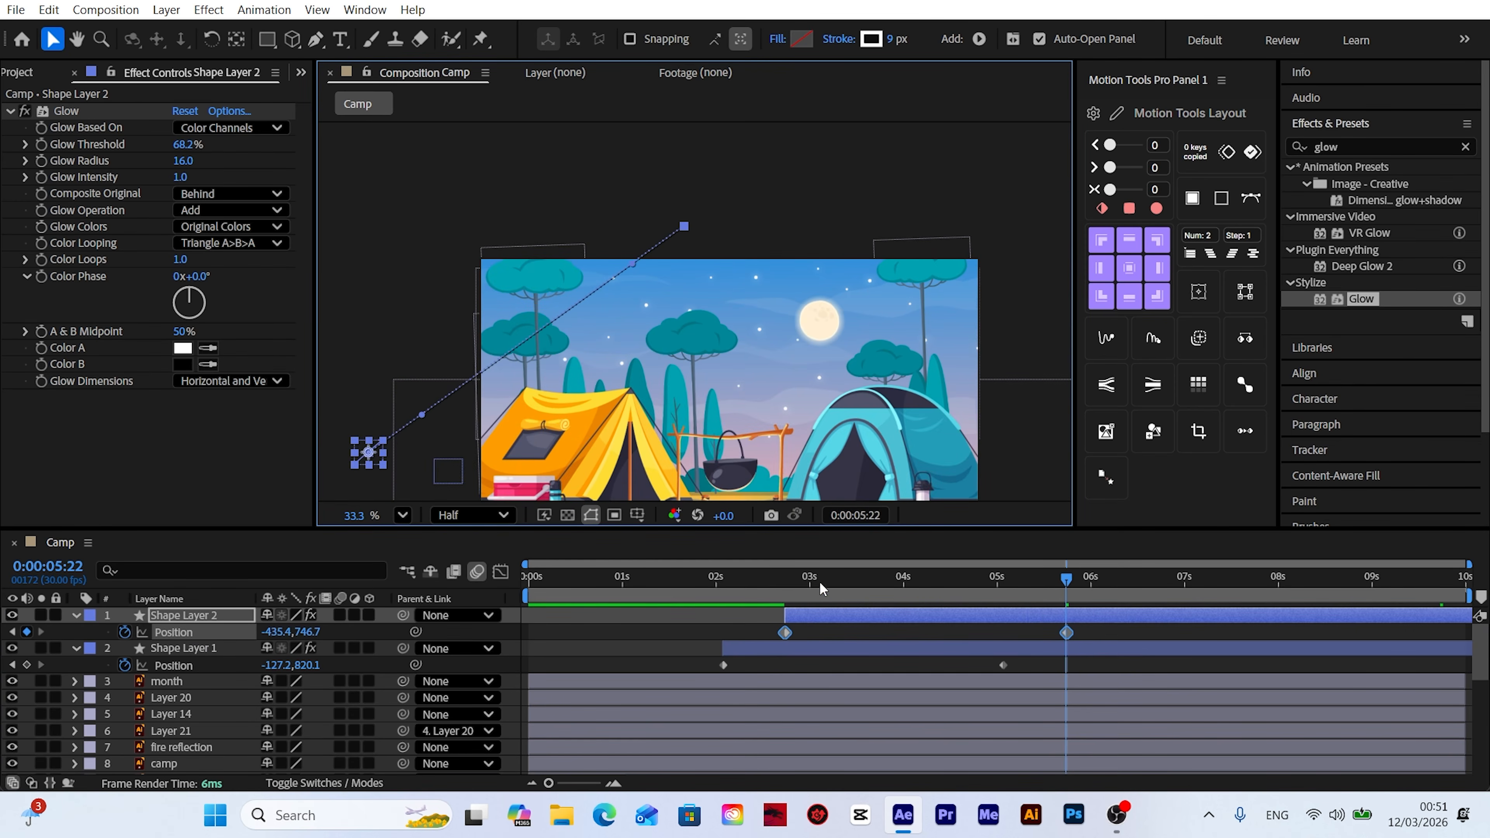
left_click(704, 581)
key("space")
key("space")
Step: Duplicate Shape Layer 2 and offset the copy to start at about 0:00:03:13
left_click(188, 618)
left_click(48, 10)
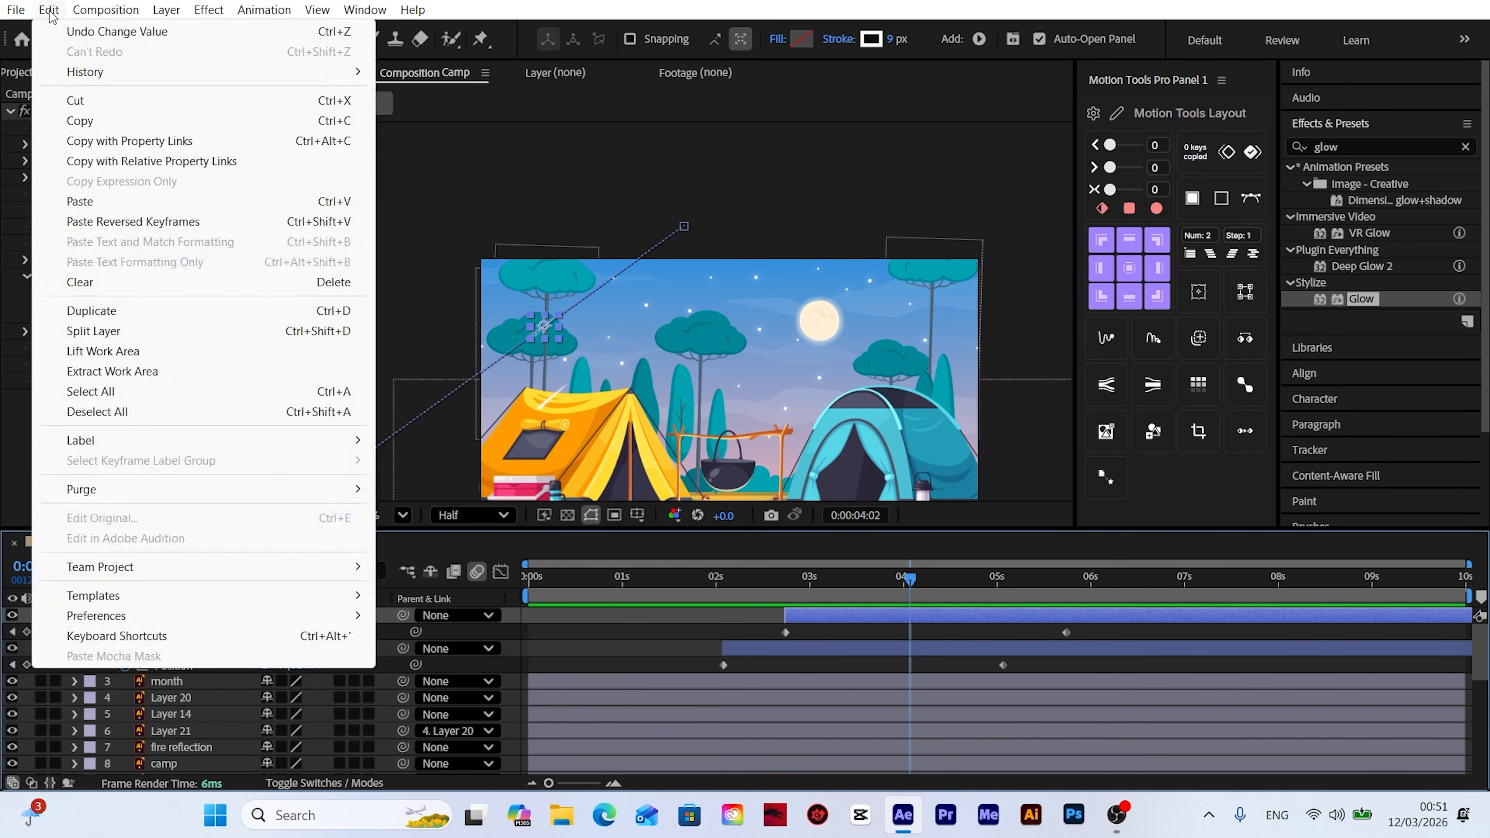
left_click(91, 310)
left_click_drag(829, 612, 895, 614)
Step: Move Shape Layer 3's whole motion path right so it runs from the upper-right sky to the campfire, and preview it
key("p")
left_click(173, 632)
left_click(41, 632)
left_click_drag(596, 392, 596, 253)
left_click_drag(368, 313, 671, 366)
left_click_drag(671, 366, 592, 438)
left_click(821, 580)
key("space")
key("space")
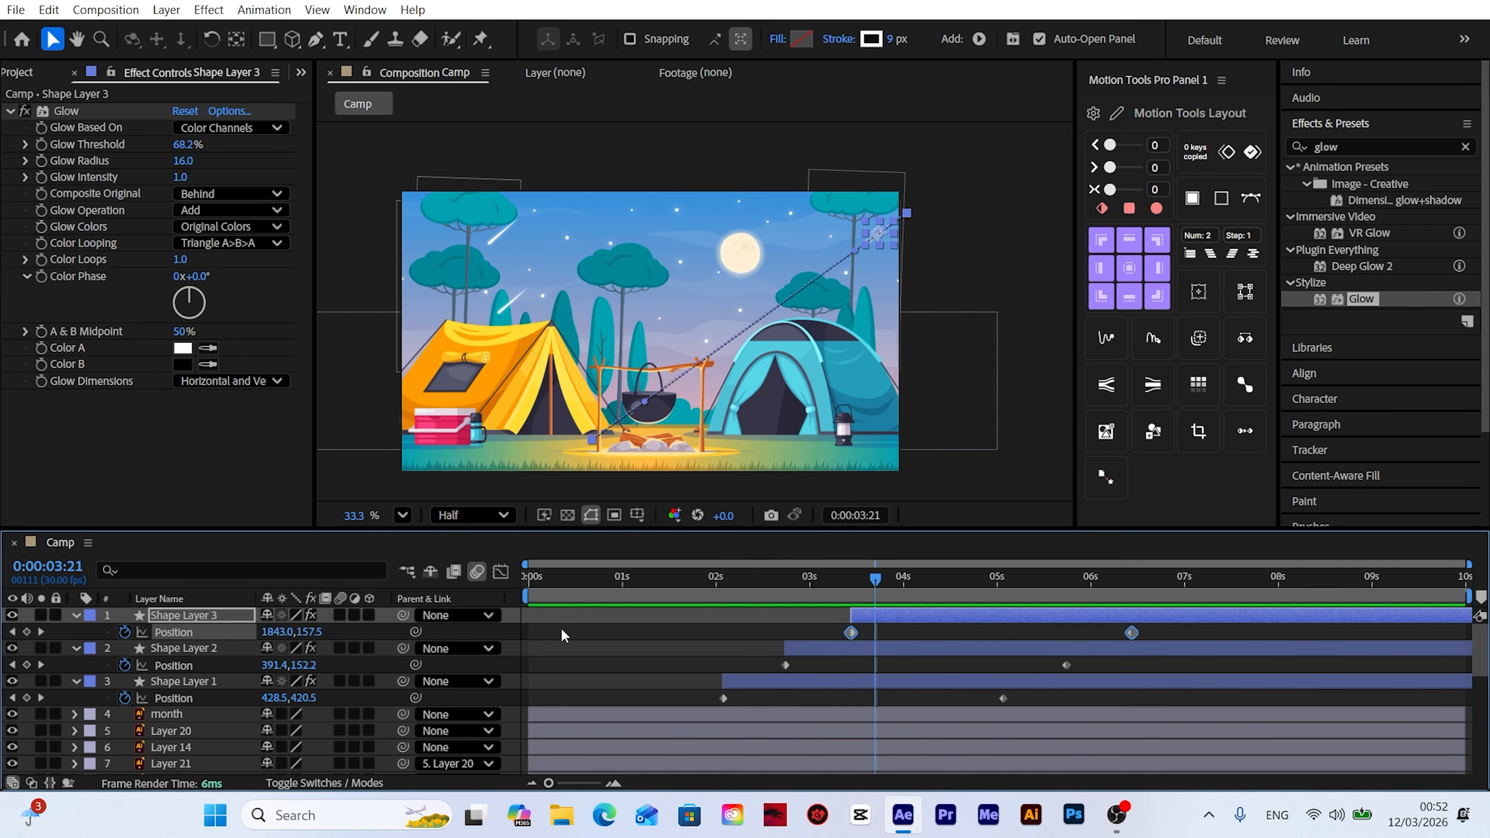
Step: Collapse the three shape layers, place them between Cloud and bg in the layer stack, and return to the start of the timeline
left_click(76, 615)
left_click(74, 632)
left_click(75, 648)
left_click(172, 648)
left_click(183, 616, "shift")
left_click_drag(212, 627, 181, 762)
key("ctrl+shift+a")
key("Home")
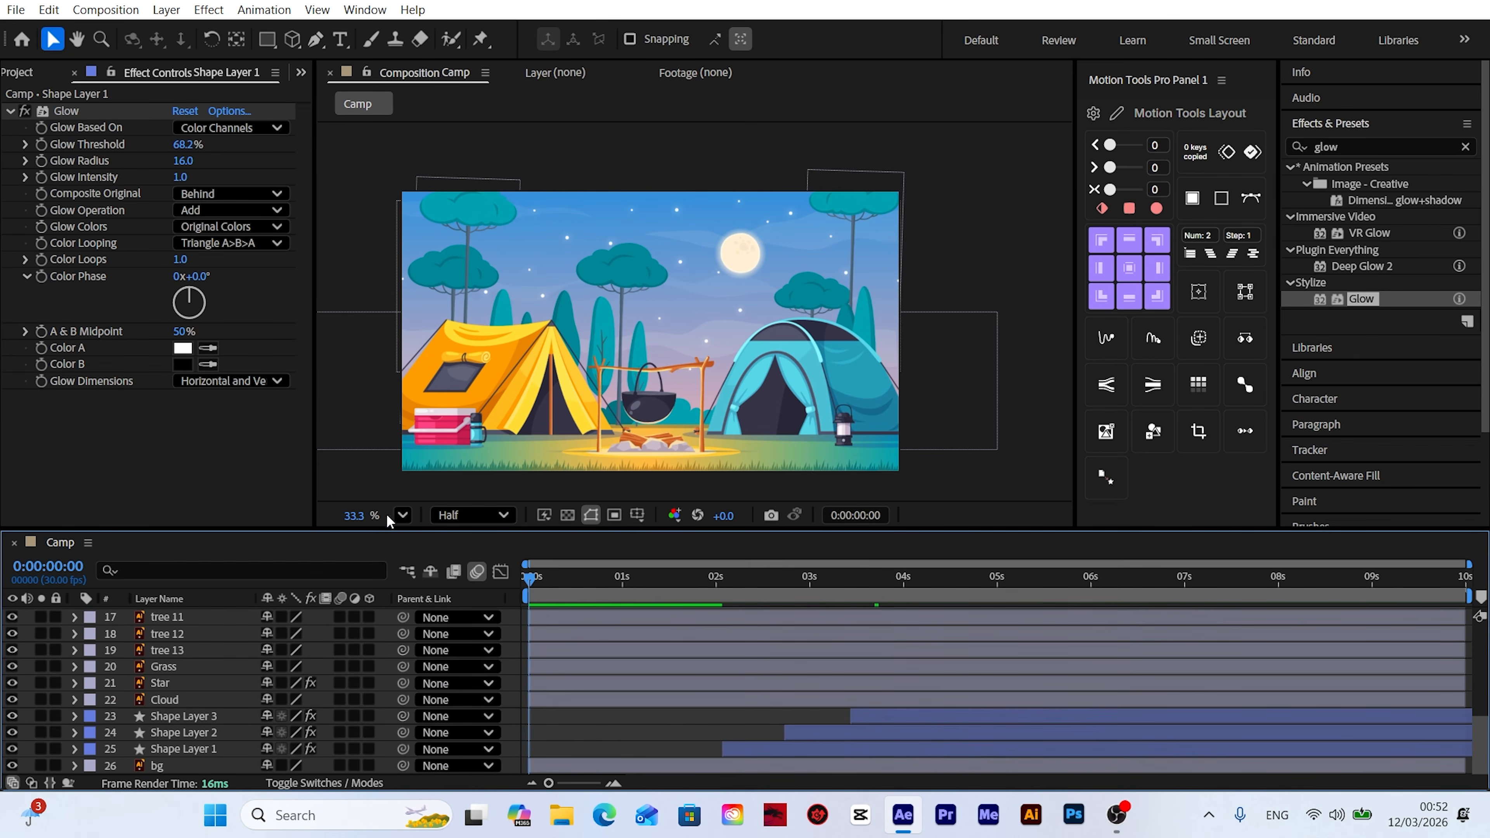
Step: Fit the composition in view and play the animation to check the shooting stars behind the scenery
left_click(402, 515)
left_click(445, 146)
key("space")
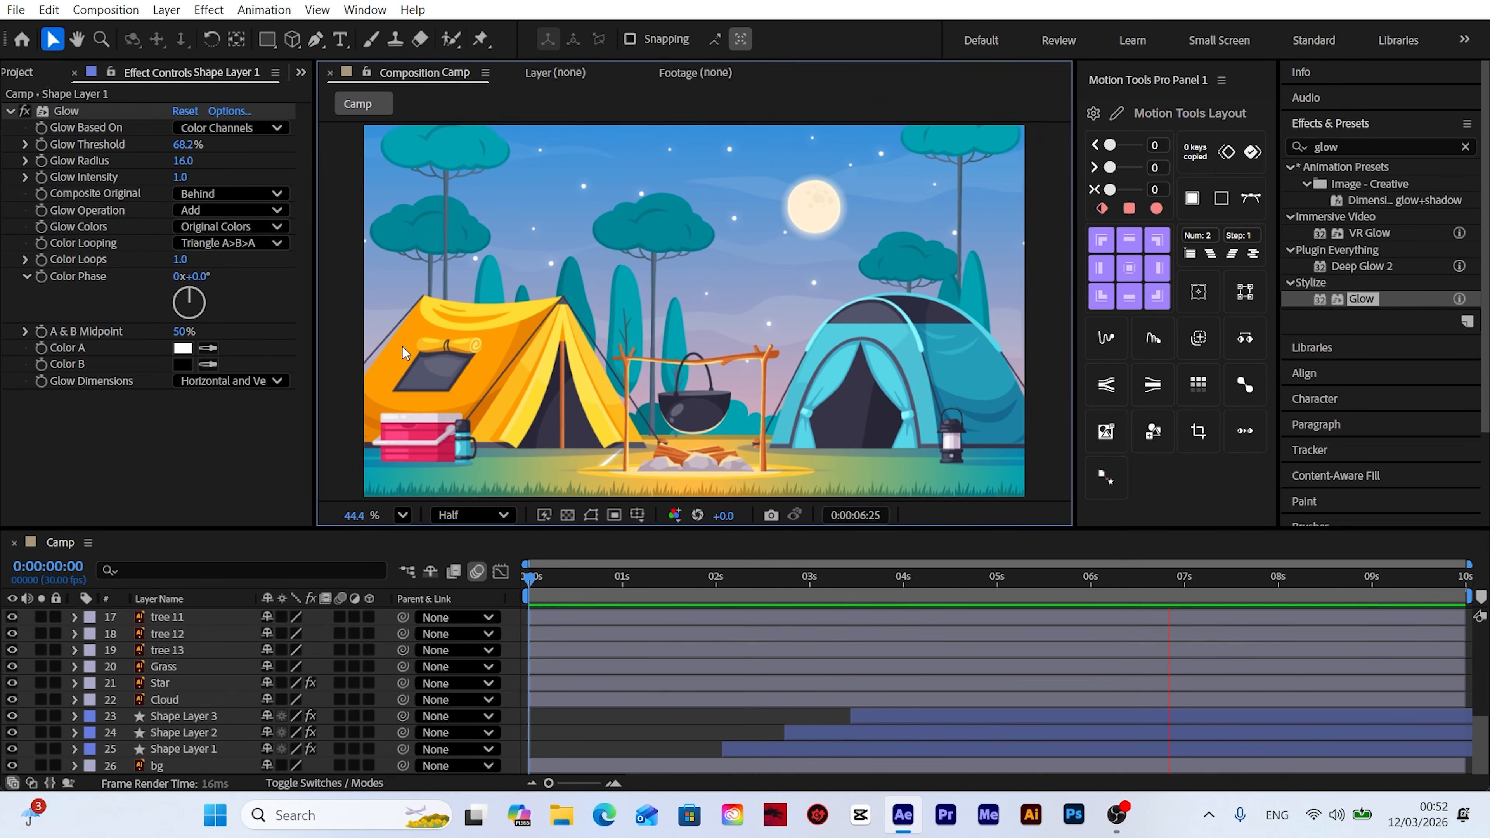
Step: Shift Shape Layer 3's whole motion path slightly up and left so it starts at about 1920, 3
left_click_drag(530, 578, 1125, 604)
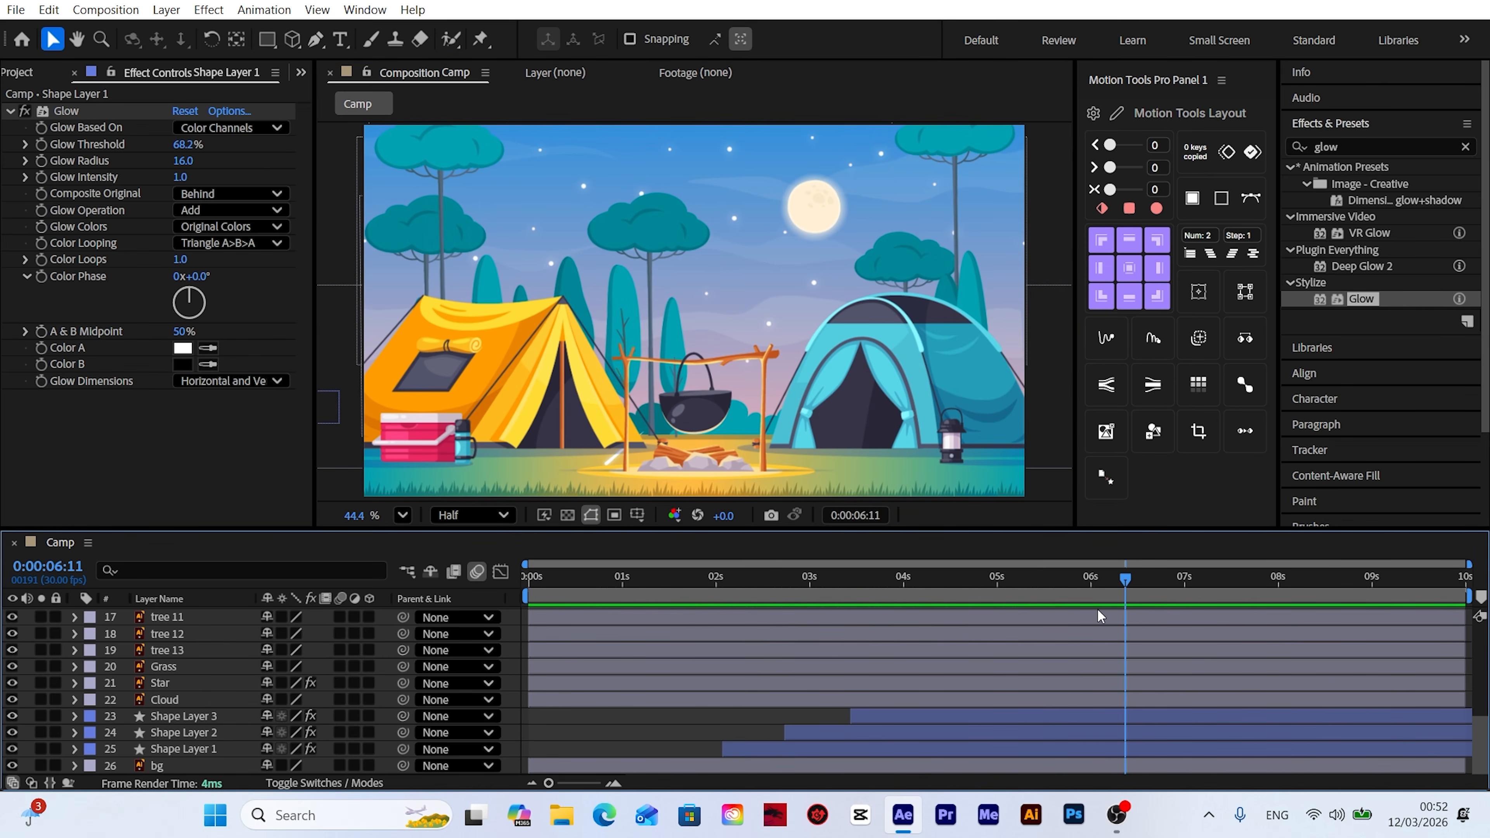
left_click(196, 749)
left_click(187, 712)
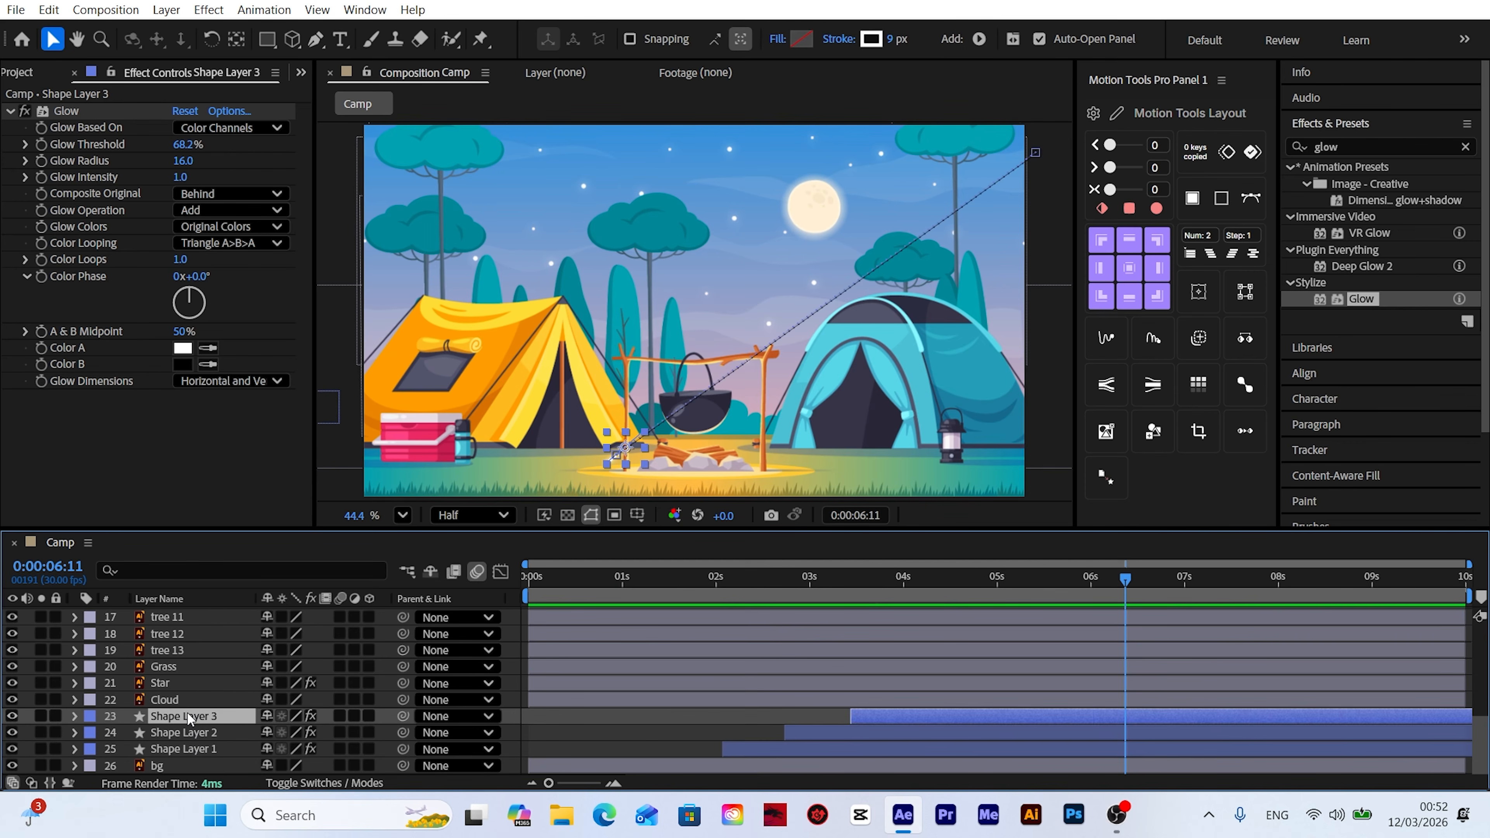
key("p")
left_click(42, 733)
left_click(167, 733)
left_click_drag(618, 455, 605, 428)
Step: Play back the adjusted shooting stars, collapse Shape Layer 3, and fit the composition in view
left_click(506, 659)
left_click_drag(781, 580, 812, 566)
key("space")
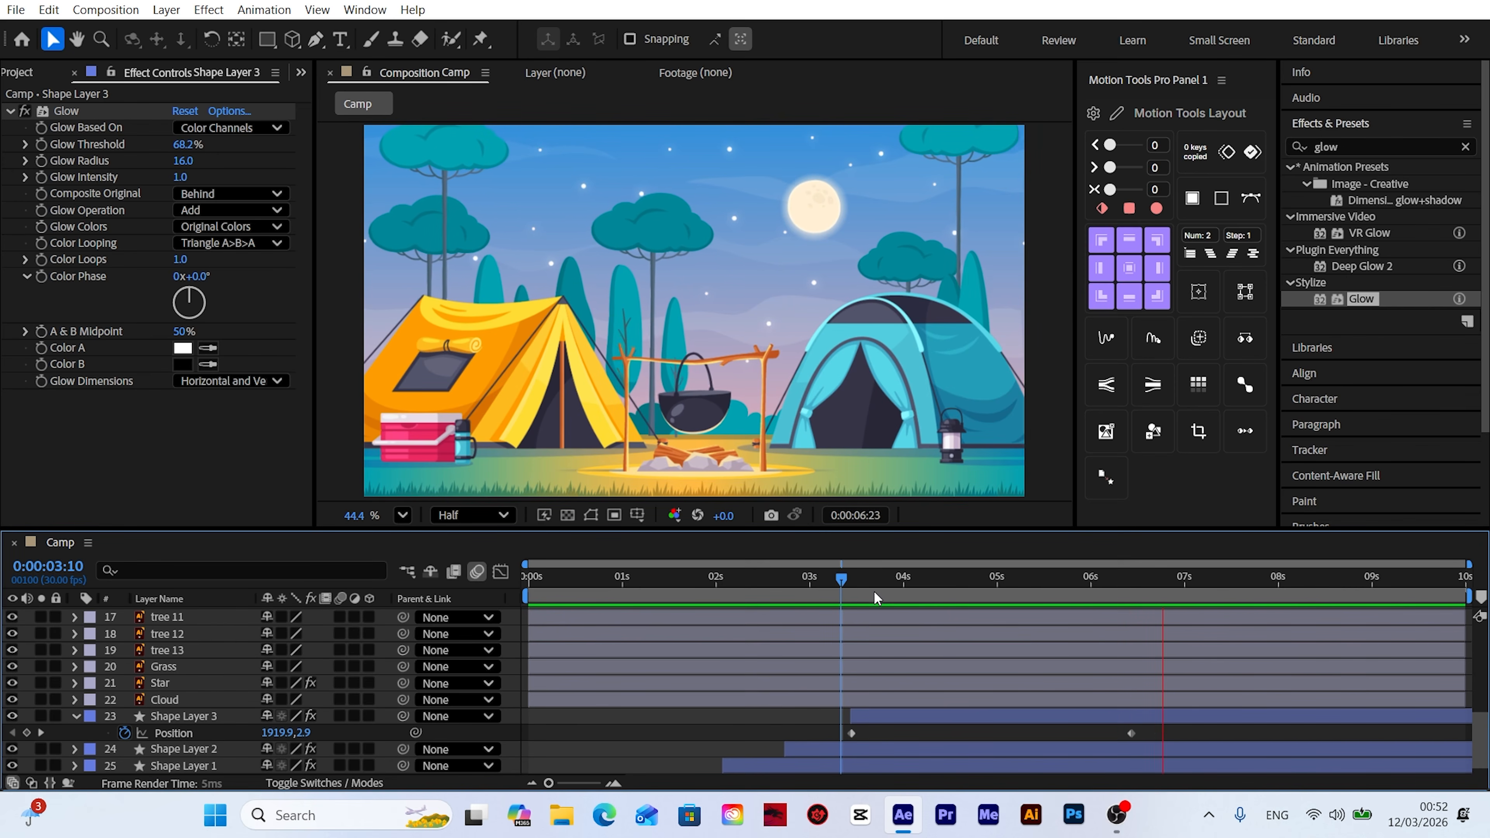
left_click(862, 577)
left_click(76, 716)
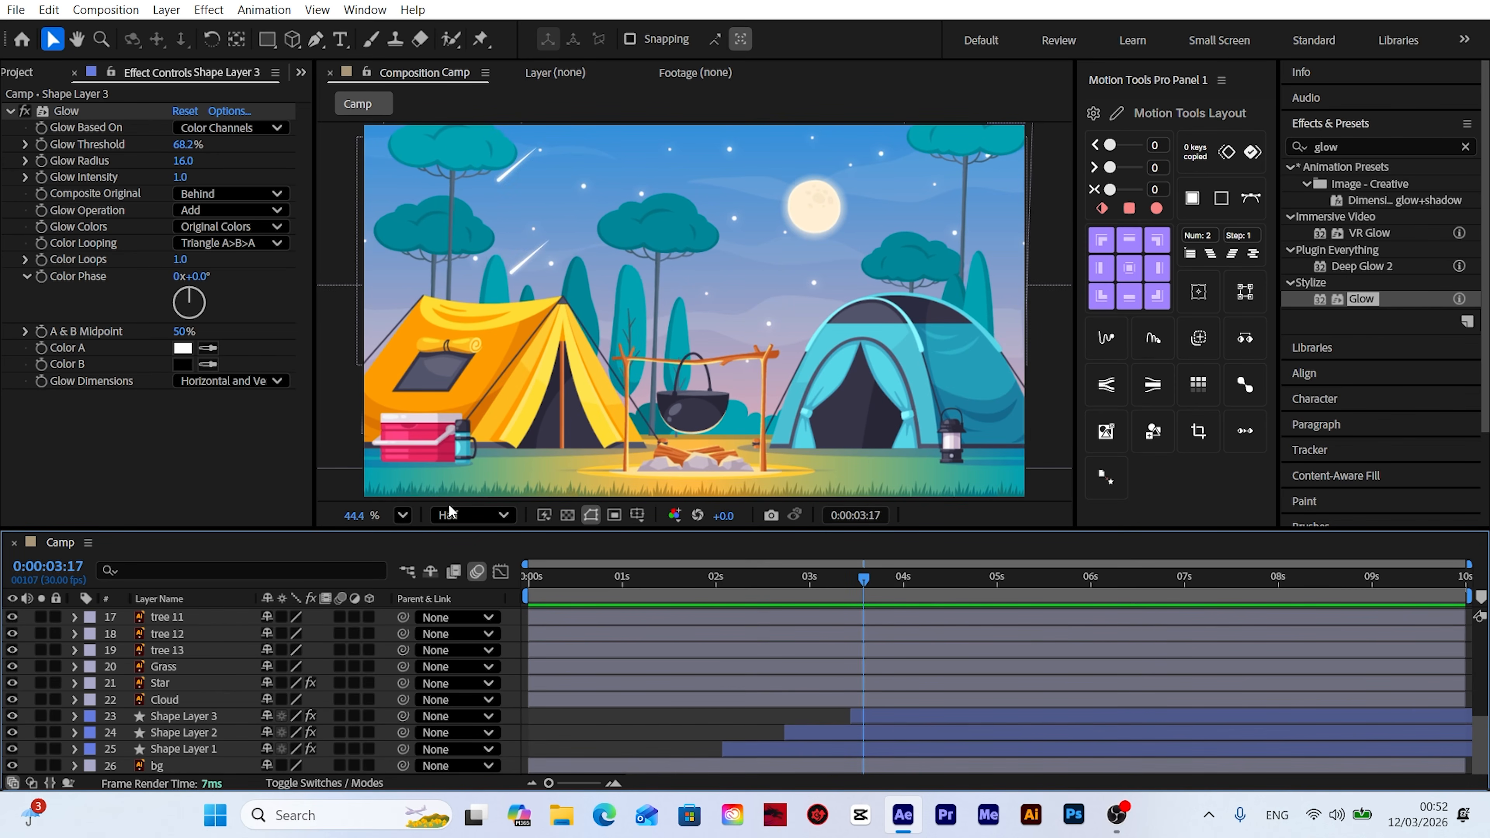
left_click(402, 515)
left_click(470, 154)
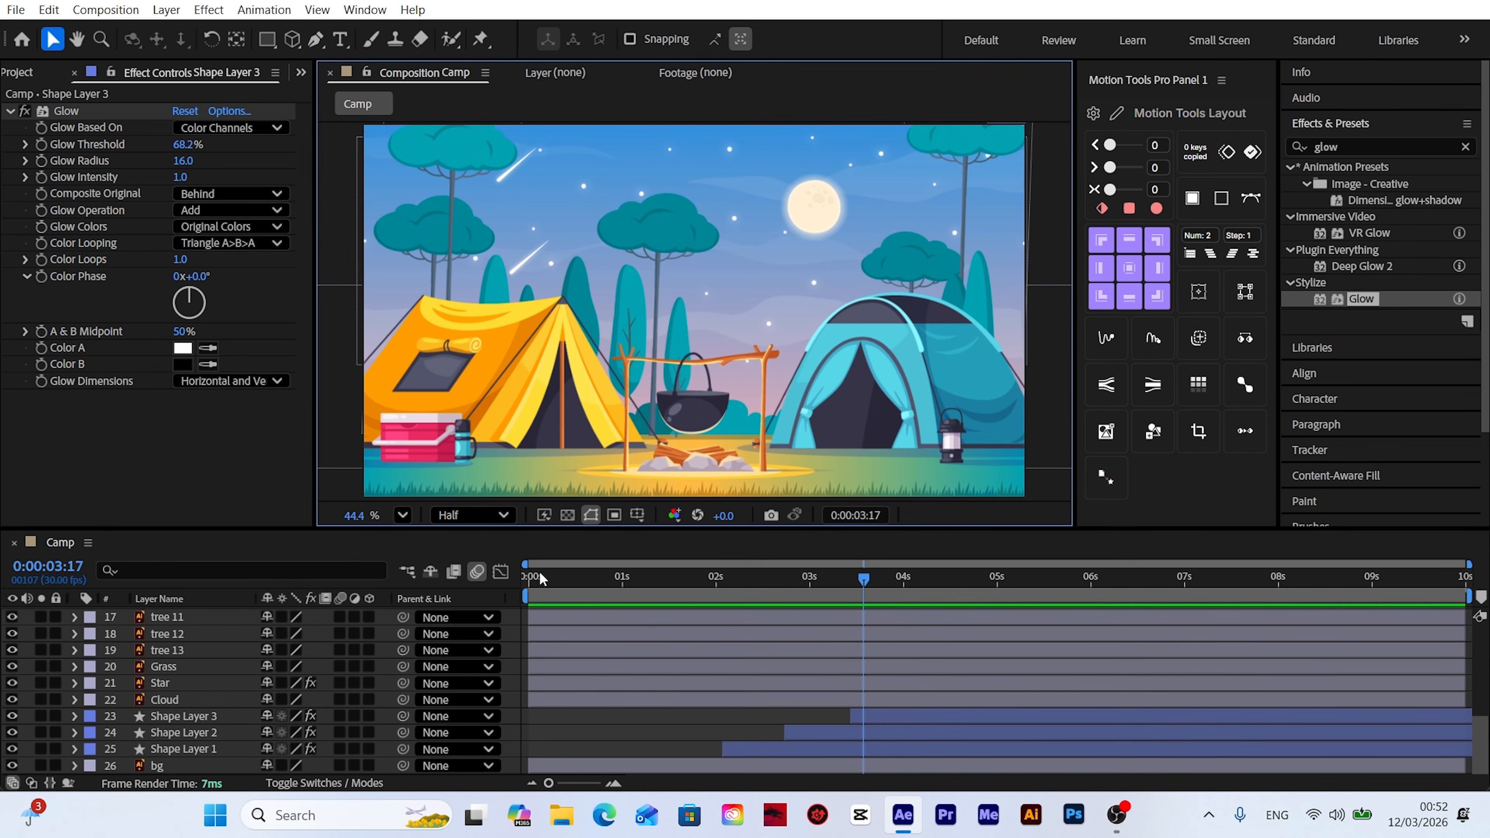
left_click(689, 447)
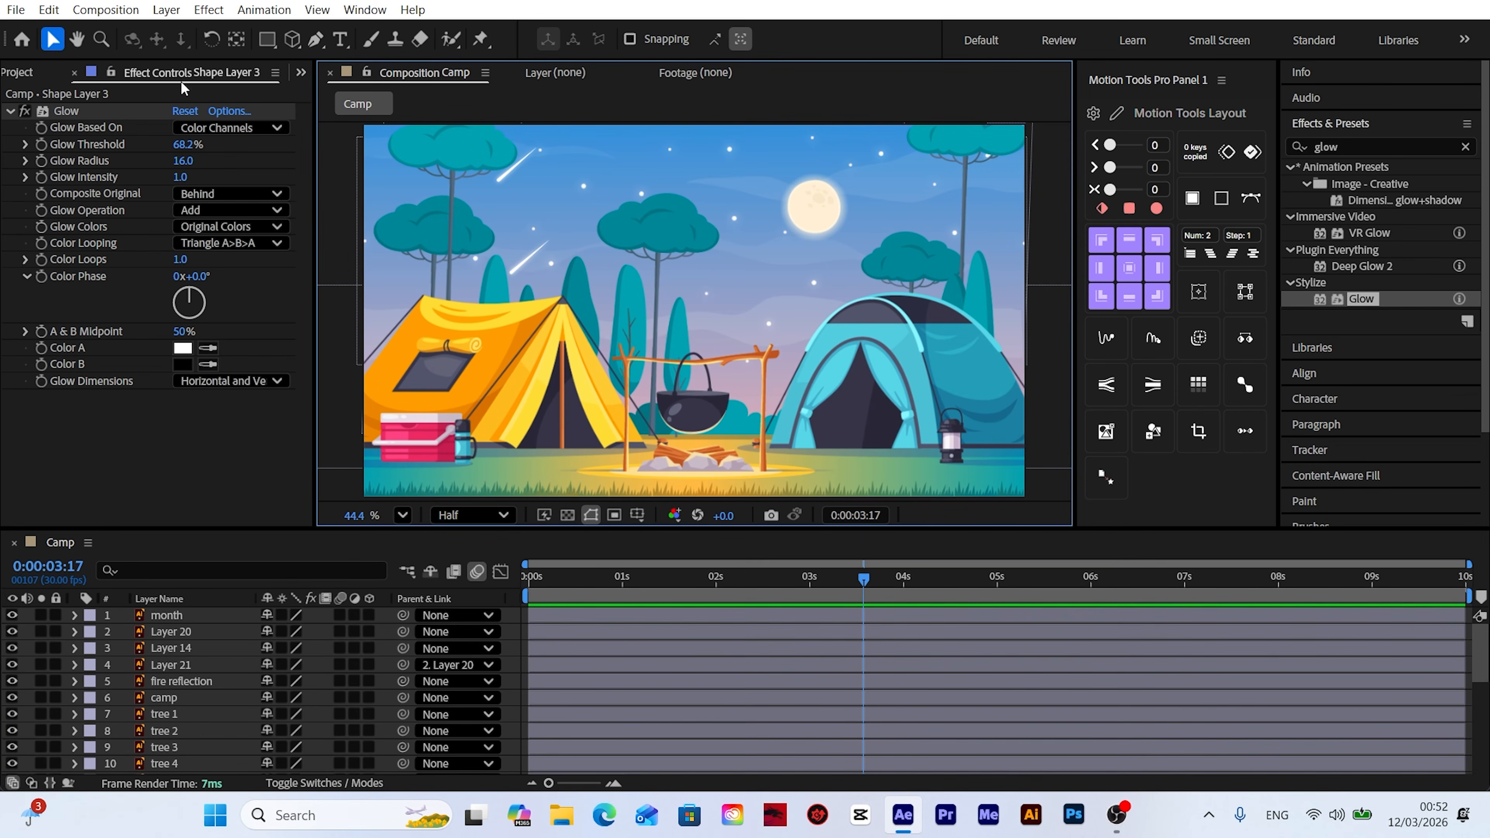
Step: Create a new 1920 x 1080 px solid layer named Fire
left_click(164, 10)
mouse_move(194, 31)
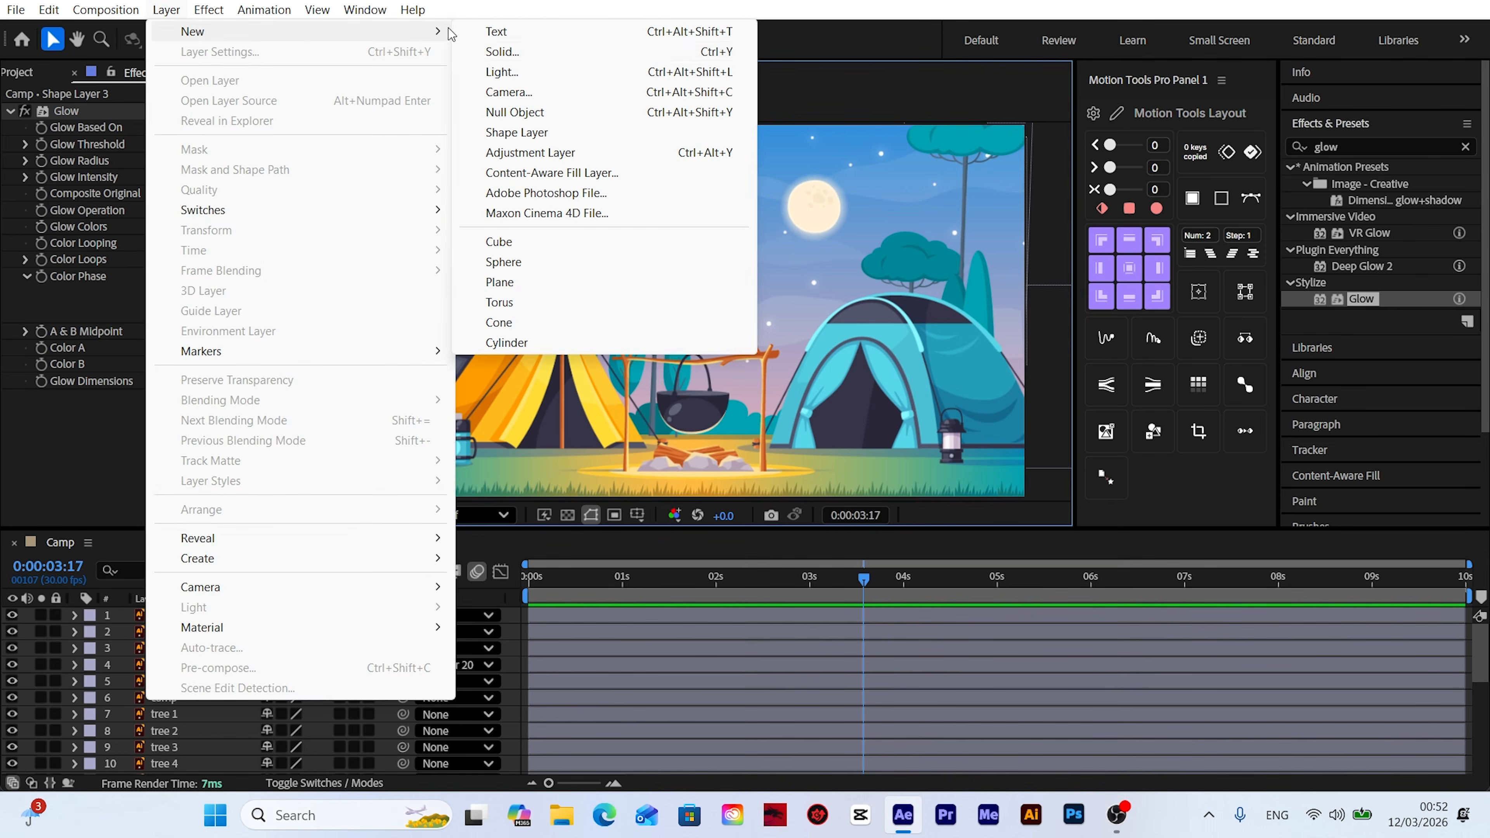
left_click(526, 46)
type("Fire")
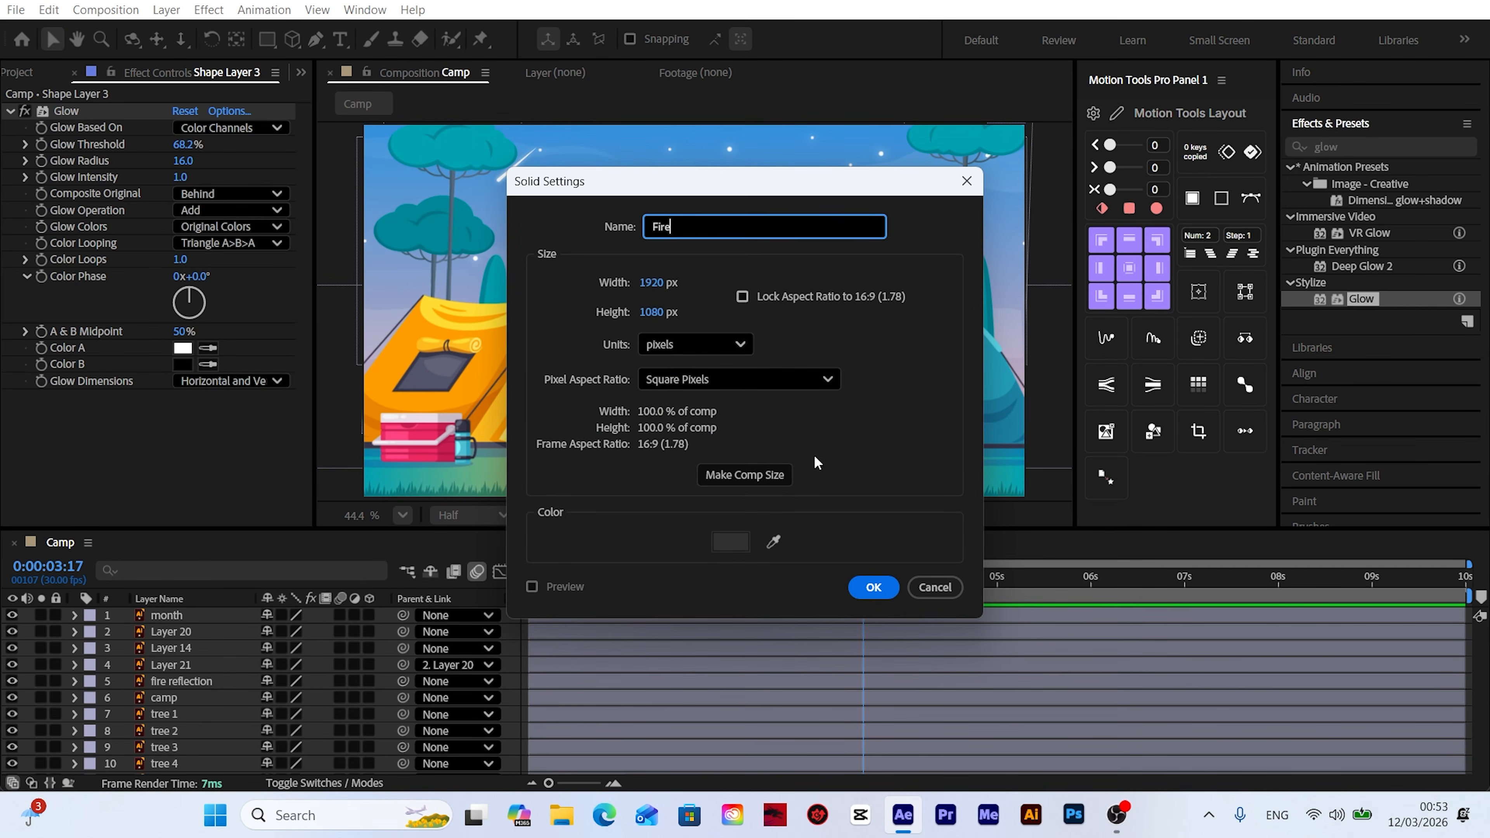
left_click(873, 587)
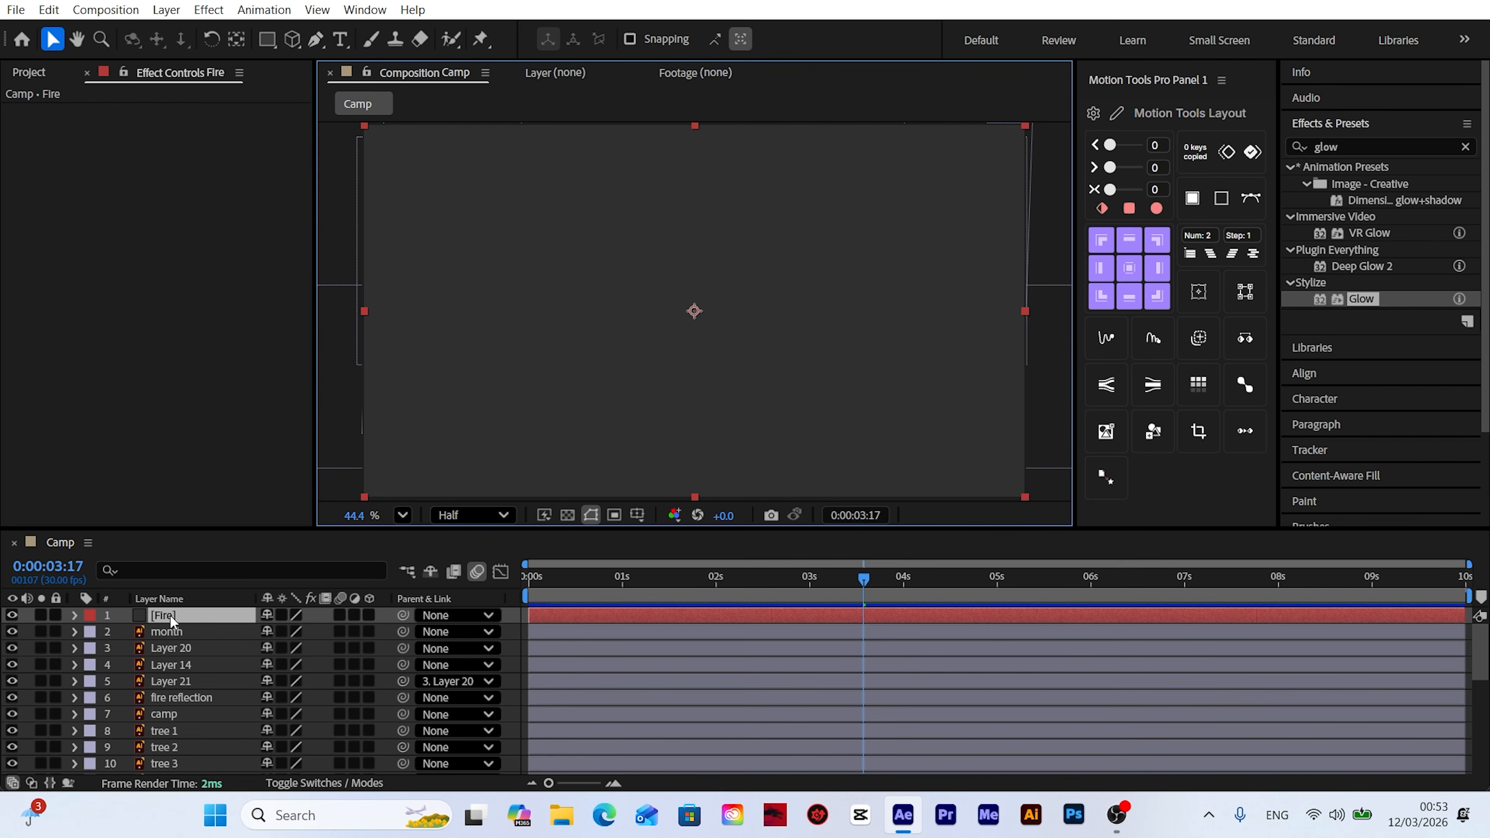
Step: Find the CC Mr. Mercury effect and apply it to the Fire solid
left_click_drag(1346, 147, 1227, 186)
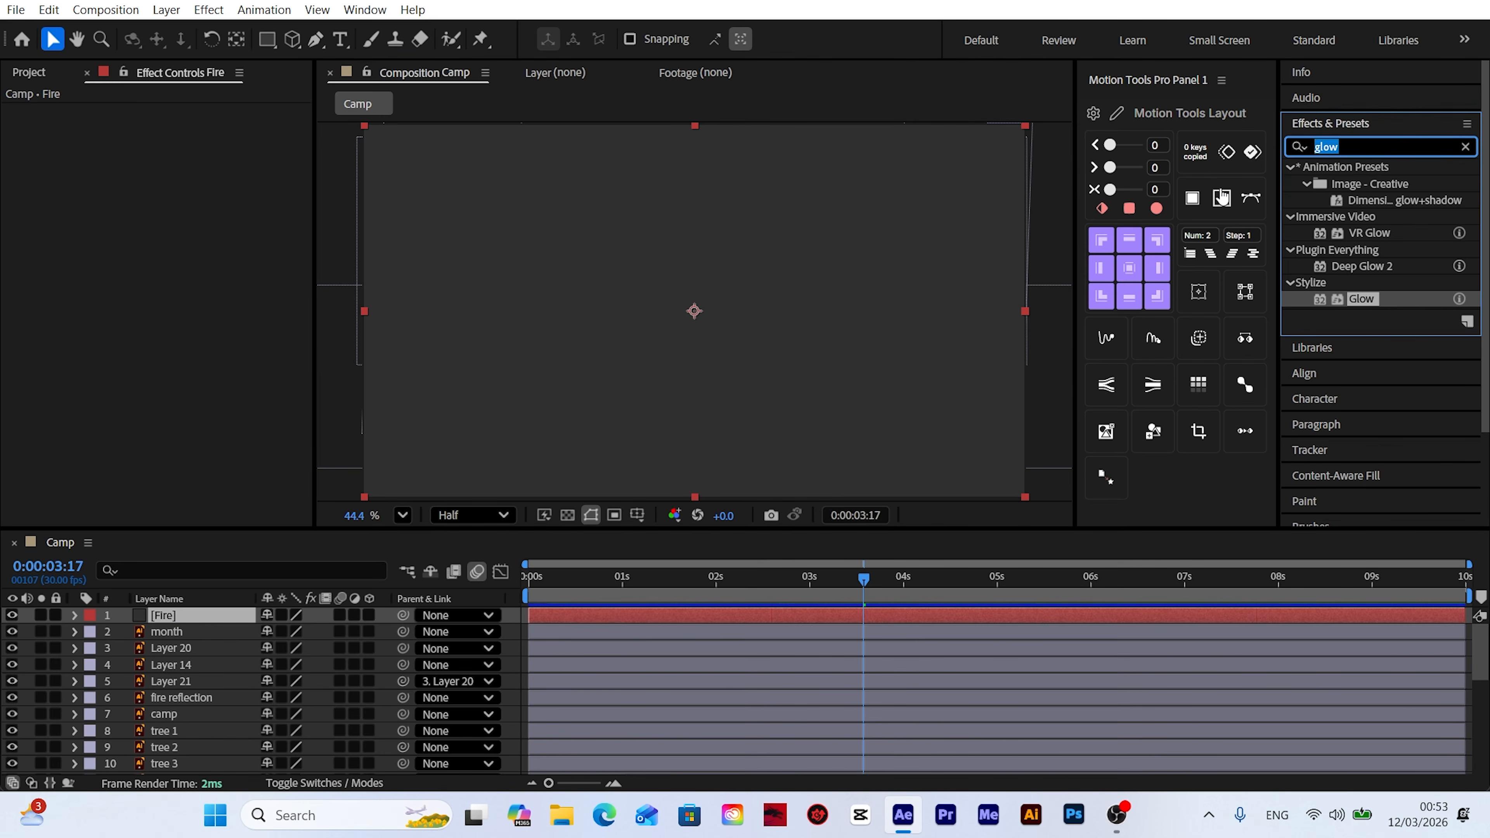
type("cc")
type(" mr")
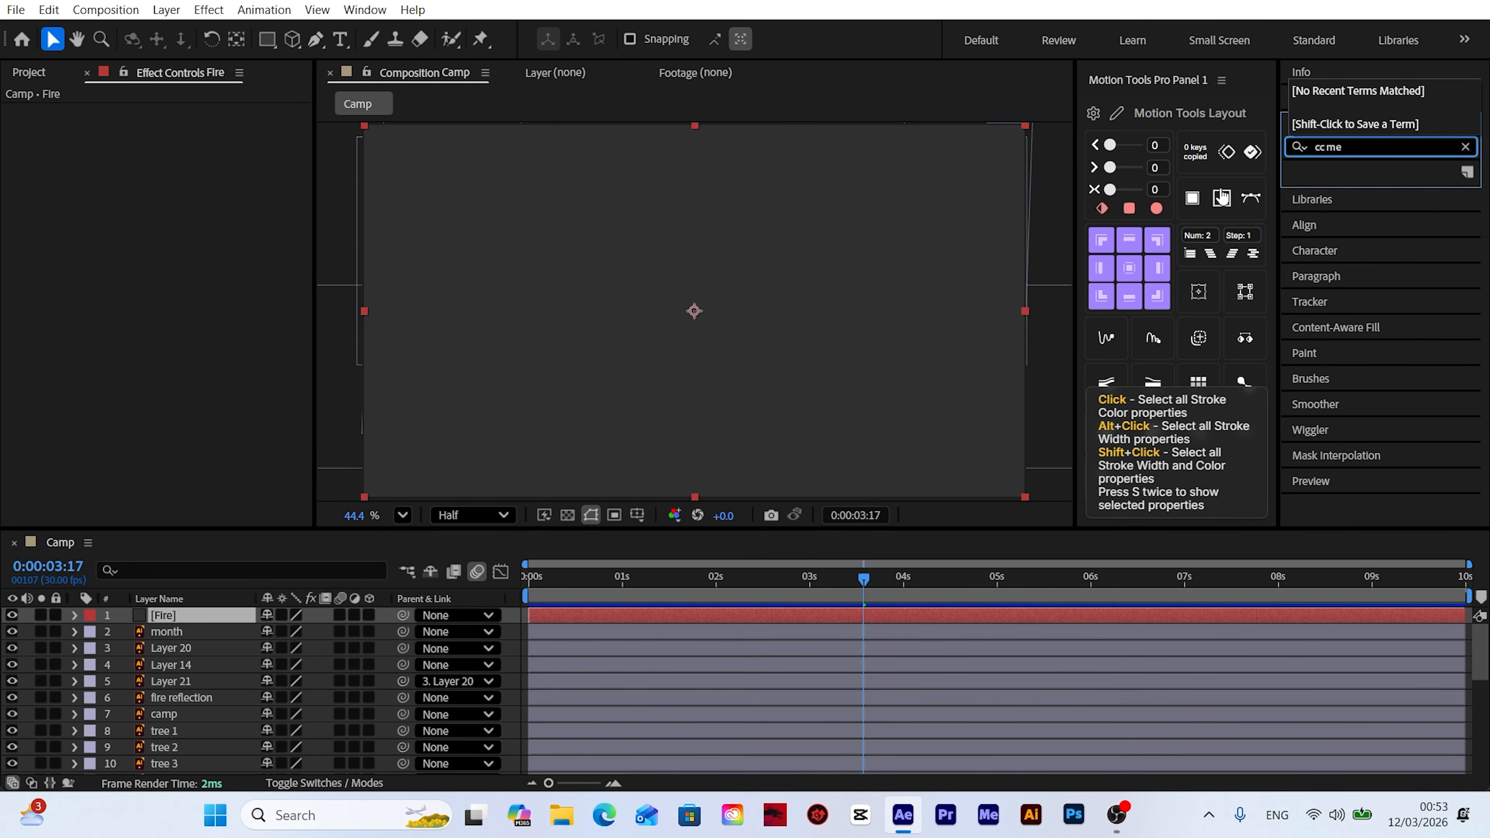
left_click_drag(1365, 183, 781, 259)
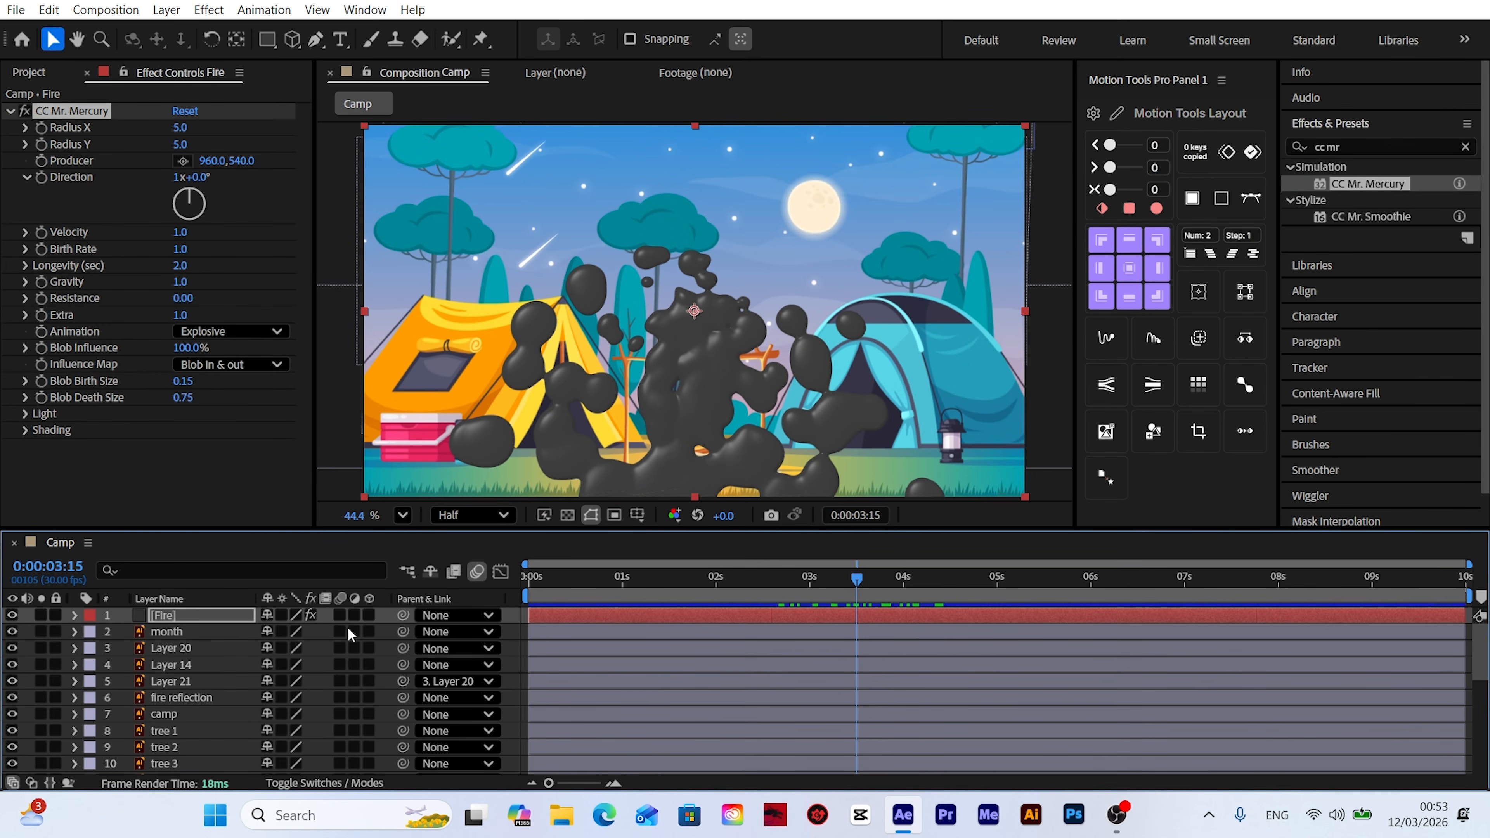
Step: Solo the Fire layer and set its CC Mr. Mercury Animation type to Fire
left_click(41, 616)
left_click_drag(845, 588, 812, 587)
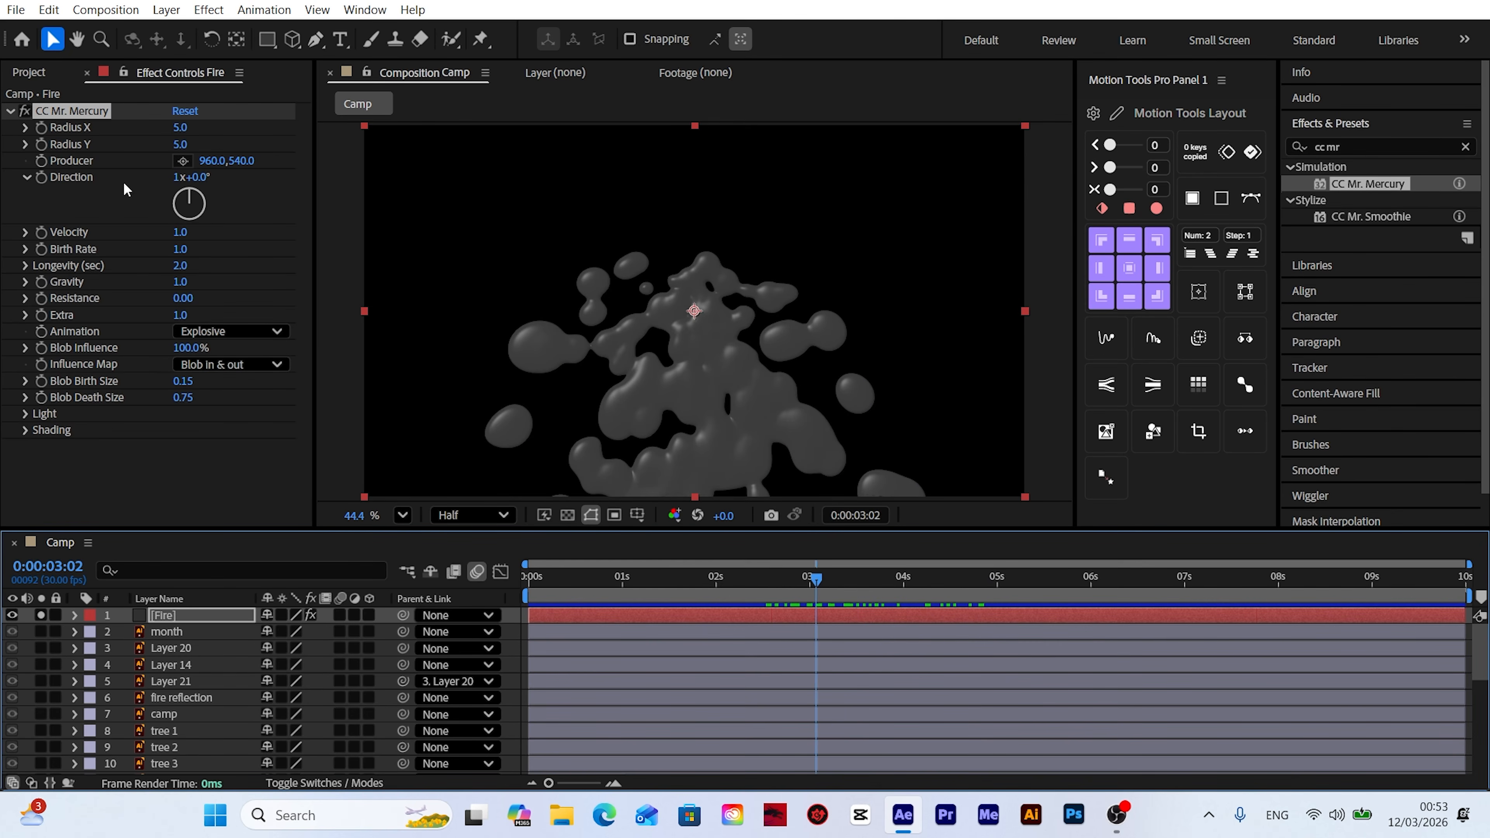
left_click(227, 335)
left_click(230, 455)
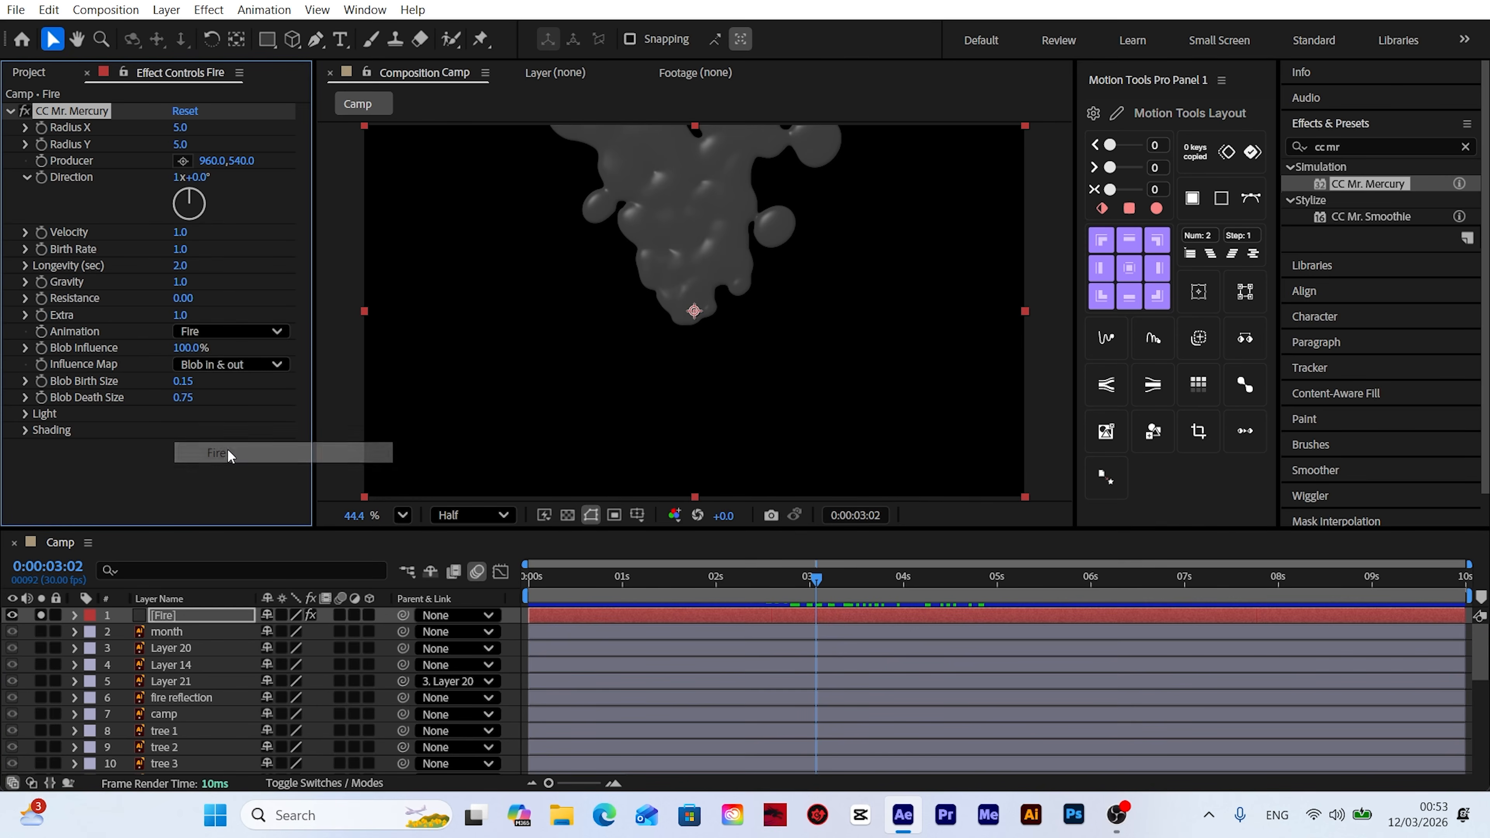
Step: Set CC Mr. Mercury's Radius X to 10, Radius Y to 0 and Velocity to 0
left_click(181, 129)
type("10")
key("Return")
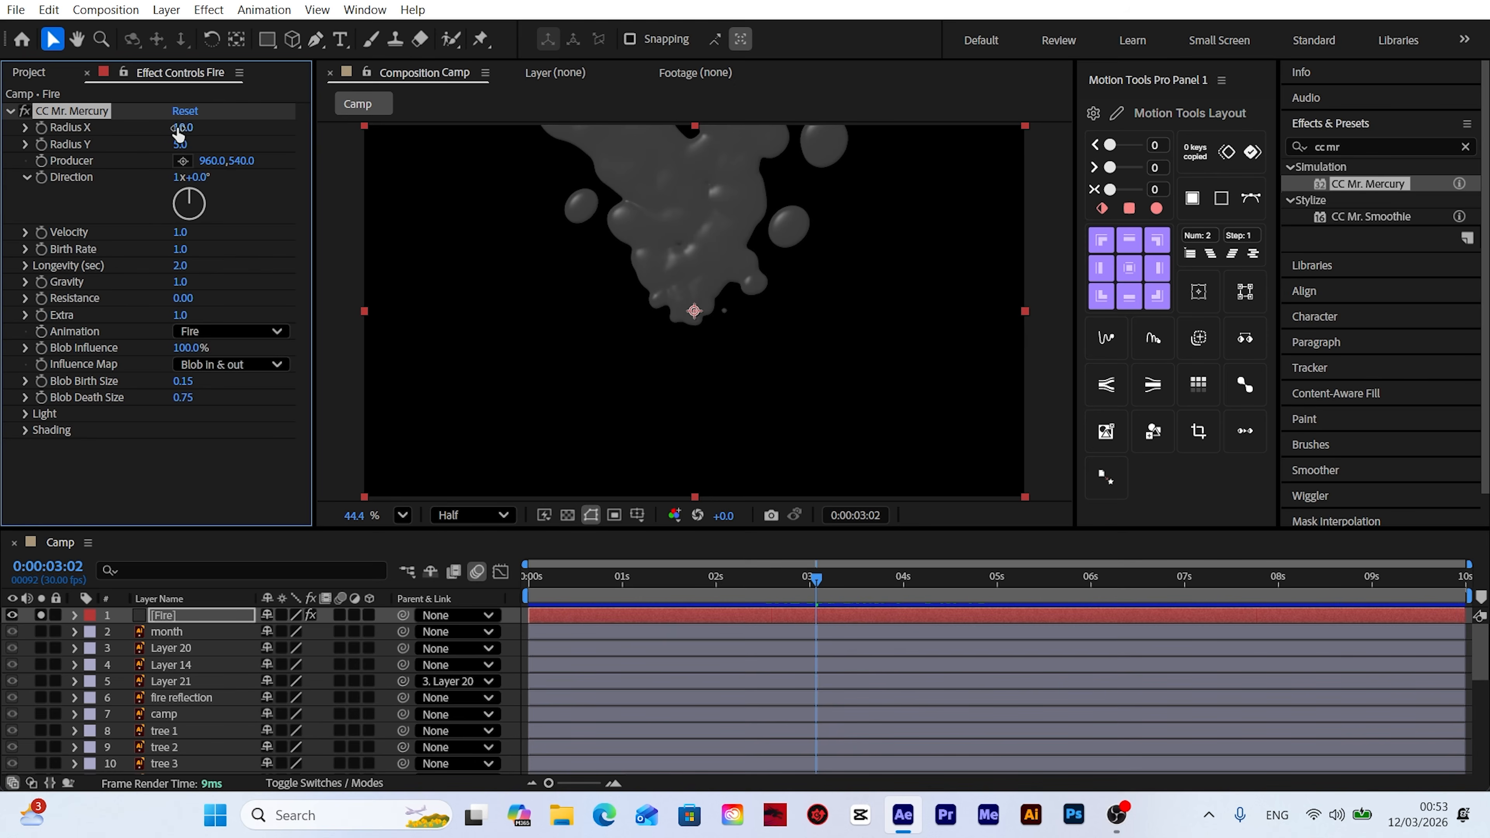
left_click(180, 144)
key("Return")
left_click(182, 233)
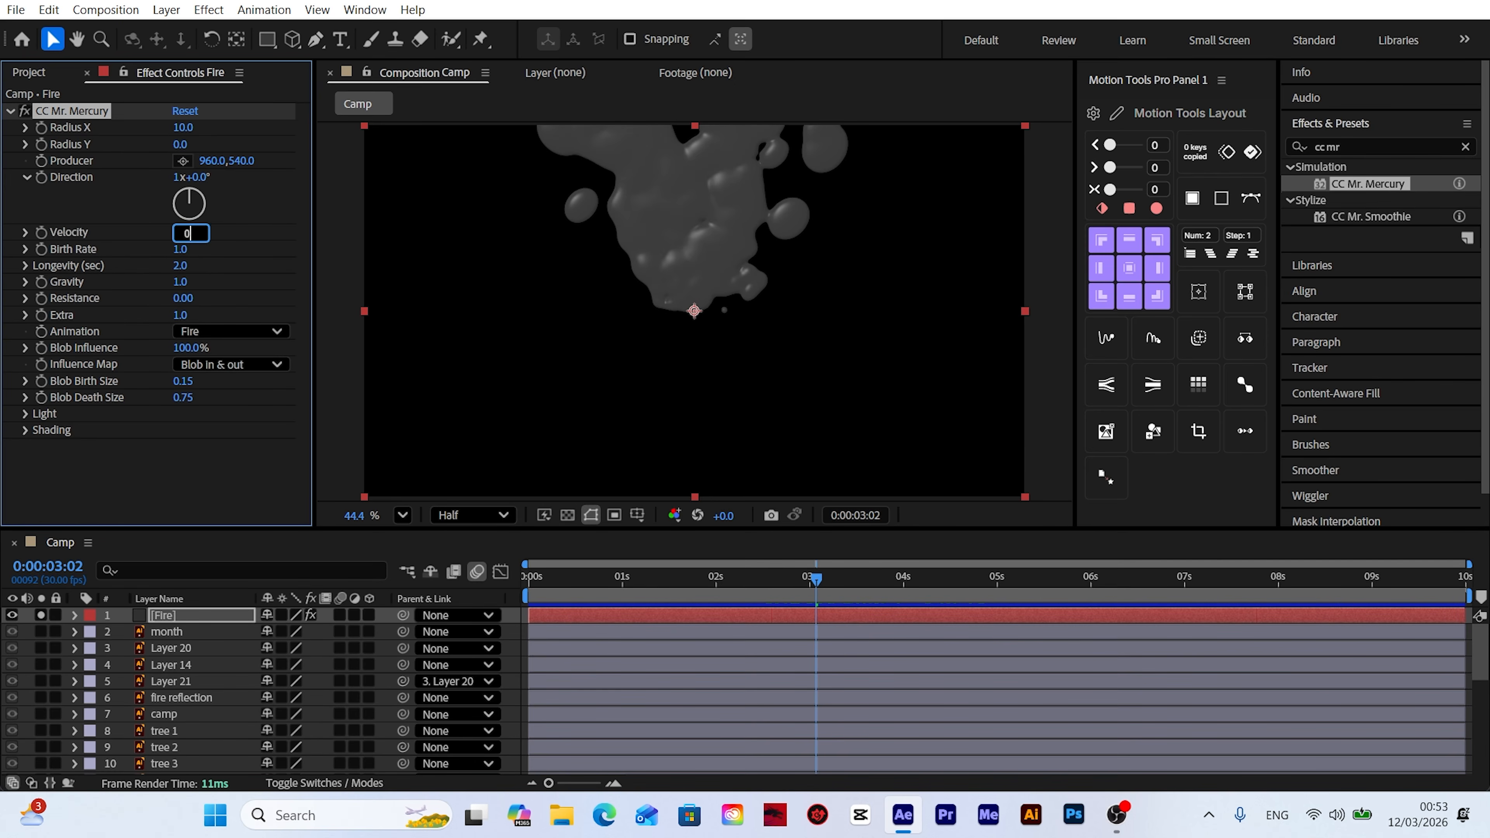
type("0")
key("Return")
Step: Set CC Mr. Mercury's Birth Rate to 2, Resistance to 0.20 and Extra to 0.5
left_click(182, 249)
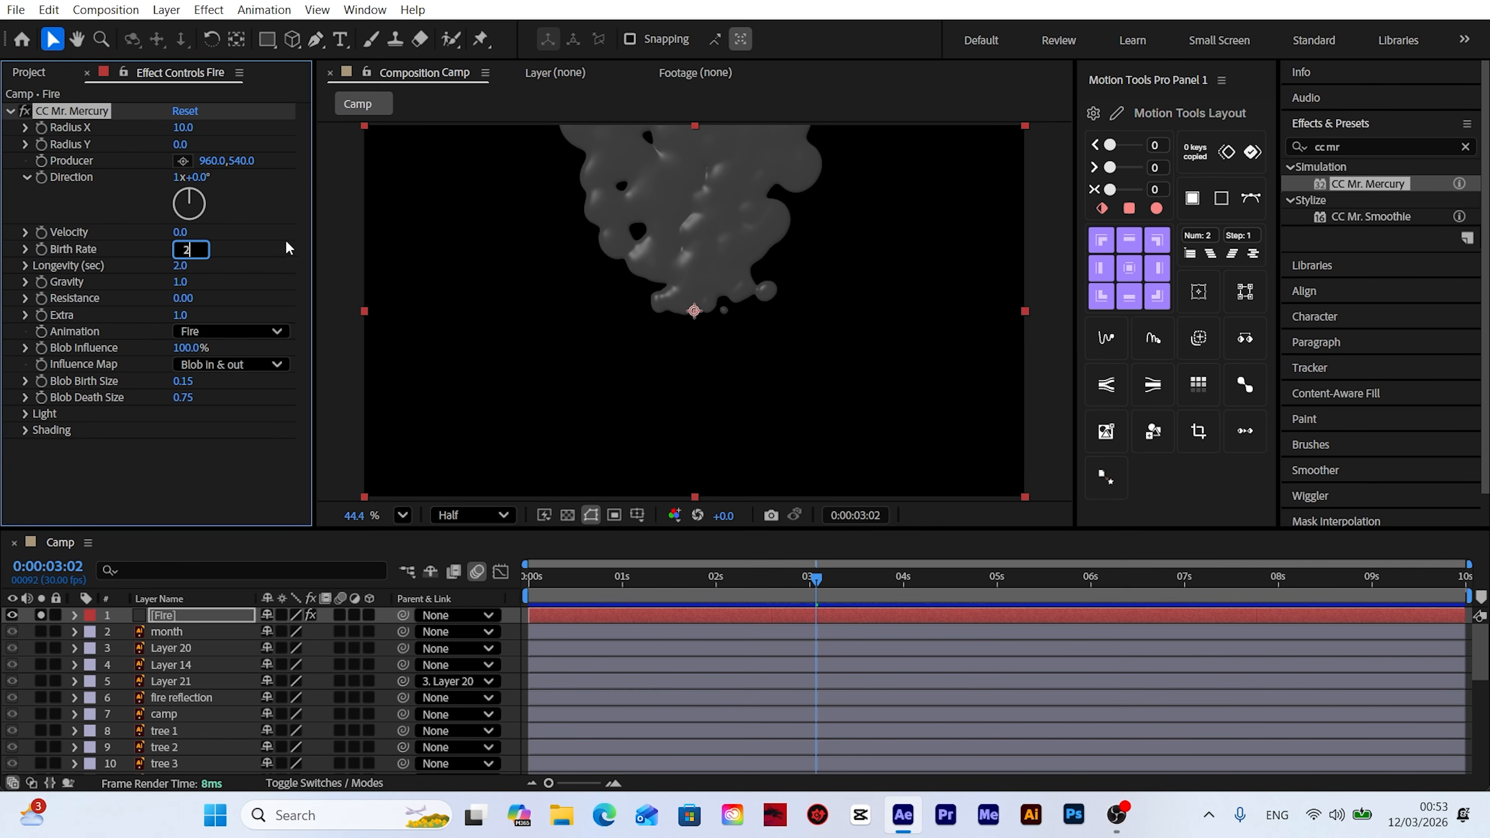
type("2")
key("Return")
left_click(183, 298)
type("0.20")
left_click(246, 306)
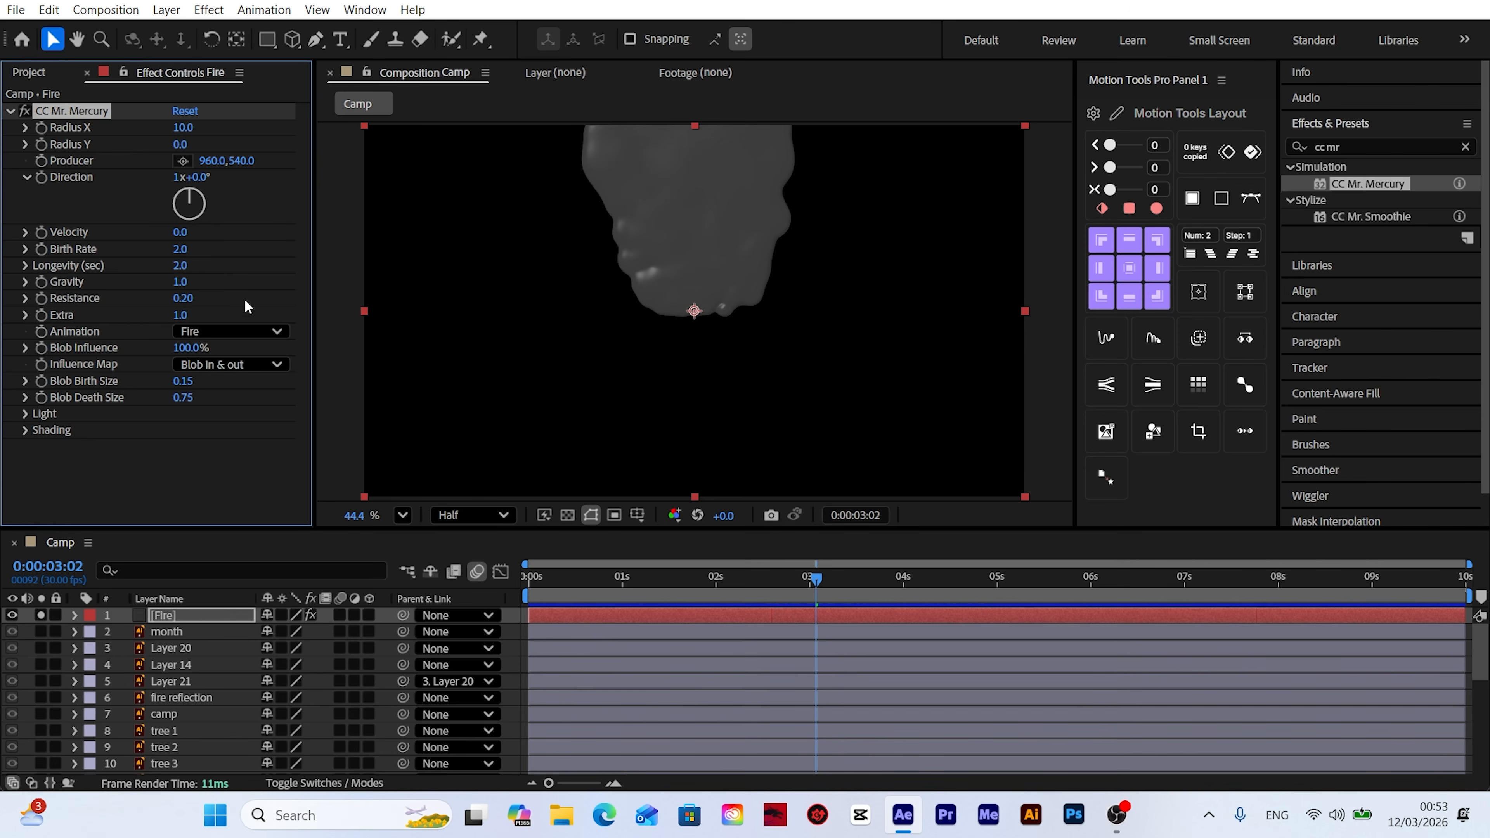
left_click(182, 315)
type("0.5")
key("Return")
Step: Set CC Mr. Mercury's Blob Birth Size to 0.25 and Blob Death Size to 0.03
left_click(182, 381)
type("0.25")
key("Return")
left_click(184, 399)
type("0.03")
key("Return")
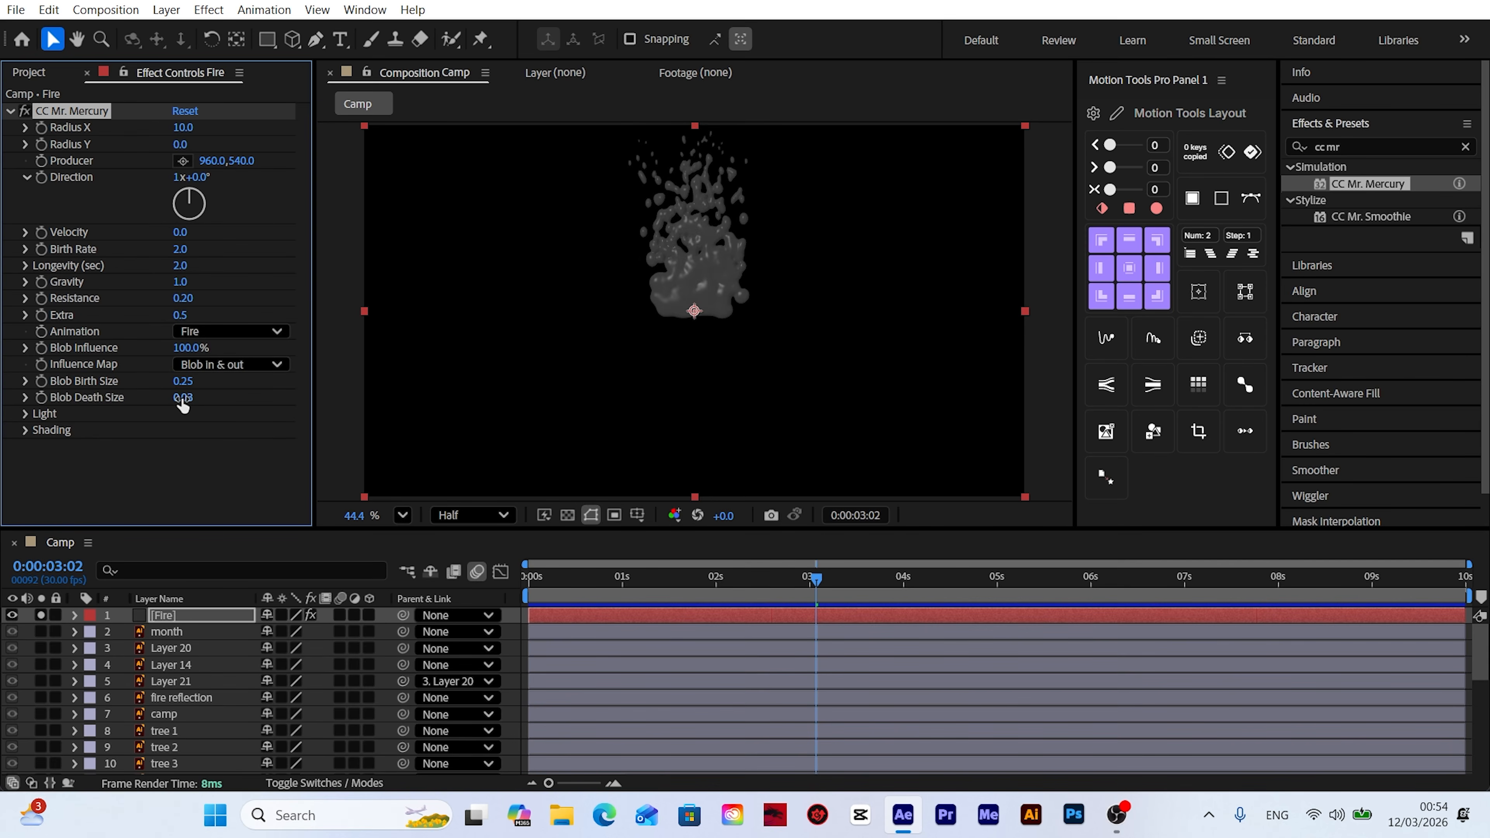
Step: Check the flame motion, then place the effect's Producer point at the composition's bottom centre, about 958, 1076
left_click_drag(814, 590, 866, 595)
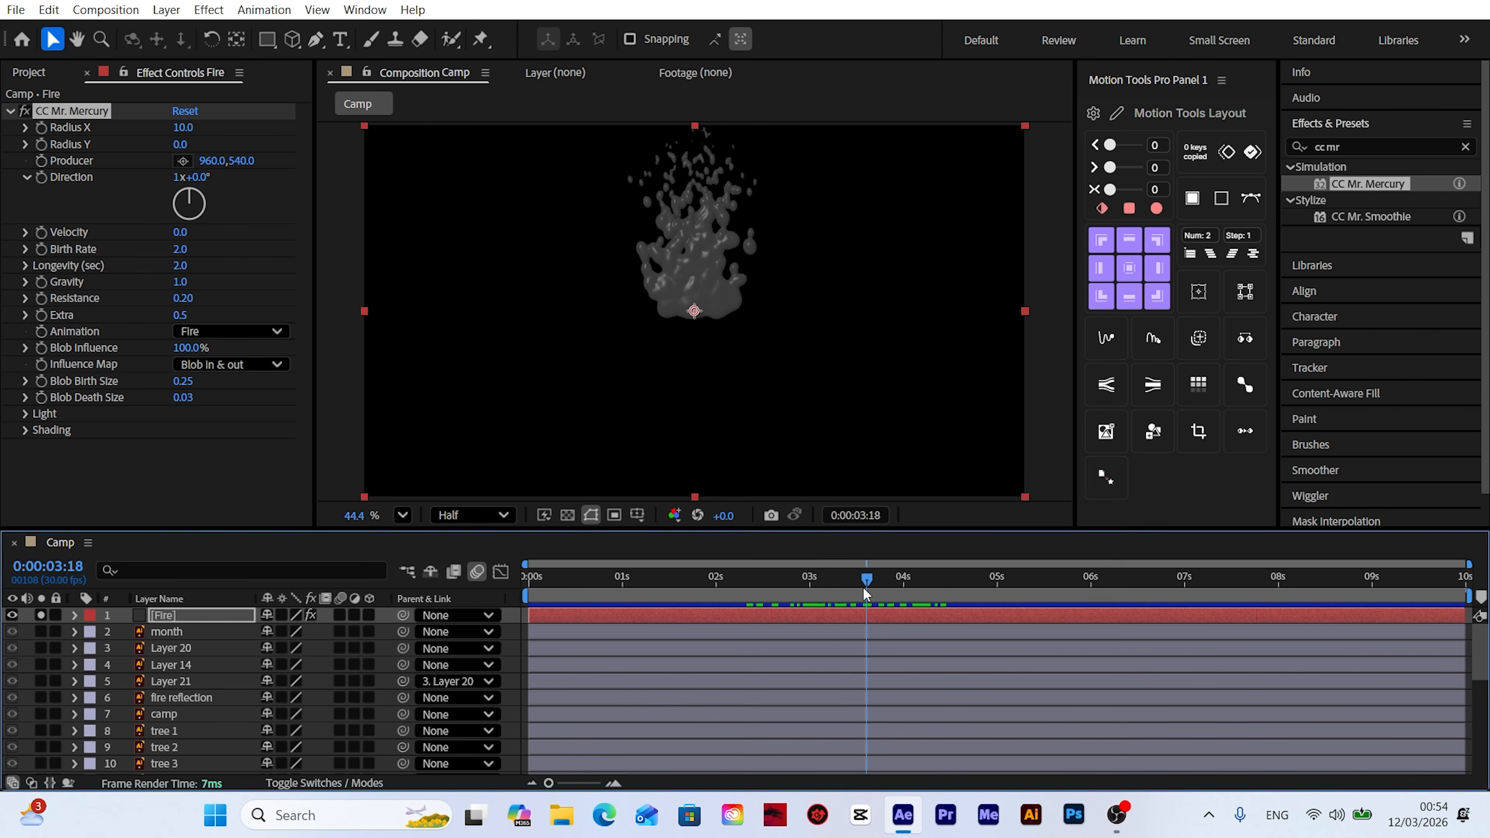
left_click(183, 160)
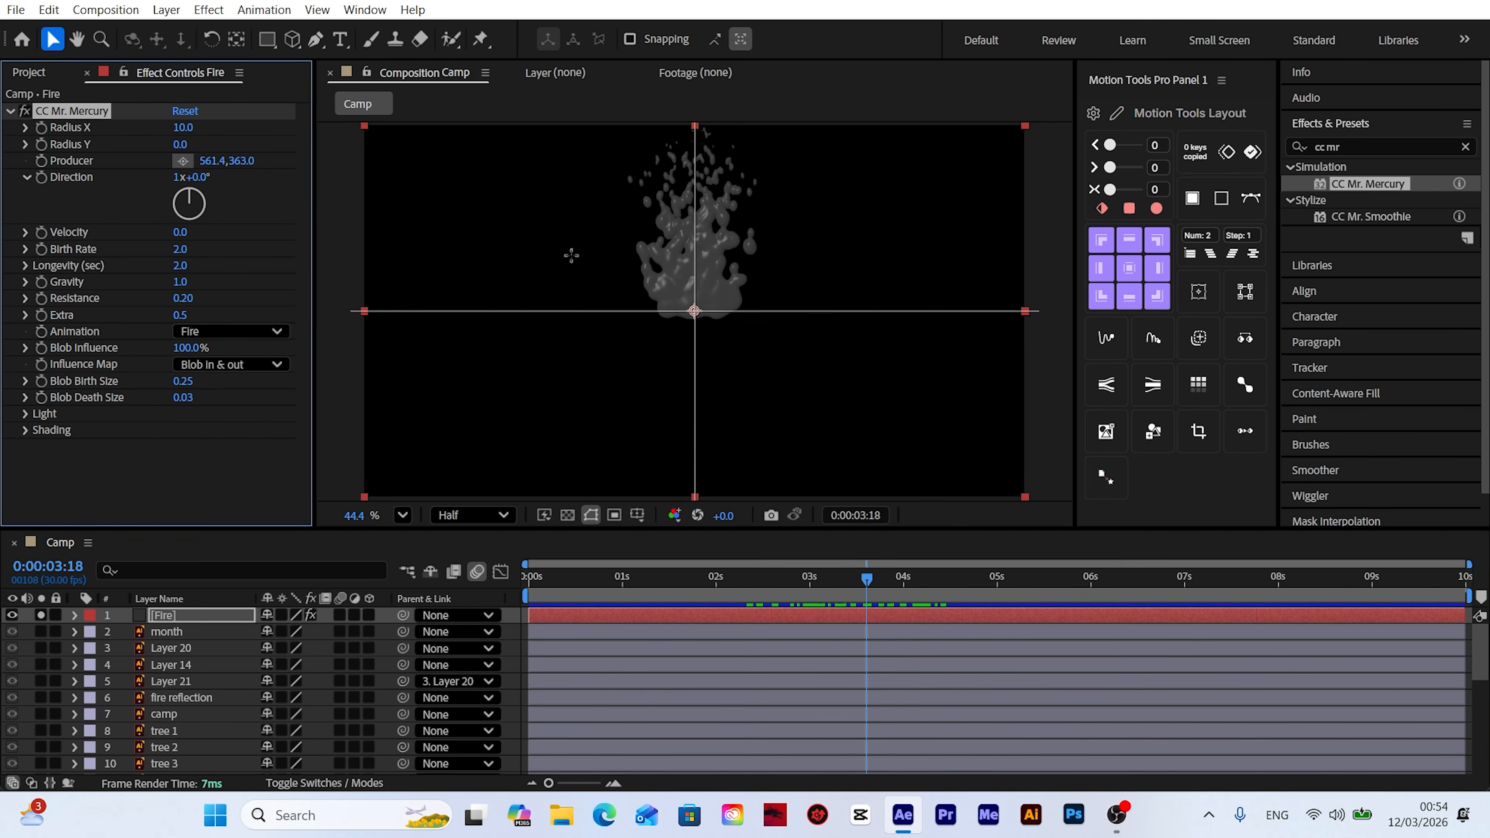
left_click(694, 490)
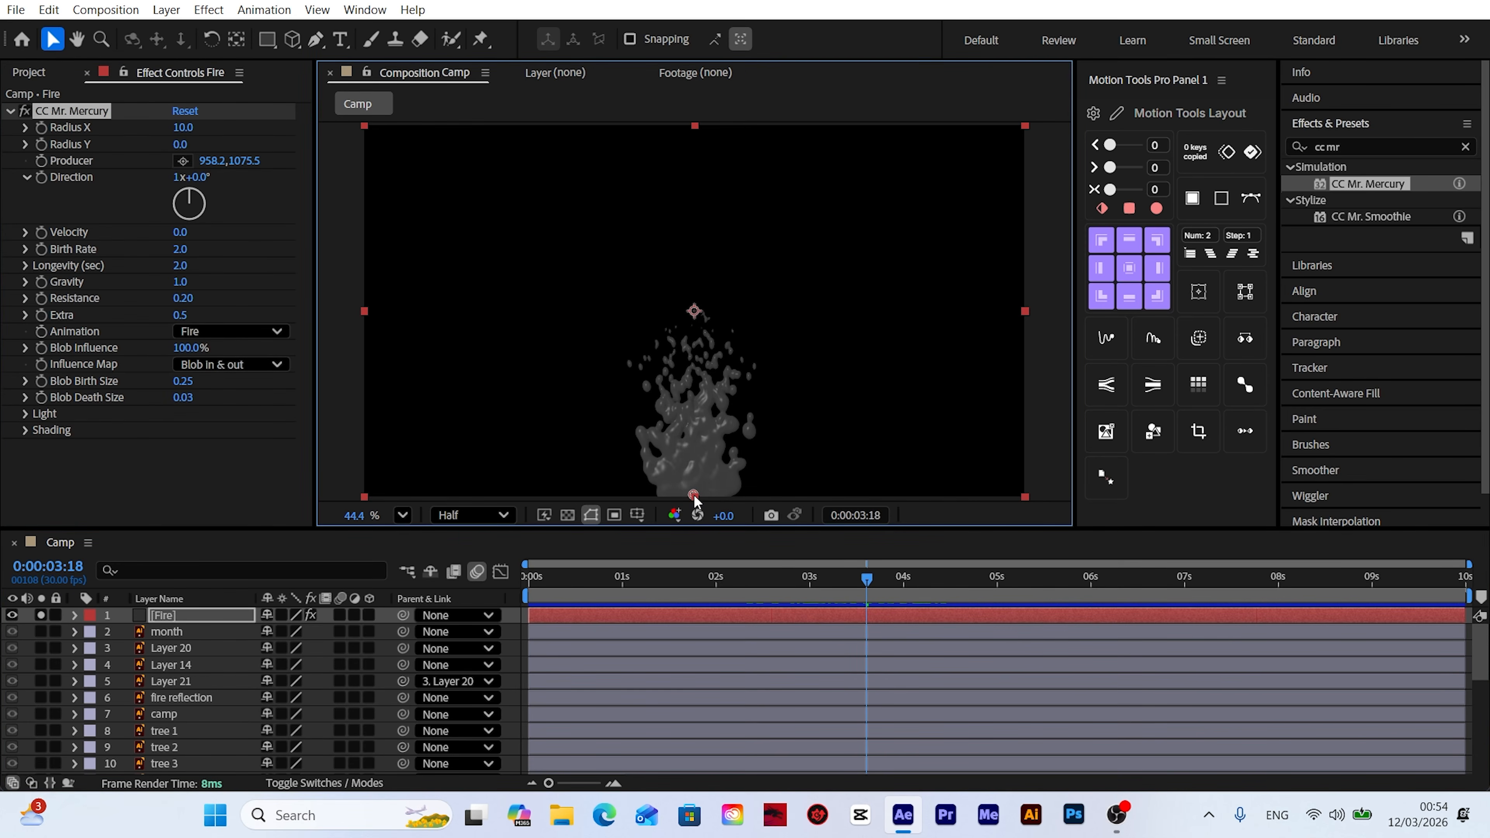
Step: Raise CC Mr. Mercury's Producer point slightly to 958.2, 1068.7 and preview the flame
left_click_drag(693, 491, 694, 495)
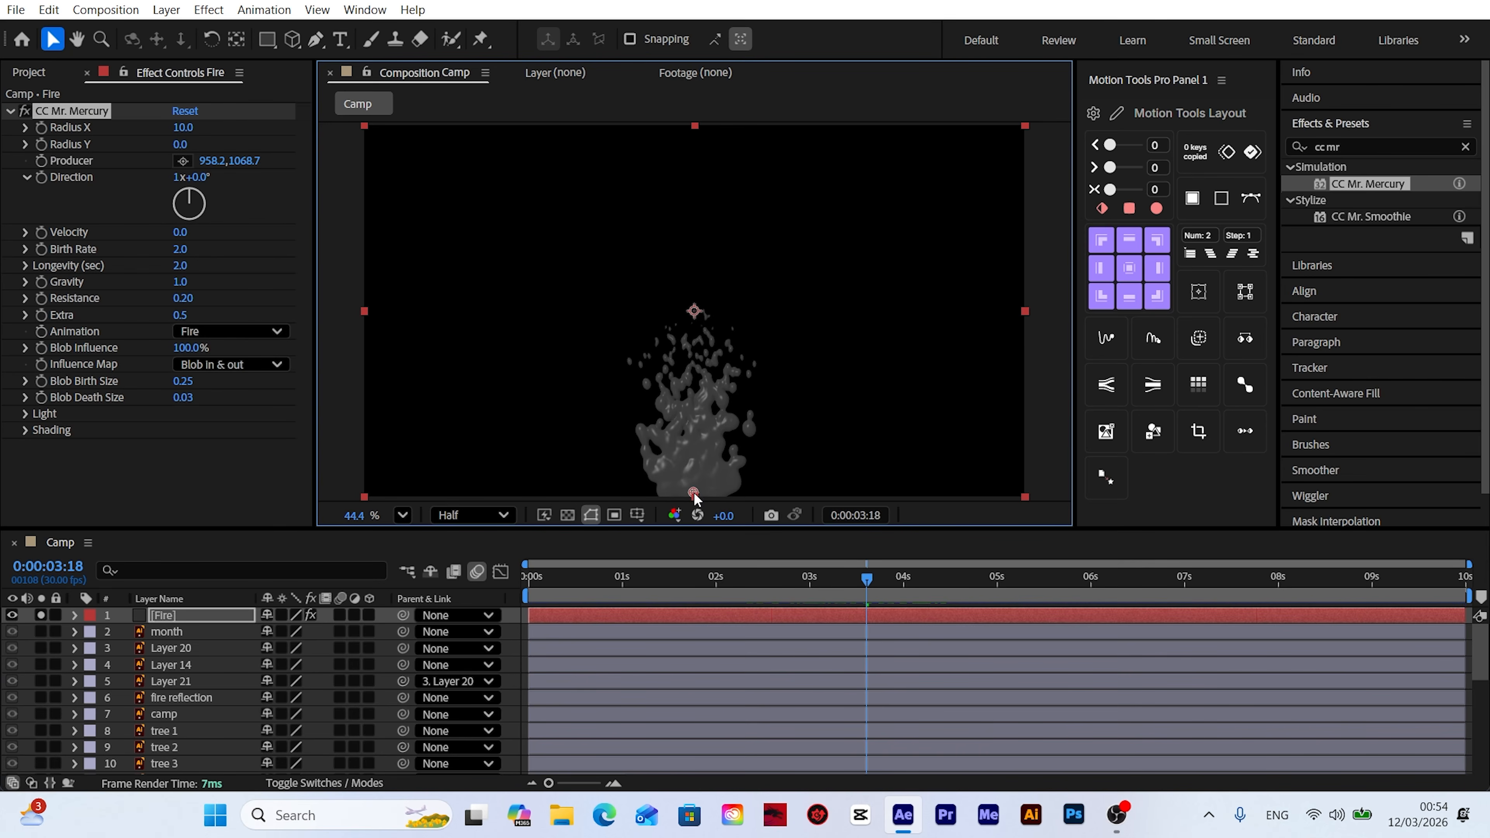
key("space")
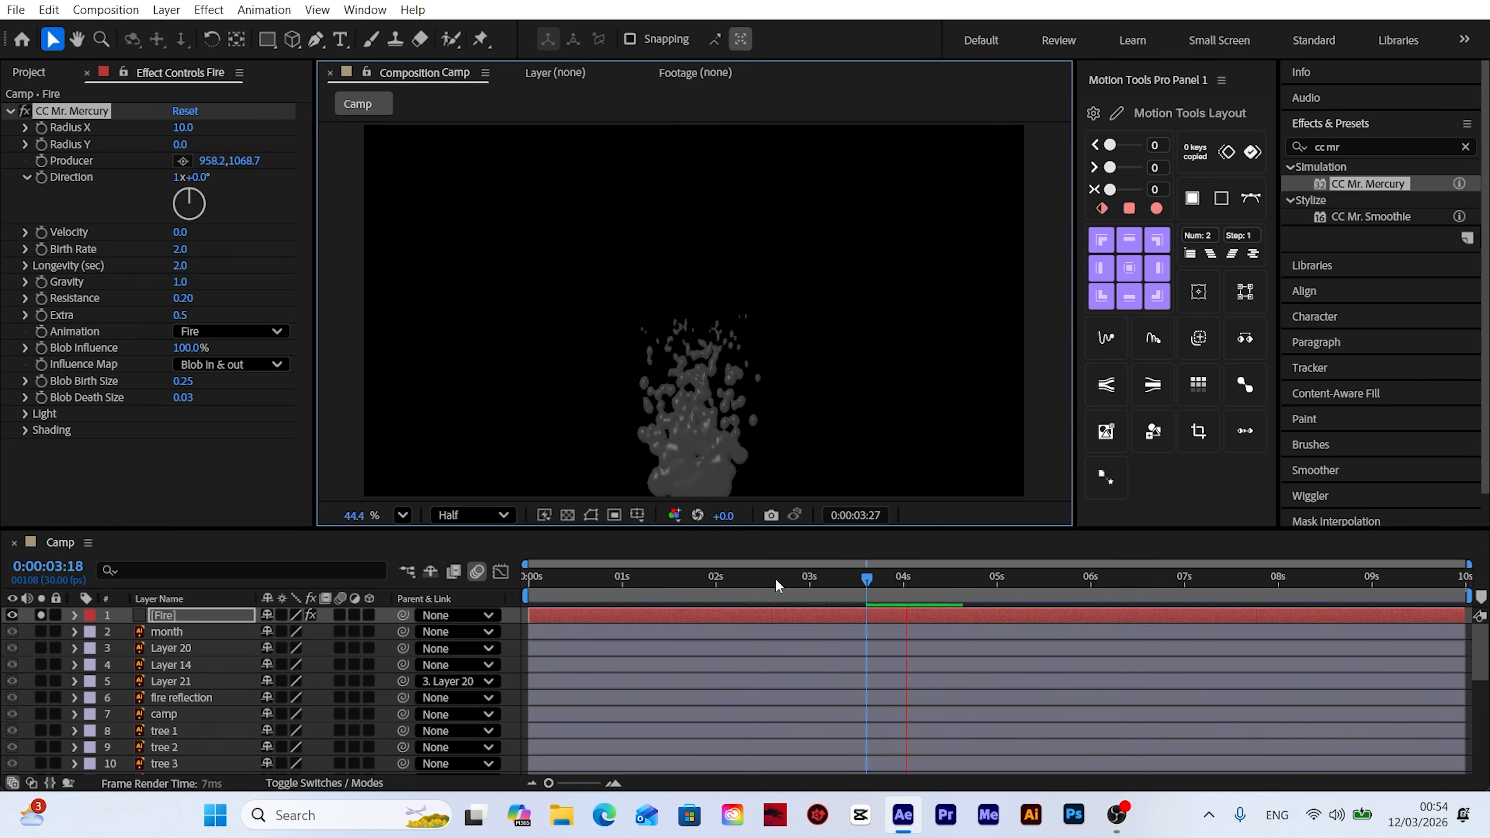
left_click(862, 584)
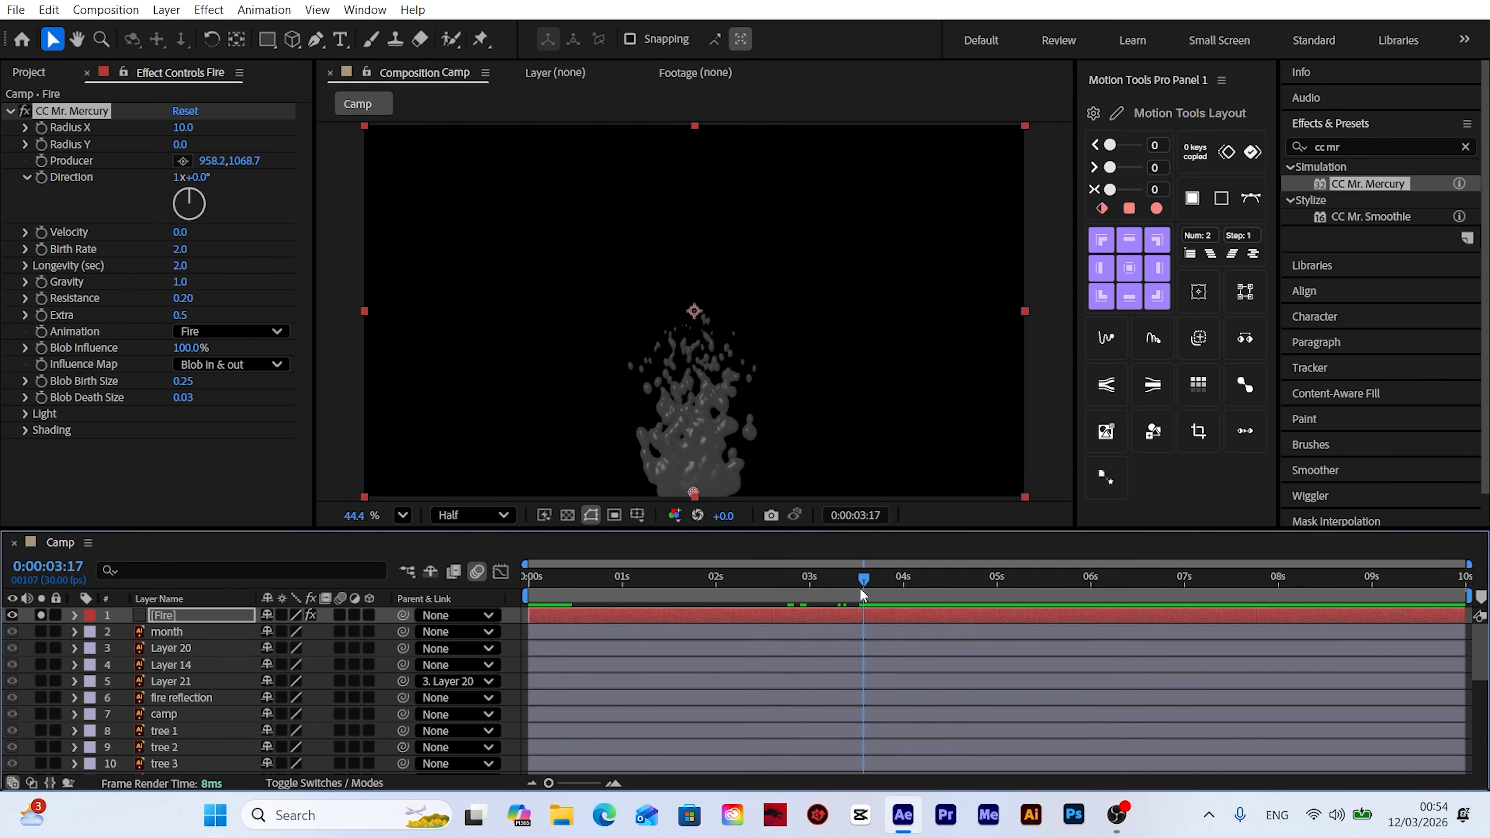
Step: Apply the Fill effect to the Fire layer and set its color to E7921A
left_click(1338, 149)
type("fill")
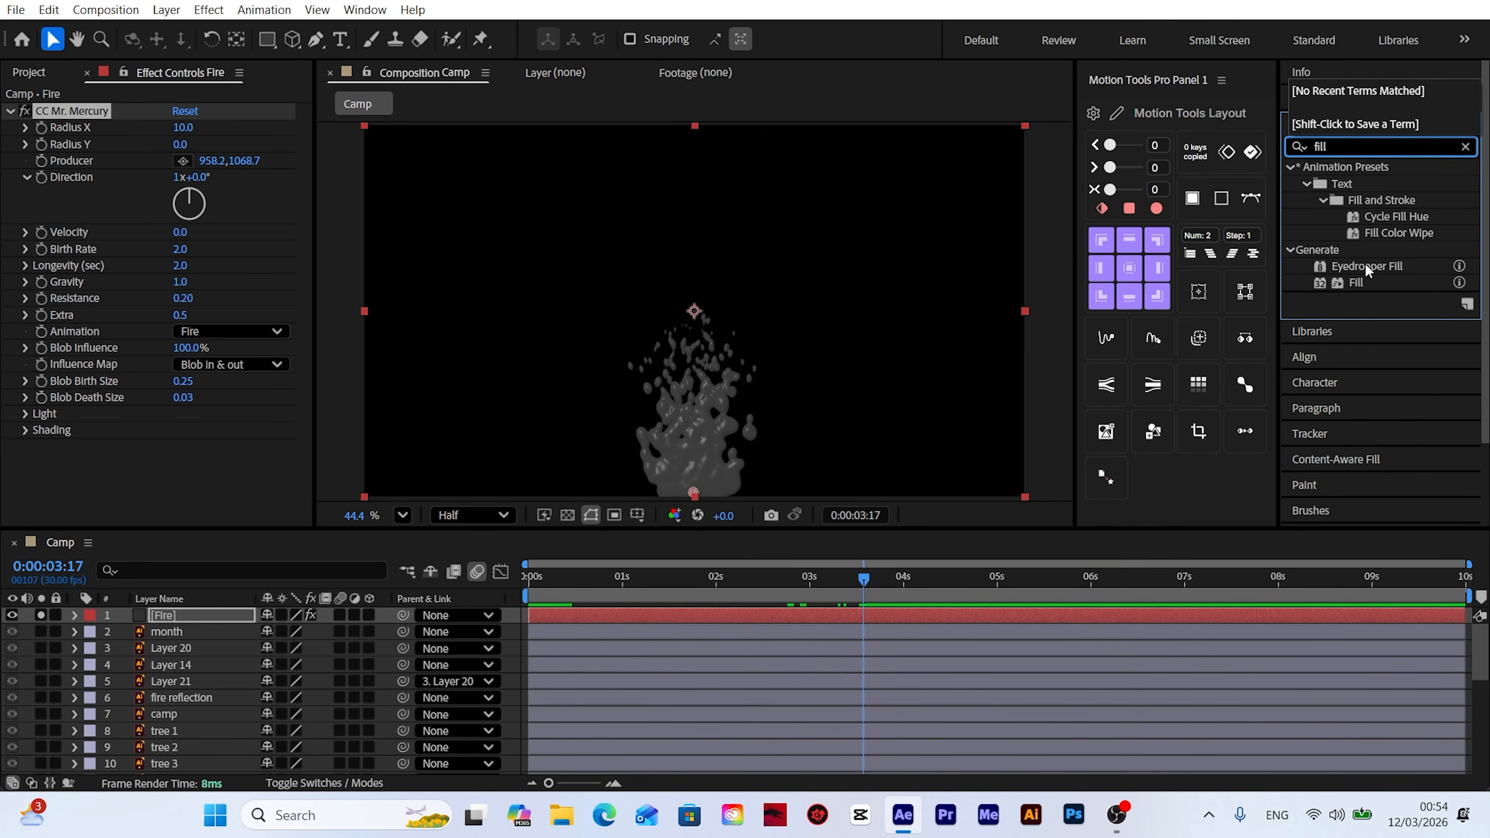
left_click_drag(1355, 282, 200, 610)
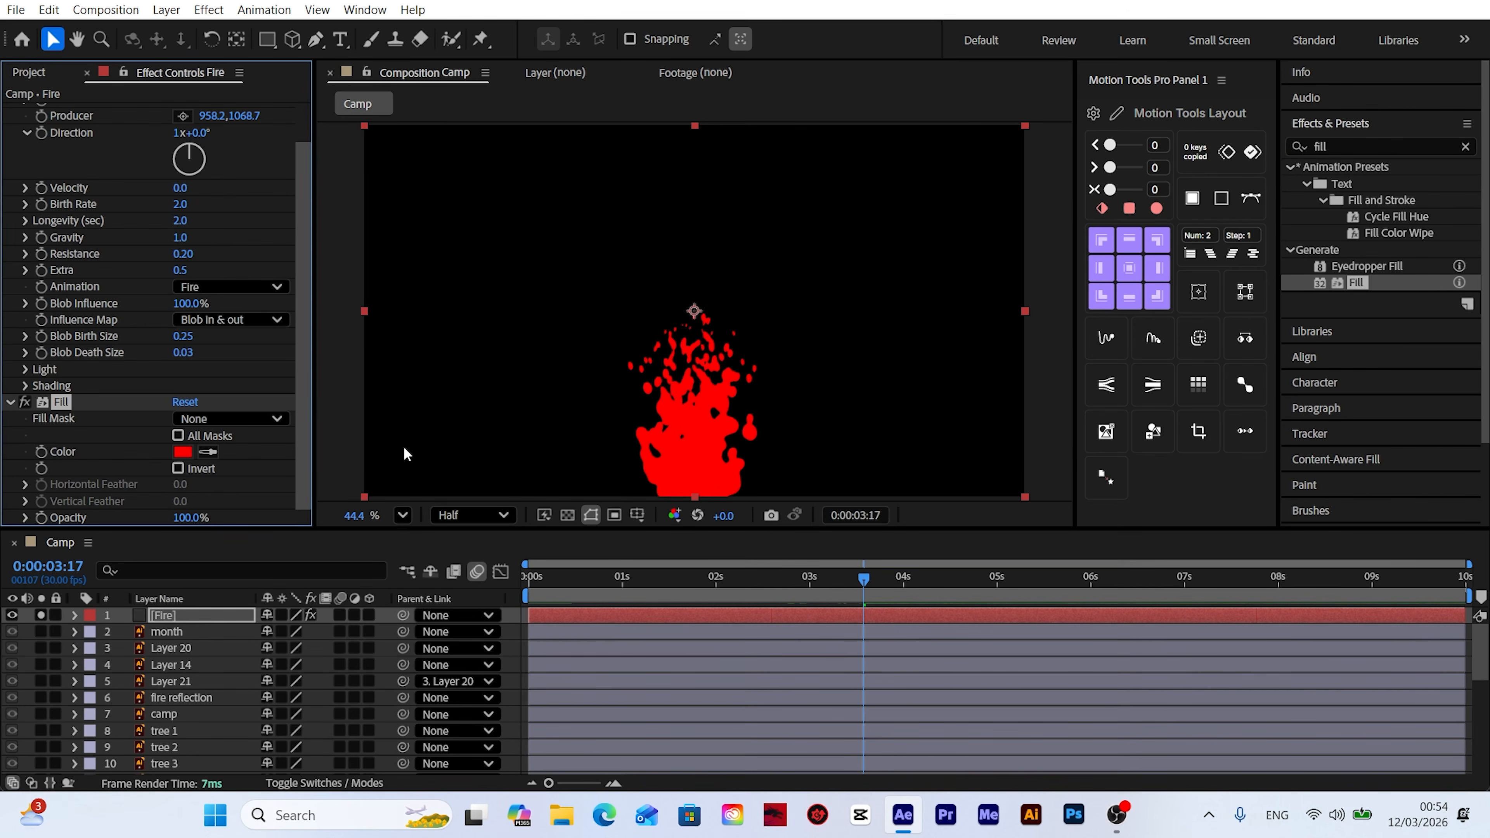
left_click(183, 453)
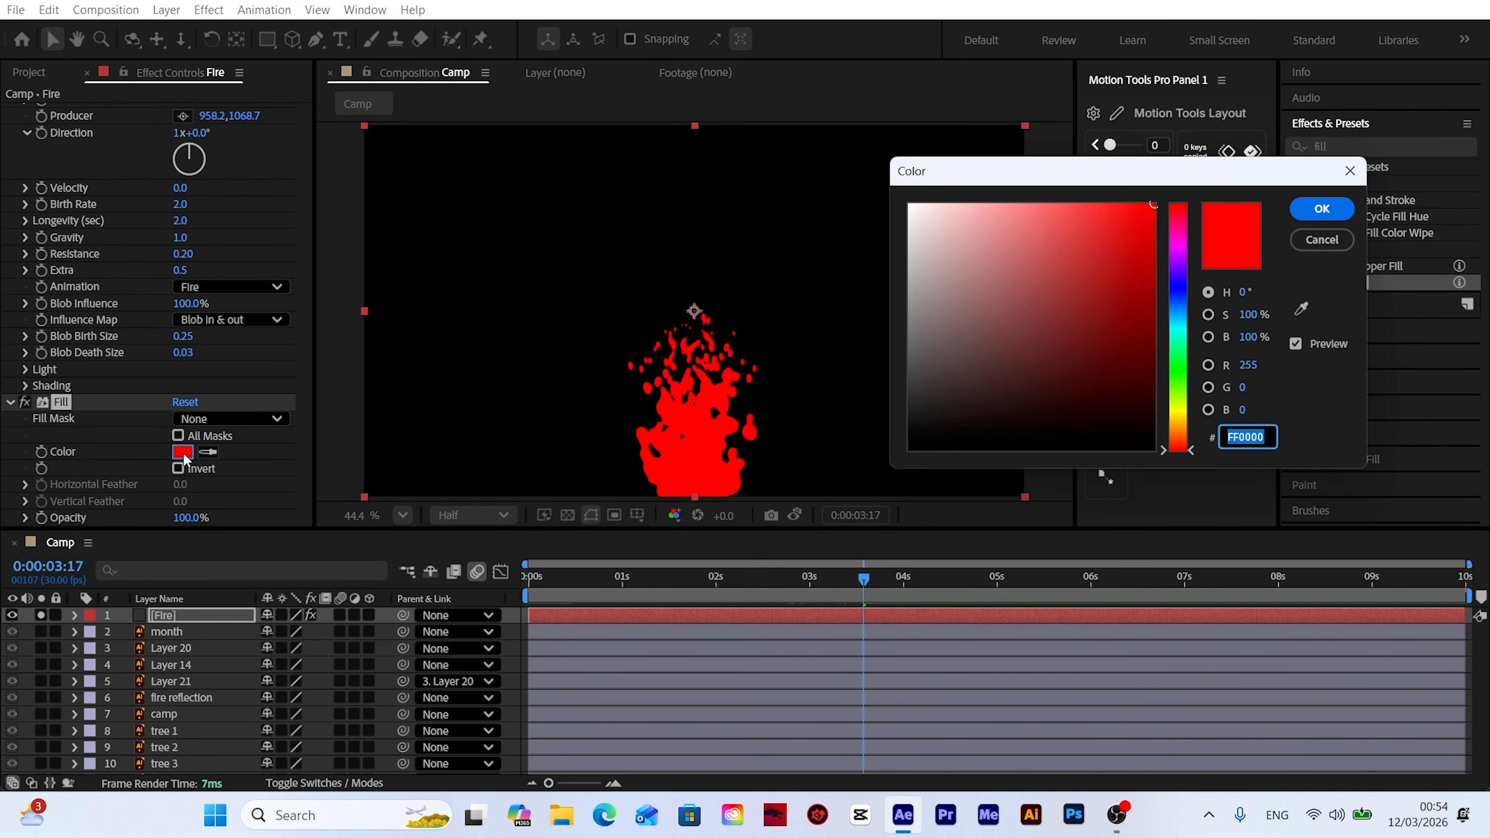
type("E7921A")
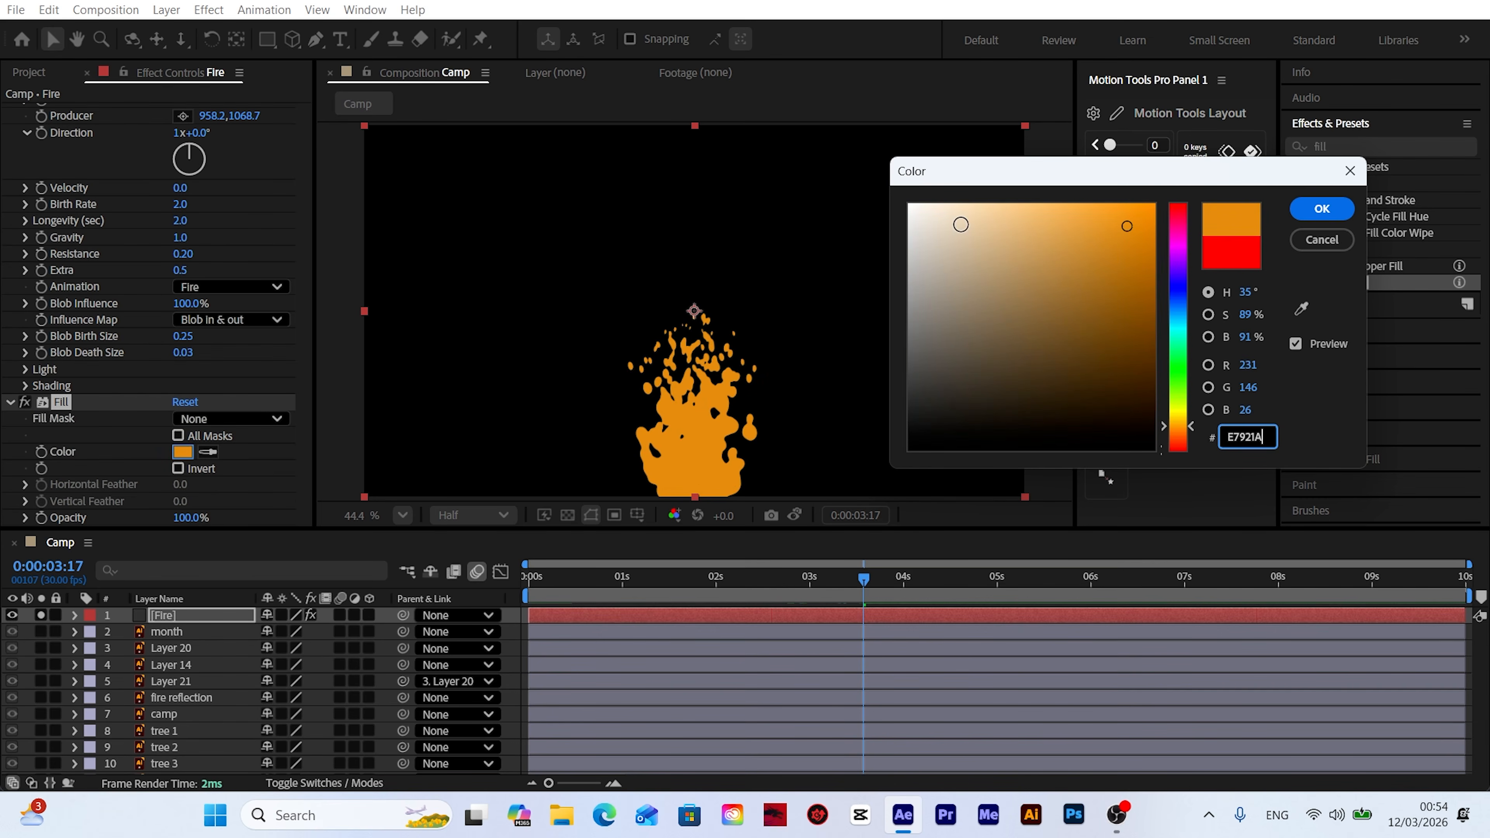
left_click(1322, 209)
Step: Apply Fast Box Blur to the Fire layer with a Blur Radius of 3
left_click(1349, 147)
type("fast")
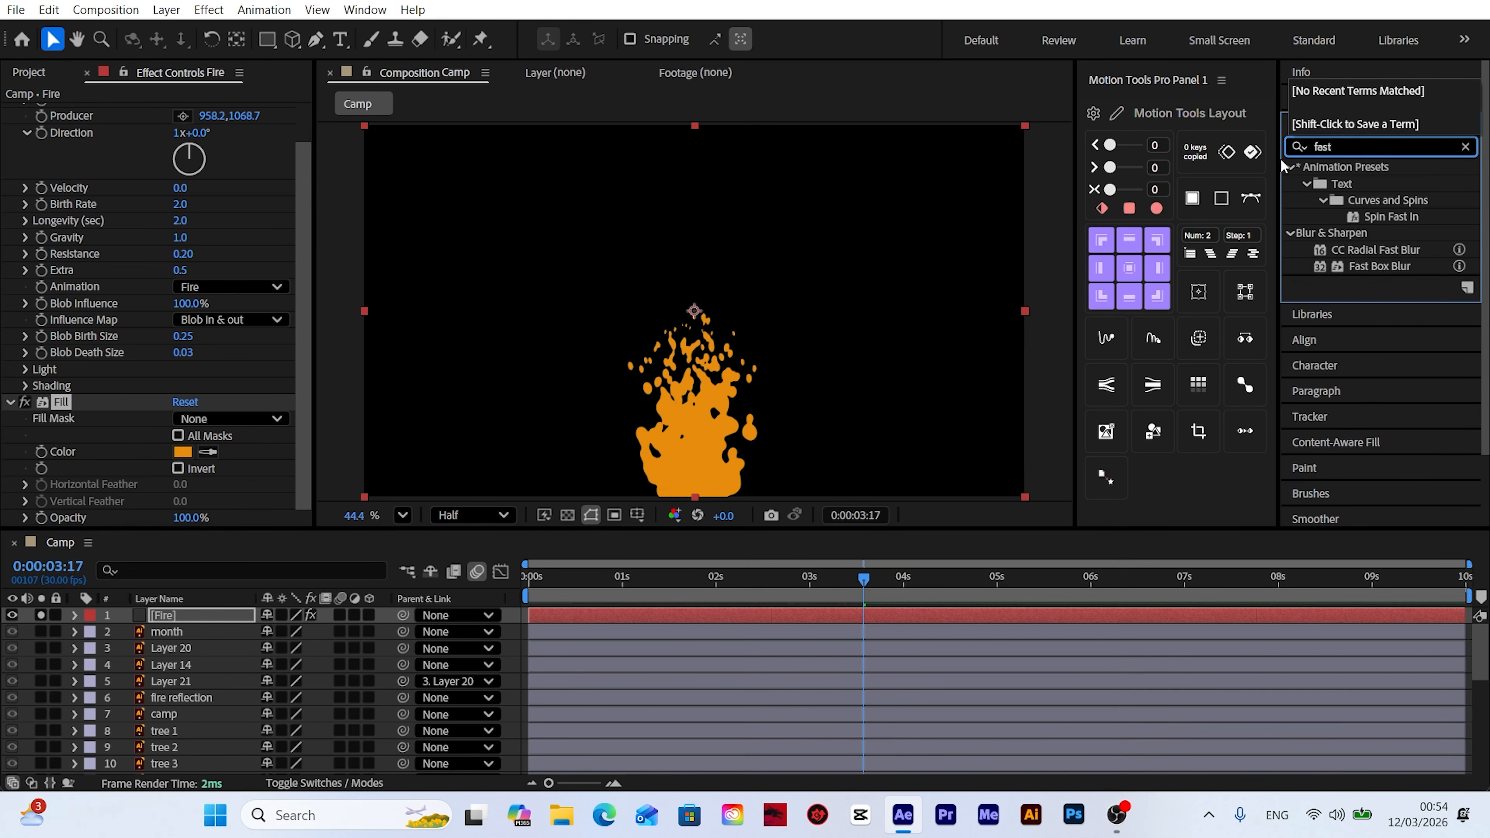
left_click_drag(1382, 269, 194, 615)
left_click(191, 470)
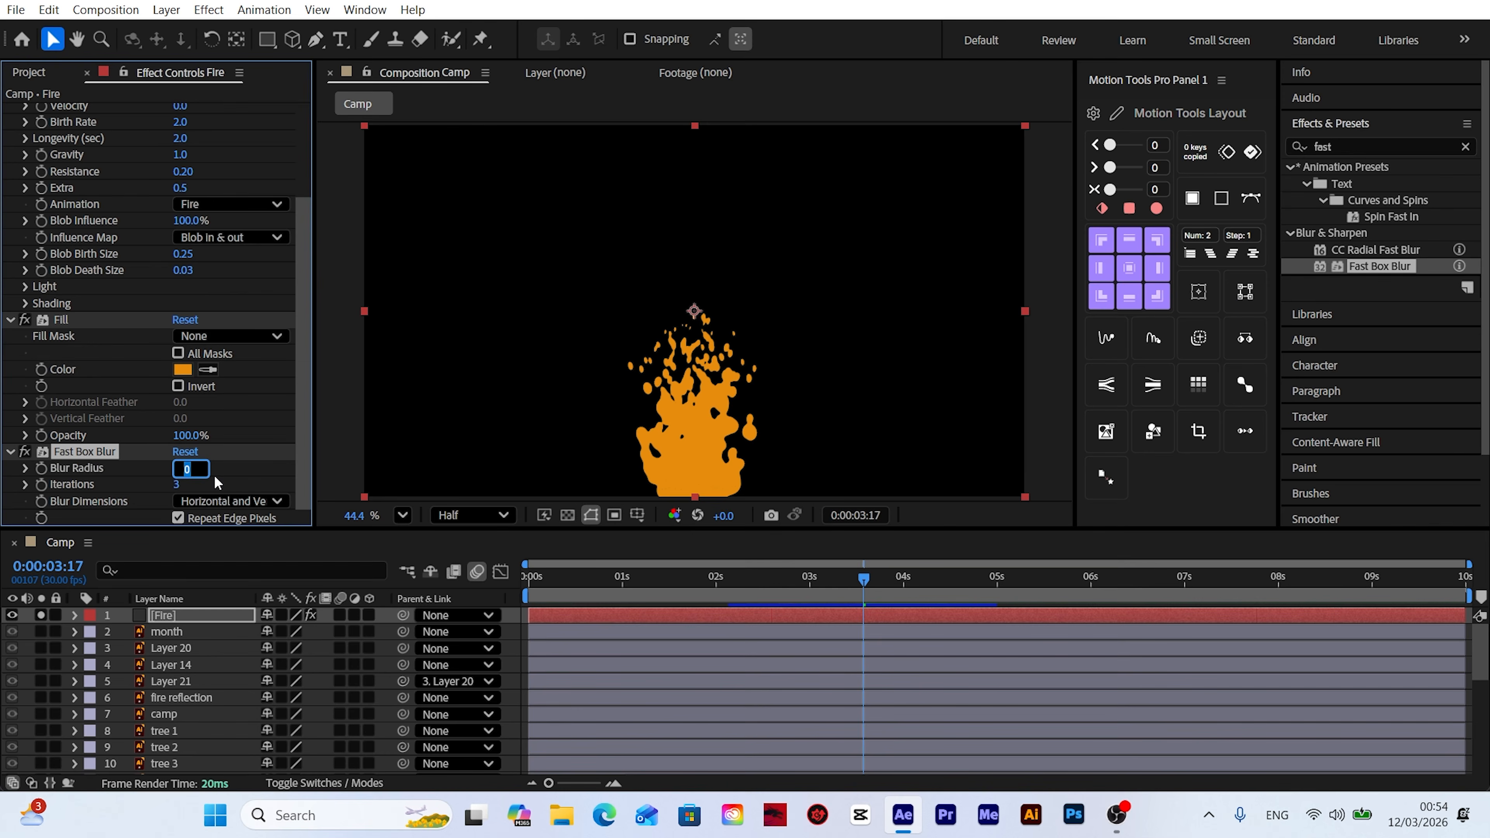
key("Return")
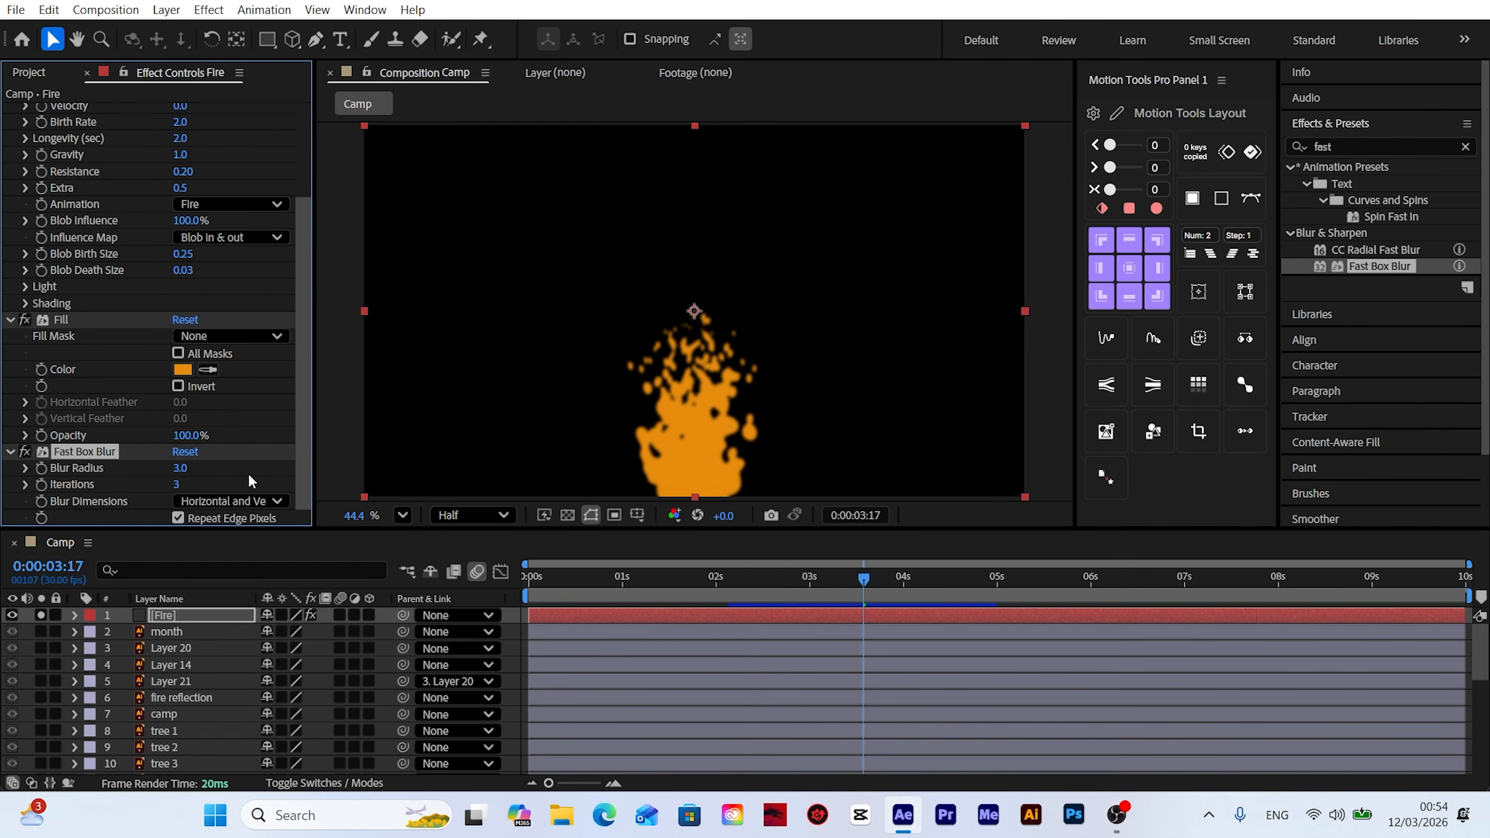
Step: Apply Simple Choker to the Fire layer, set Choke Matte to 15 and preview the flame shape
left_click(1339, 146)
type("sim")
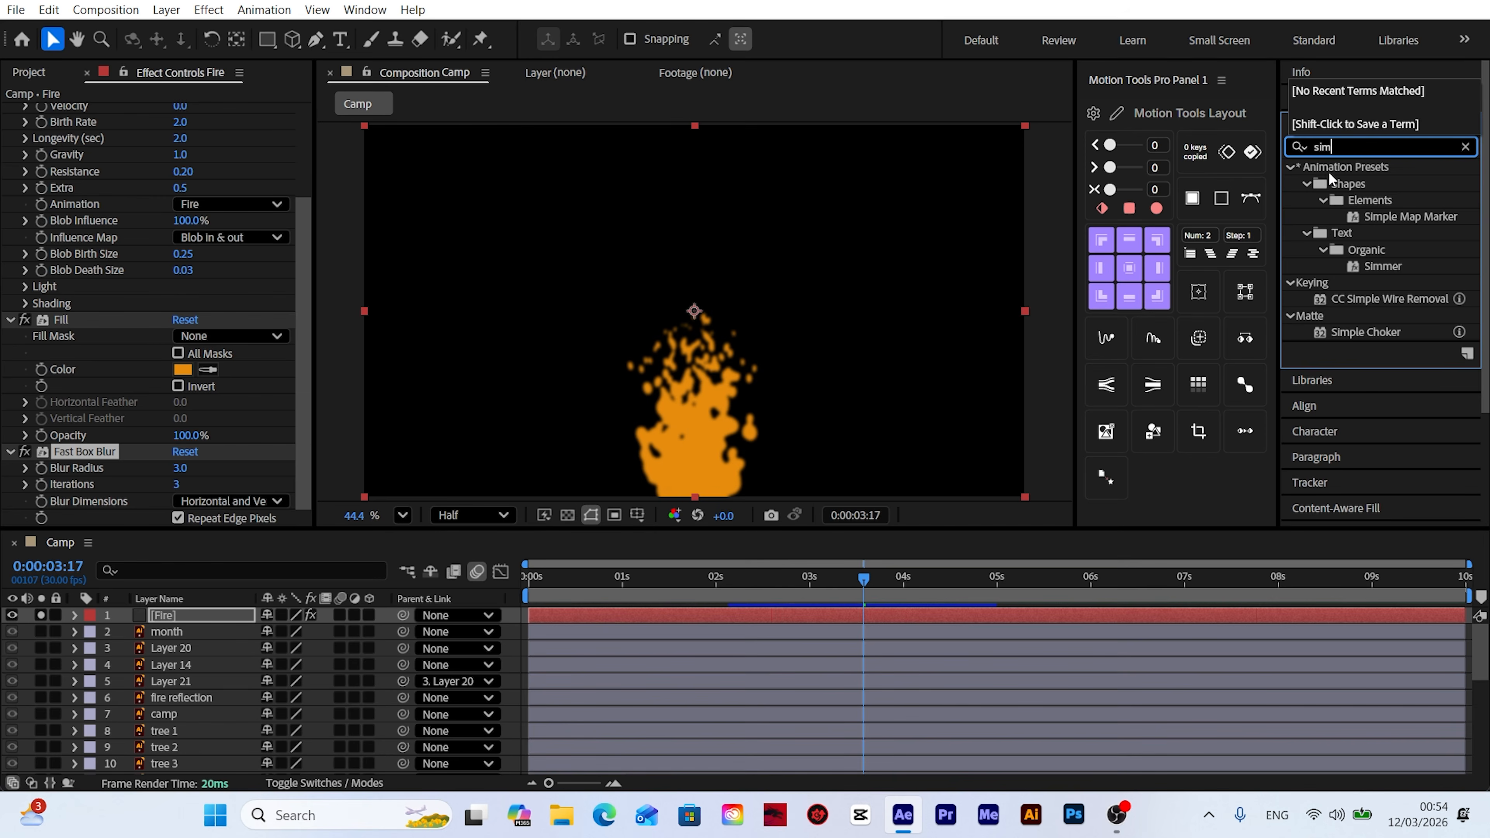
left_click_drag(1367, 331, 173, 615)
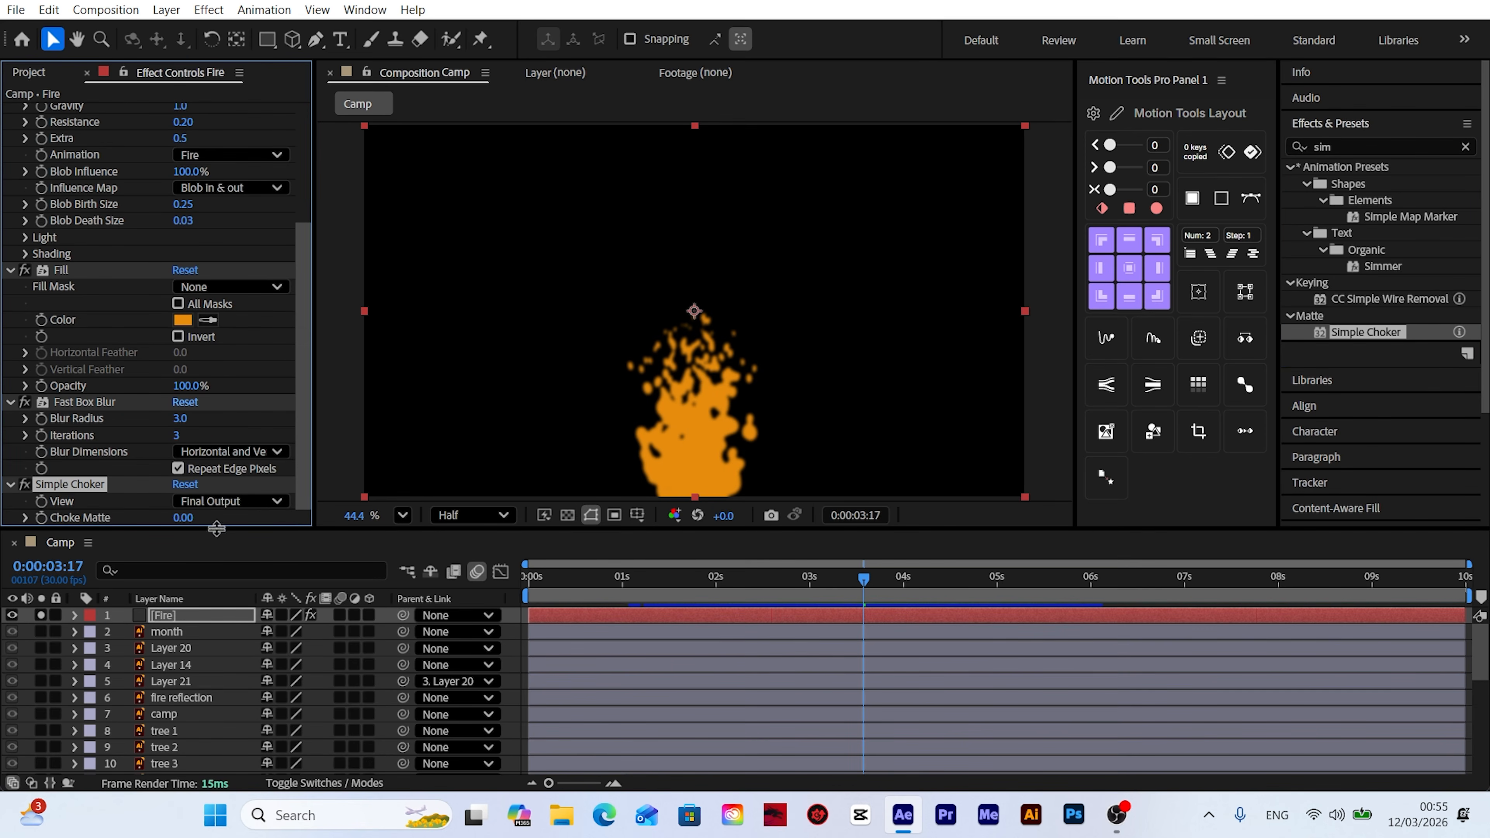
left_click(187, 517)
type("15")
key("Return")
key("space")
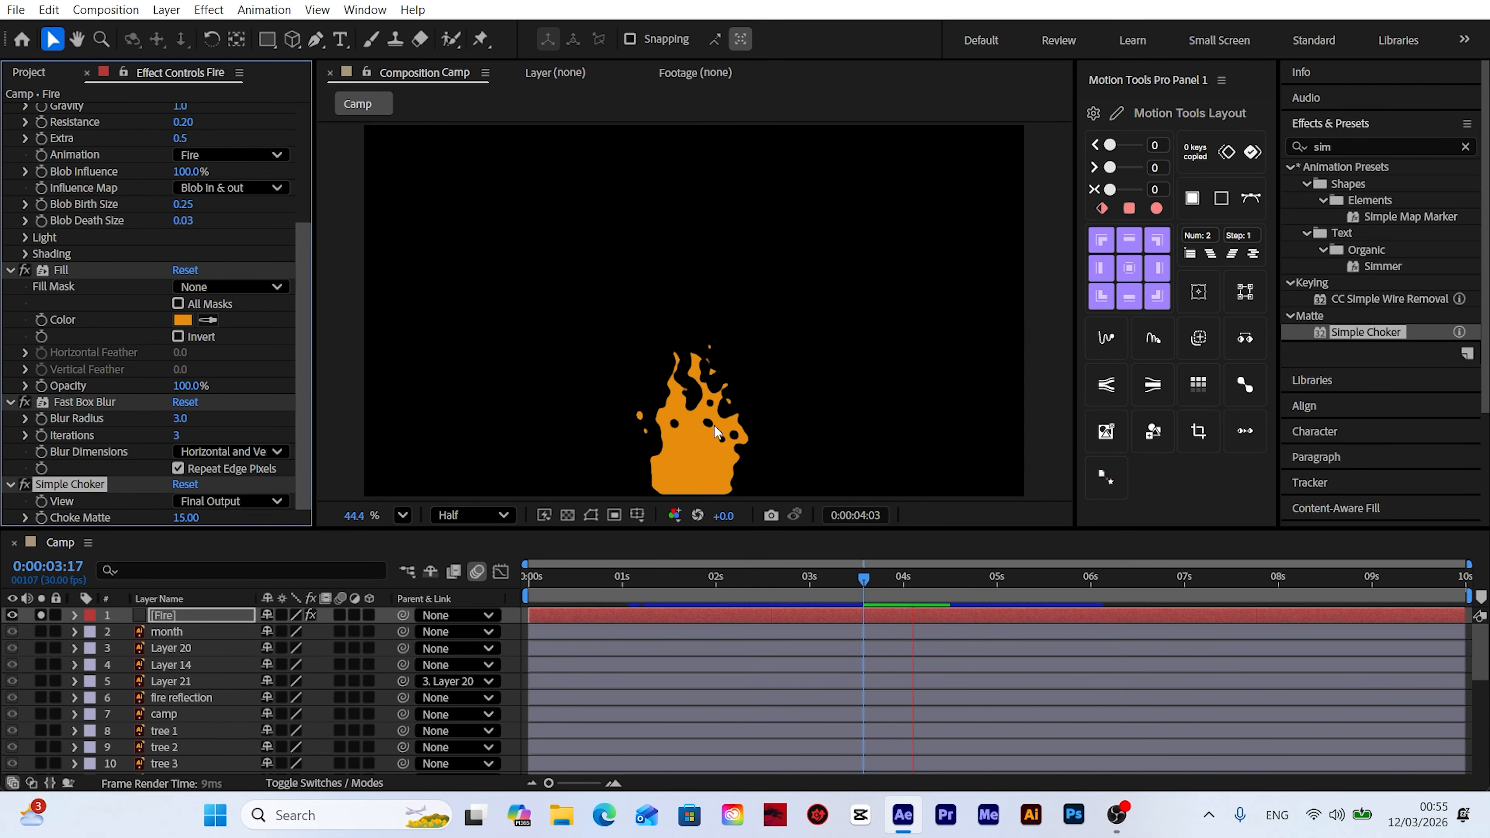
left_click_drag(860, 580, 940, 583)
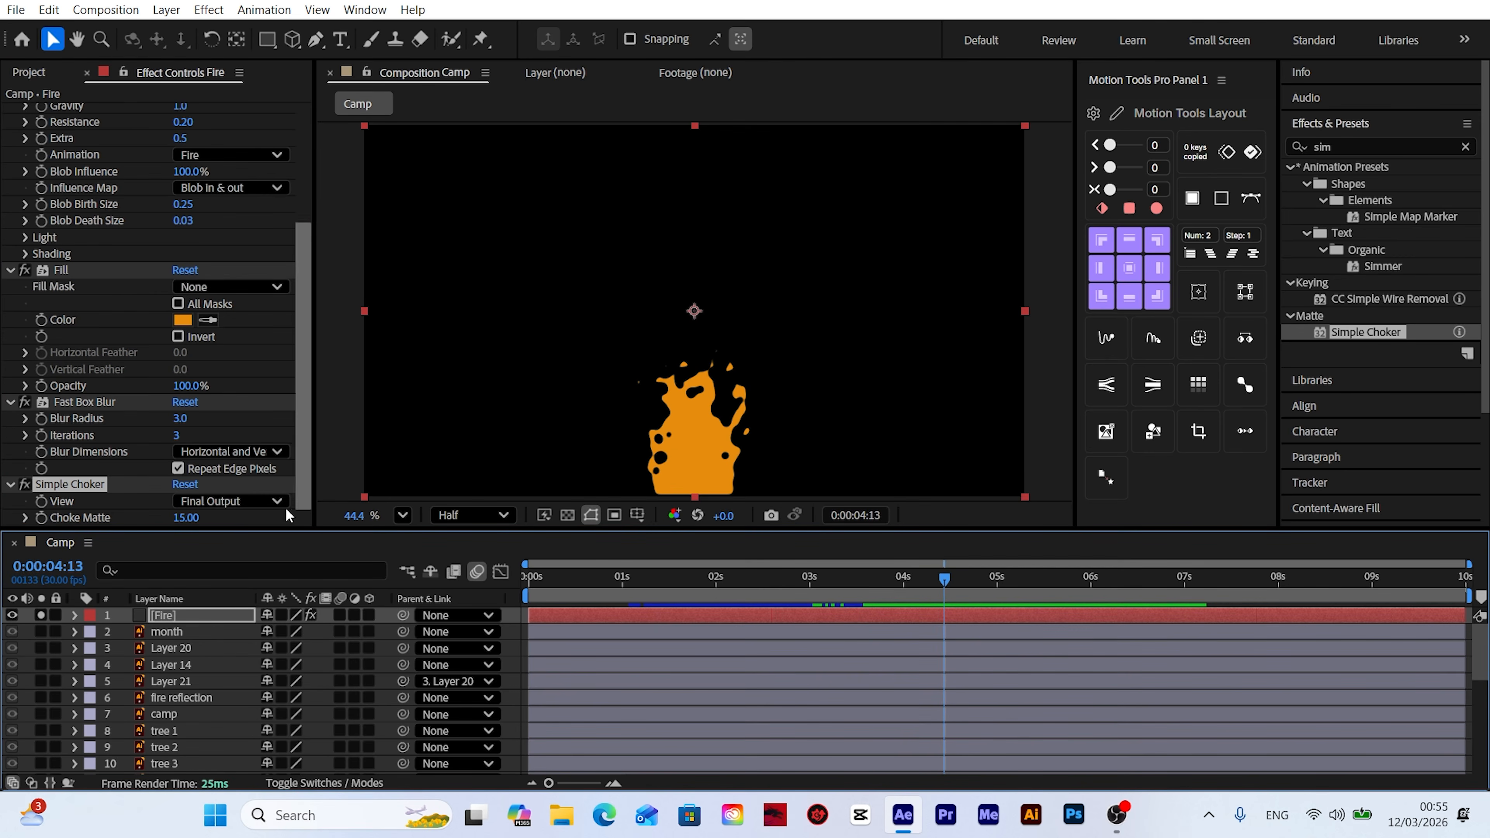
Step: Set the Fast Box Blur's Blur Radius to 5 and preview the softened flame
left_click(182, 418)
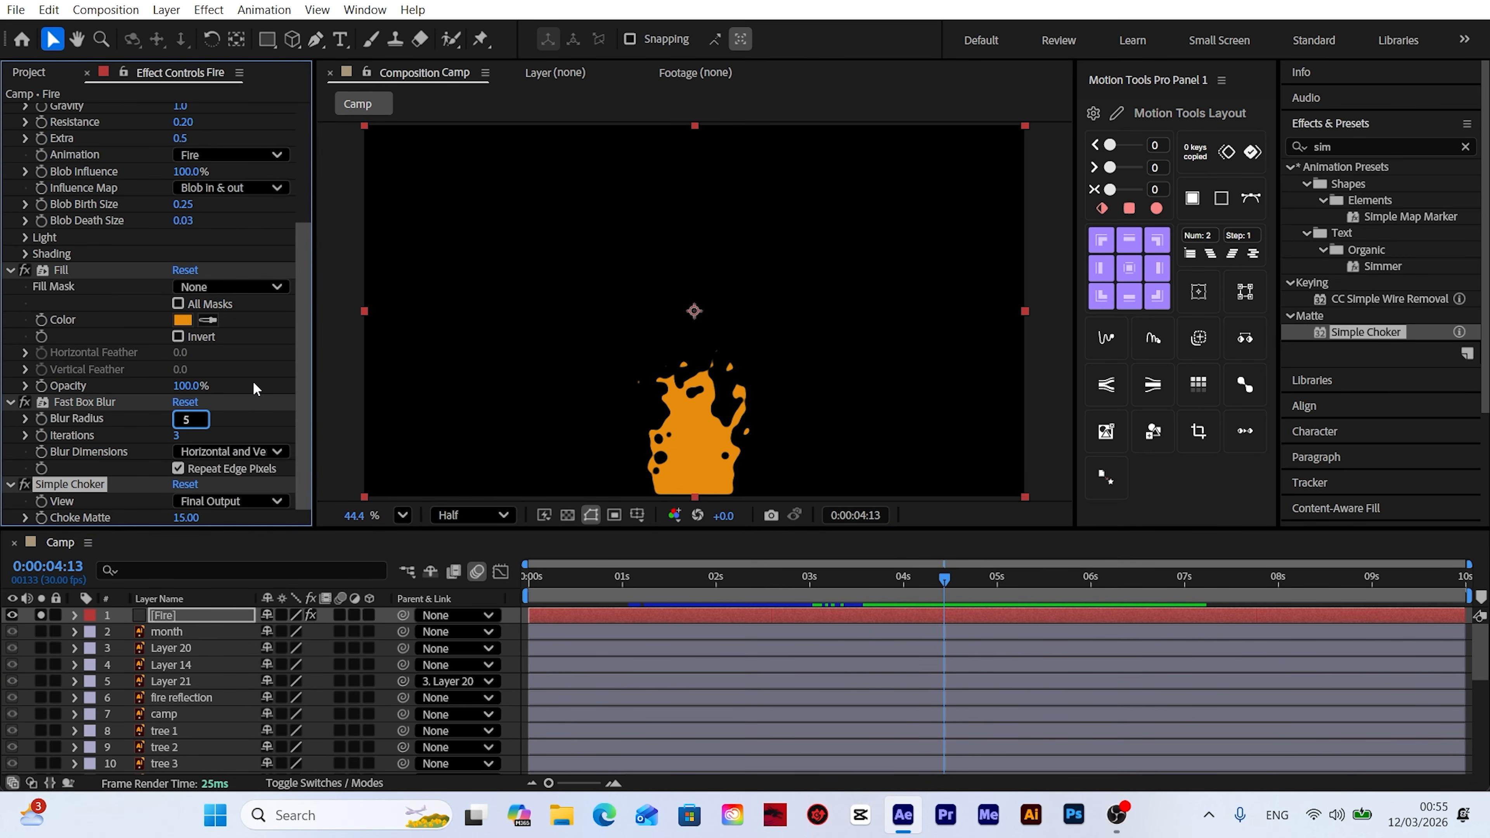
key("Return")
key("space")
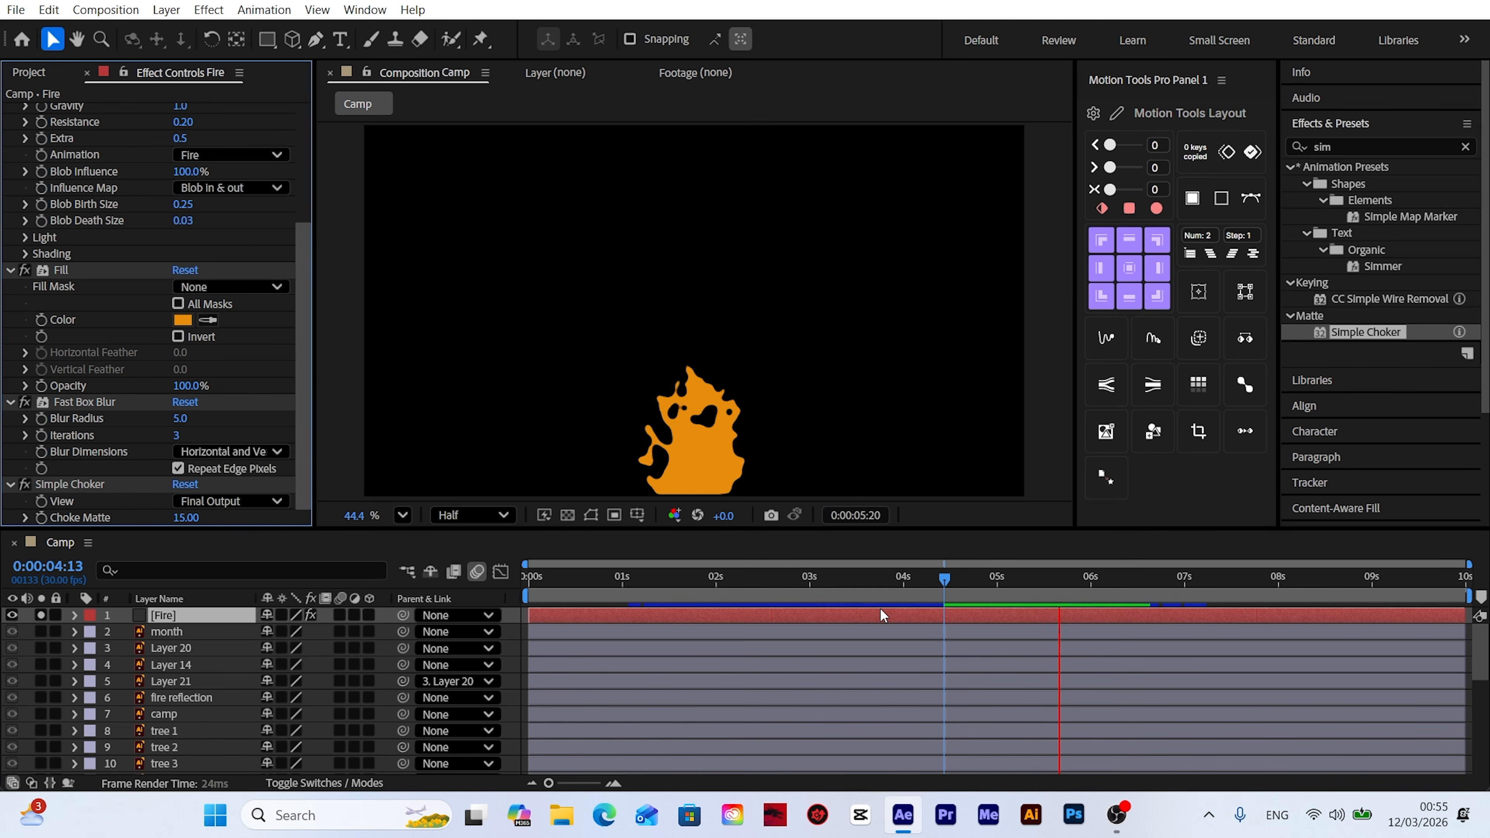
left_click_drag(942, 580, 856, 579)
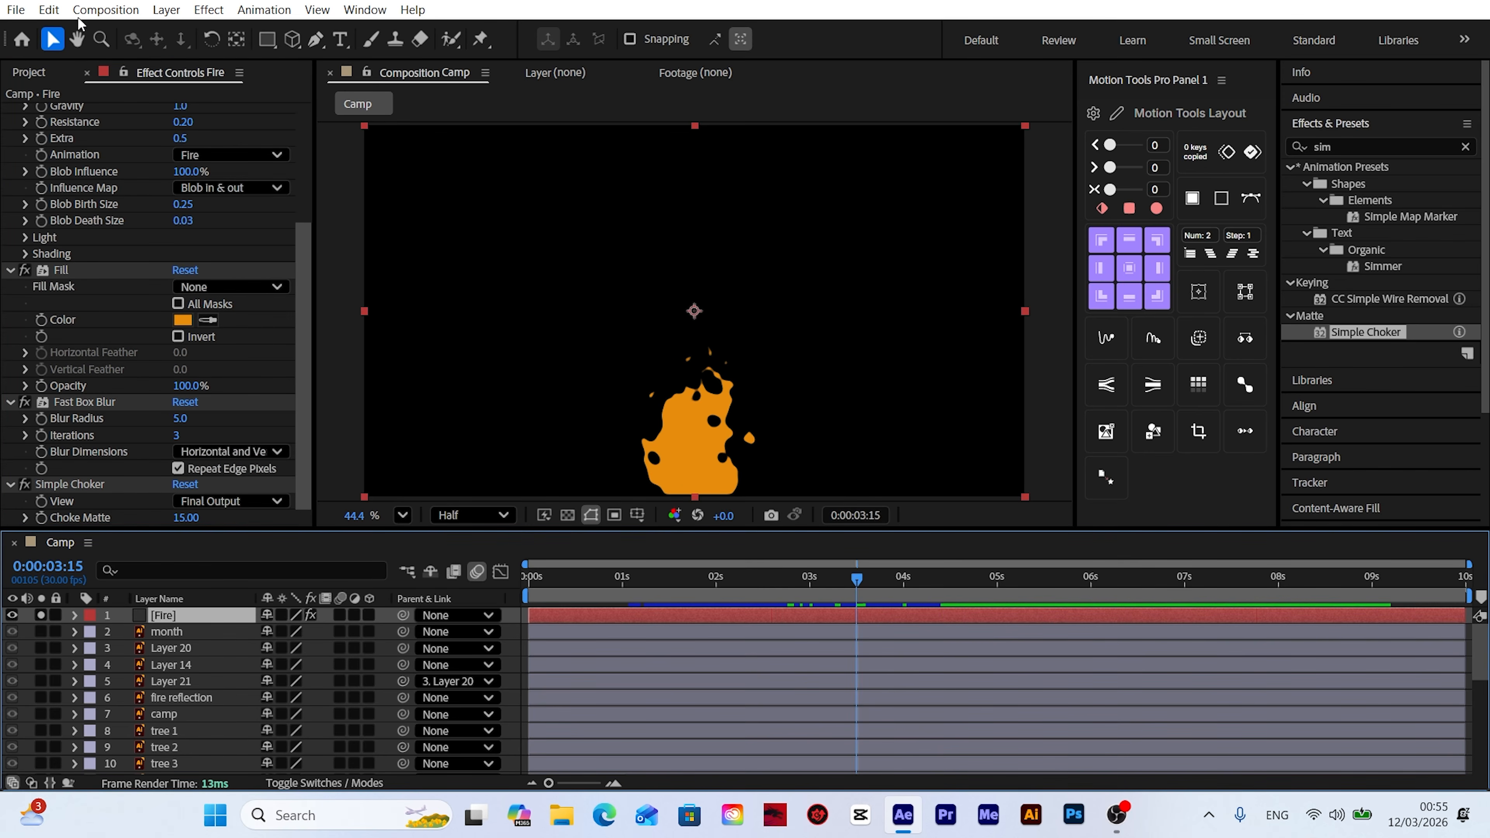
Step: Duplicate the Fire layer and set the copy's Fill color to D75A00
left_click(49, 9)
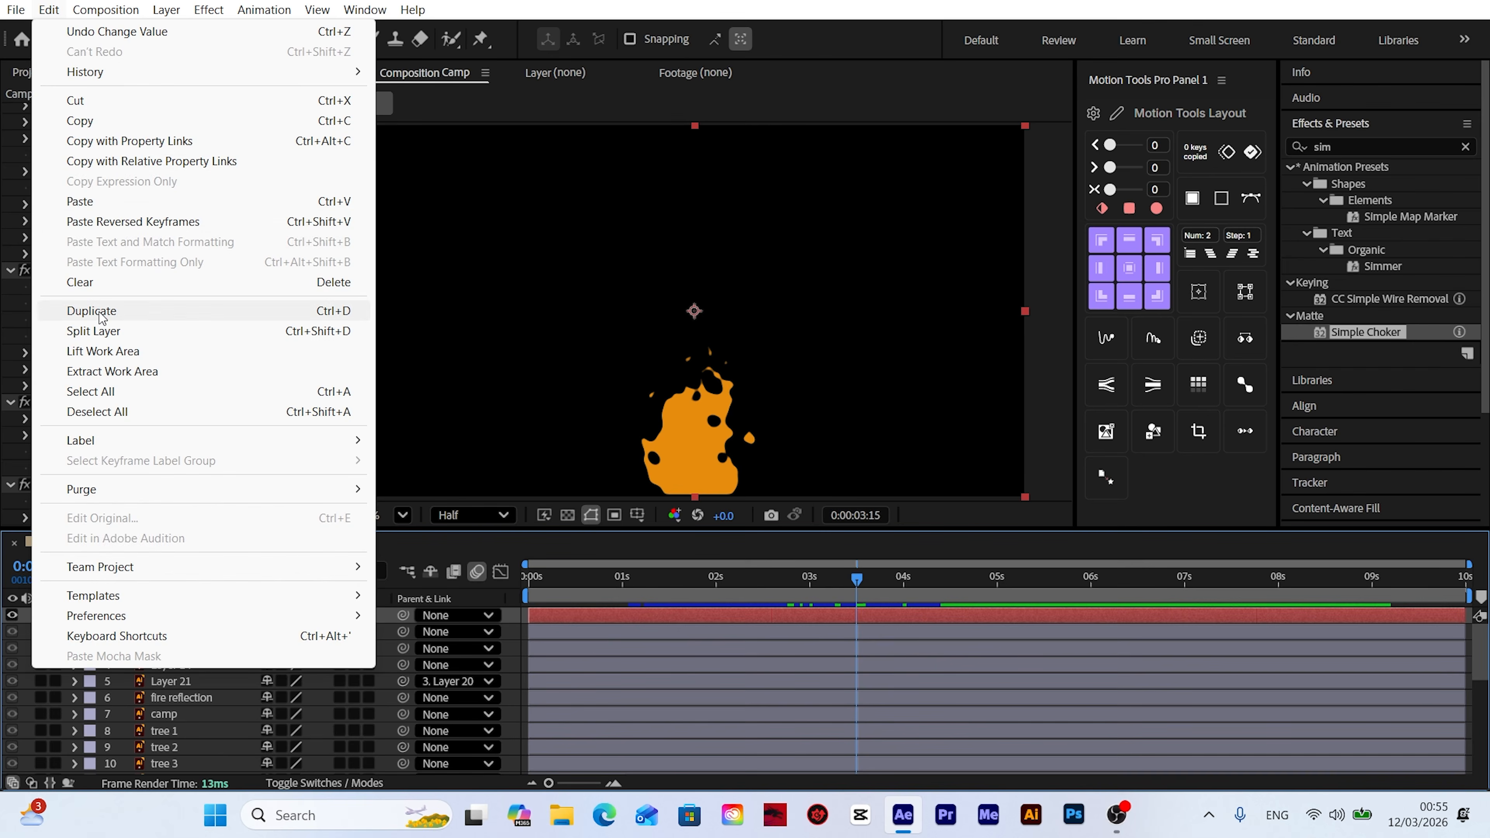
left_click(100, 318)
left_click(182, 496)
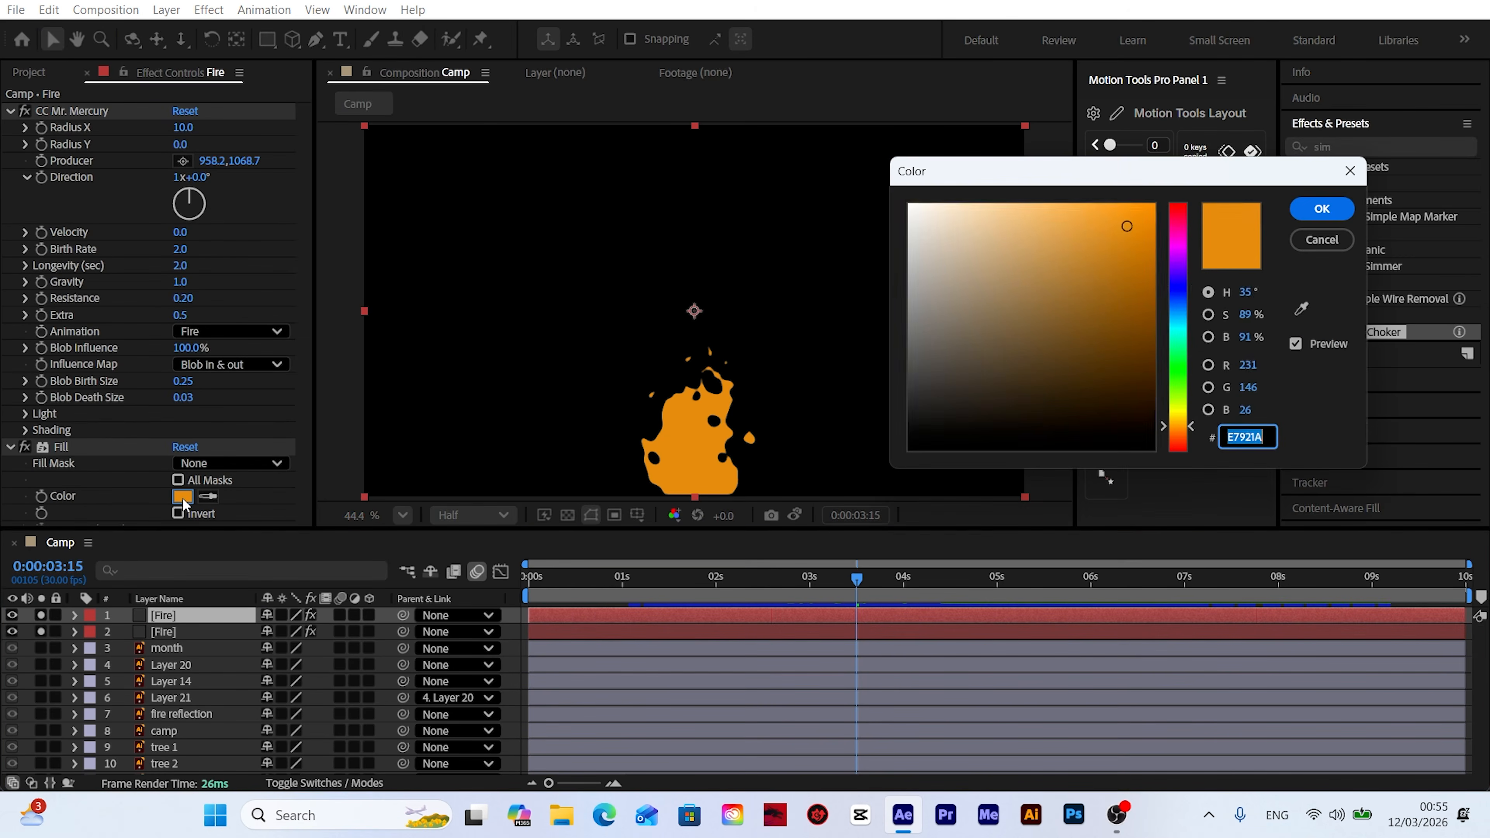
type("D75A00")
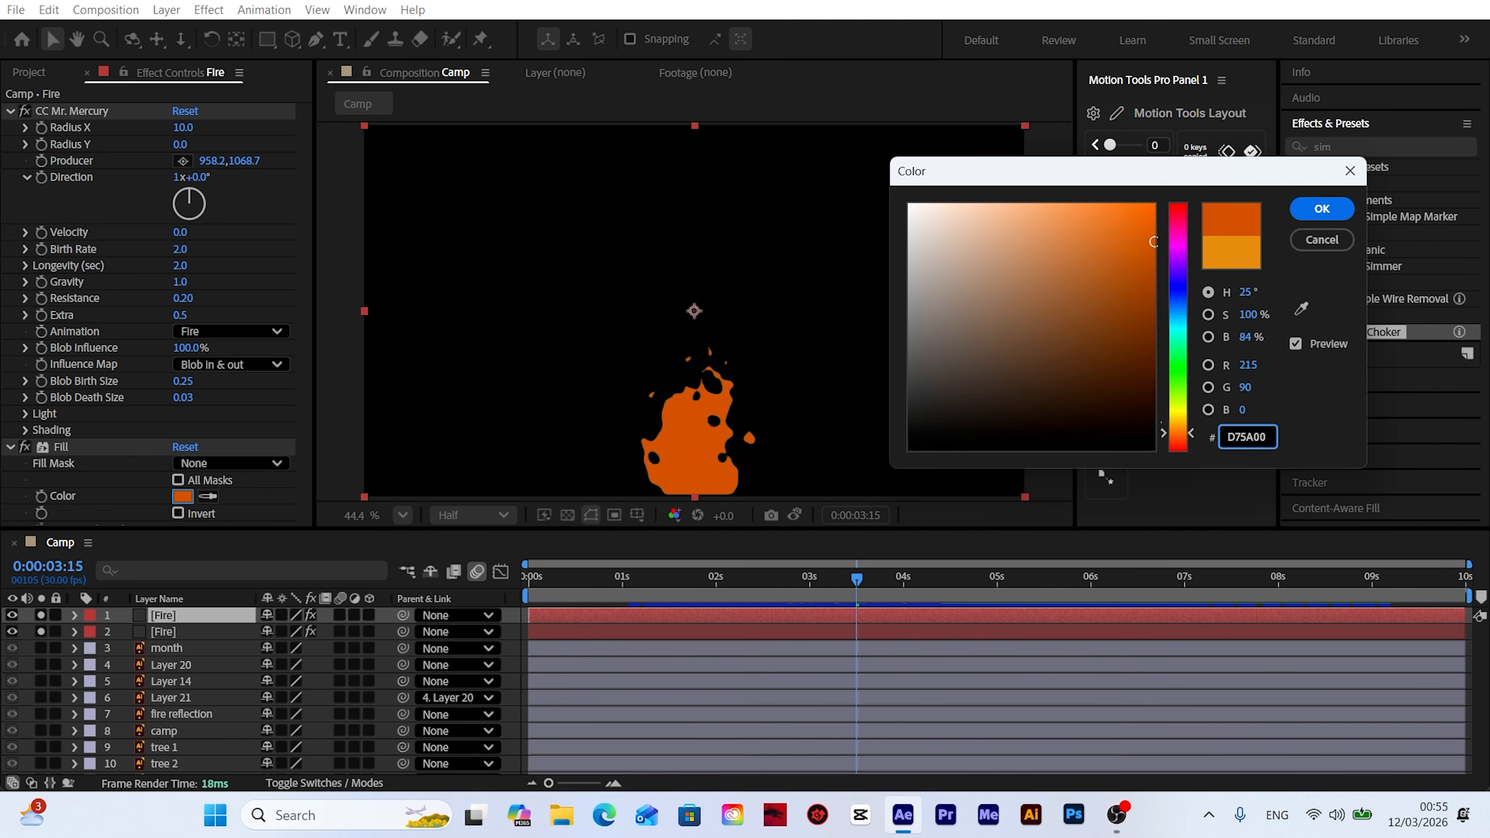
left_click(1321, 208)
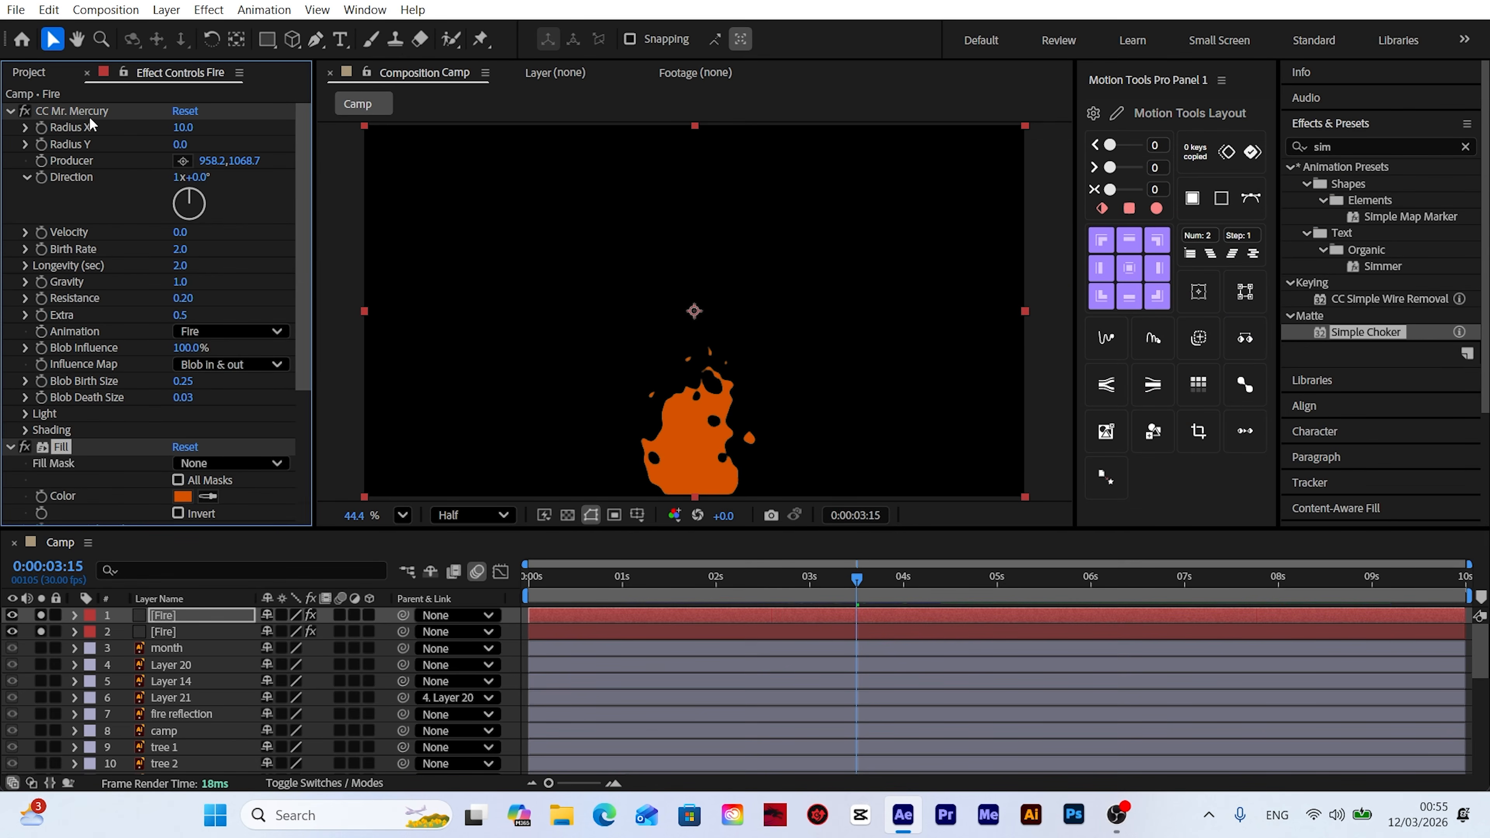
Step: Set the duplicate's CC Mr. Mercury Radius X to 8, Longevity to 1.5 and Resistance to 0.02, and preview the two-tone flame
left_click(184, 128)
key("Return")
left_click(180, 265)
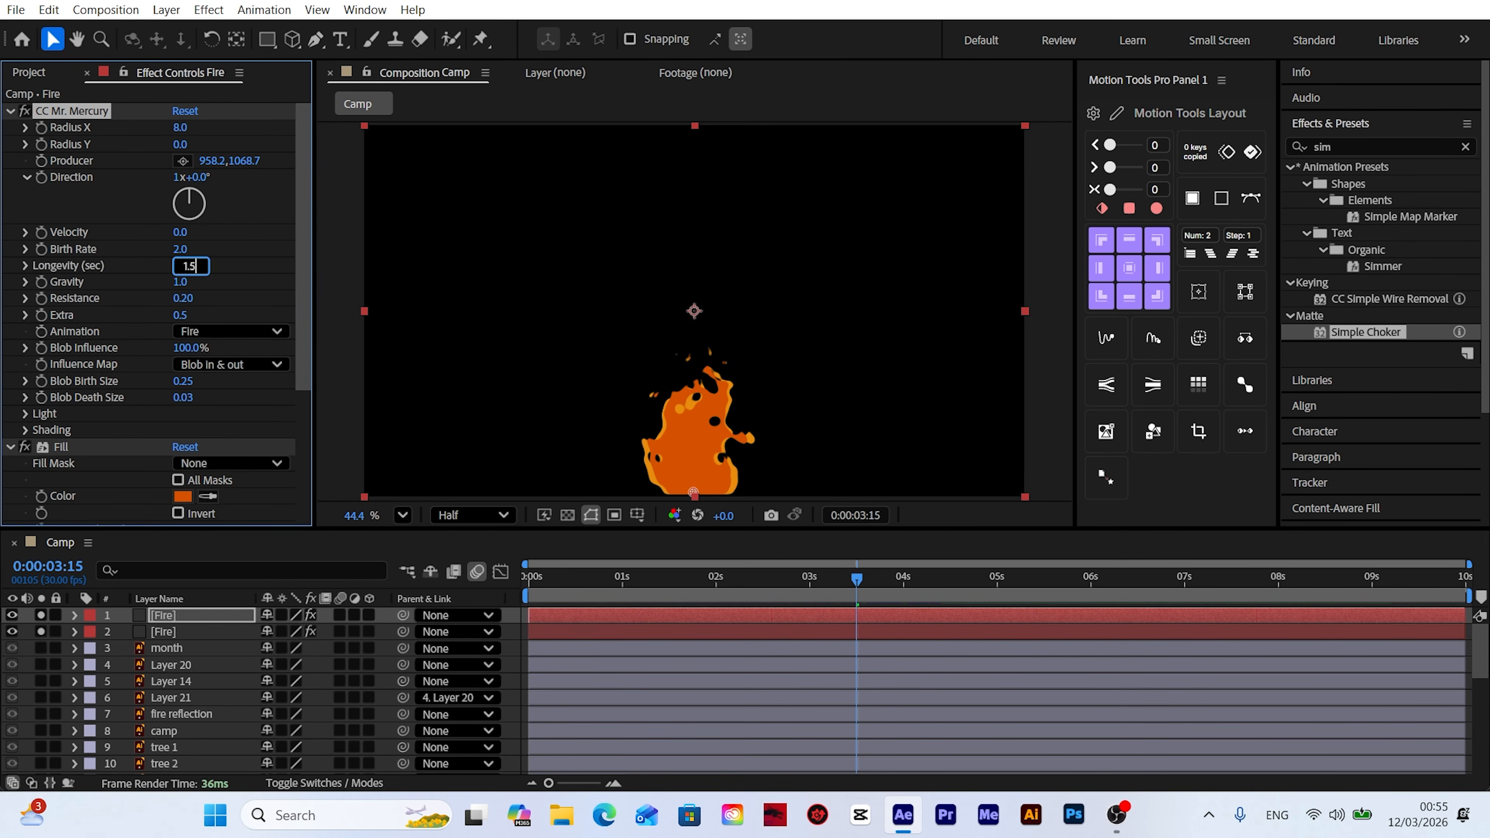
key("Return")
left_click(183, 300)
type("0.02")
key("Return")
key("space")
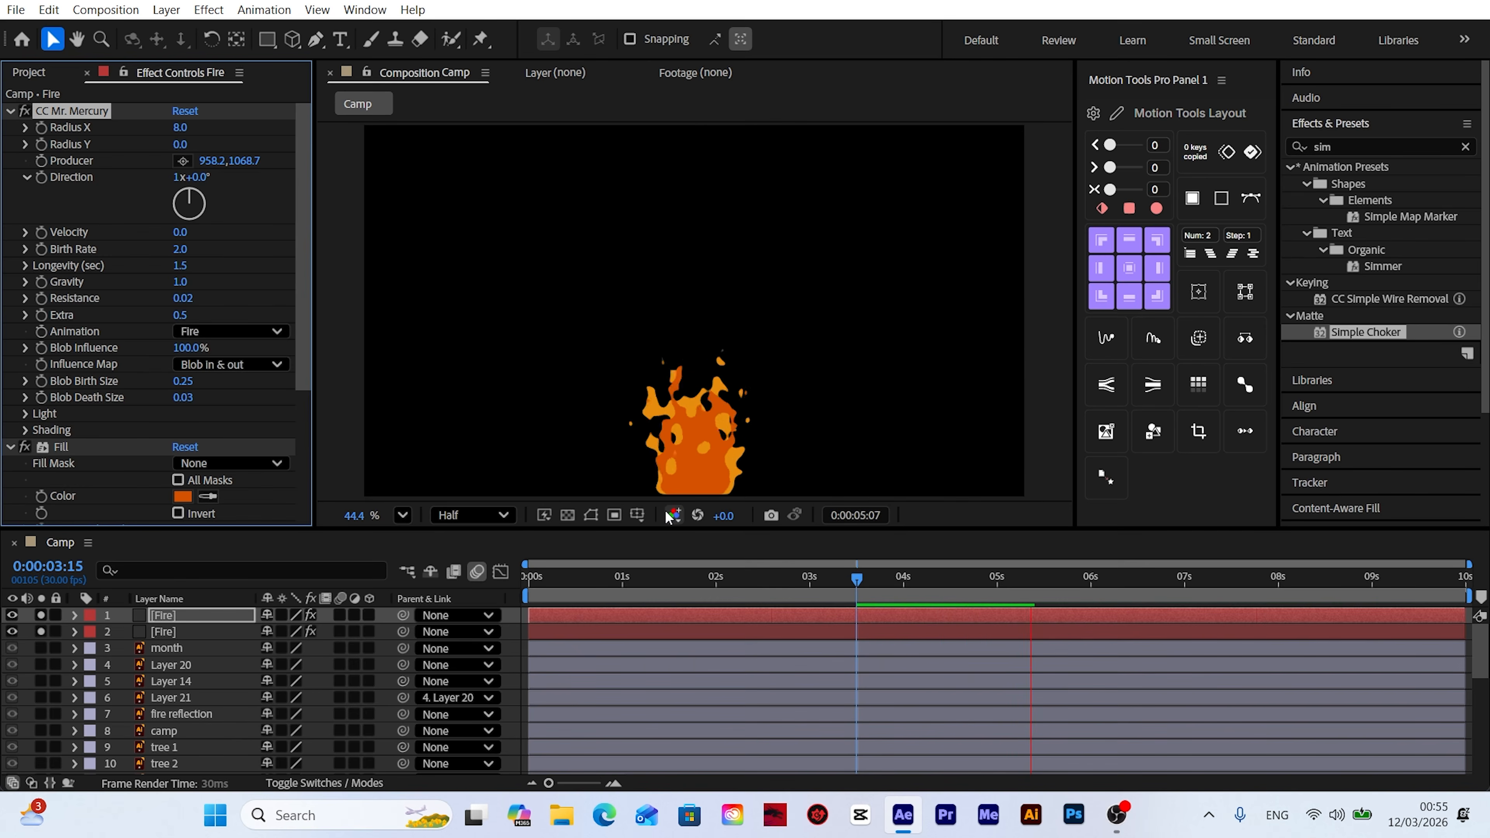
mouse_move(854, 580)
left_mouse_down()
mouse_move(812, 581)
mouse_move(859, 580)
mouse_move(840, 581)
left_mouse_up()
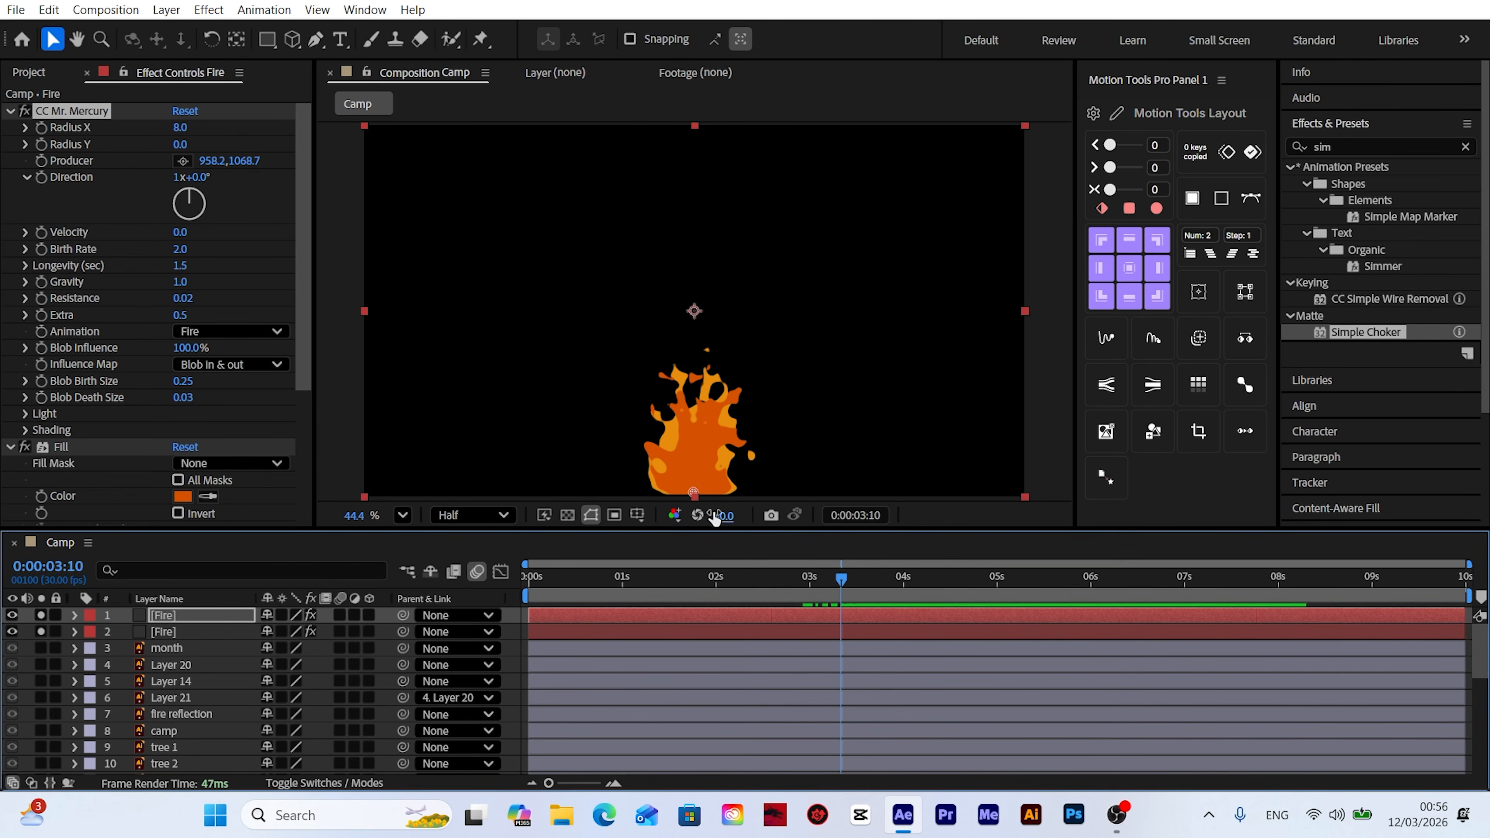
Step: Duplicate the topmost Fire layer and set the new copy's Fill color to D71500
left_click(175, 619)
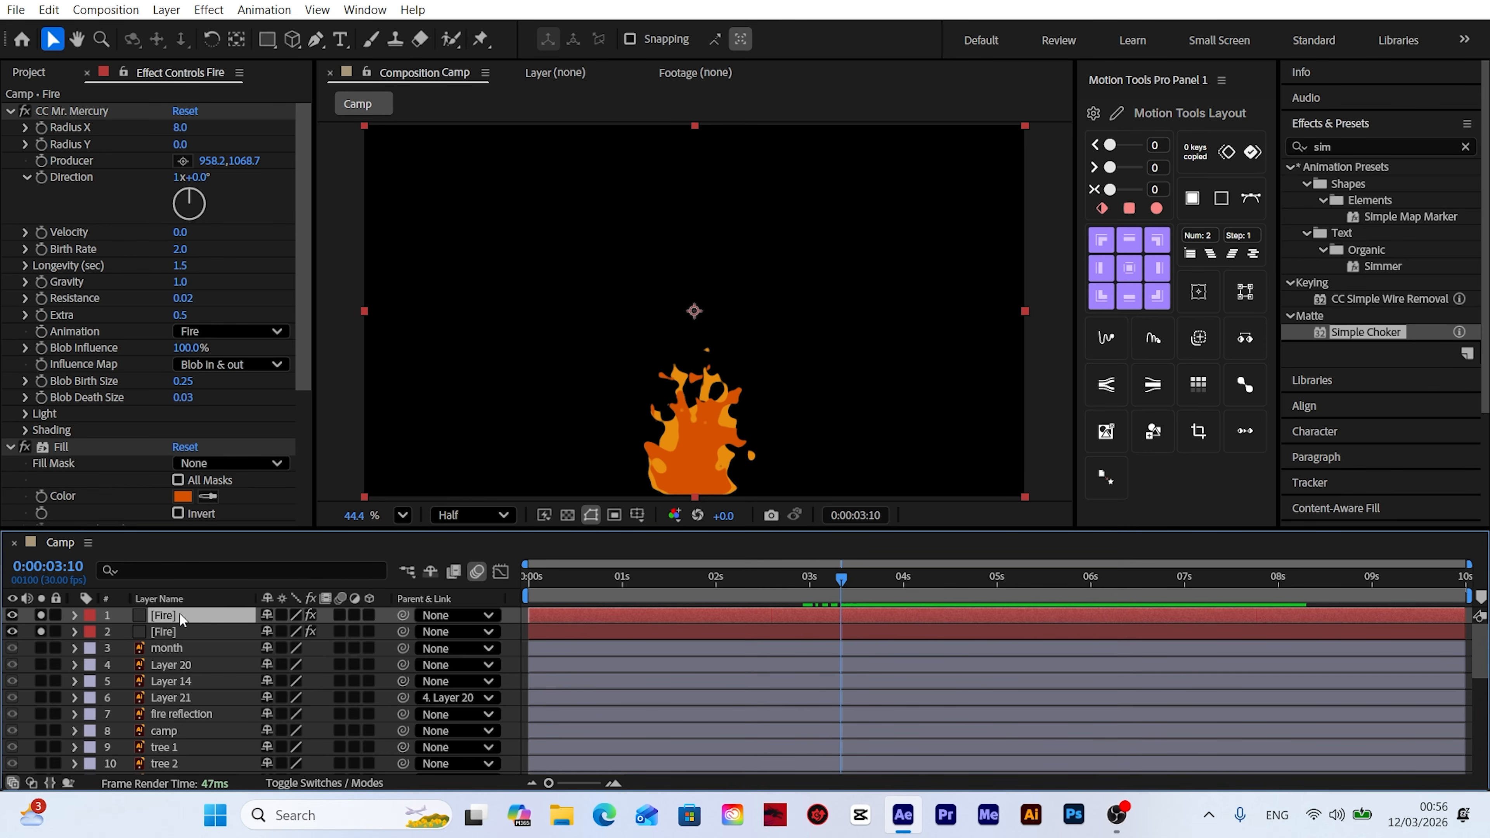
left_click(48, 9)
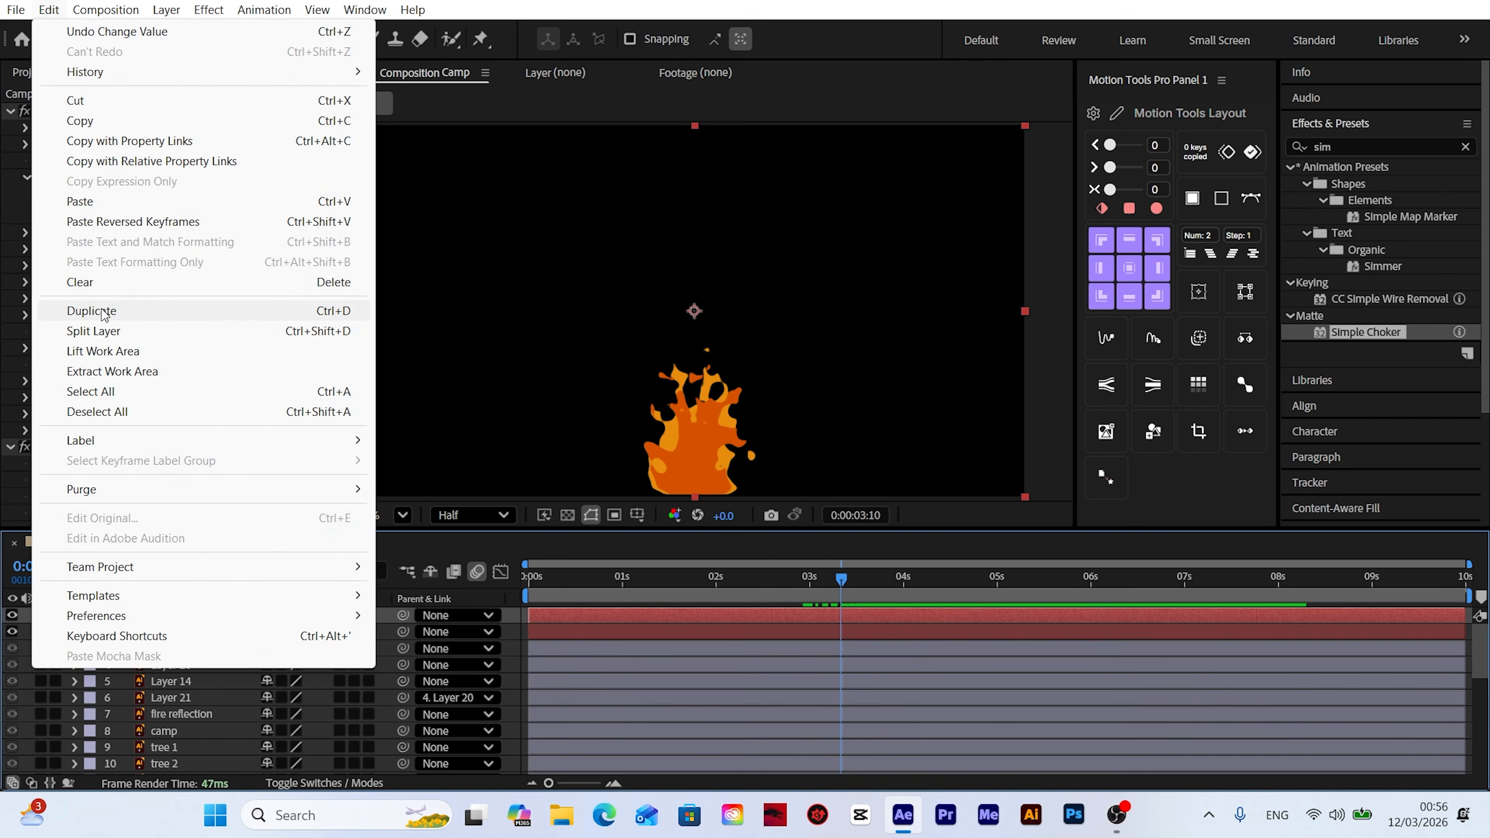
left_click(103, 313)
left_click(182, 496)
type("D")
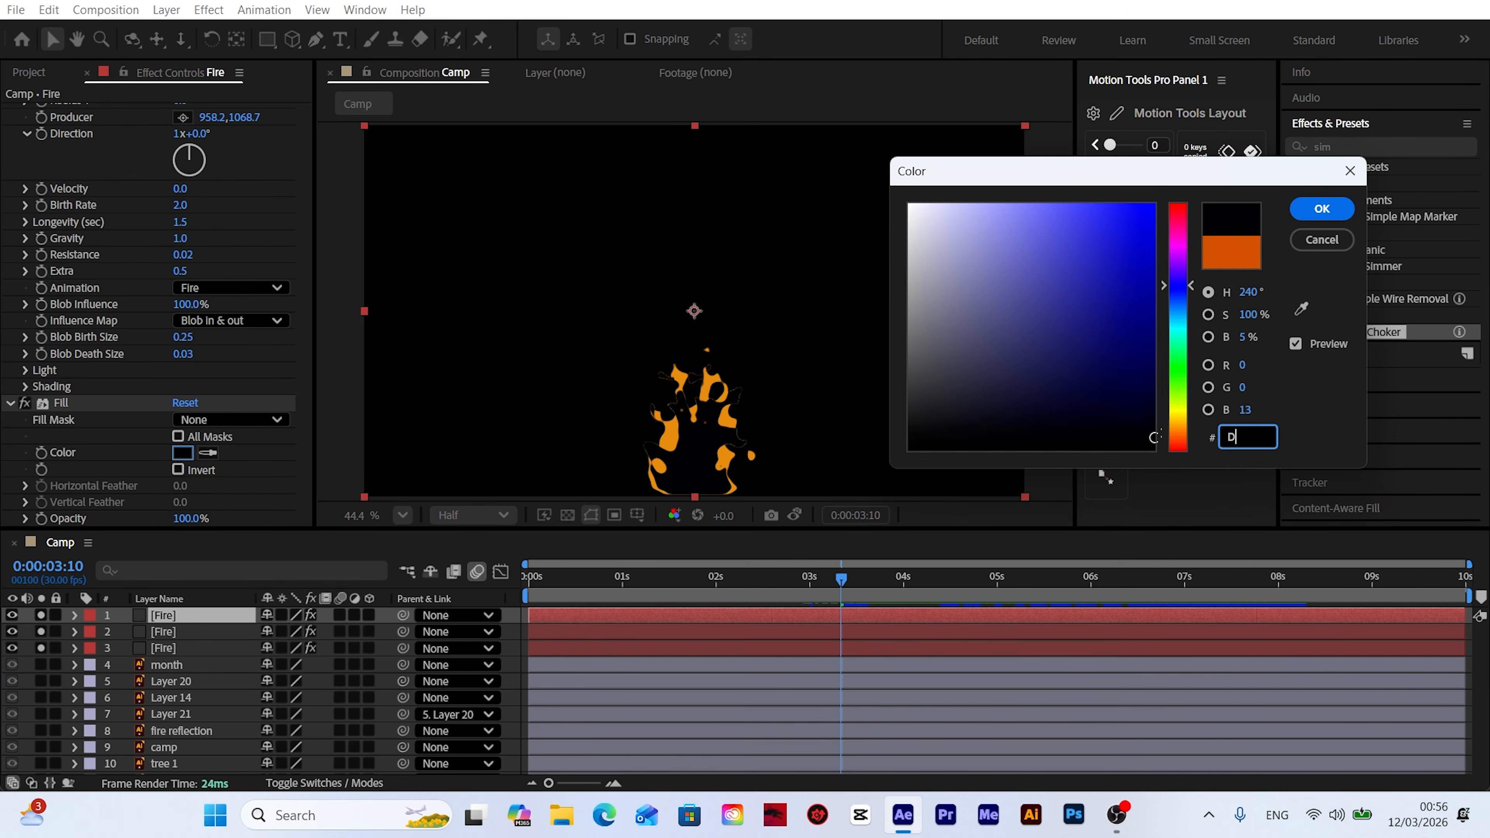
type("71500")
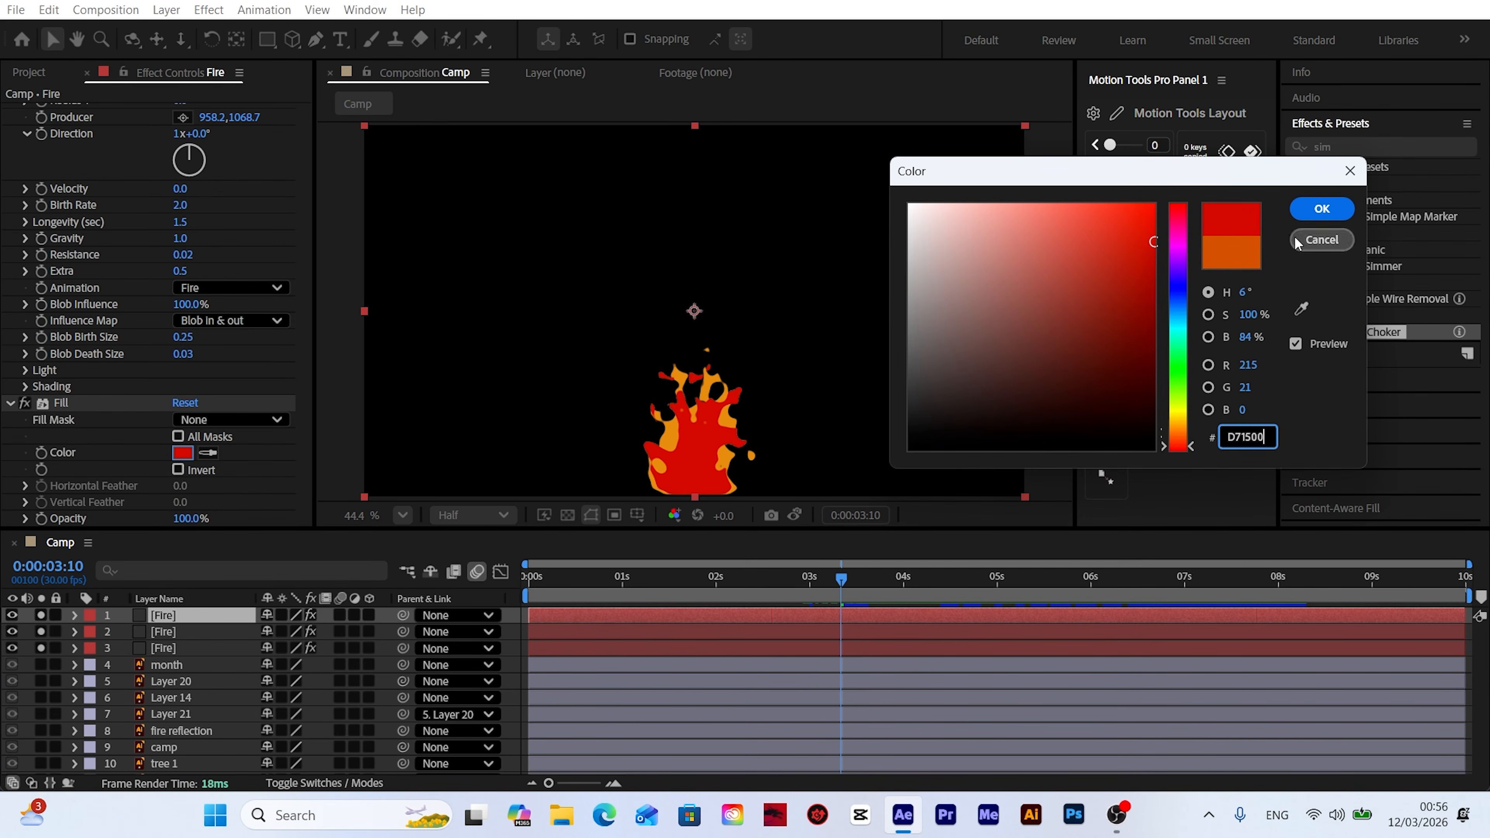
left_click(1331, 212)
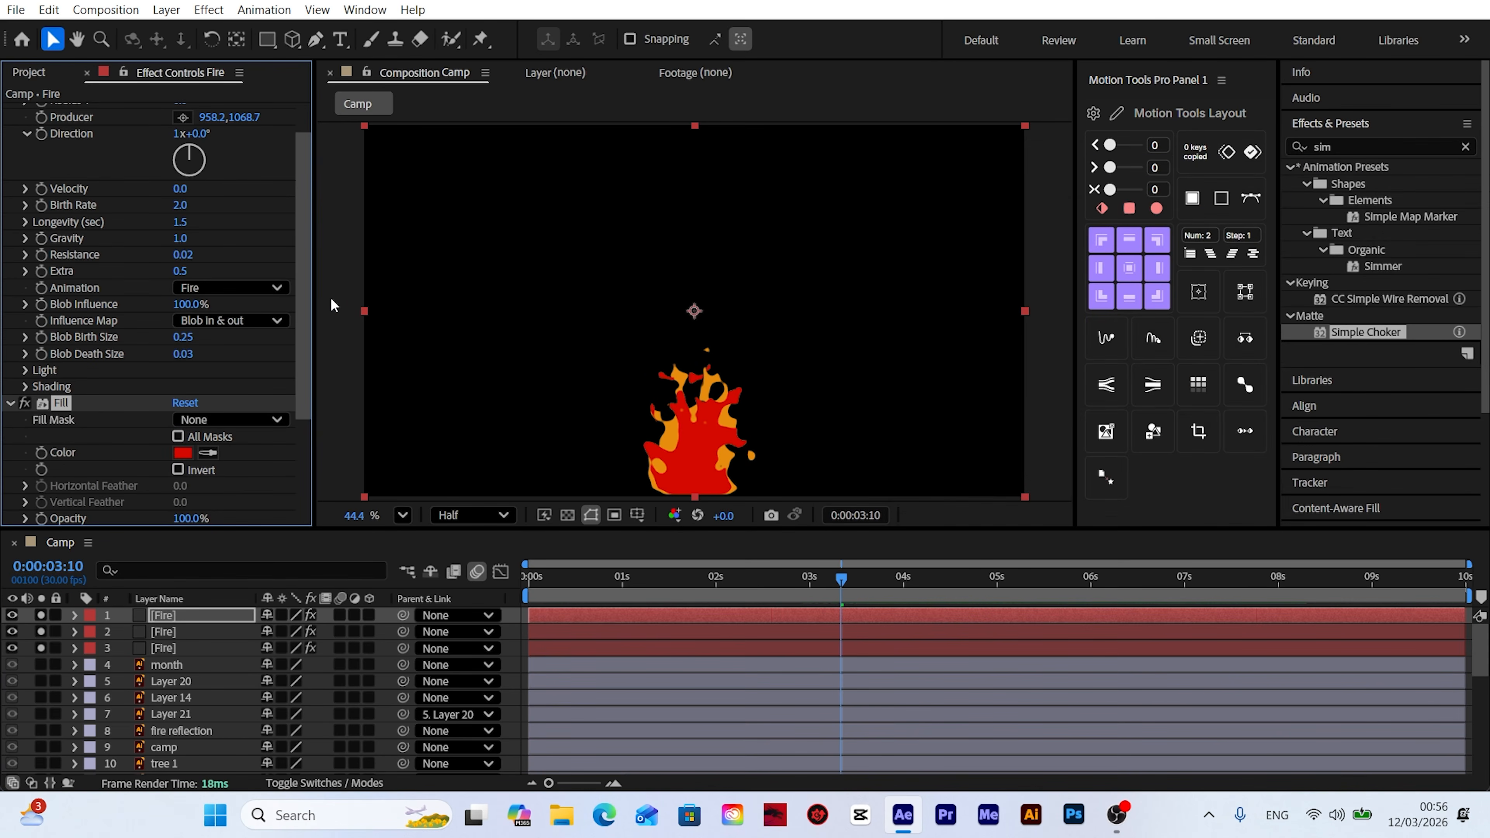
Step: Set the red flame's CC Mr. Mercury Radius X to 5, Birth Rate to 1.5 and Longevity to 1.2, and preview the fire
scroll(228, 287, "up", 2)
left_click(181, 127)
type("5")
left_click(141, 110)
left_click(179, 248)
type("1.")
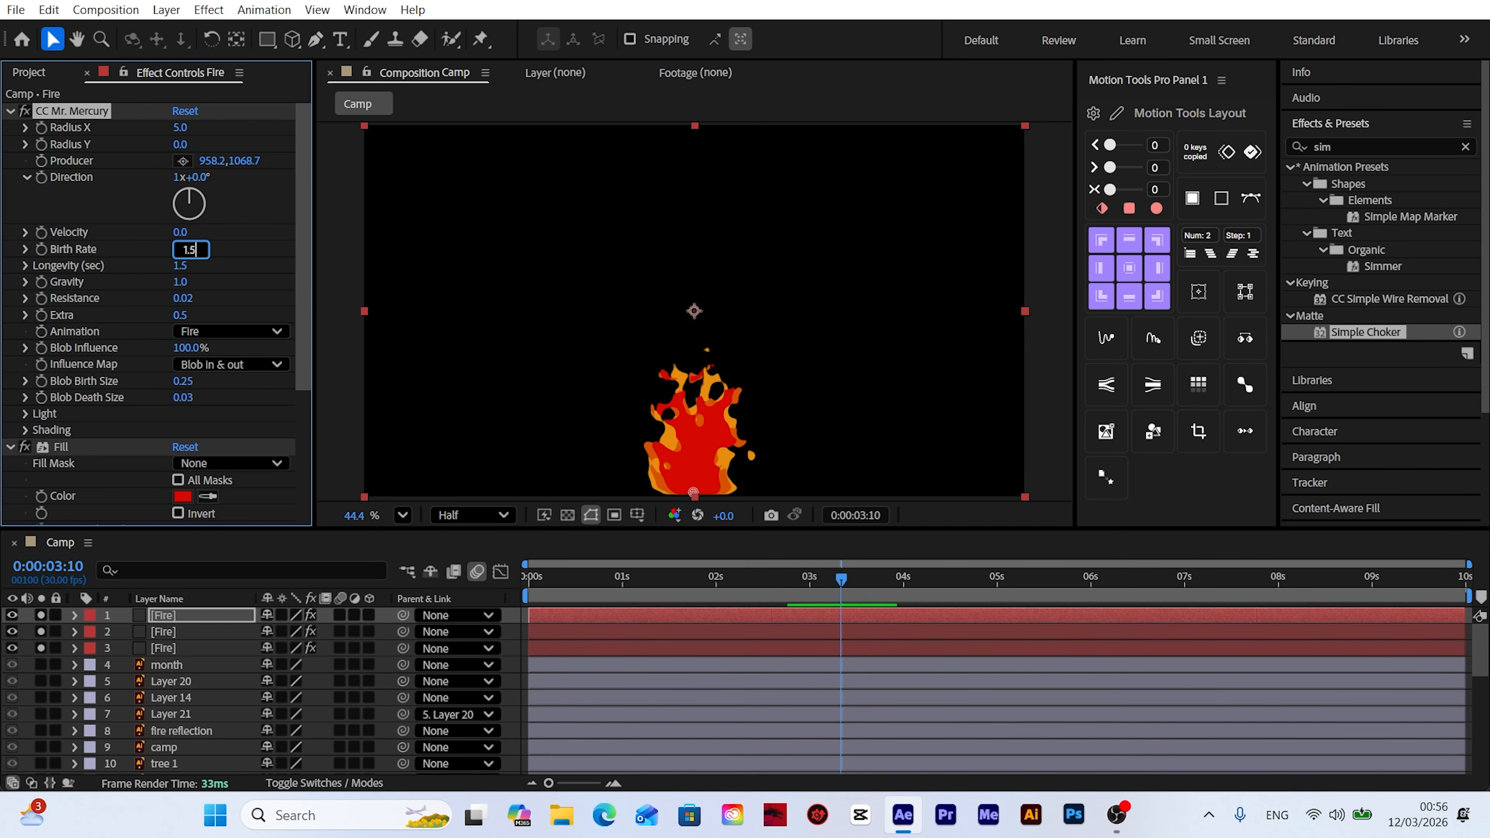
left_click(184, 267)
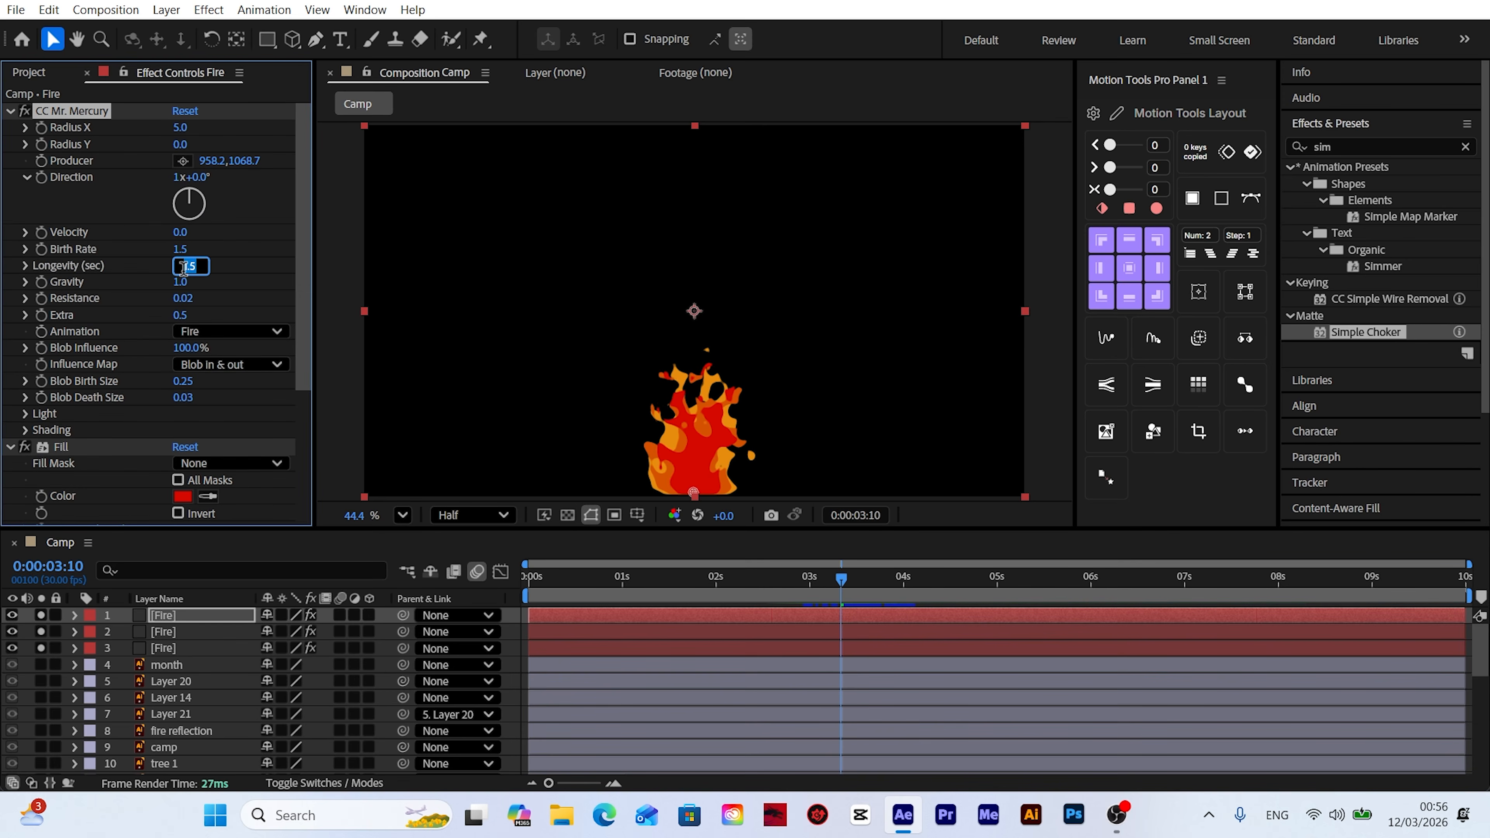
key("Return")
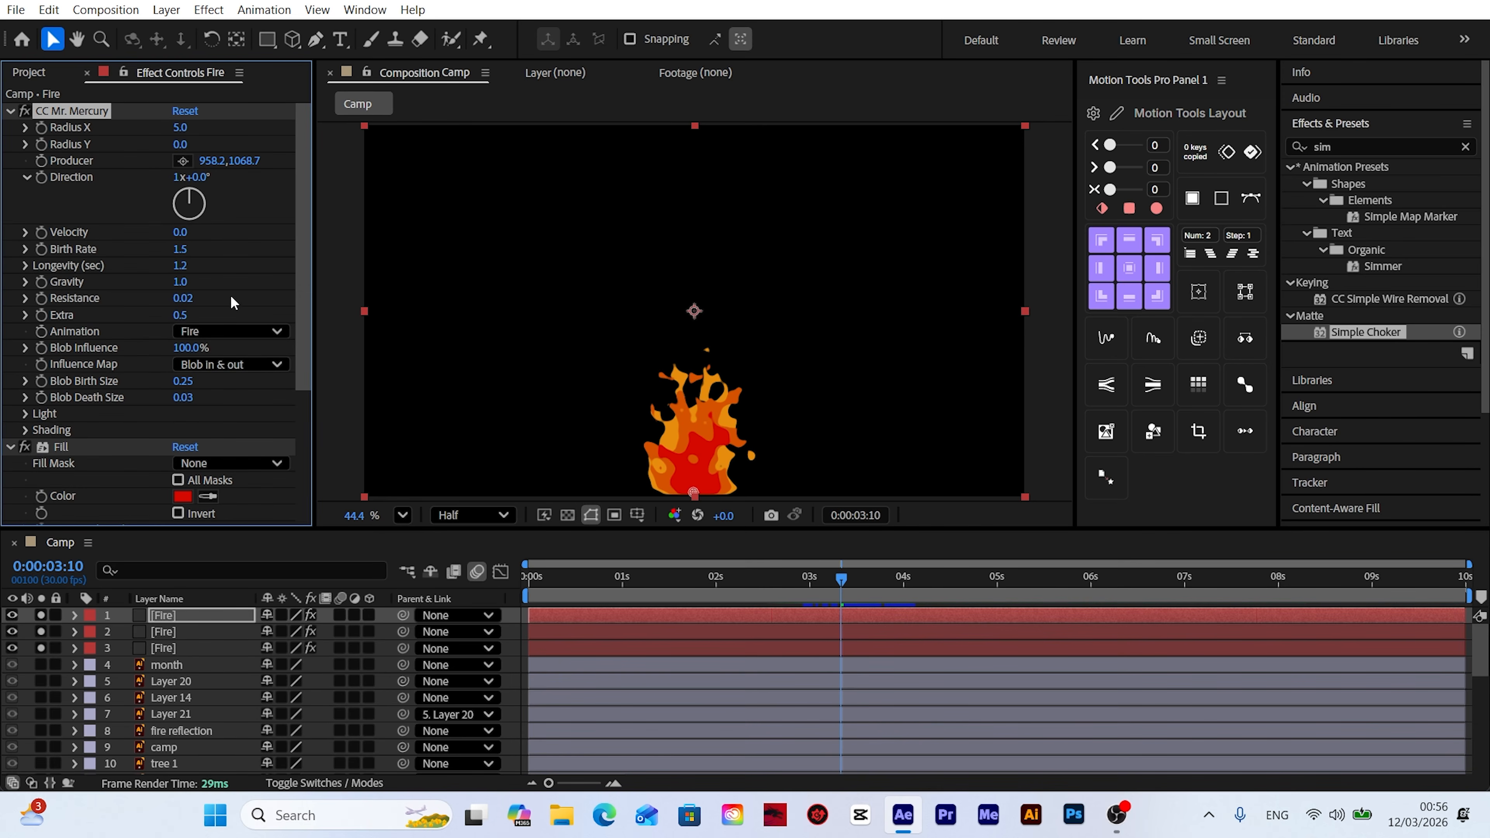
key("space")
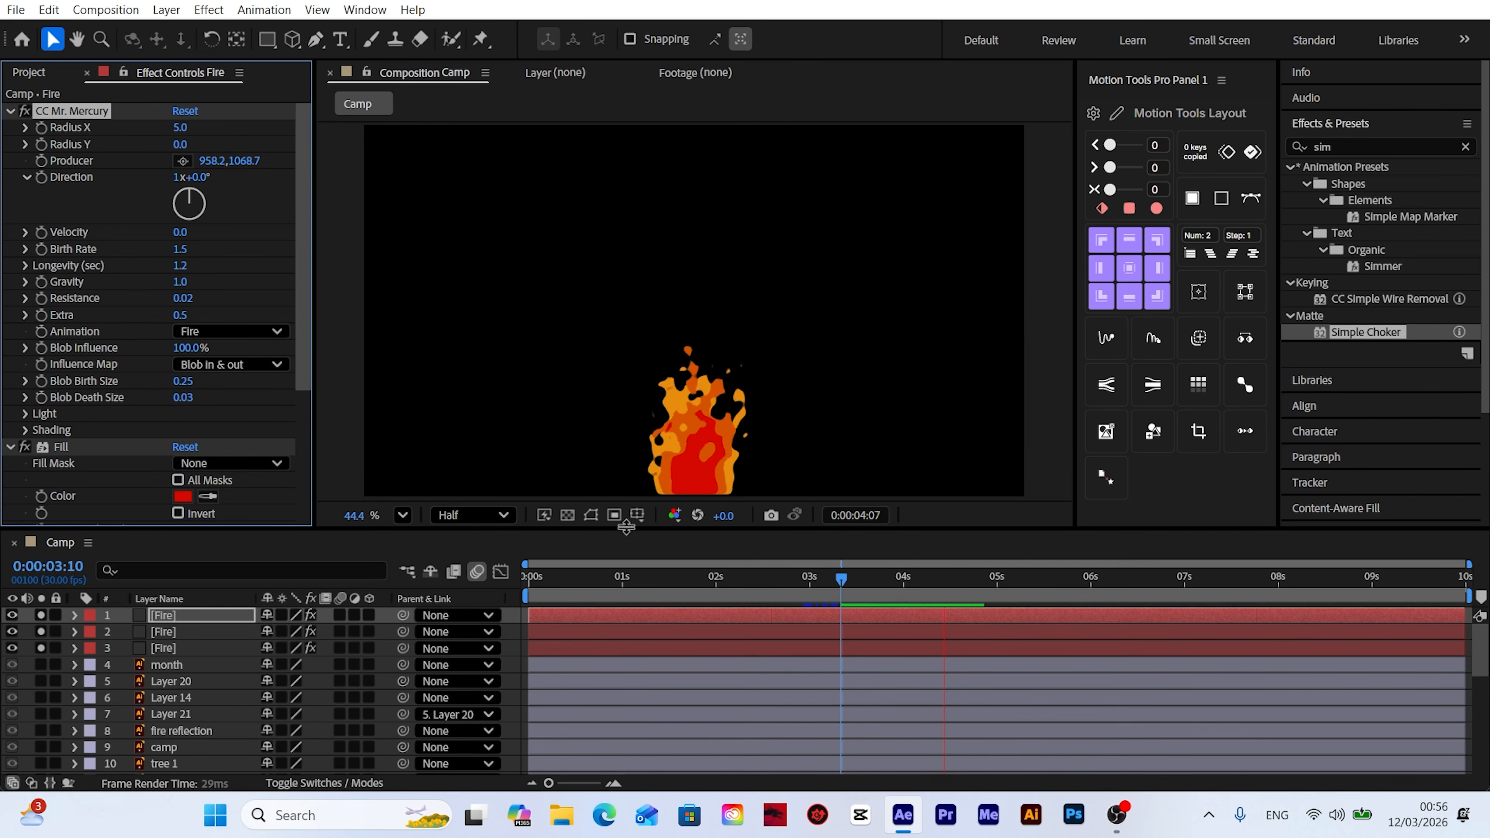
left_click_drag(818, 579, 933, 601)
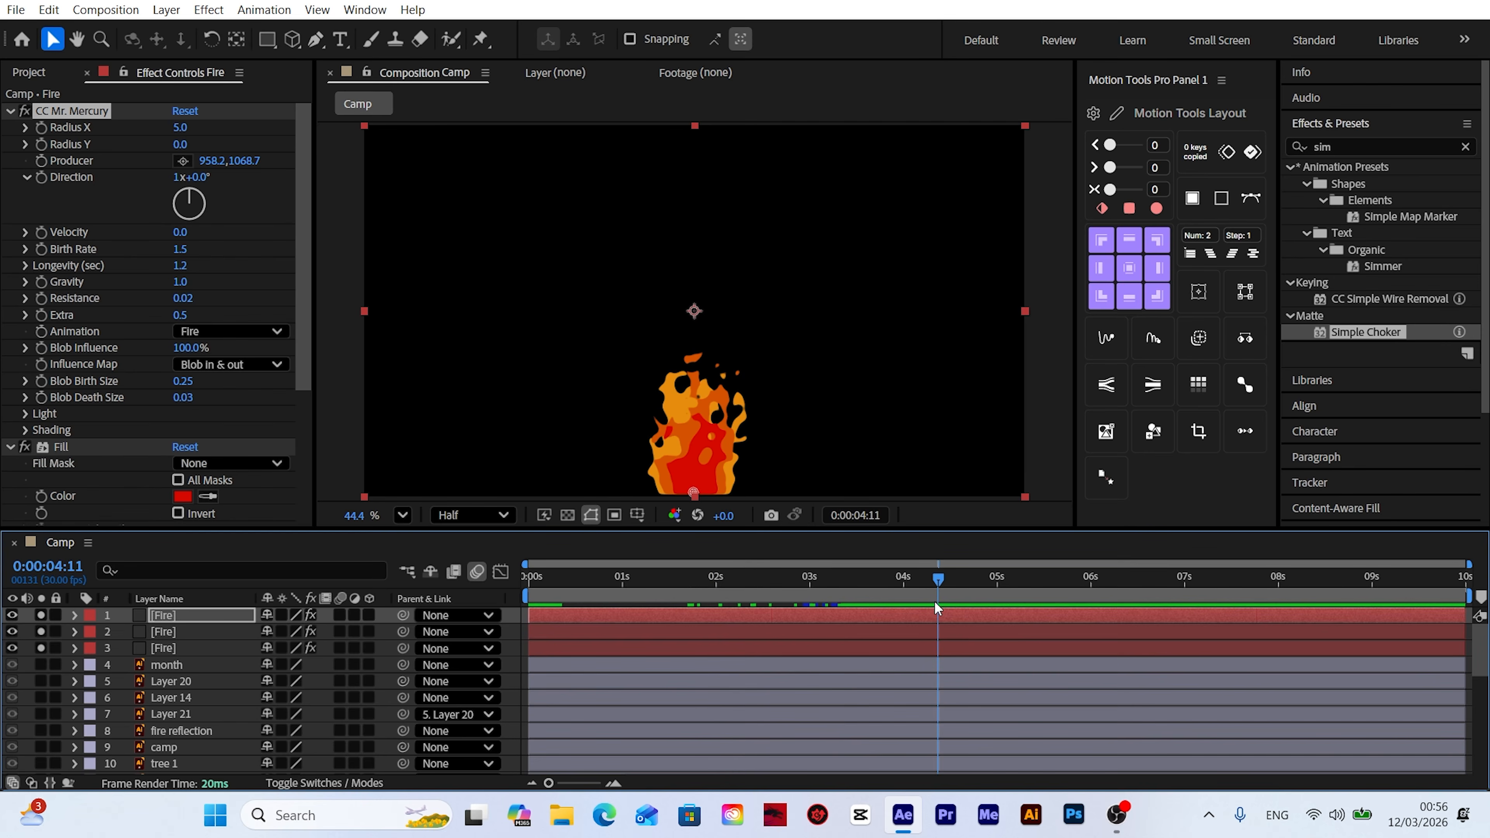
Step: Turn off solo on the three Fire layers and pre-compose them into a composition named Fire comp
left_click_drag(41, 648, 40, 615)
left_click(163, 648)
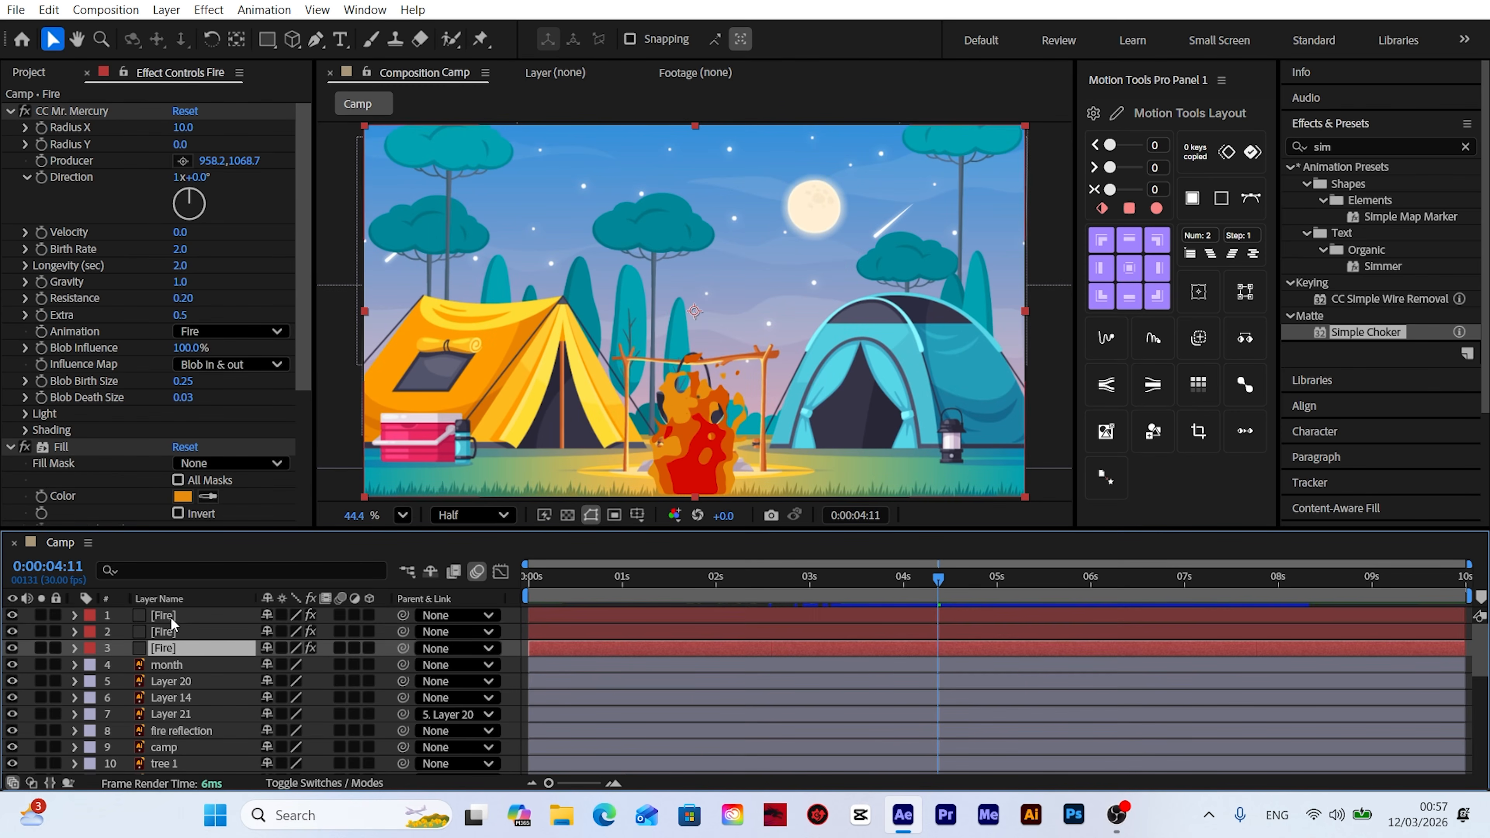
left_click(171, 616, "shift")
left_click(166, 9)
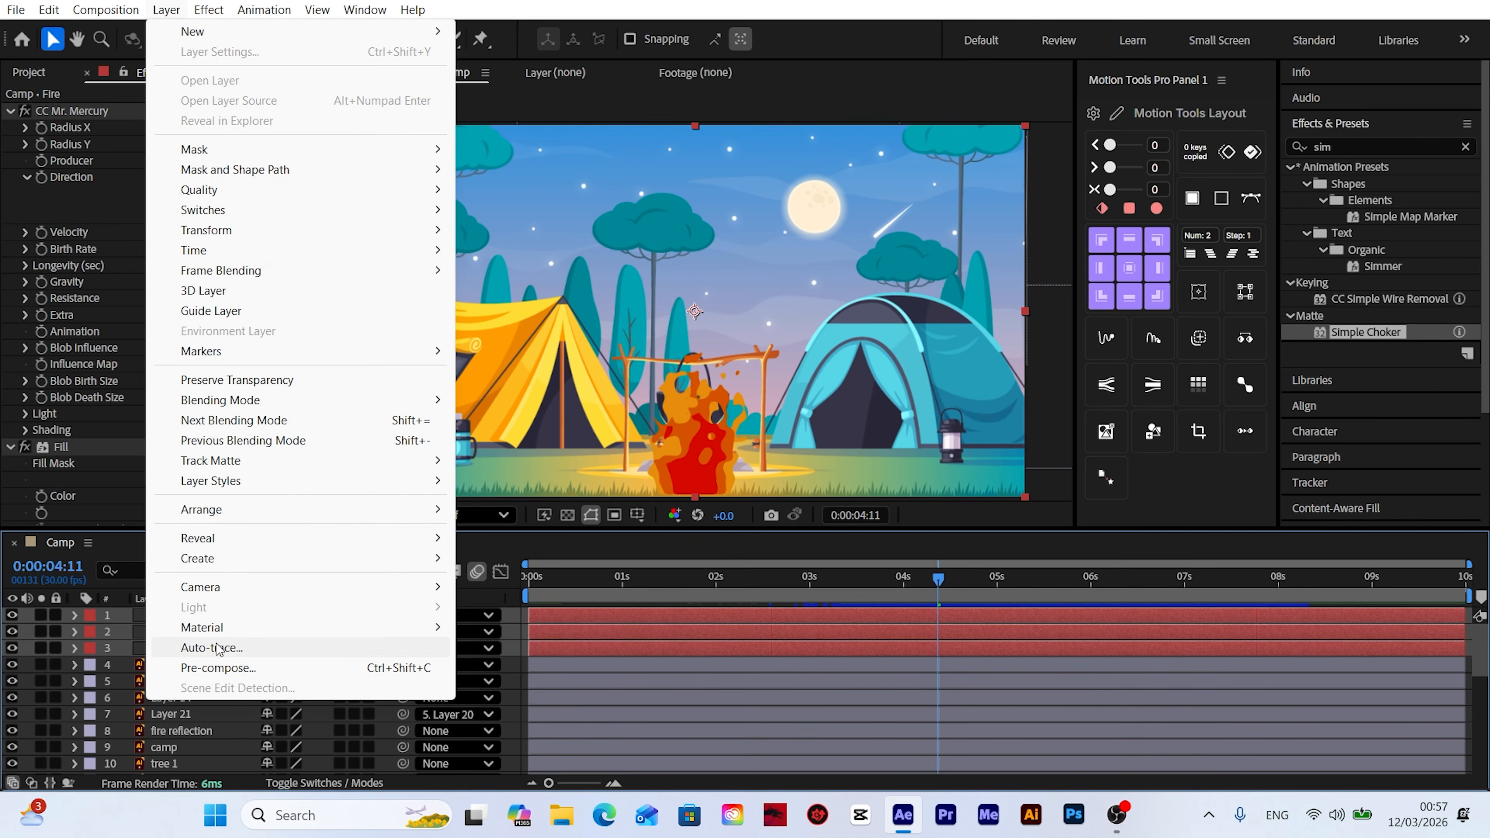
left_click(218, 668)
type("Fire comp")
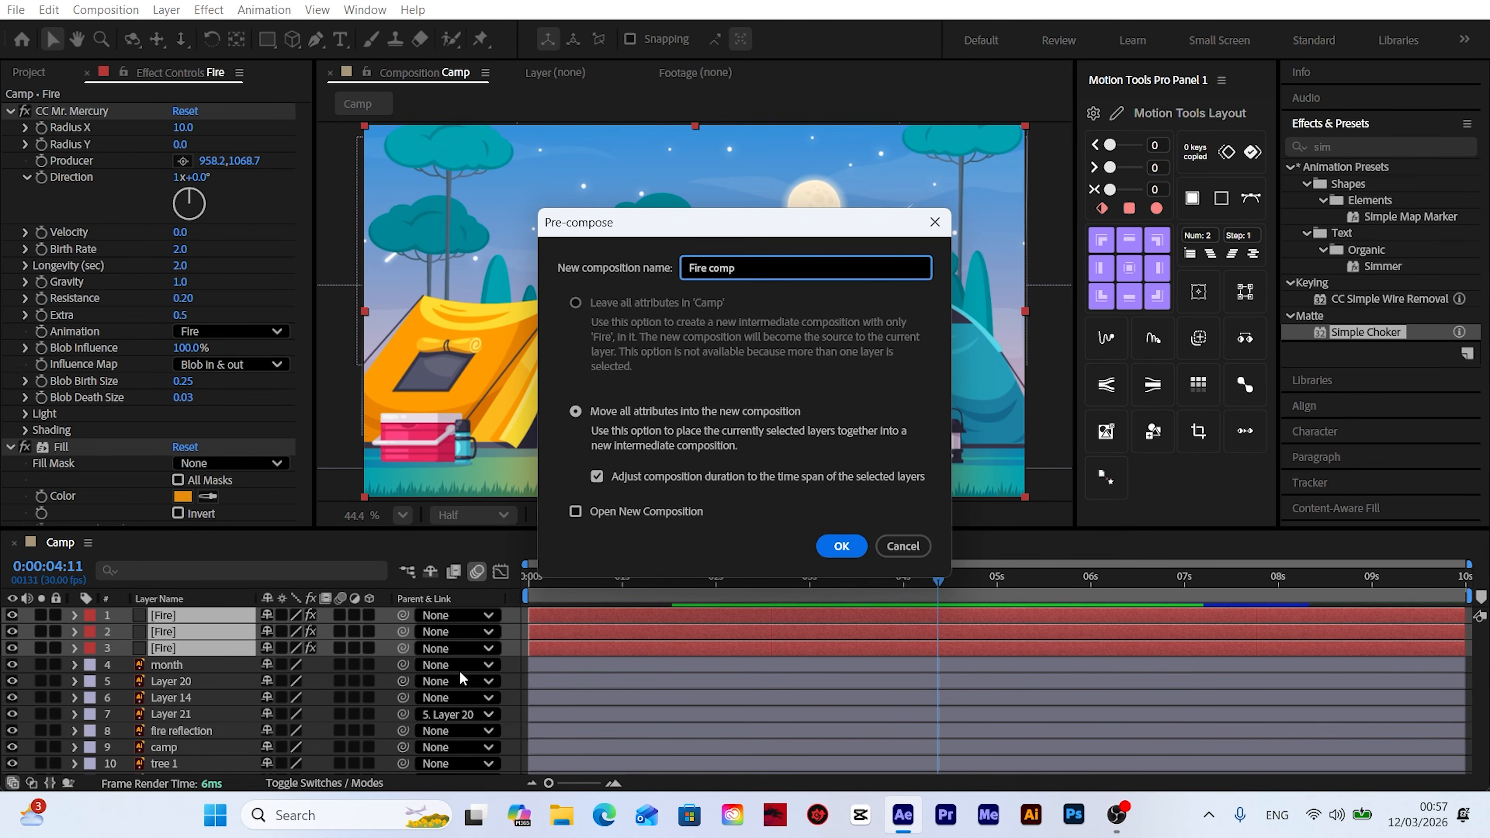
left_click(841, 546)
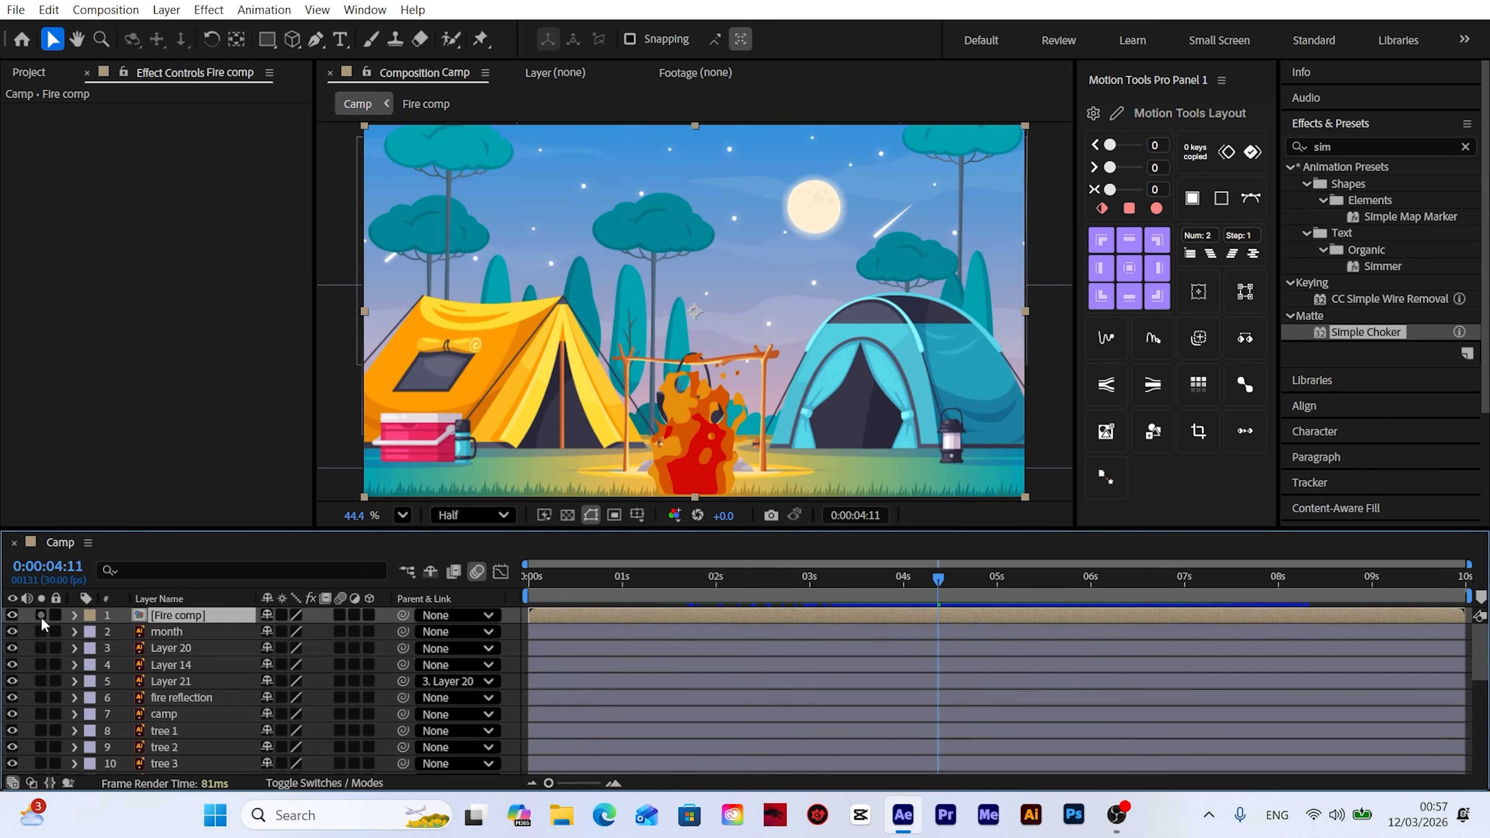
Step: Isolate Fire comp to move its anchor point down to the base of the flame, and show all layers again
left_click(41, 615)
key("y")
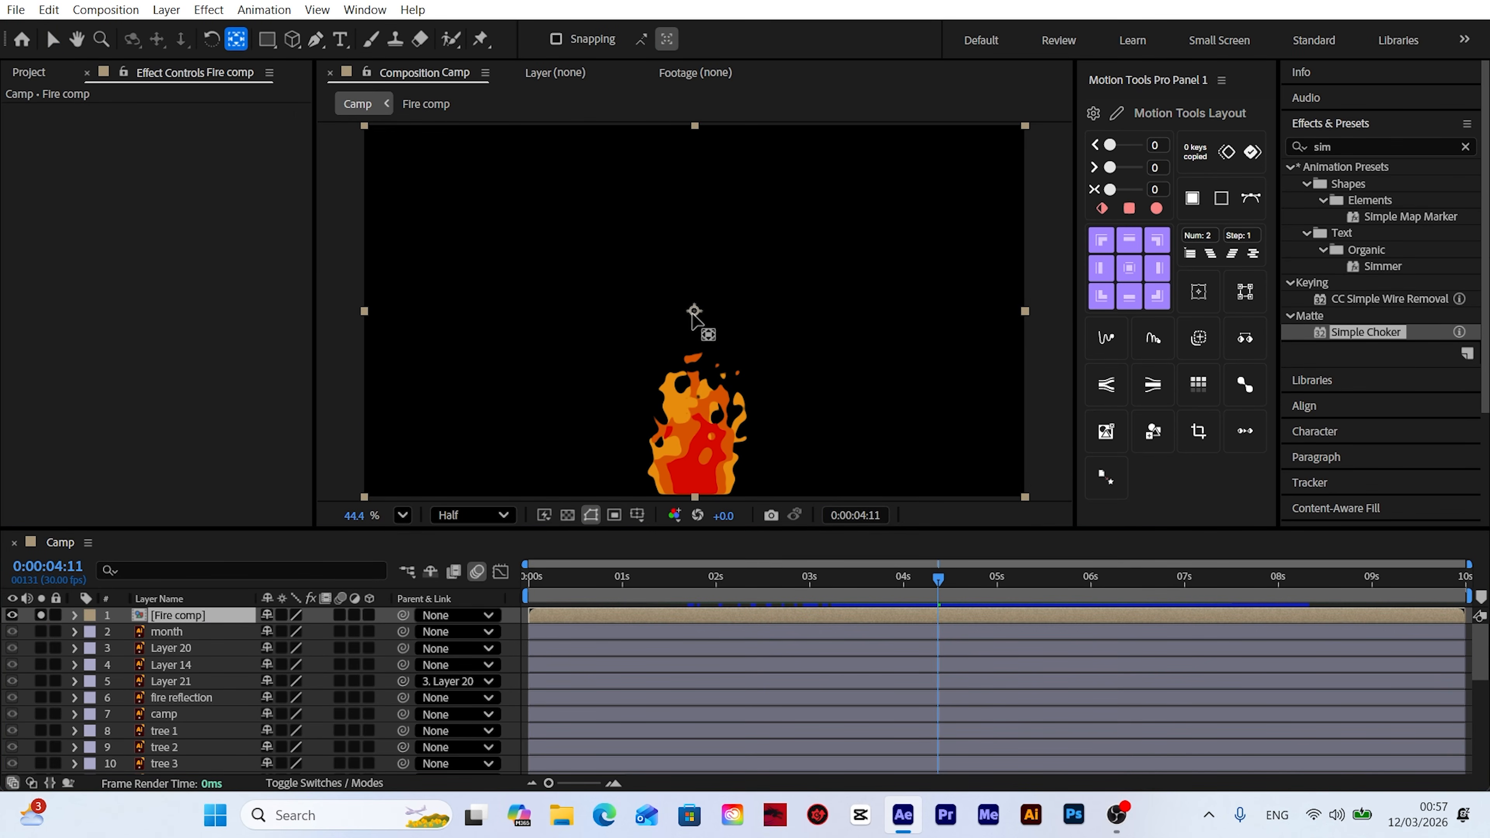
left_click_drag(693, 311, 695, 492)
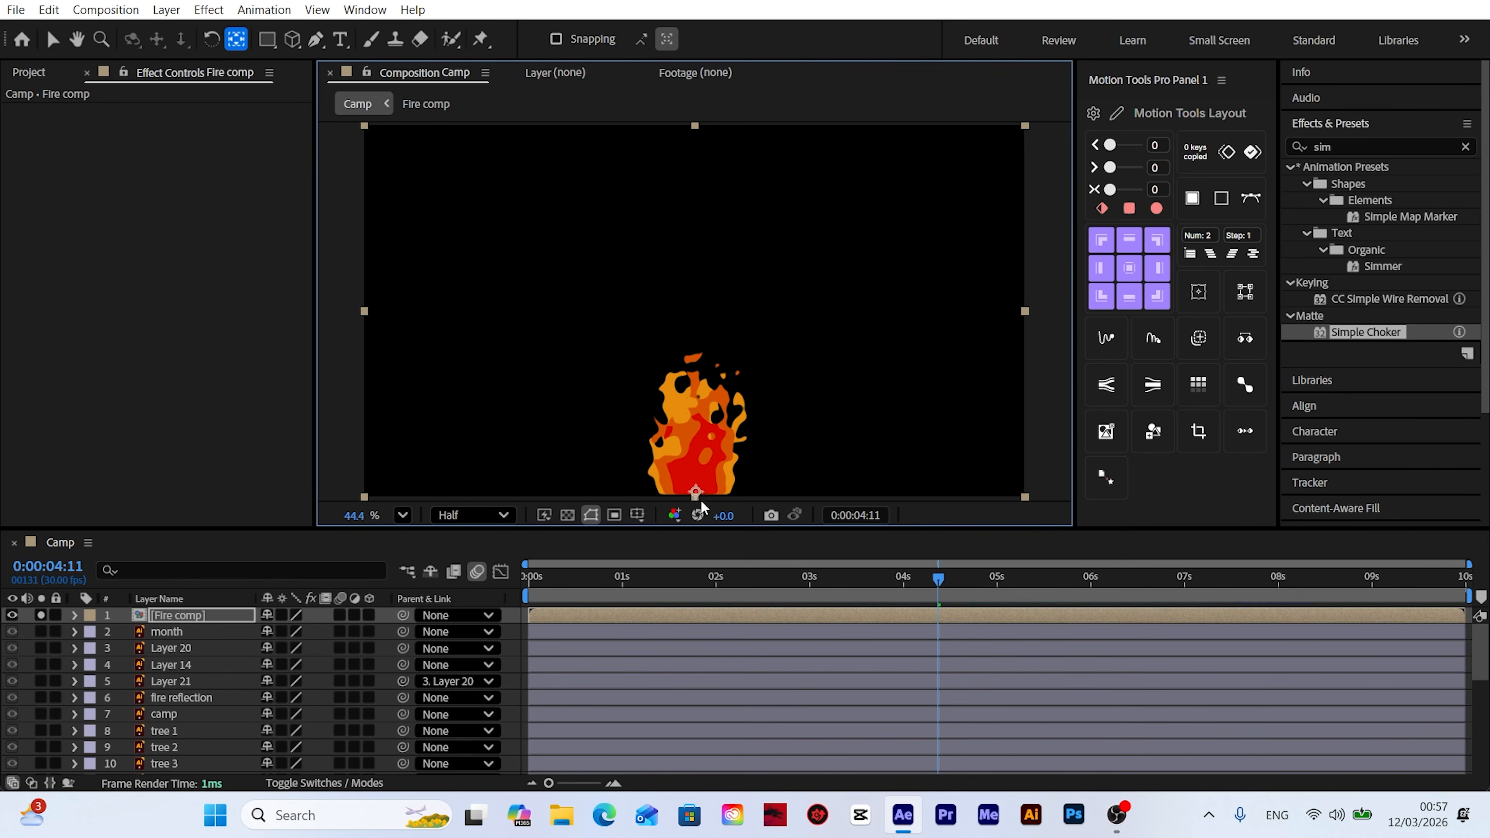
left_click(52, 39)
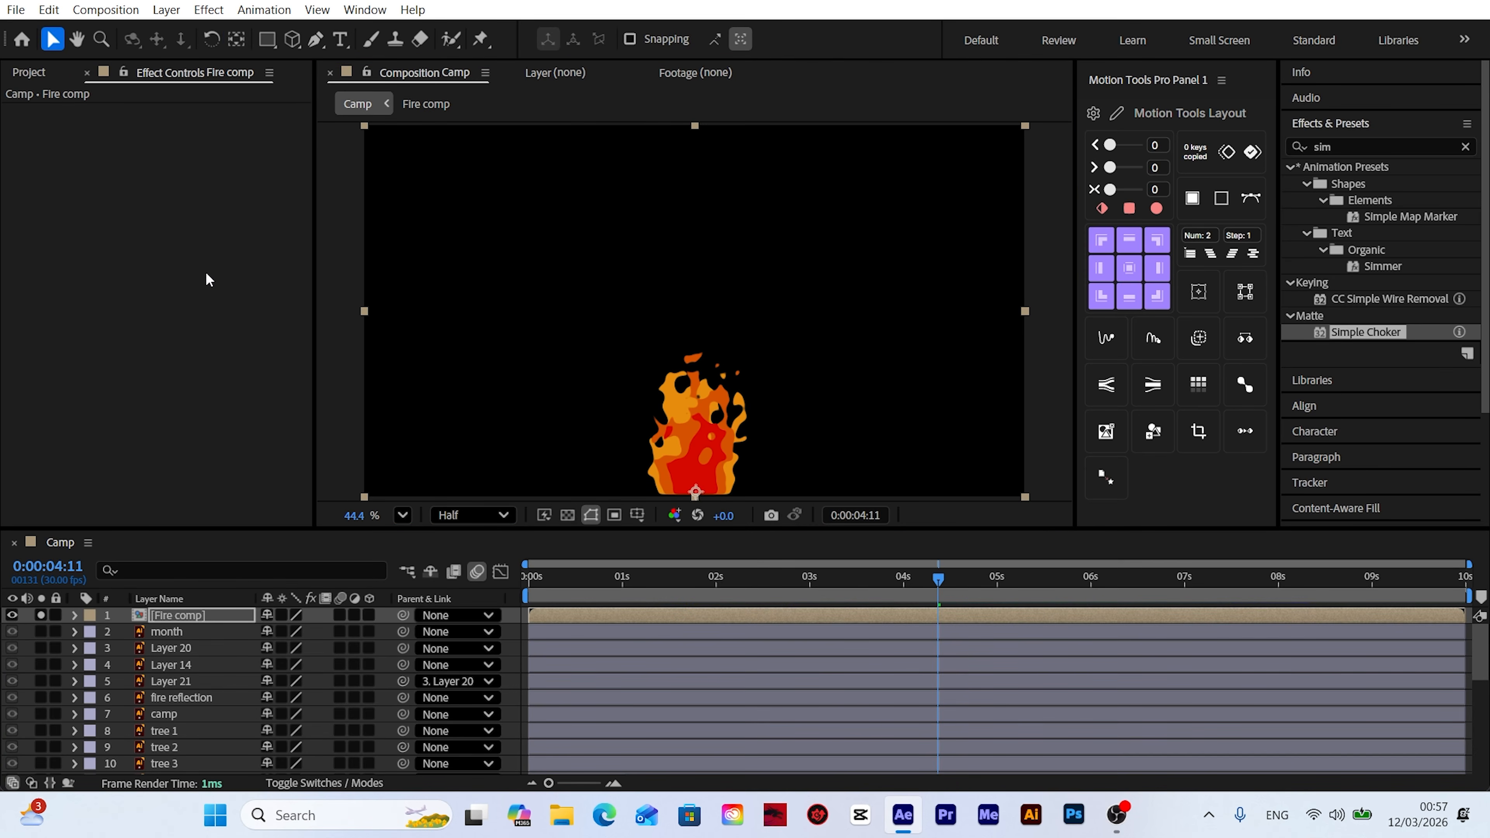
left_click(42, 615)
Step: Set Fire comp's scale to 50%
key("s")
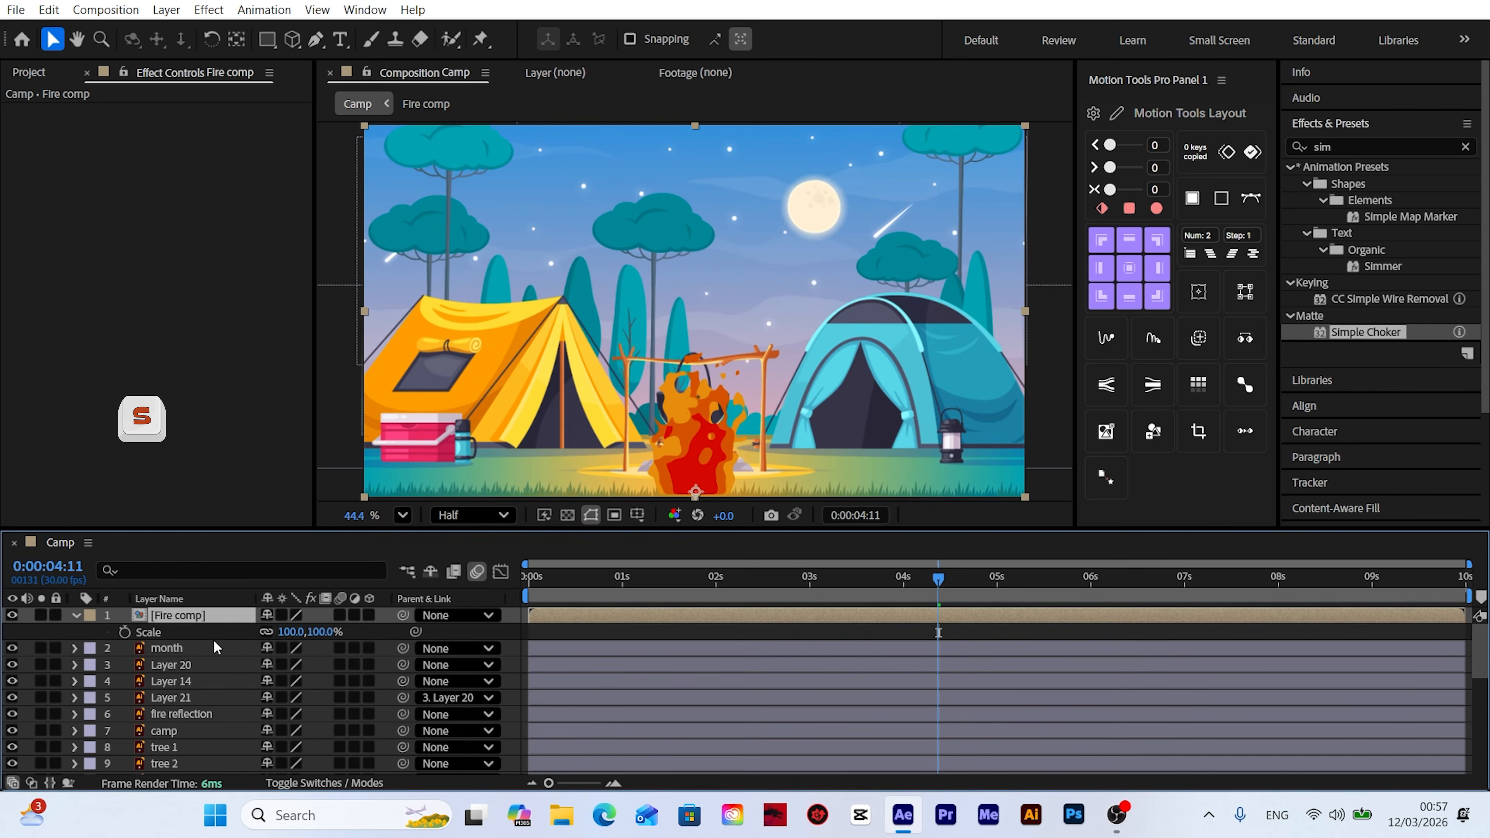
left_click(296, 632)
type("50")
key("Return")
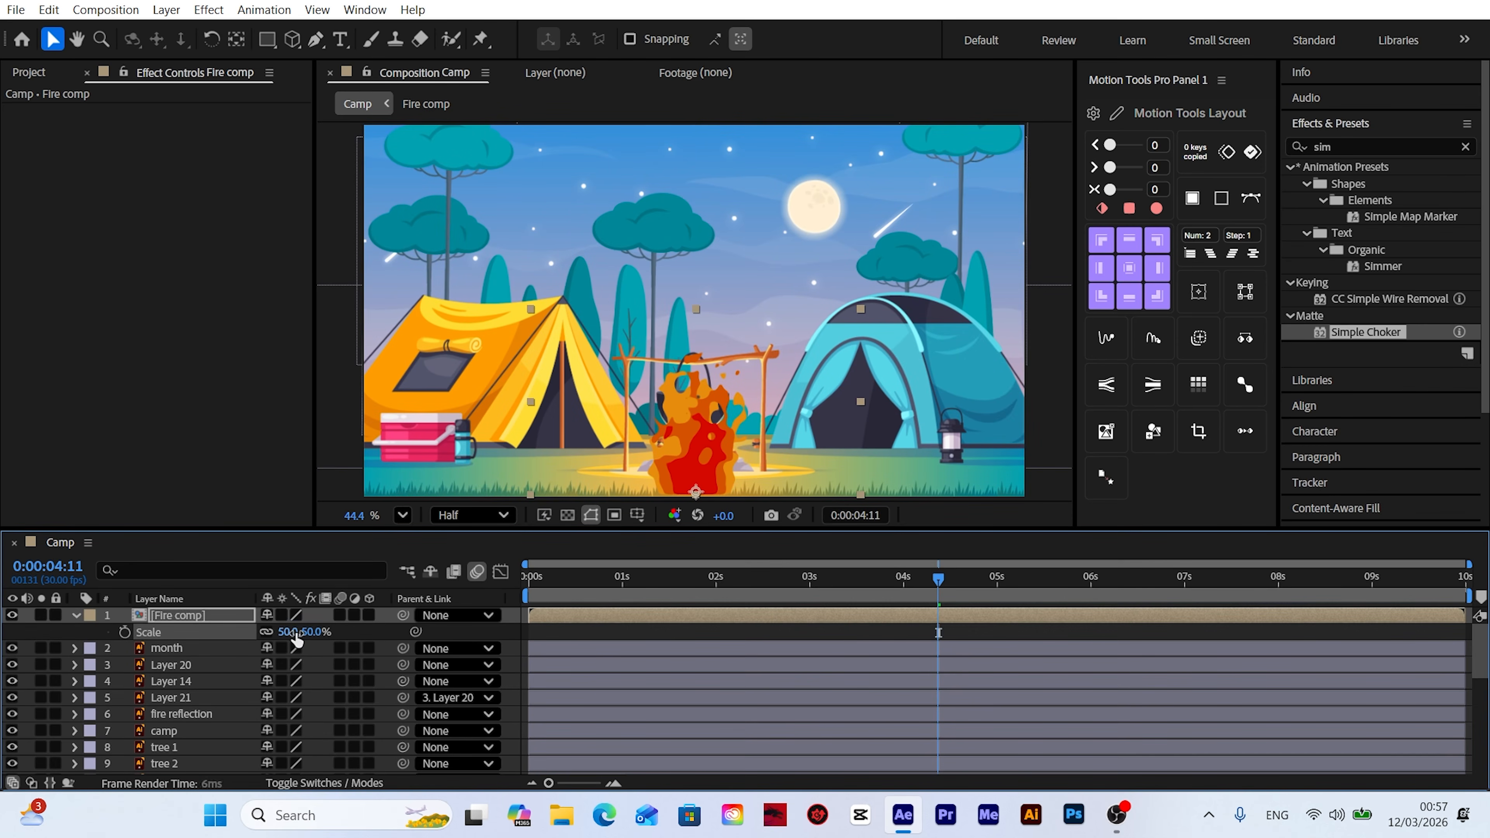
left_click(75, 615)
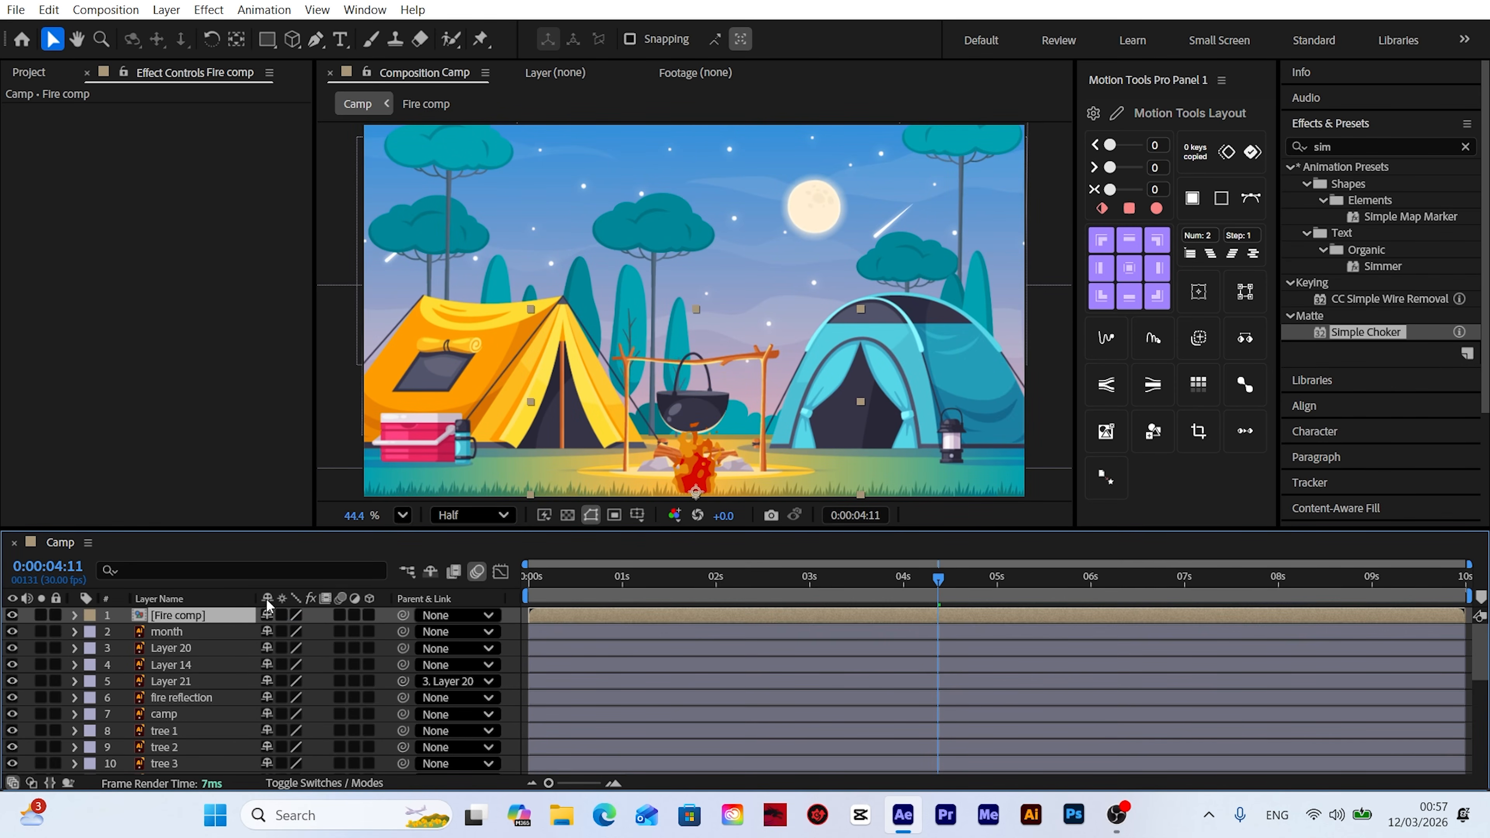
Step: Move Fire comp up onto the campfire logs and preview the whole scene full screen
scroll(689, 437, "up", 8)
key("h")
key("v")
left_click_drag(699, 414, 695, 347)
left_click(402, 515)
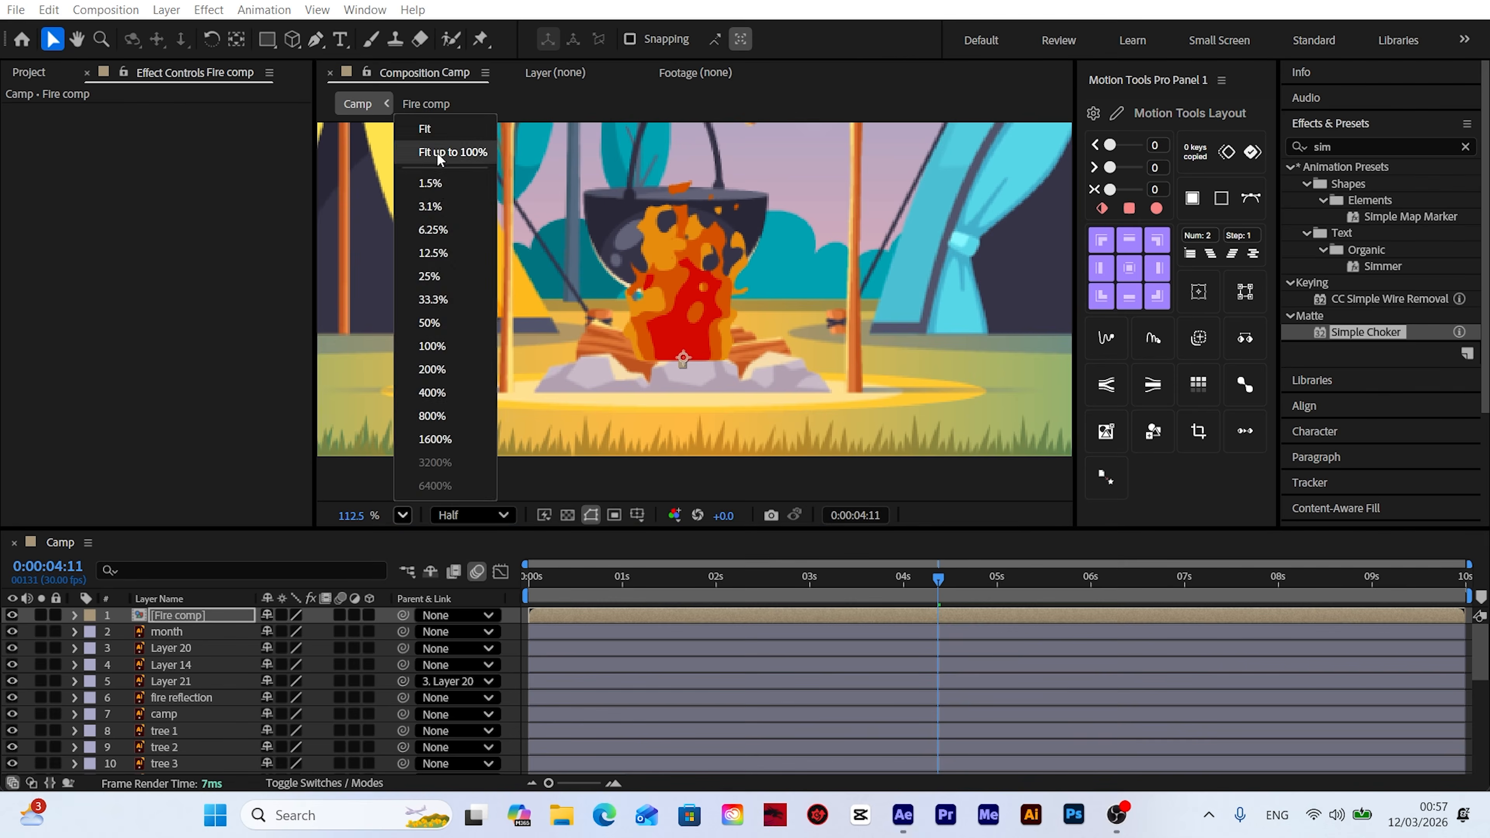
left_click(436, 151)
key("grave")
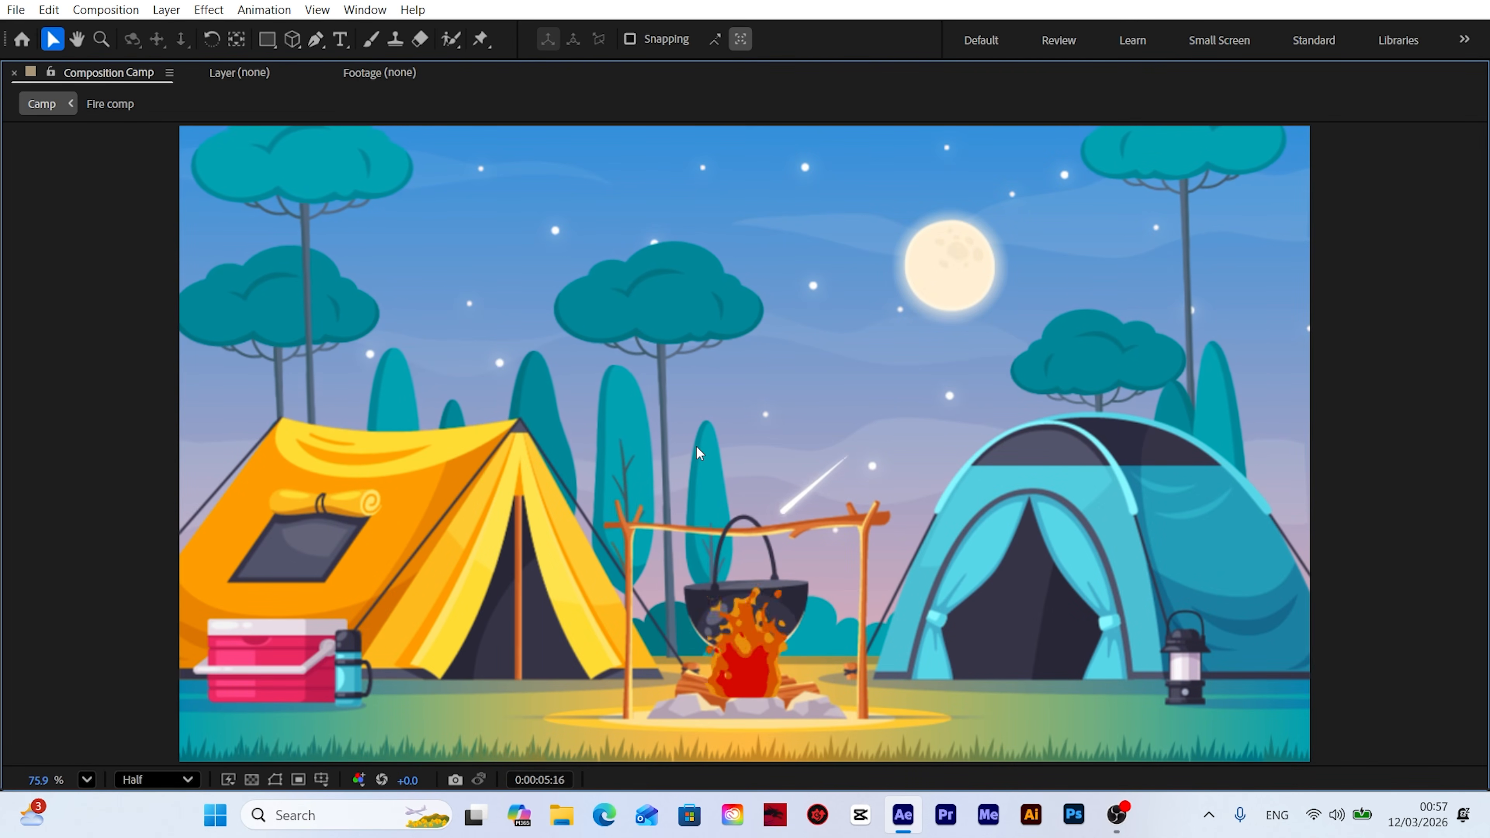
key("grave")
Step: Set Fire comp's scale to 60% and nudge the flame slightly to center it over the logs
left_click_drag(1051, 581, 1107, 581)
left_click(207, 615)
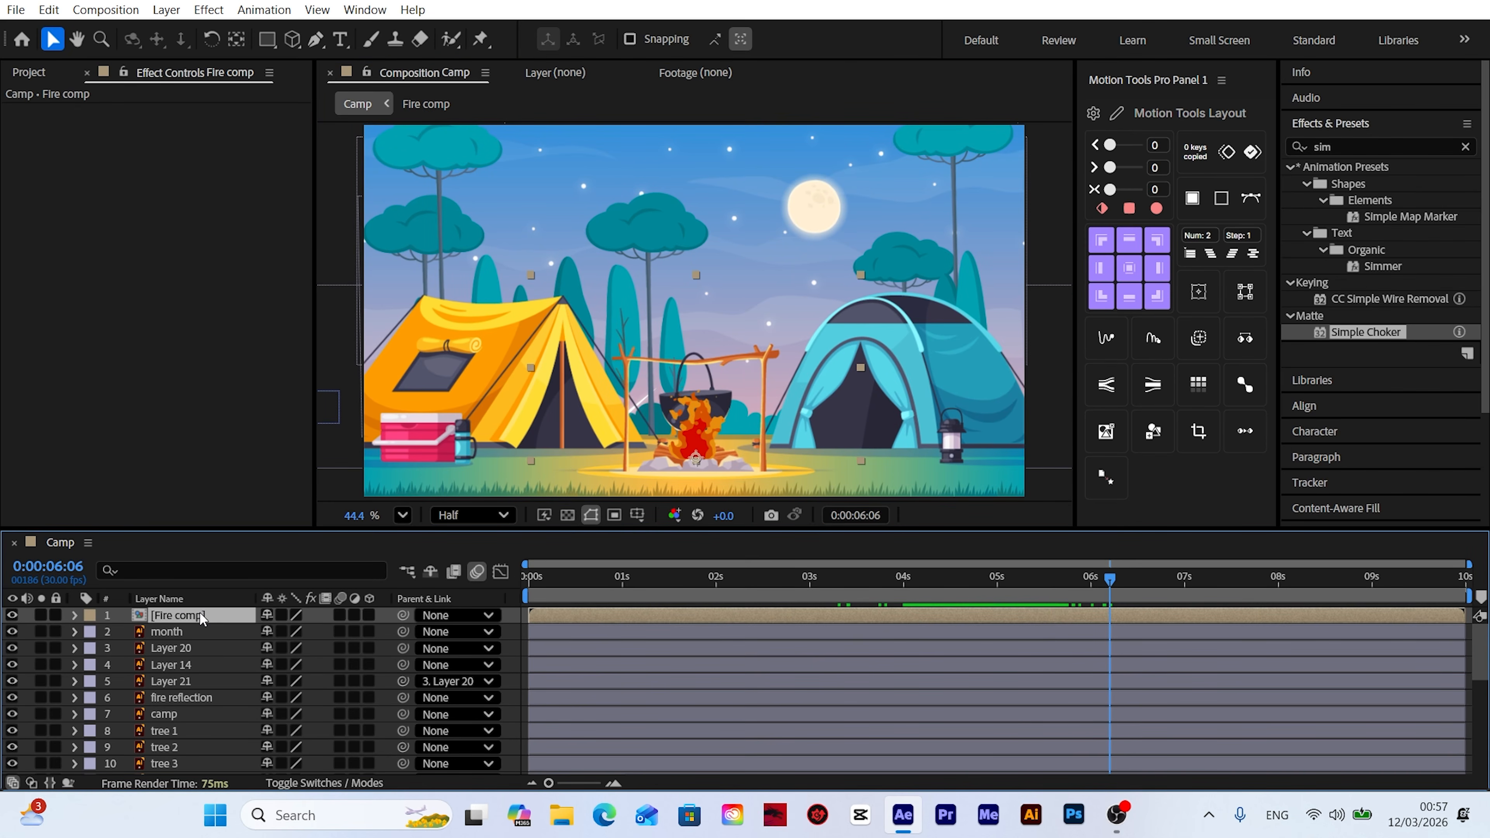
key("s")
left_click(292, 632)
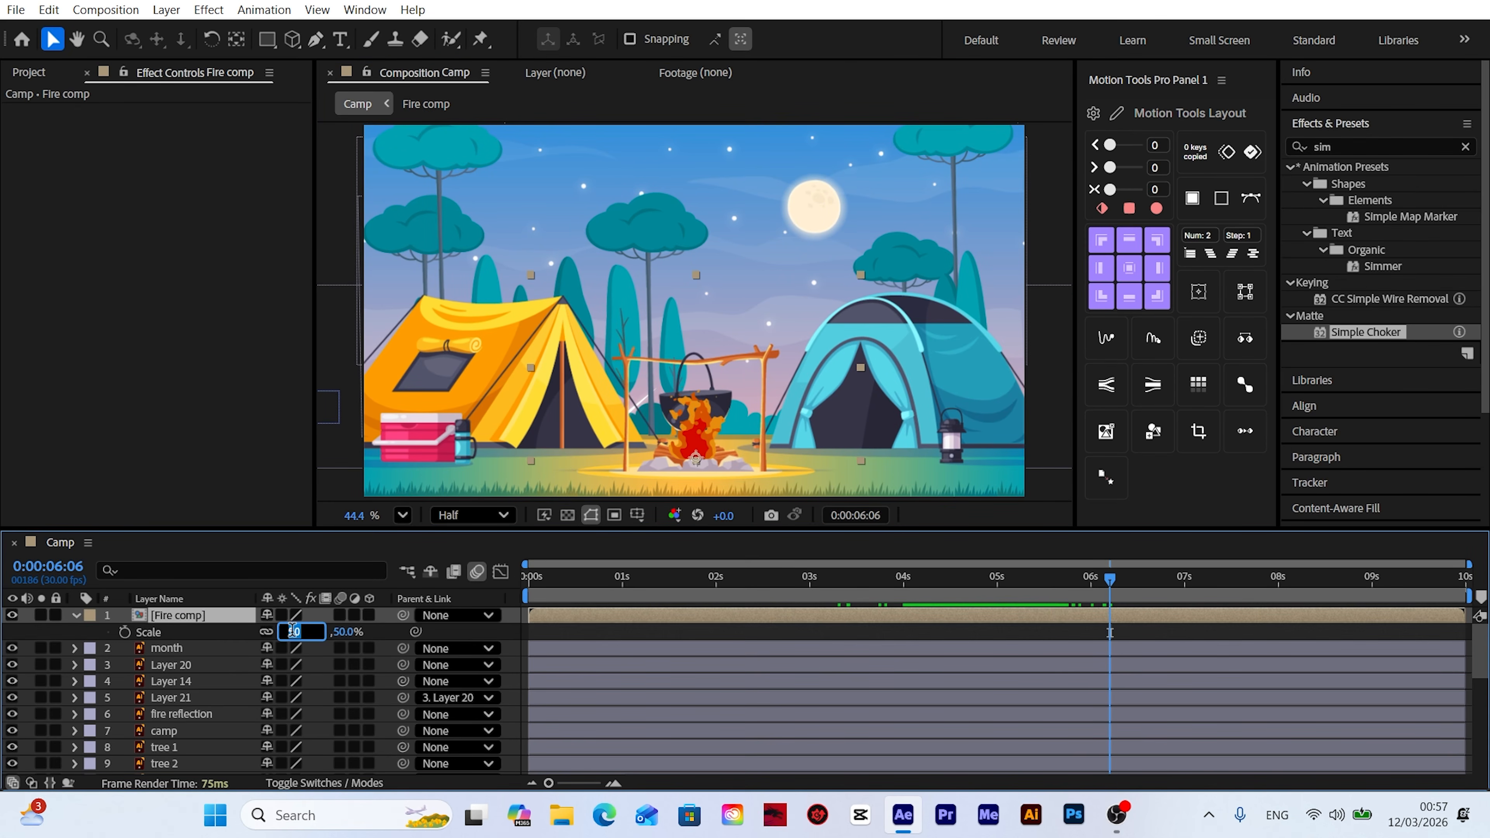
type("60")
key("Return")
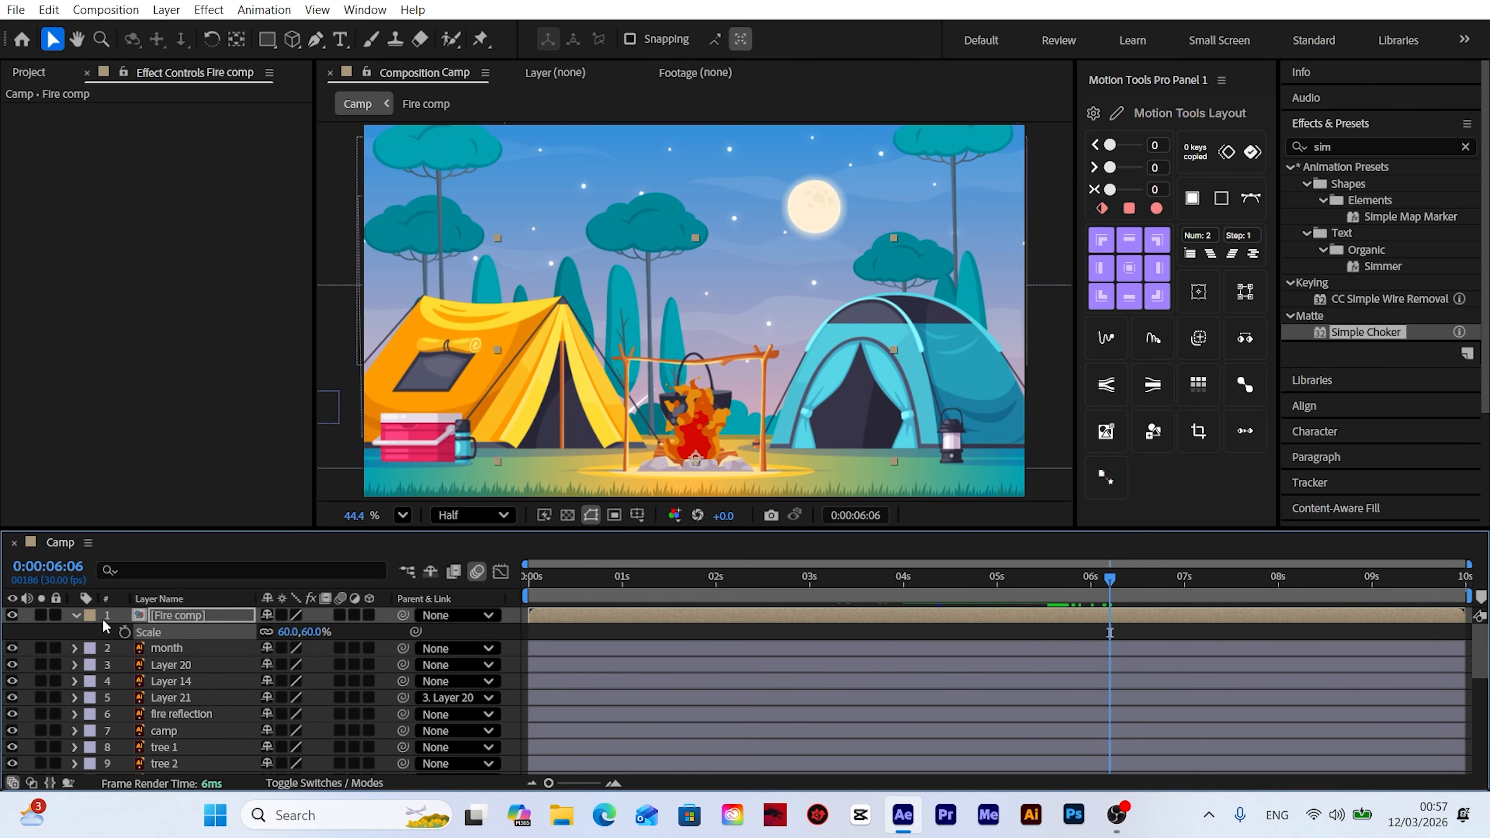
left_click(77, 615)
scroll(693, 445, "up", 2)
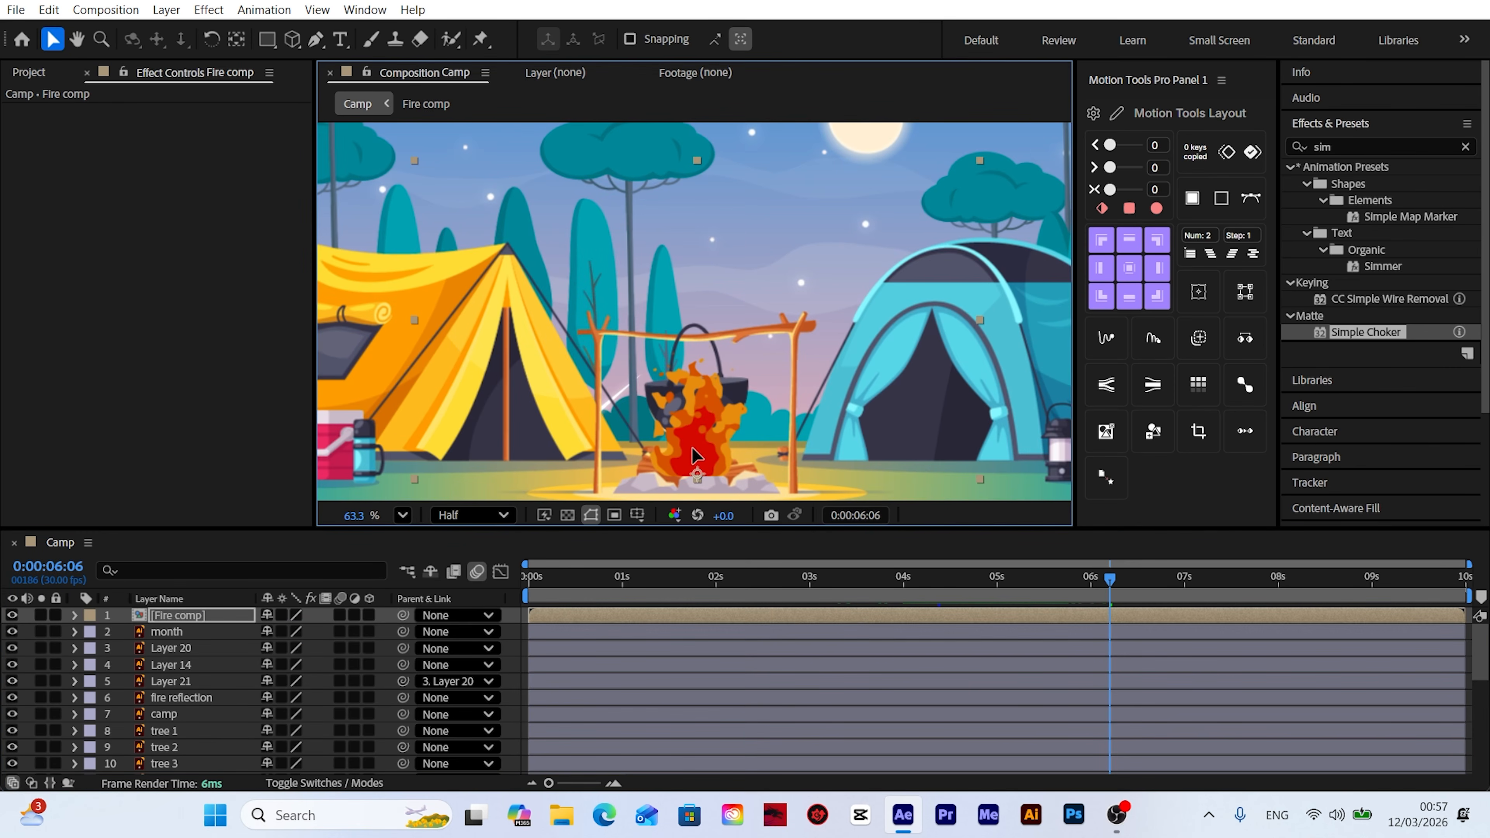
left_click_drag(692, 455, 696, 456)
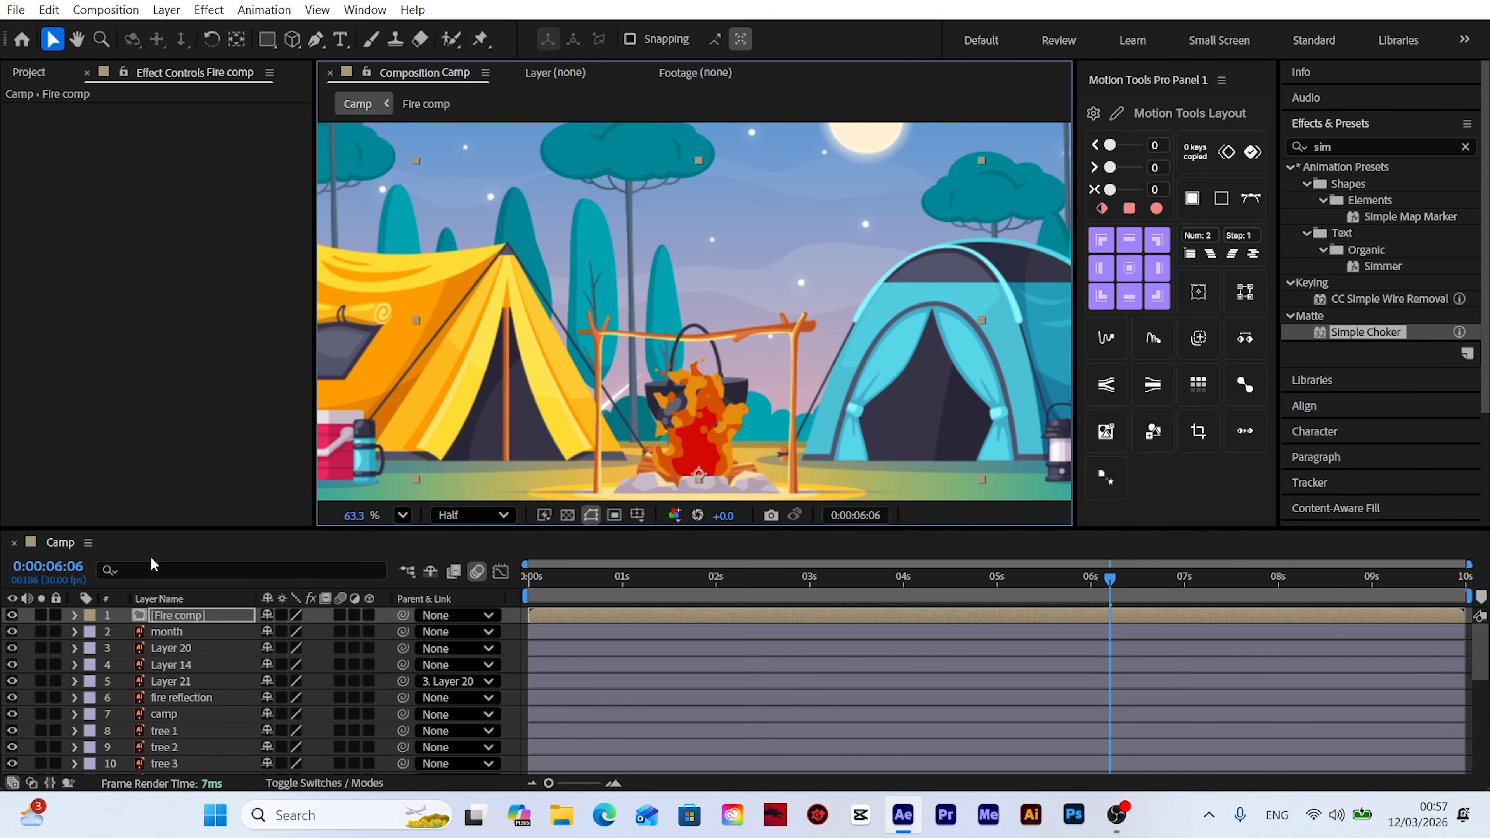
Step: Solo Fire comp and apply the Stylize Glow effect to it
left_click(176, 612)
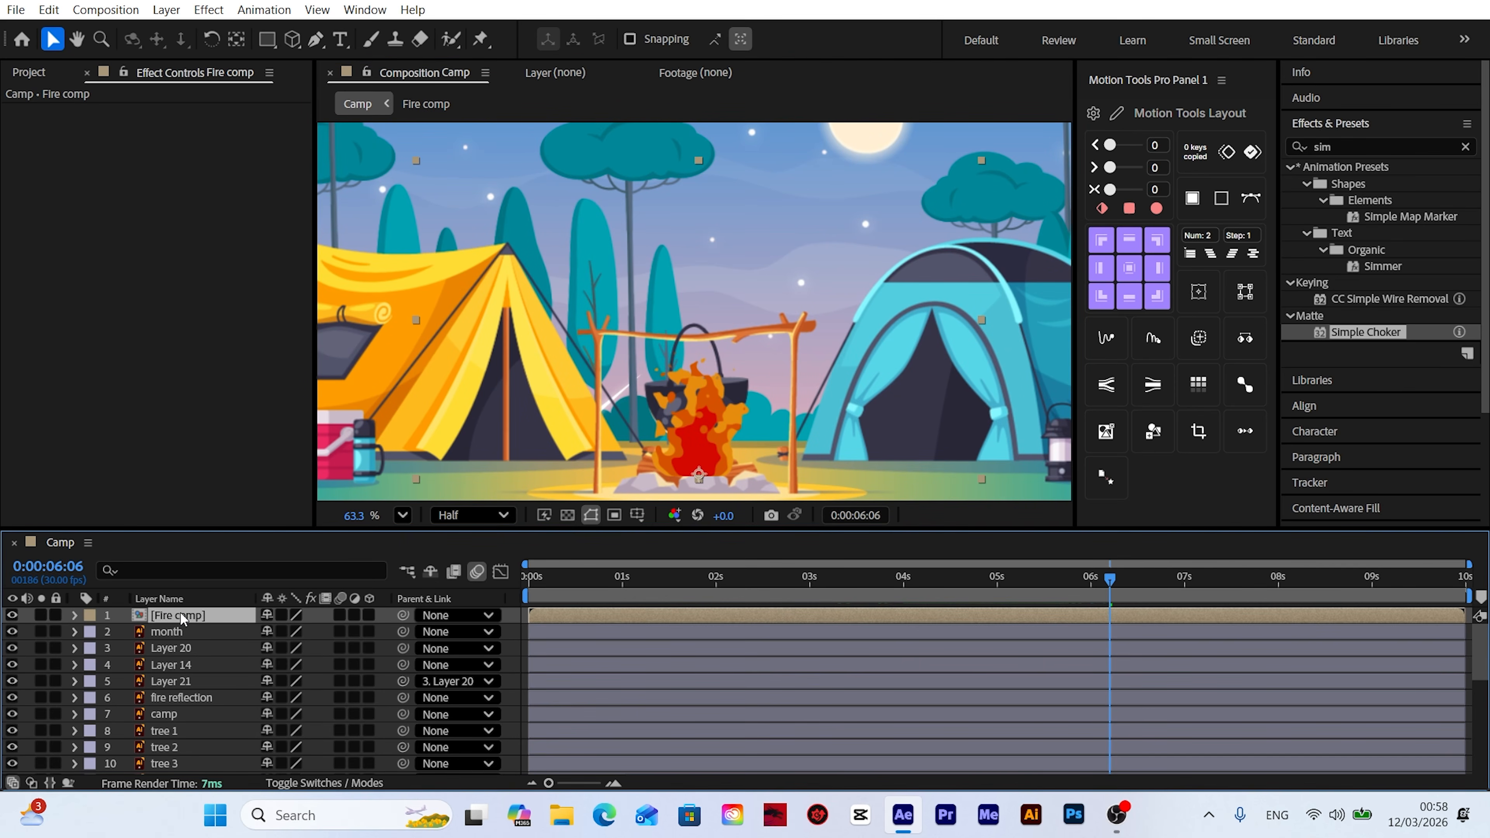
left_click(41, 615)
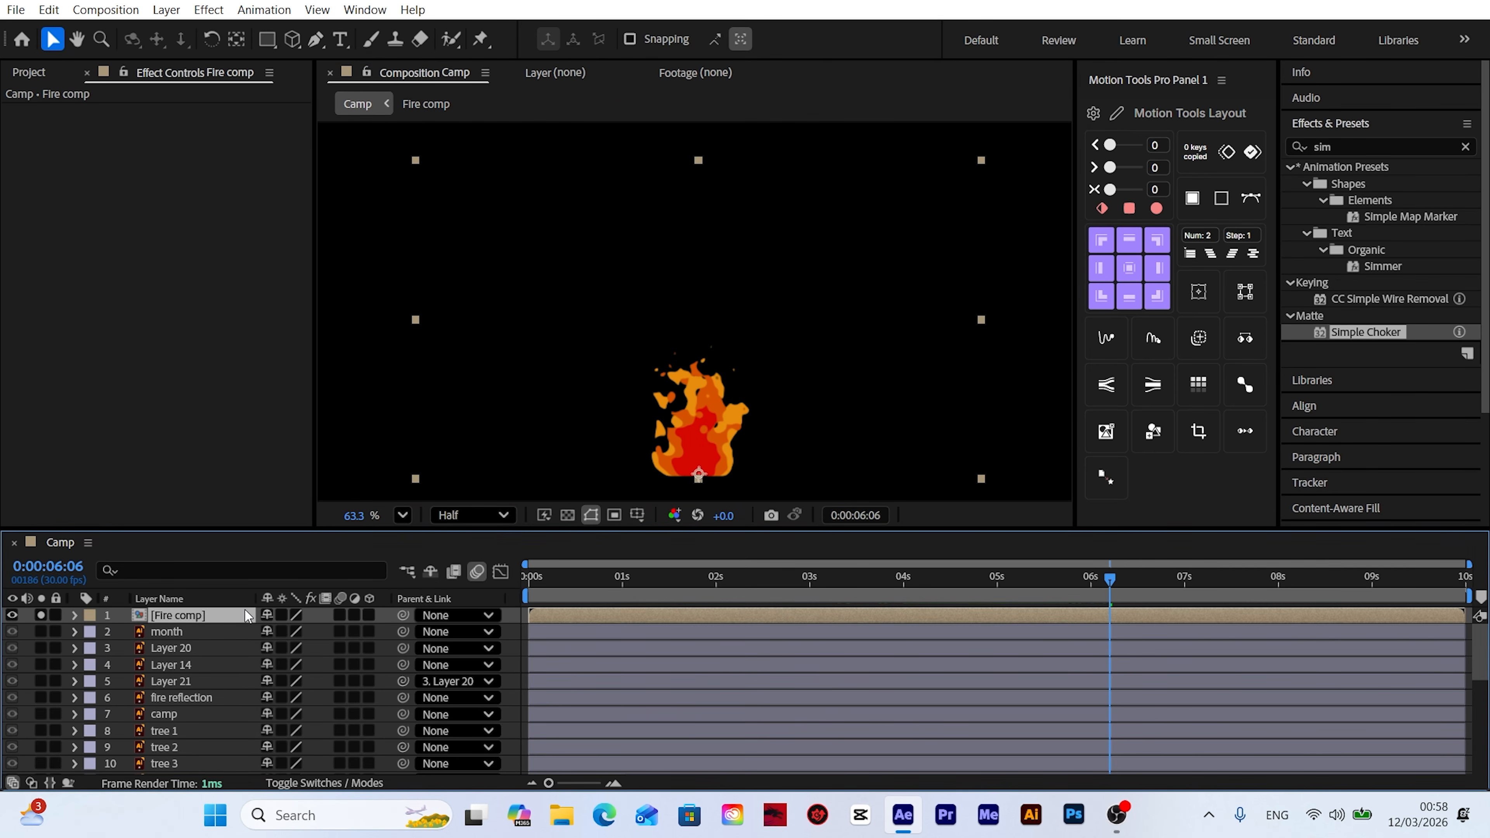
left_click(1299, 147)
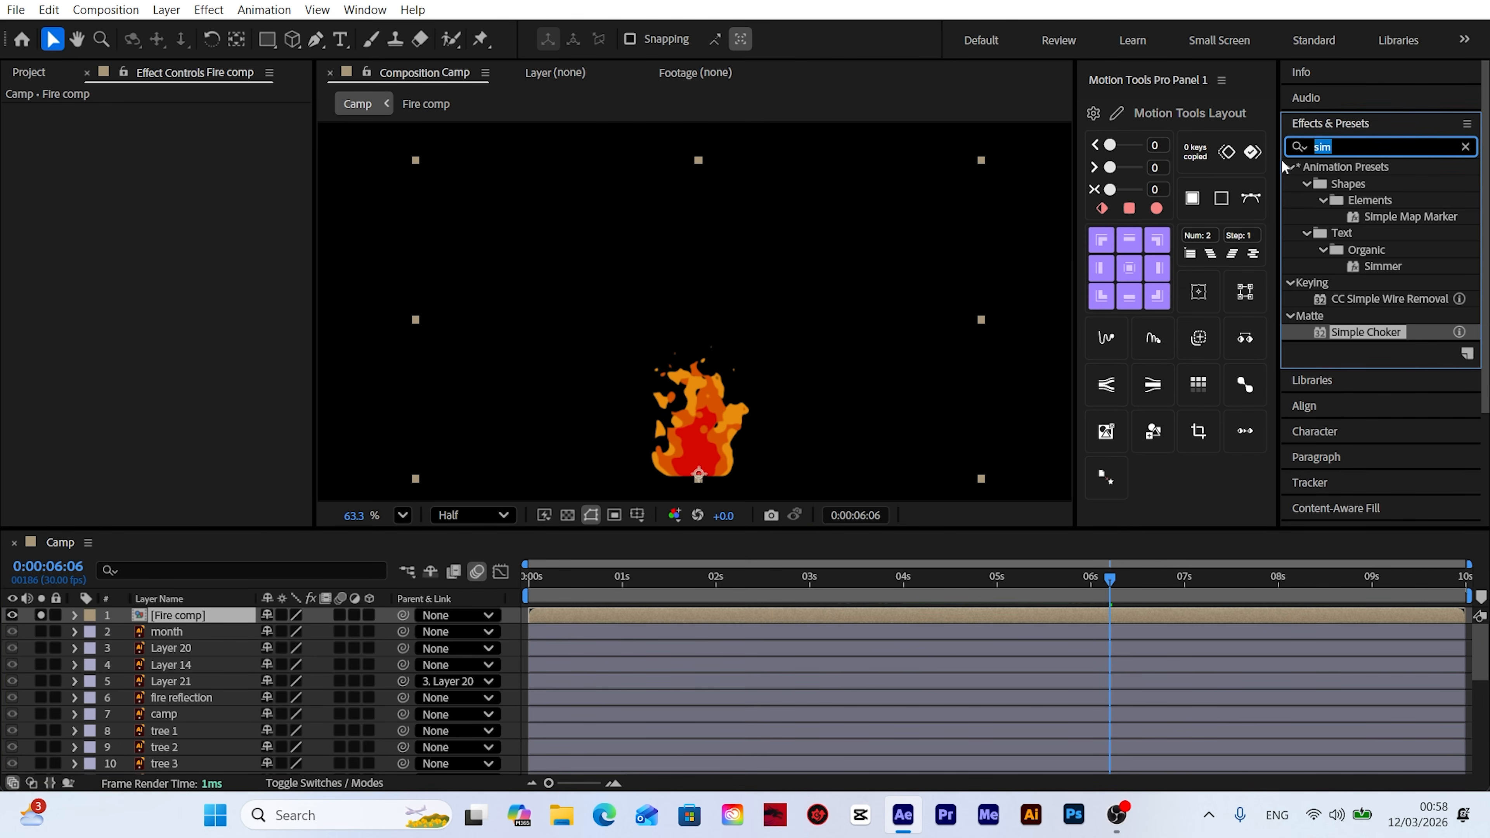
type("glow")
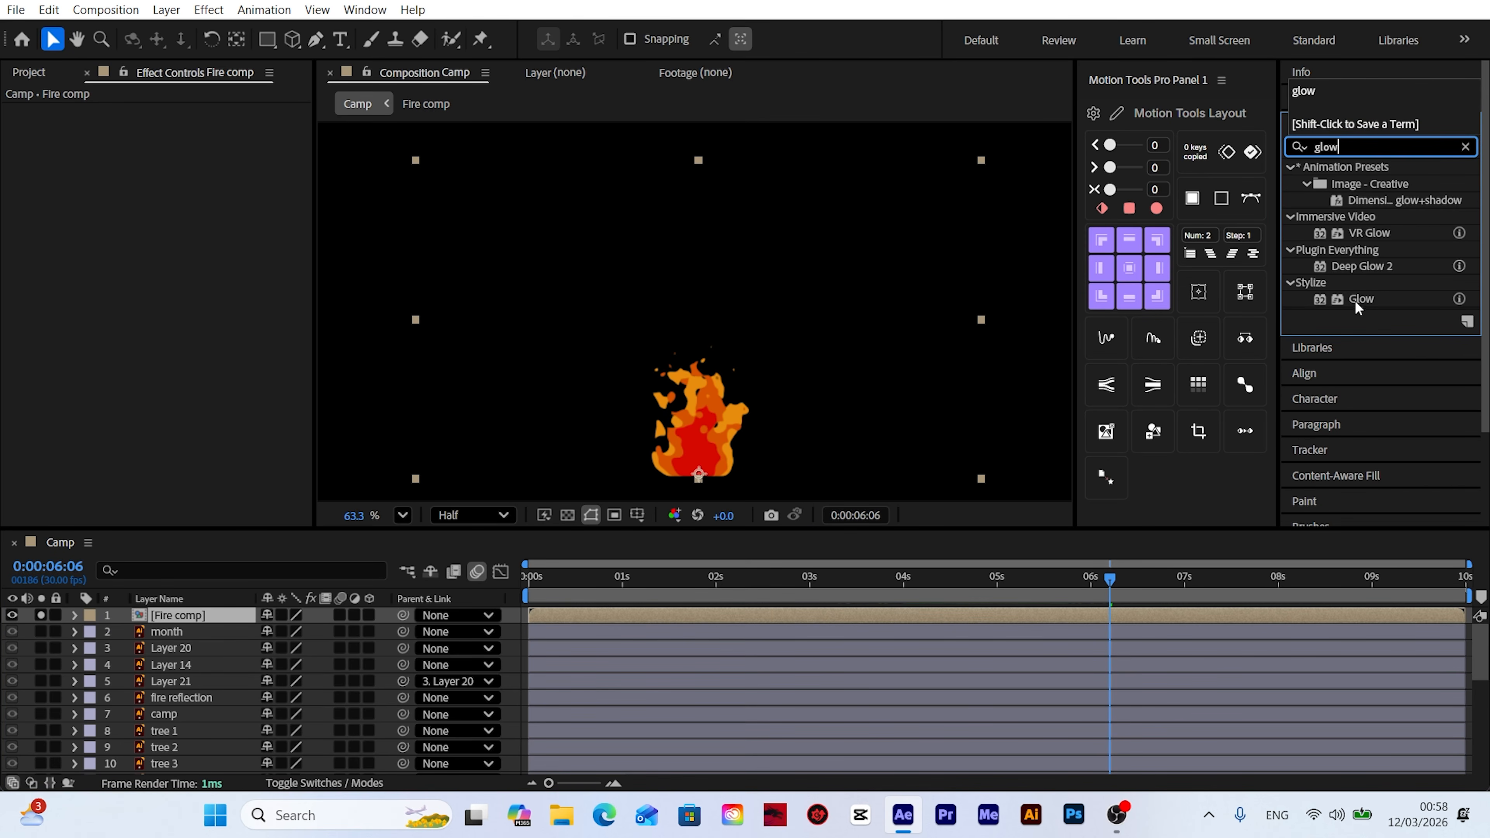
left_click_drag(1358, 303, 170, 621)
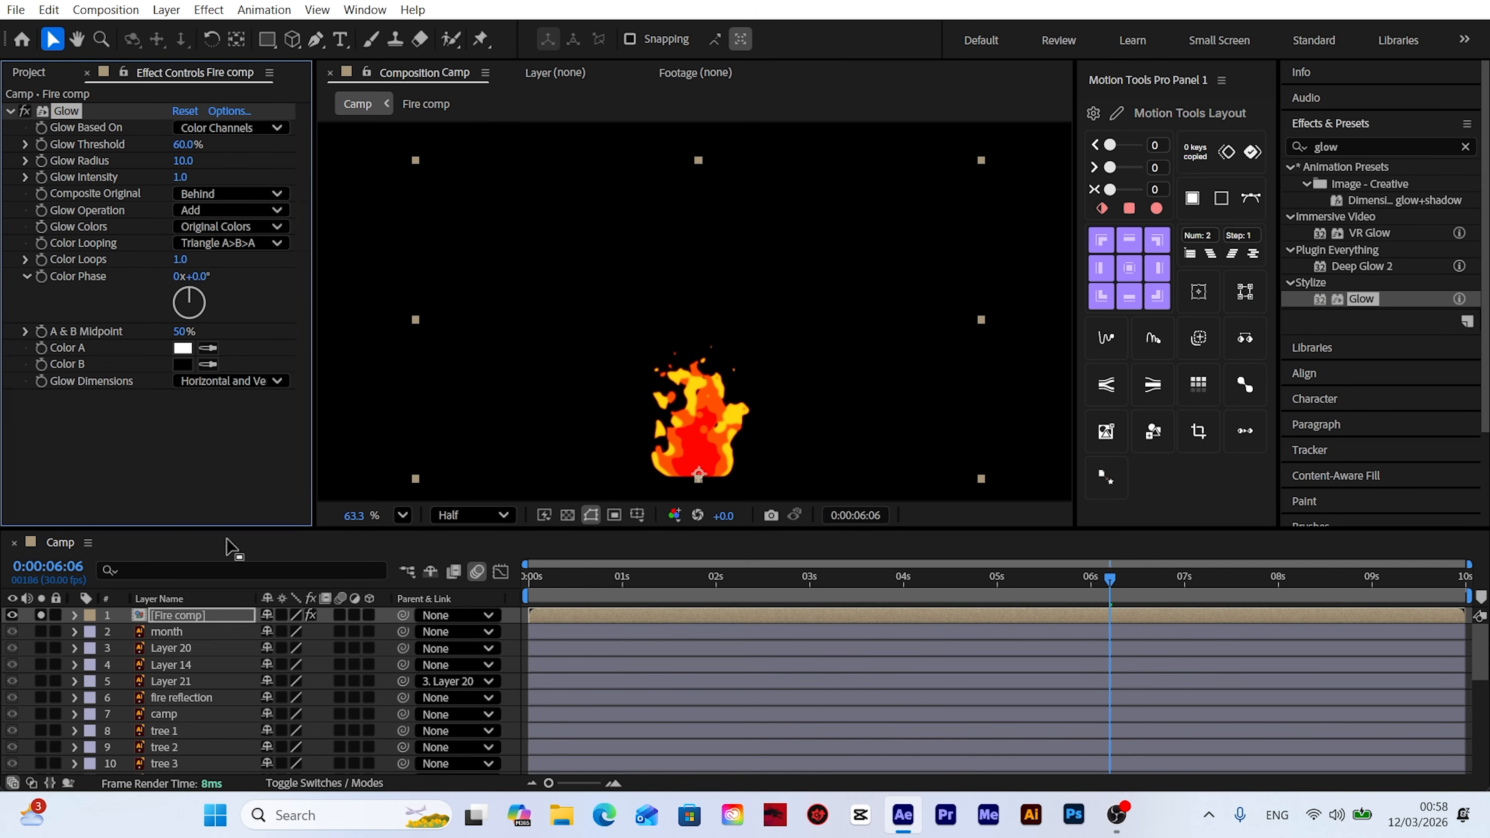
Step: Set the Glow Threshold to 80%, Radius to 110 and Intensity to 2, preview the flame, and show all layers again
left_click(183, 144)
key("Return")
left_click(187, 161)
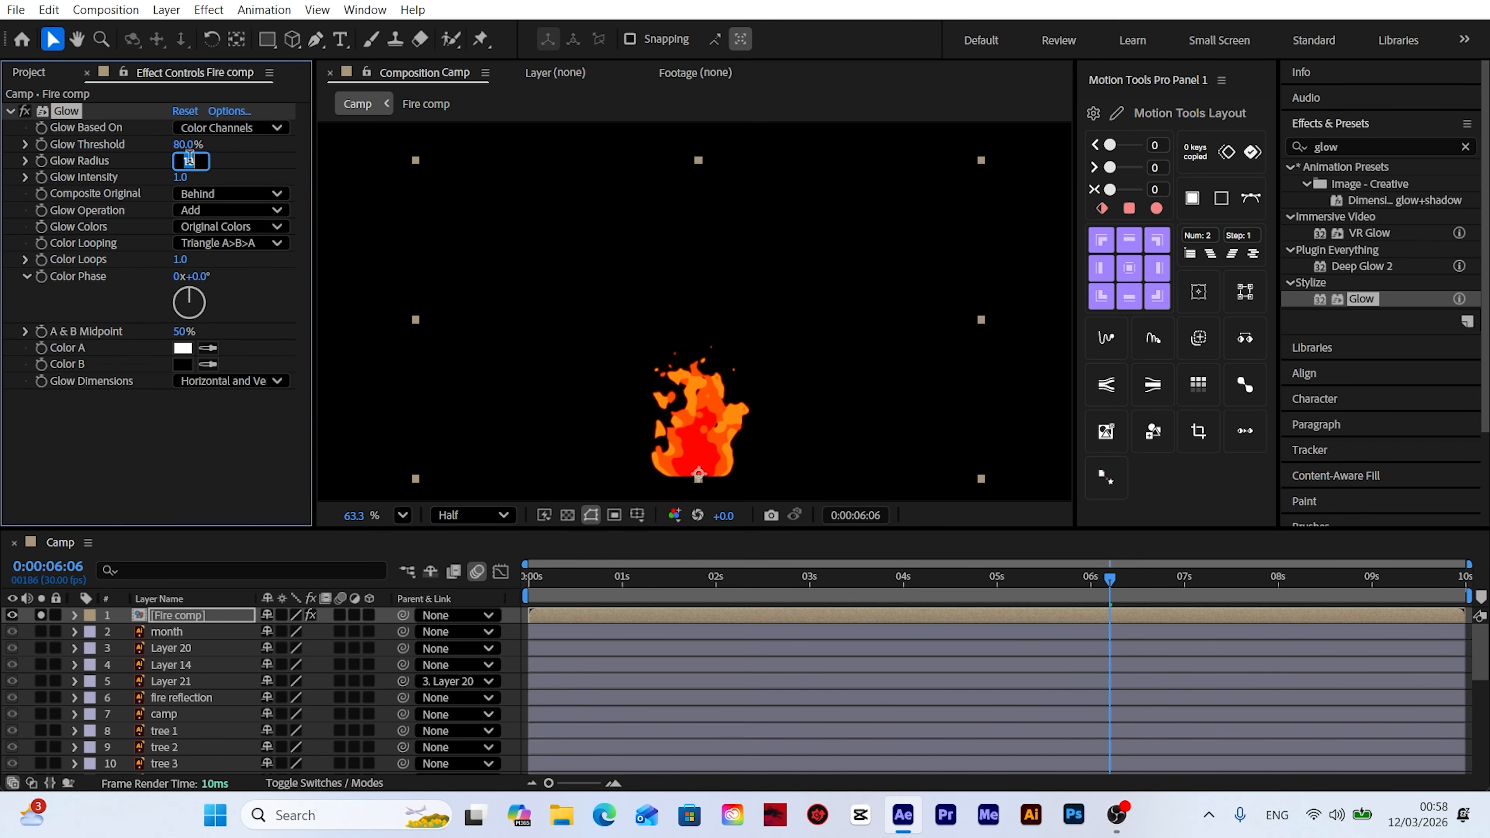
key("Return")
left_click(179, 177)
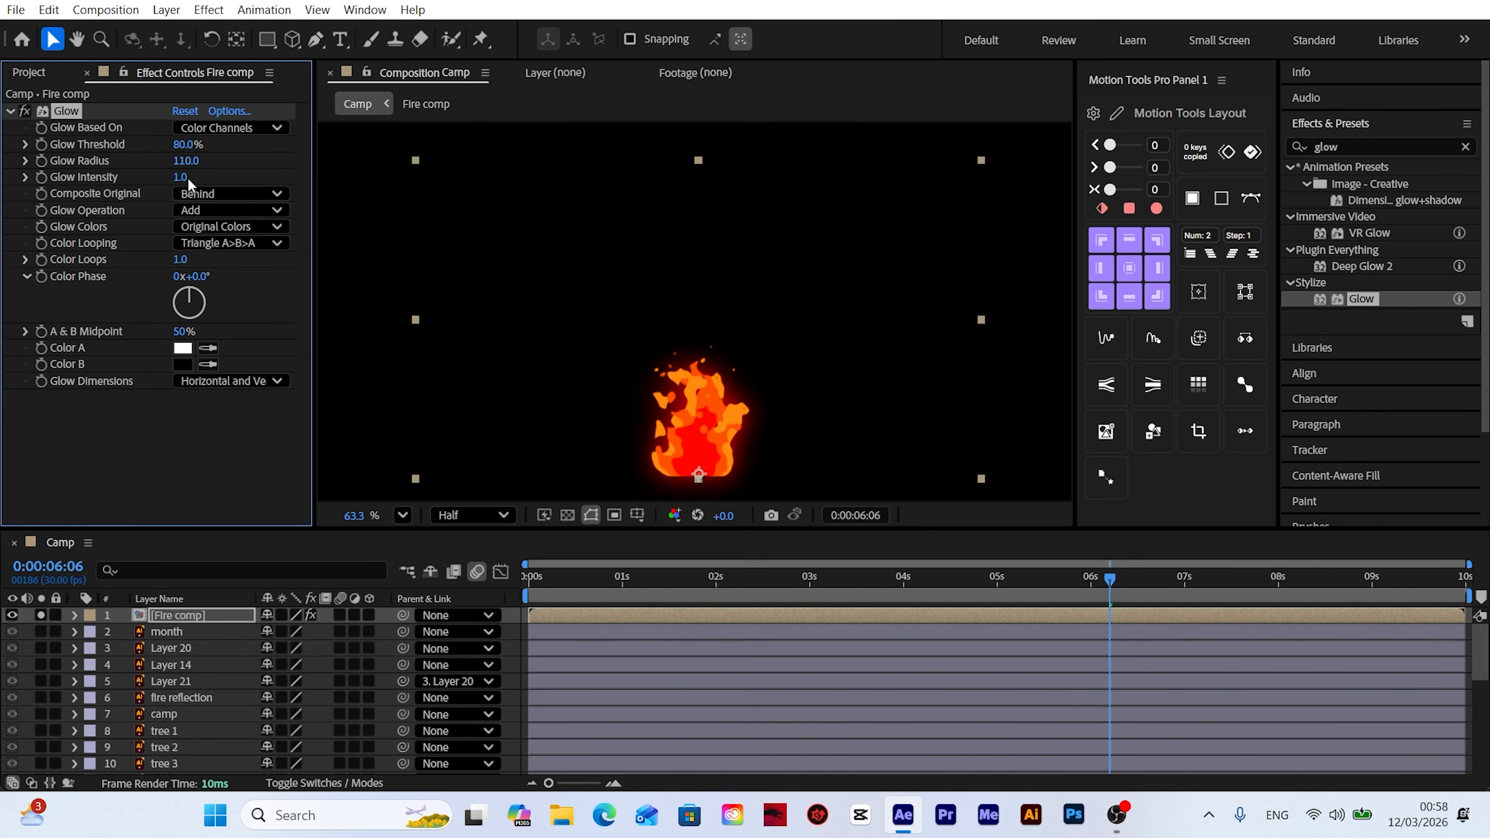
type("2")
key("Return")
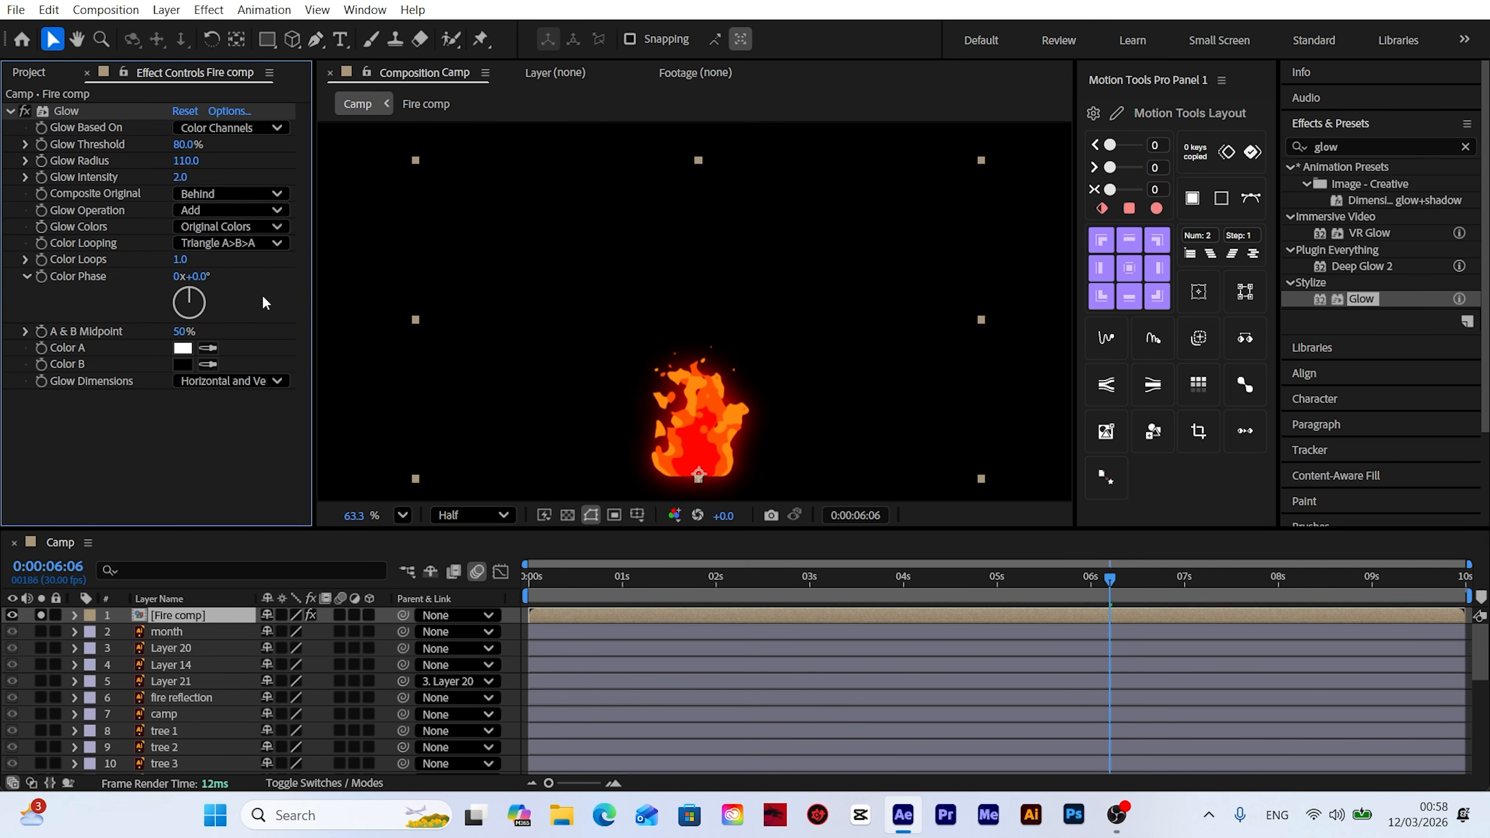
key("space")
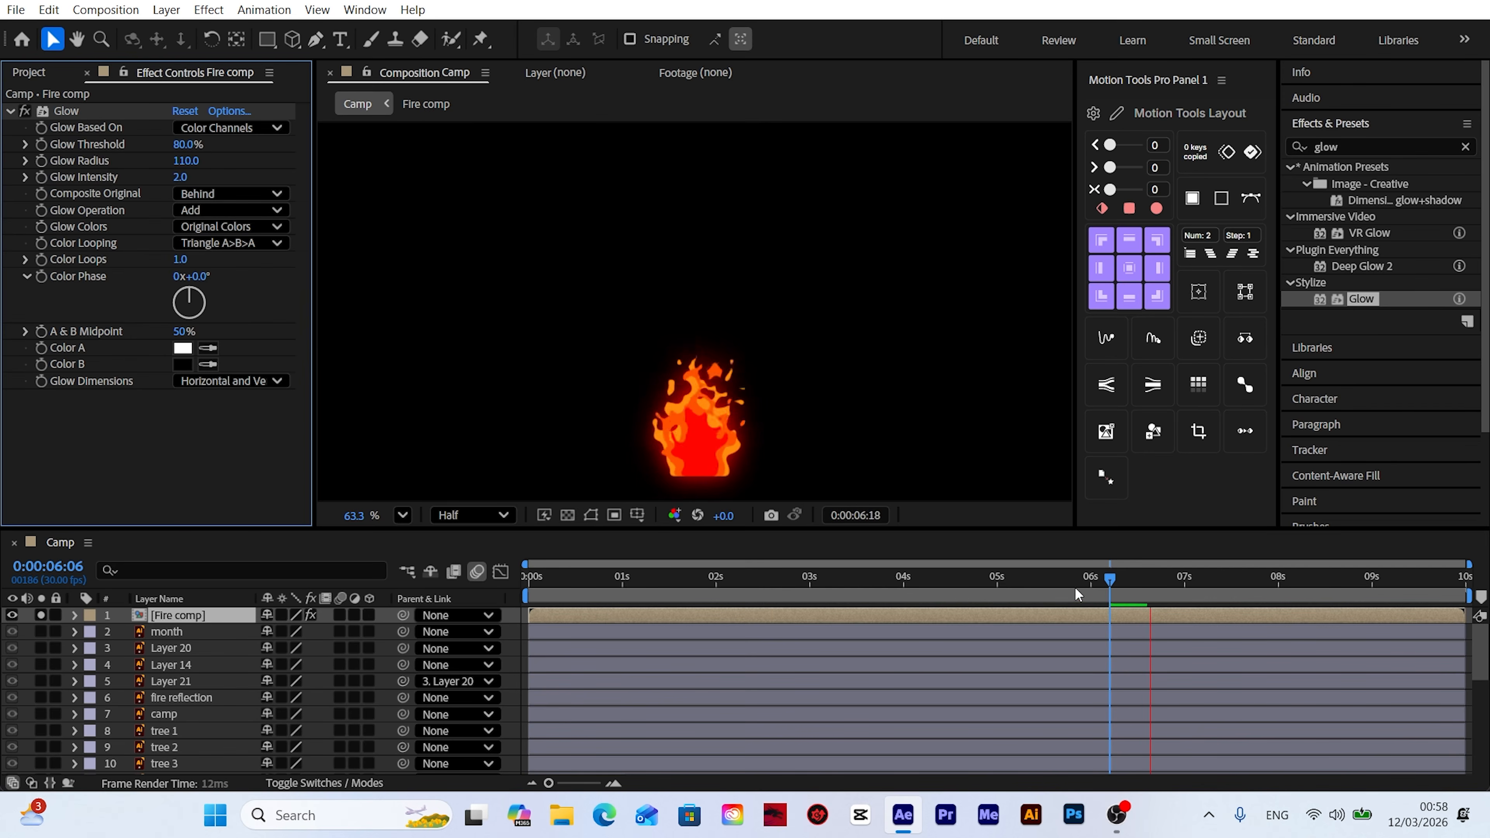
left_click(1054, 577)
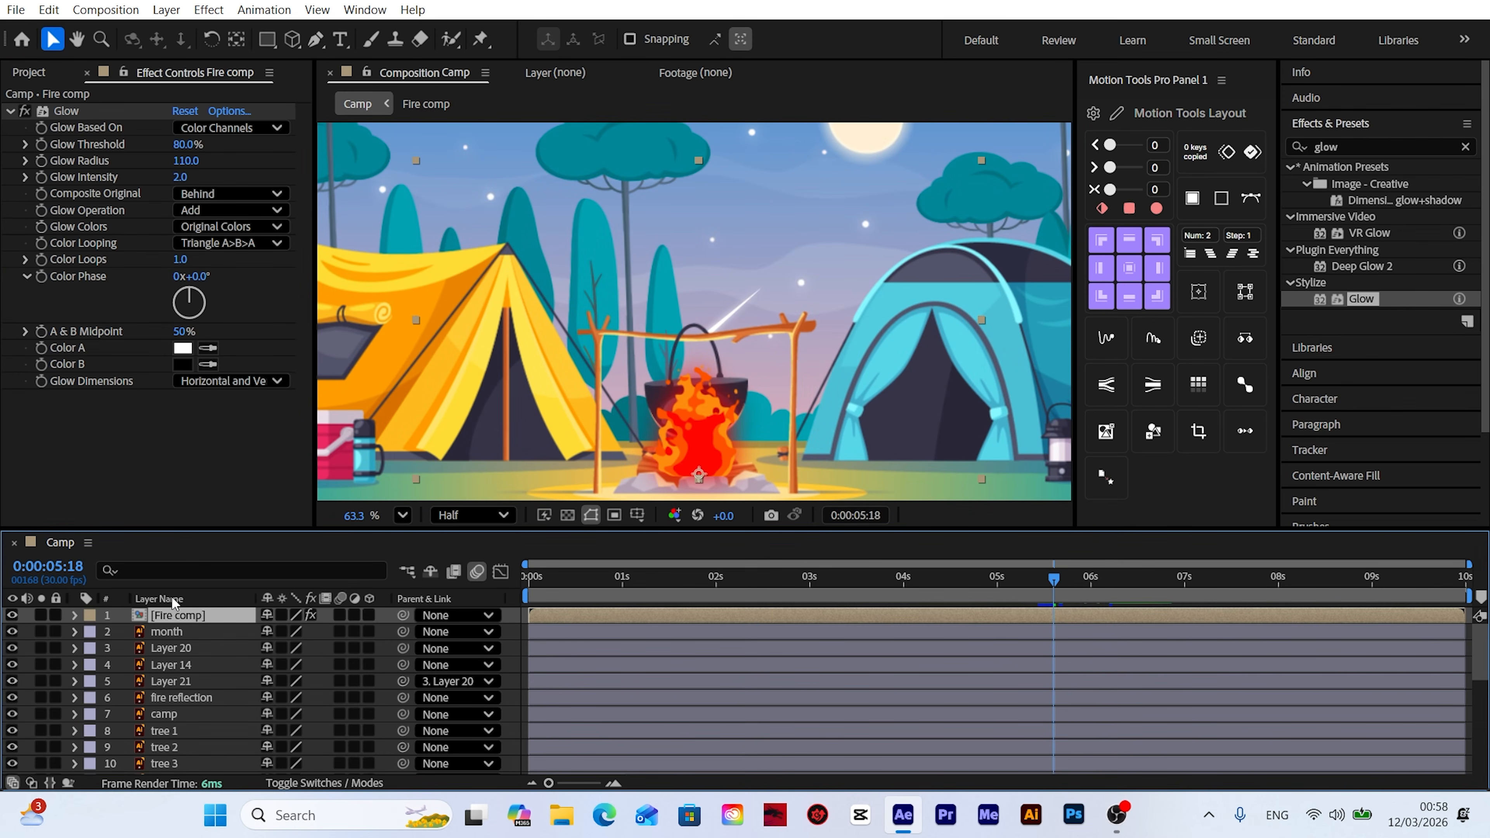
Step: Place Fire comp below Layer 21, preview it, and shift it about 1.8 seconds earlier so the fire burns from the first frame
left_click_drag(167, 617, 183, 685)
key("space")
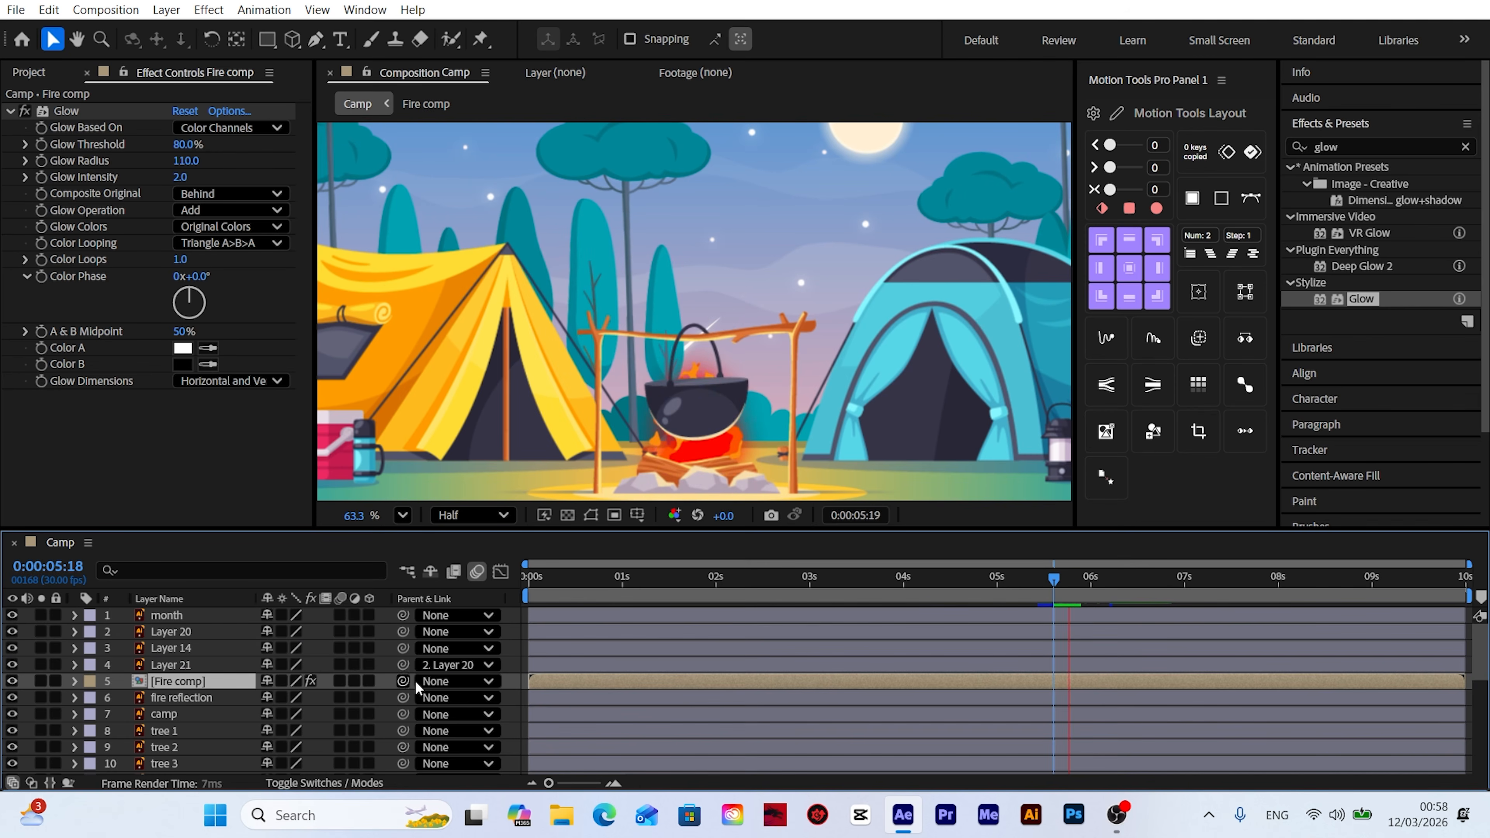
left_click_drag(1048, 583, 526, 613)
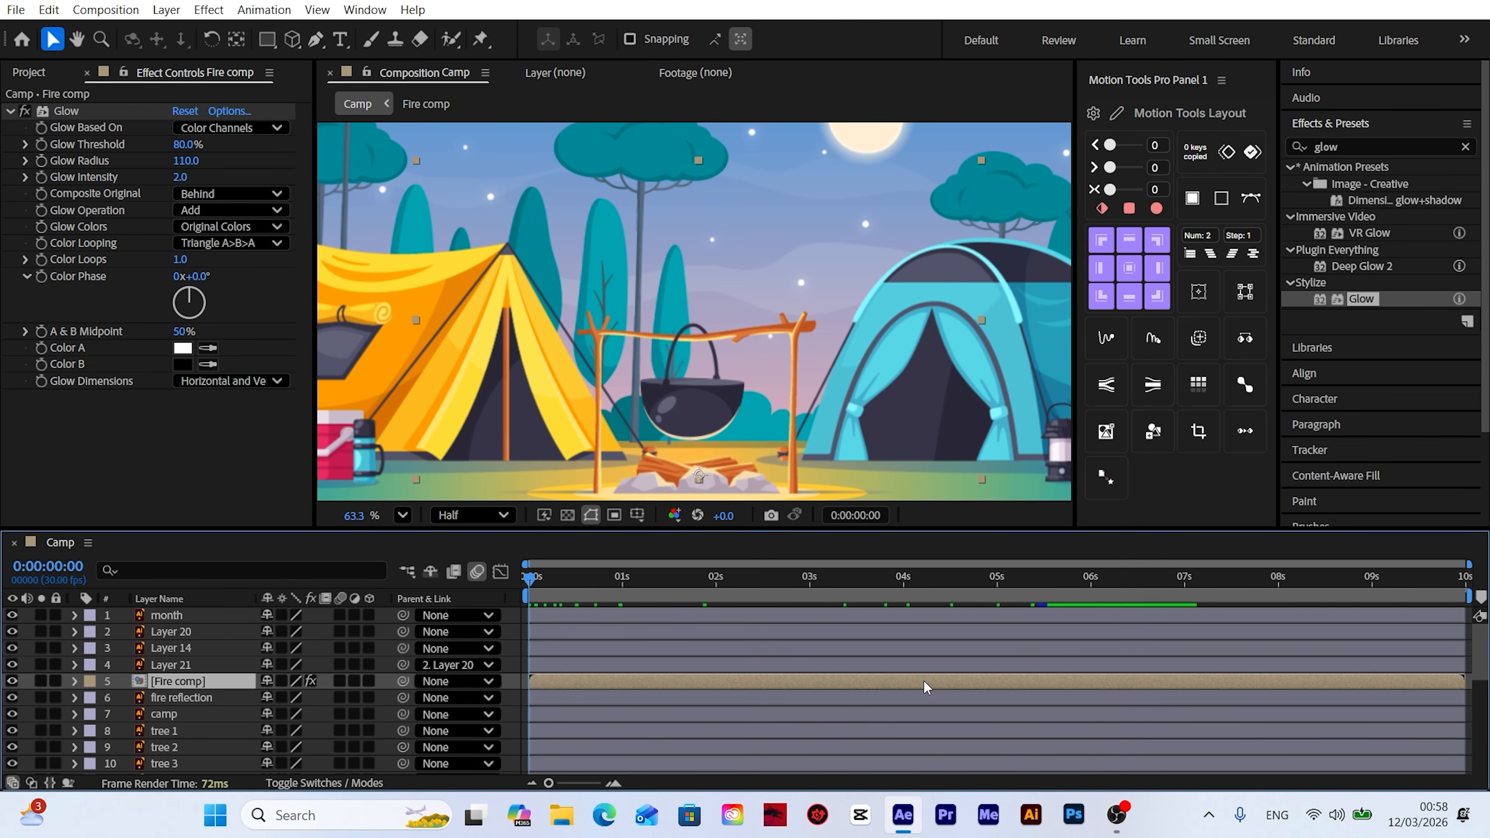
left_click_drag(932, 680, 764, 689)
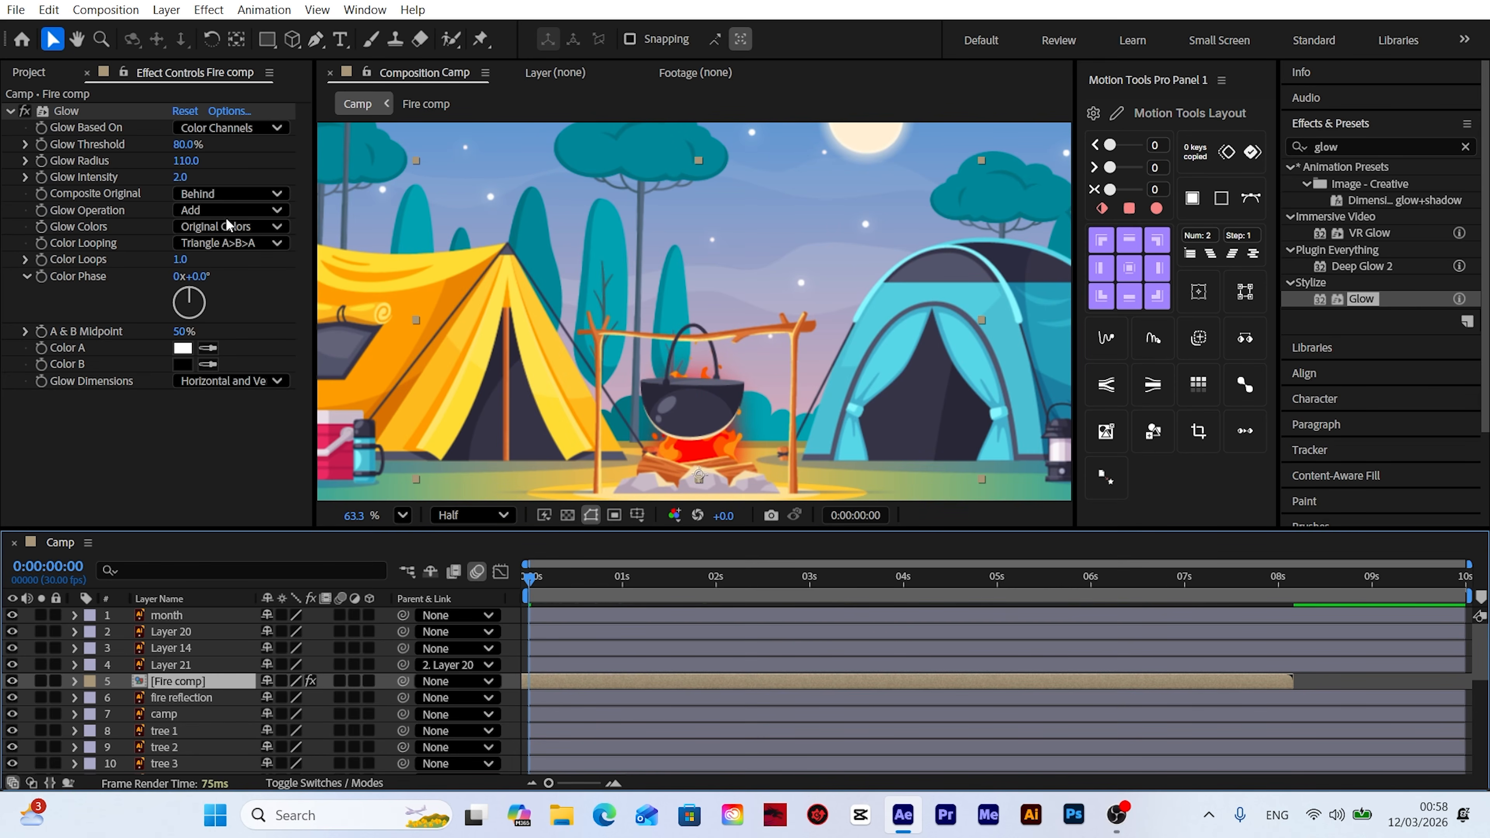
Step: Duplicate Fire comp and place the copy directly above Layer 20 in the layer order
left_click(50, 10)
left_click(94, 310)
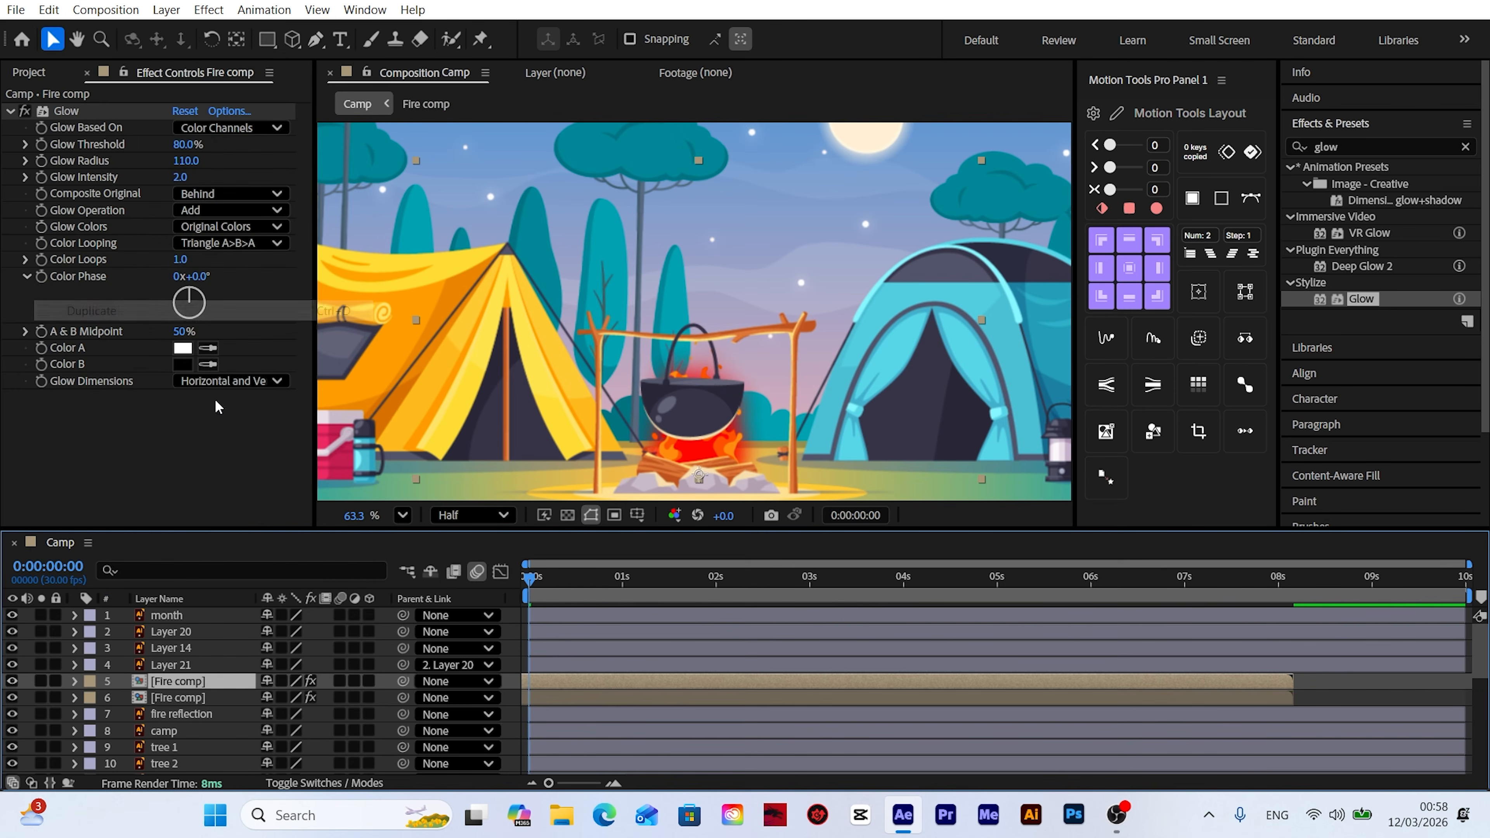
left_click_drag(176, 679, 176, 632)
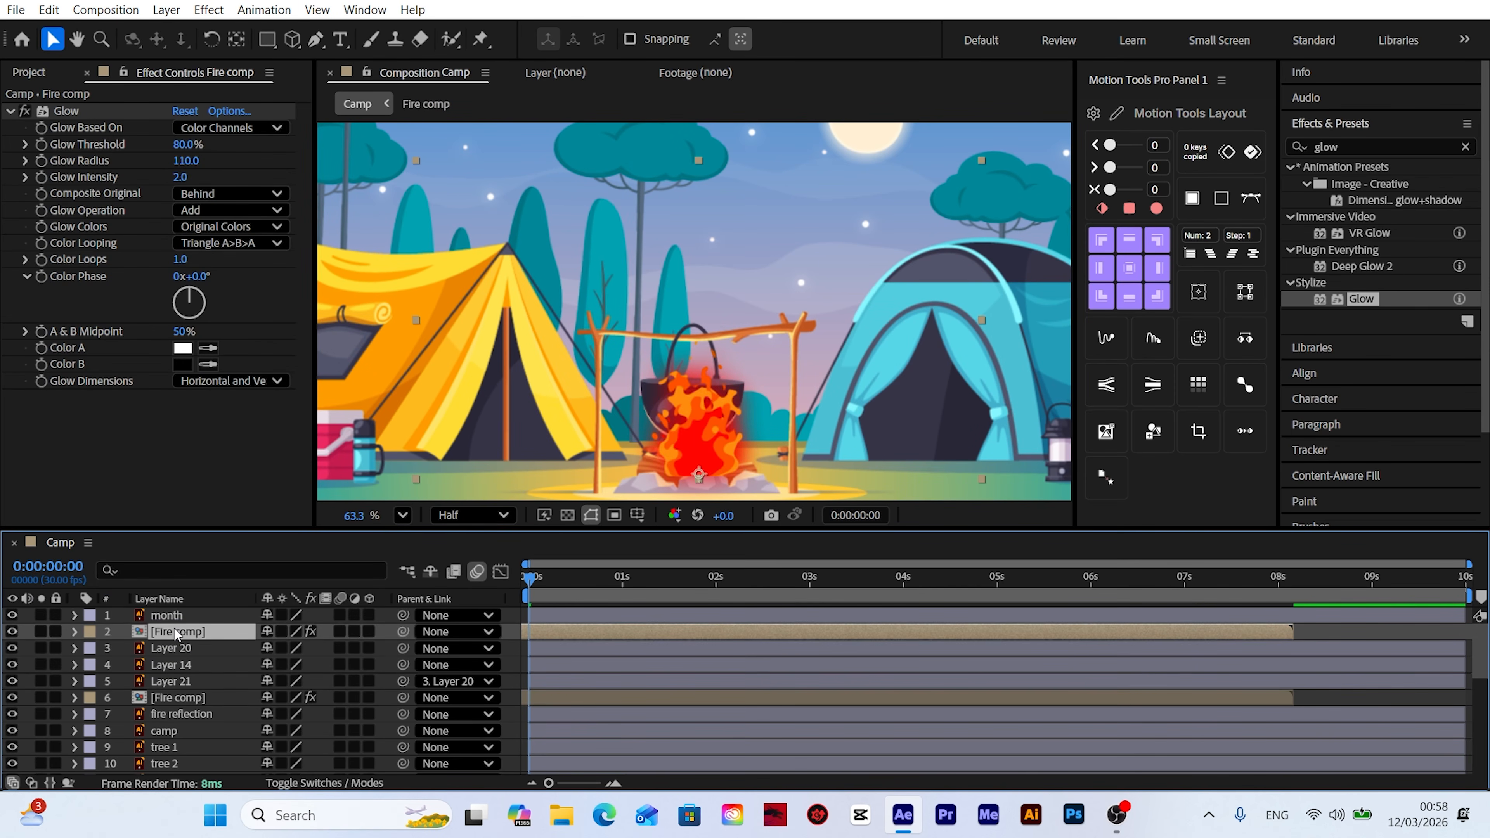
Step: Hide the upper Fire comp layer and draw a closed Pen mask on it around the logs and stones under the pot
scroll(727, 433, "up", 5)
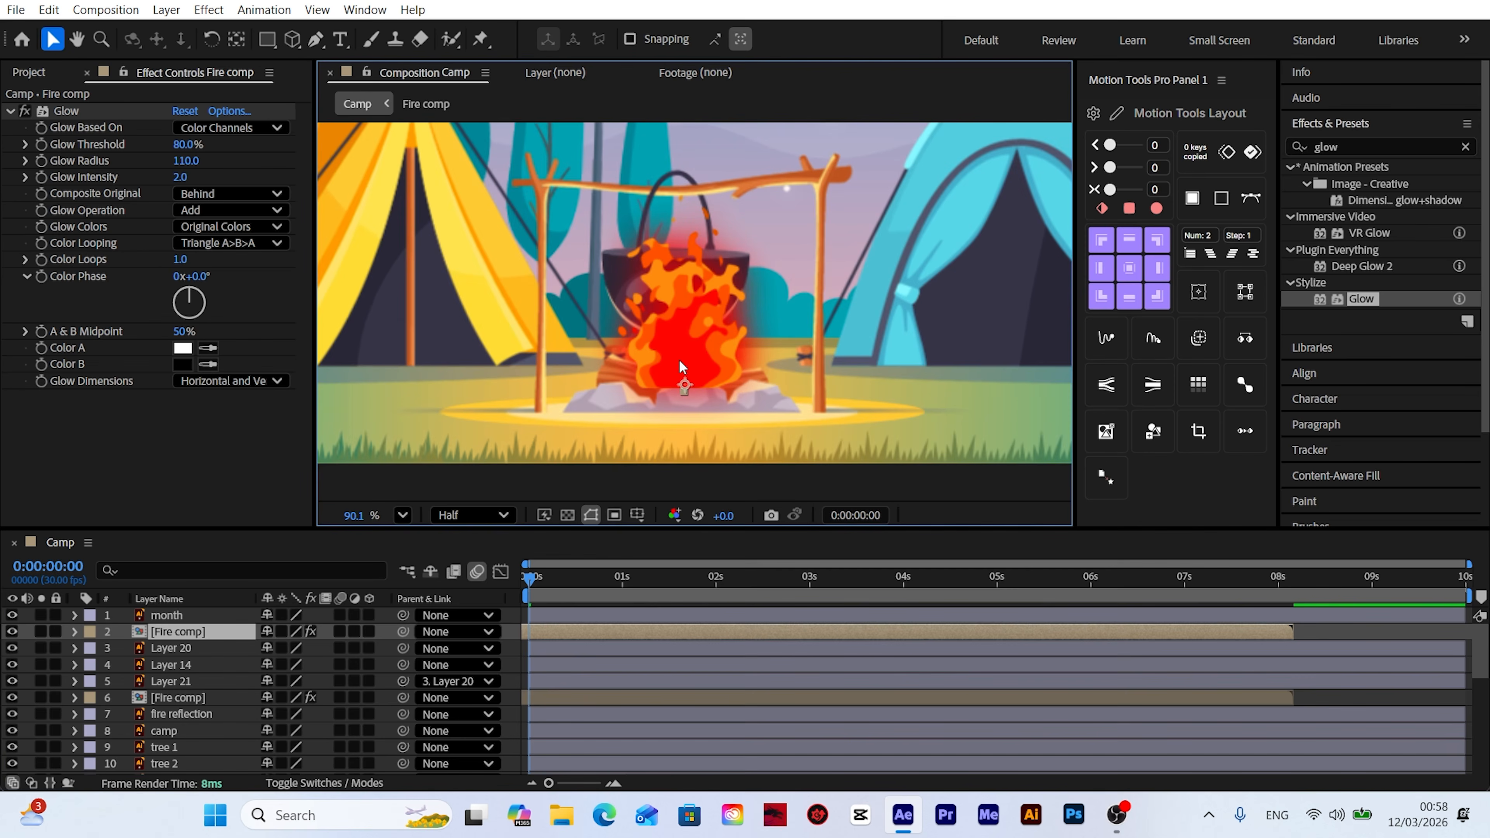
scroll(677, 370, "up", 4)
left_click(12, 632)
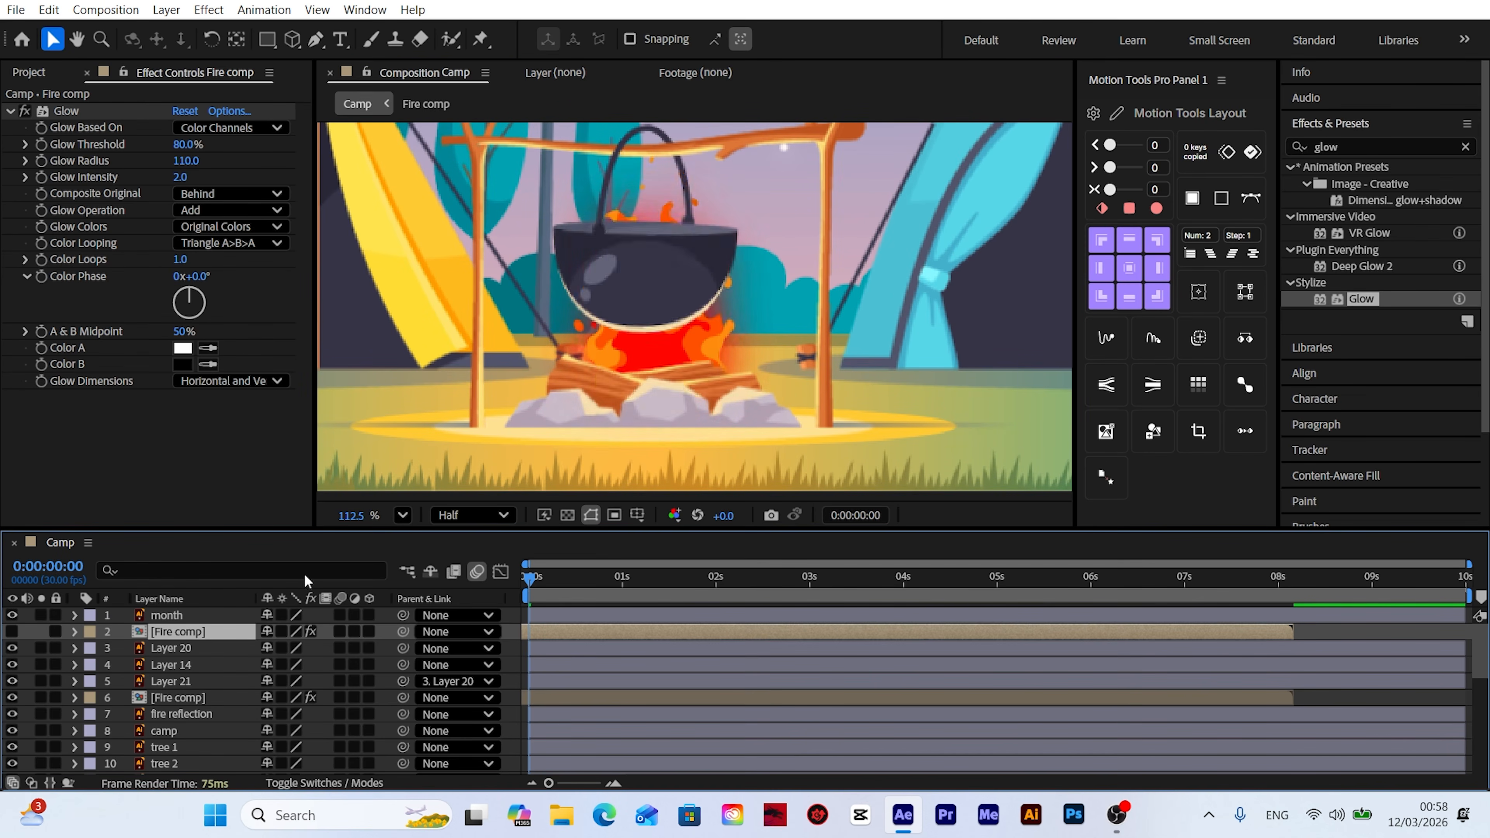
key("g")
scroll(545, 325, "up", 4)
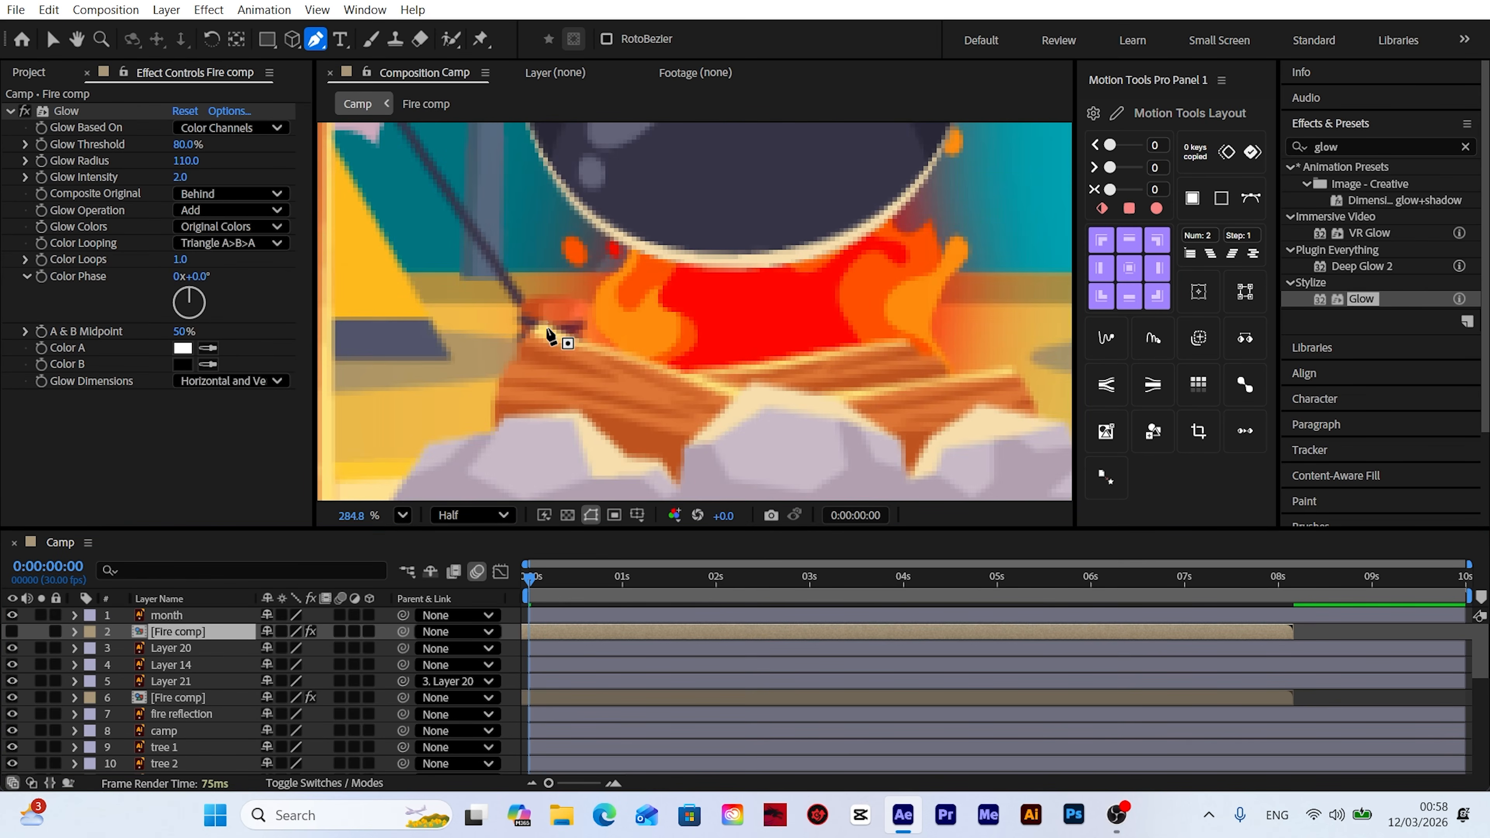
left_click(542, 321)
left_click(695, 372)
left_click(908, 336)
left_click(958, 372)
left_click(1023, 369)
scroll(905, 393, "down", 4)
left_click(902, 418)
left_click(881, 455)
left_click(520, 452)
left_click(530, 388)
left_click(560, 388)
left_click(572, 349)
left_click(589, 326)
Step: Show the upper Fire comp layer again and invert its Mask 1
left_click(11, 631)
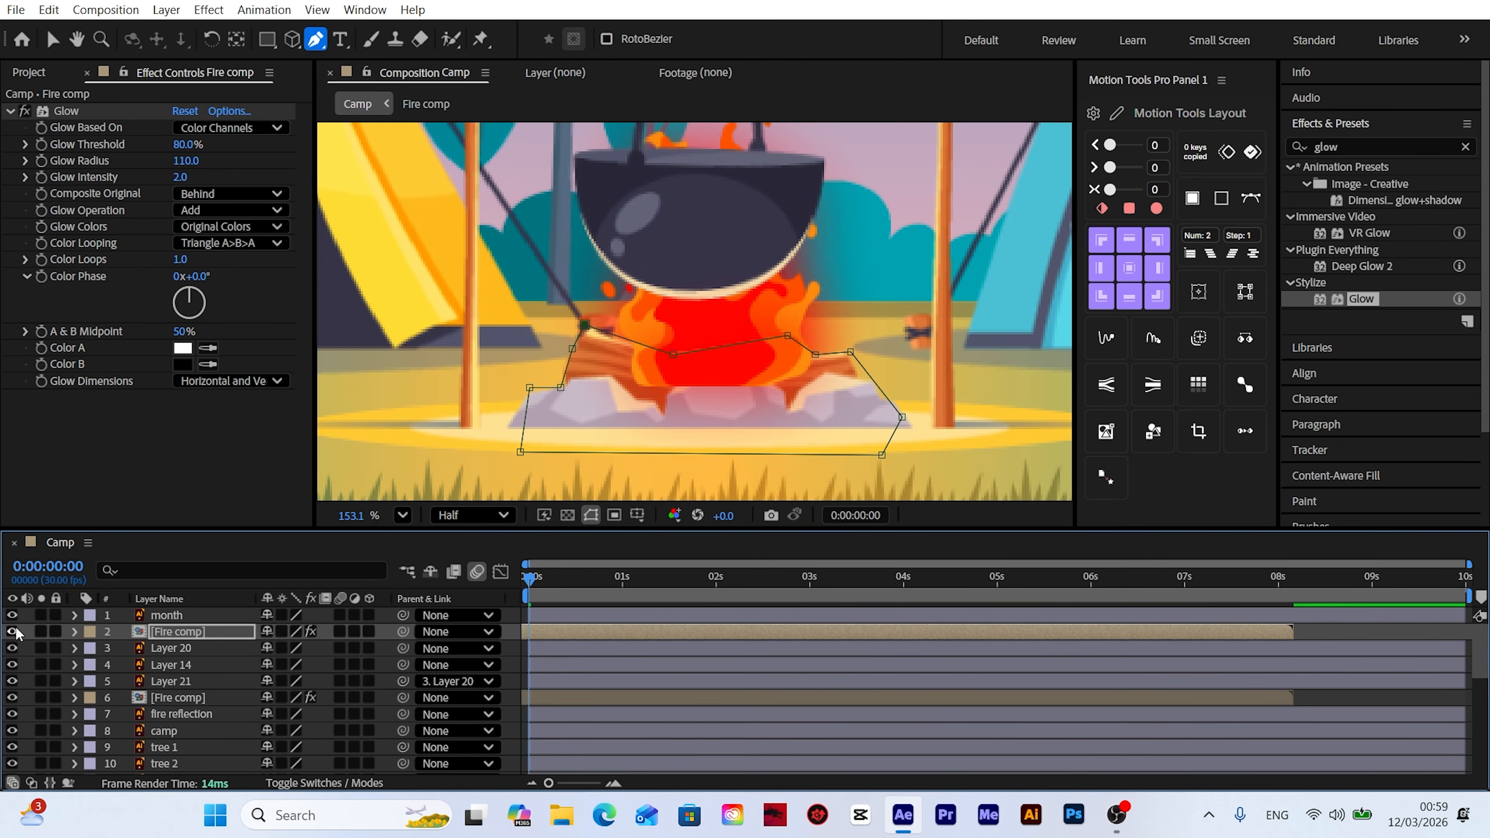
left_click(166, 634)
key("m")
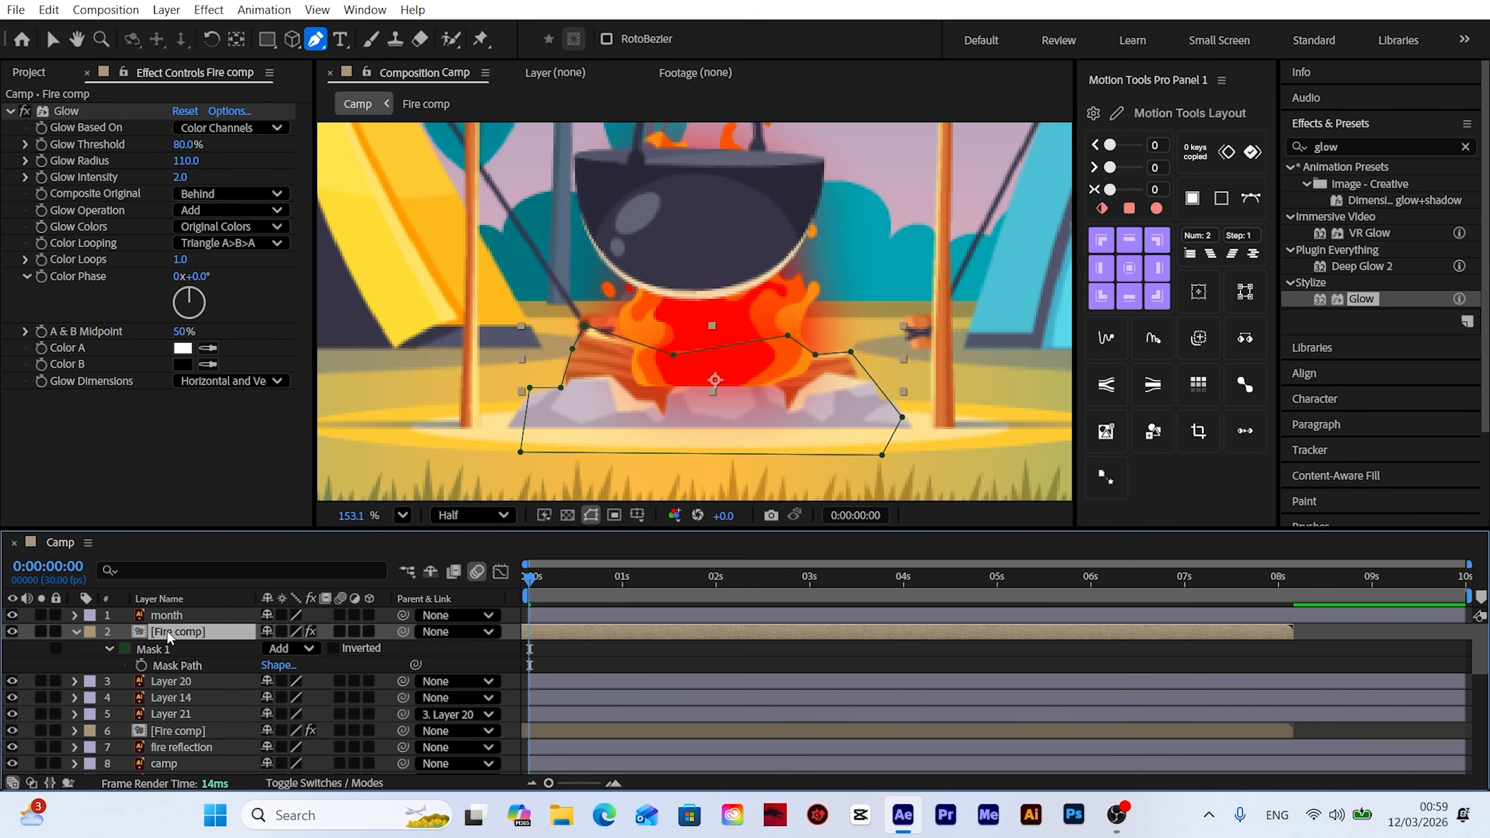
left_click(332, 651)
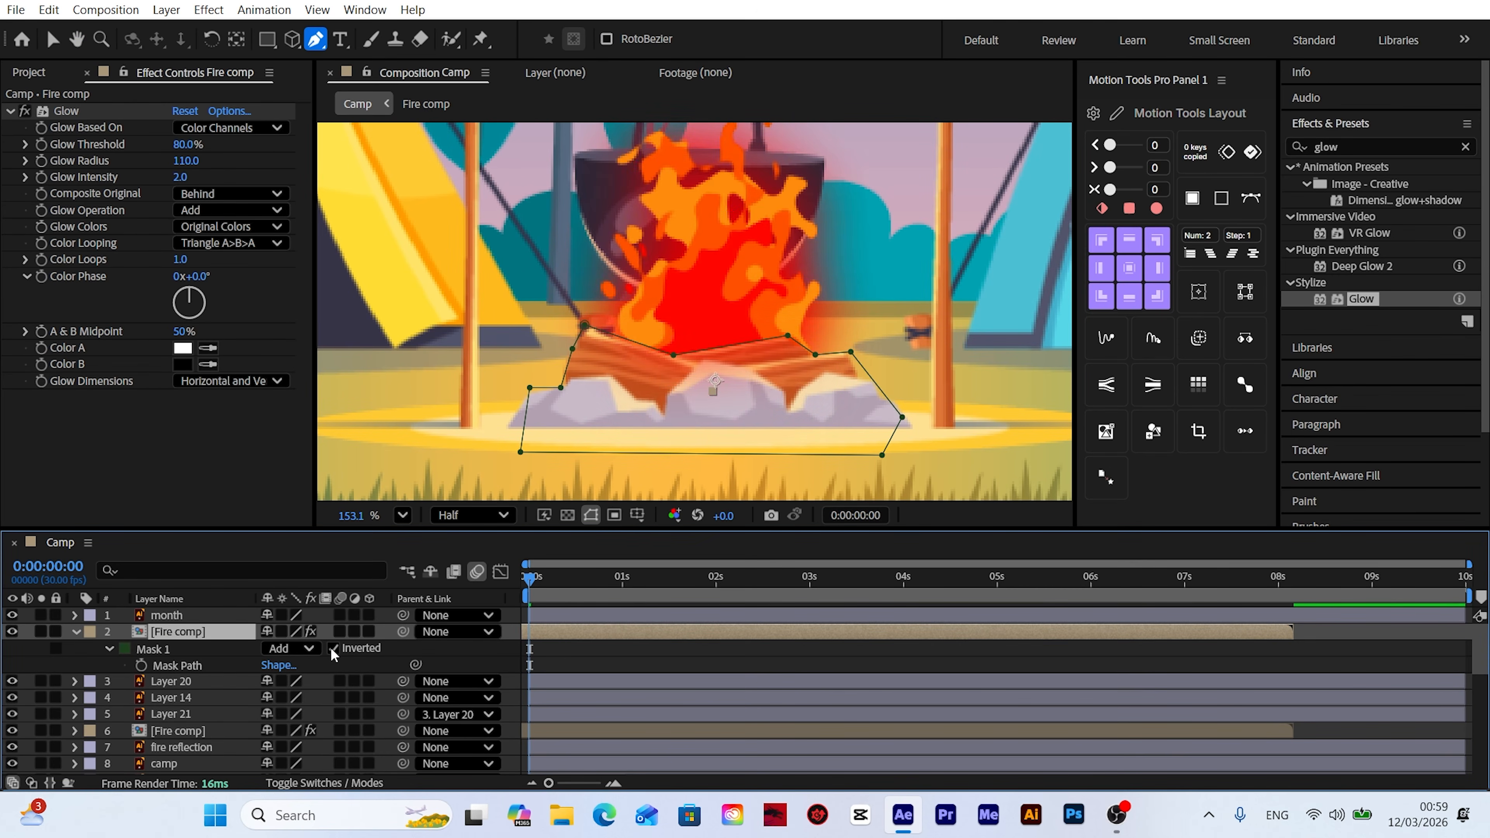
left_click(74, 632)
Step: Shift the upper Fire comp layer about 0.6 seconds earlier and preview the whole camp scene
left_click_drag(752, 631, 650, 641)
left_click(402, 516)
left_click(429, 135)
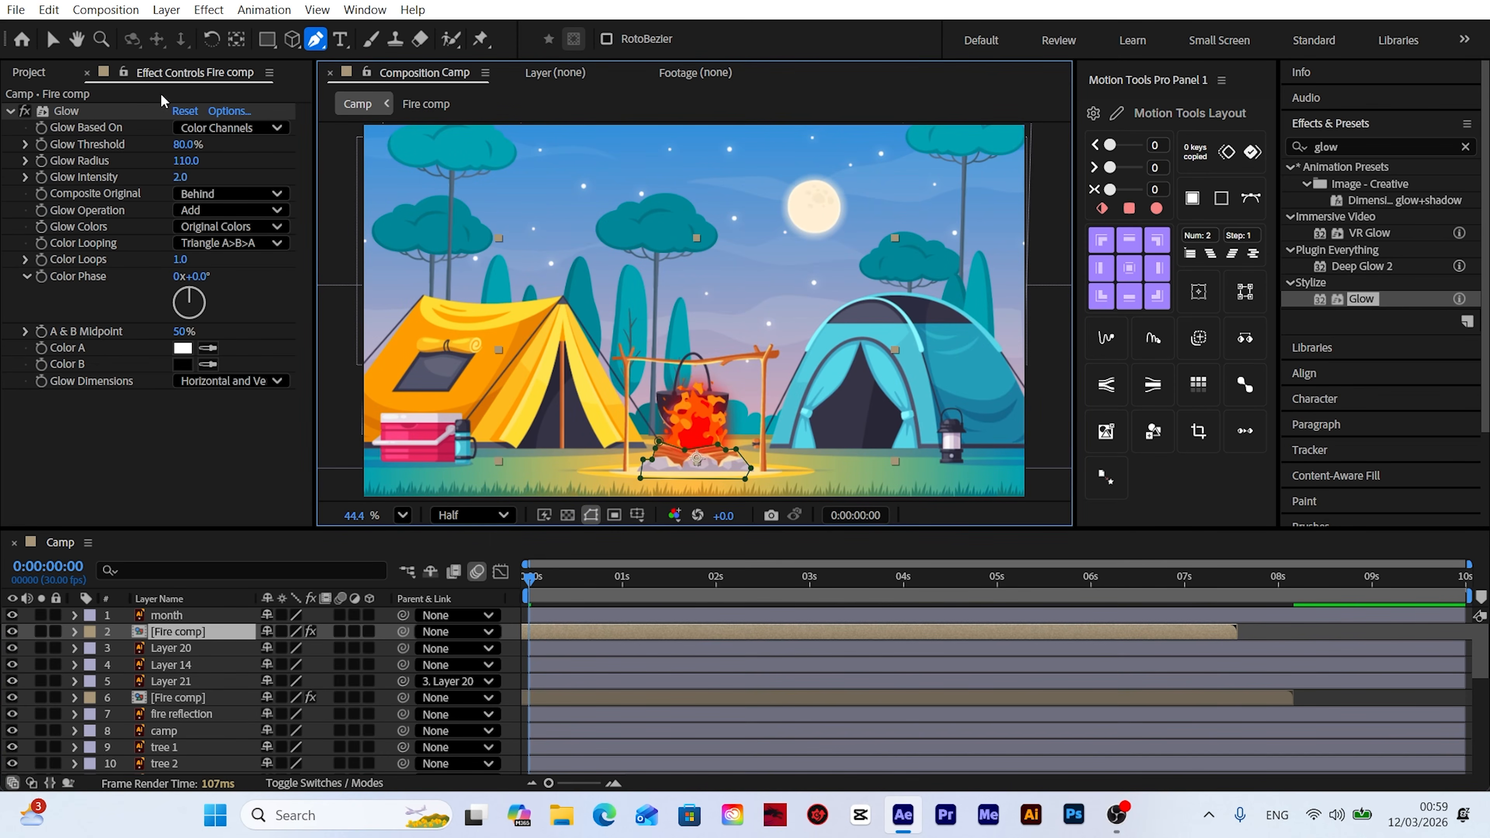
left_click(52, 39)
left_click(240, 498)
key("space")
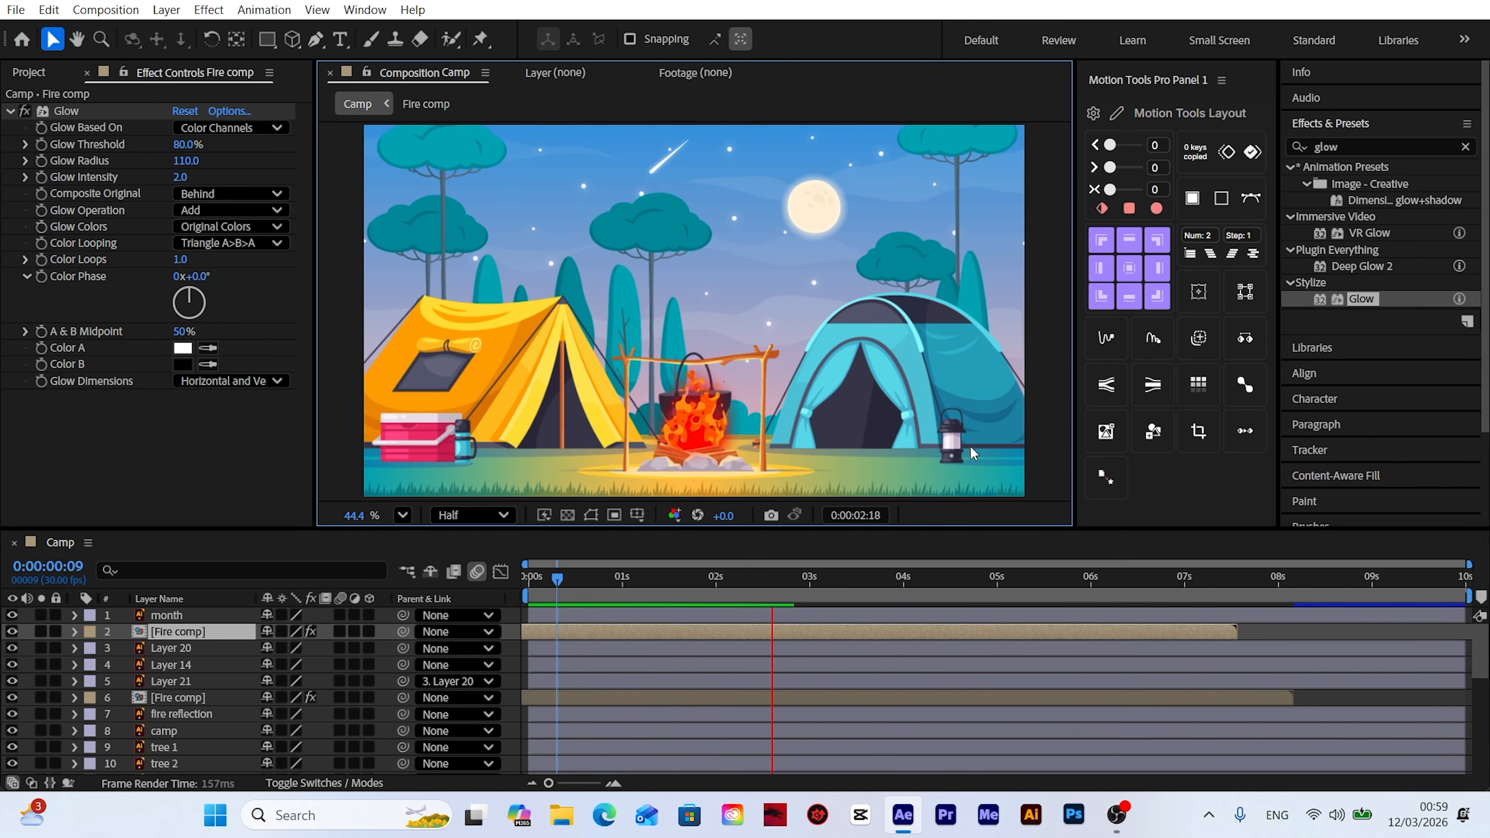
left_click(494, 585)
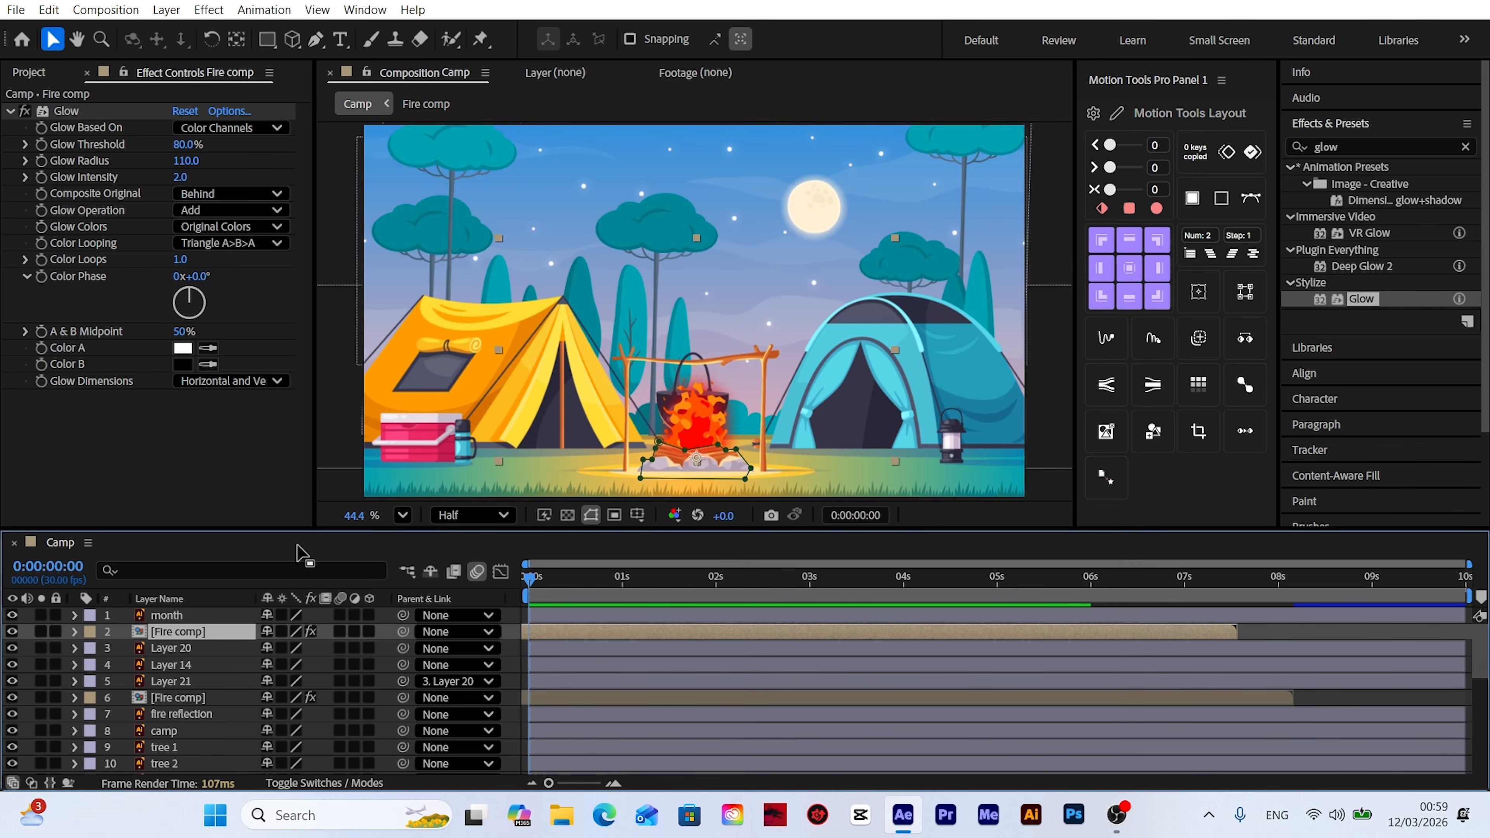
Step: Open Fire comp and create a 1920 x 1080 px solid named "cc bubbles" in it
double_click(167, 627)
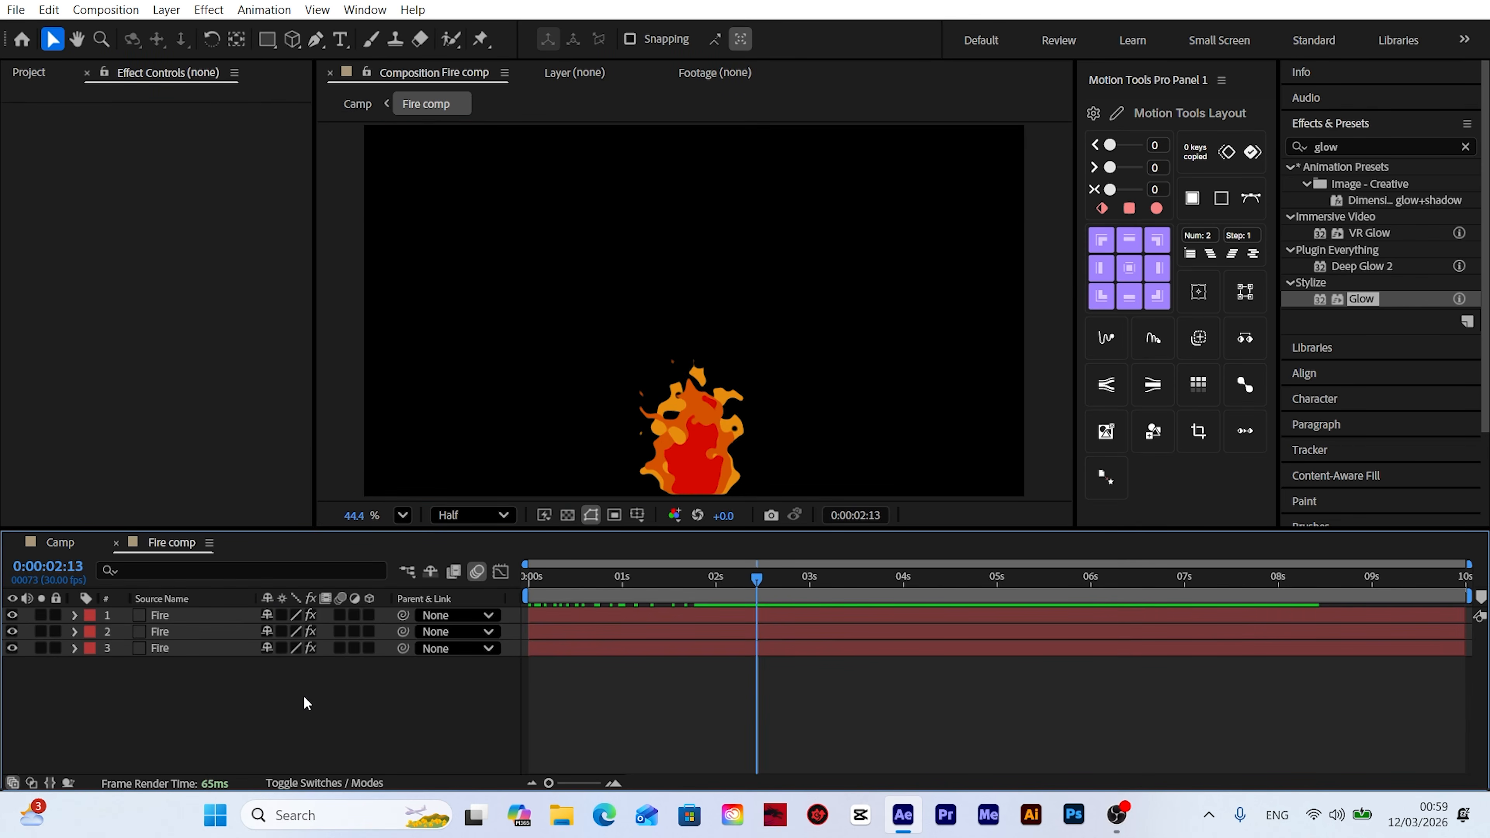
left_click(166, 10)
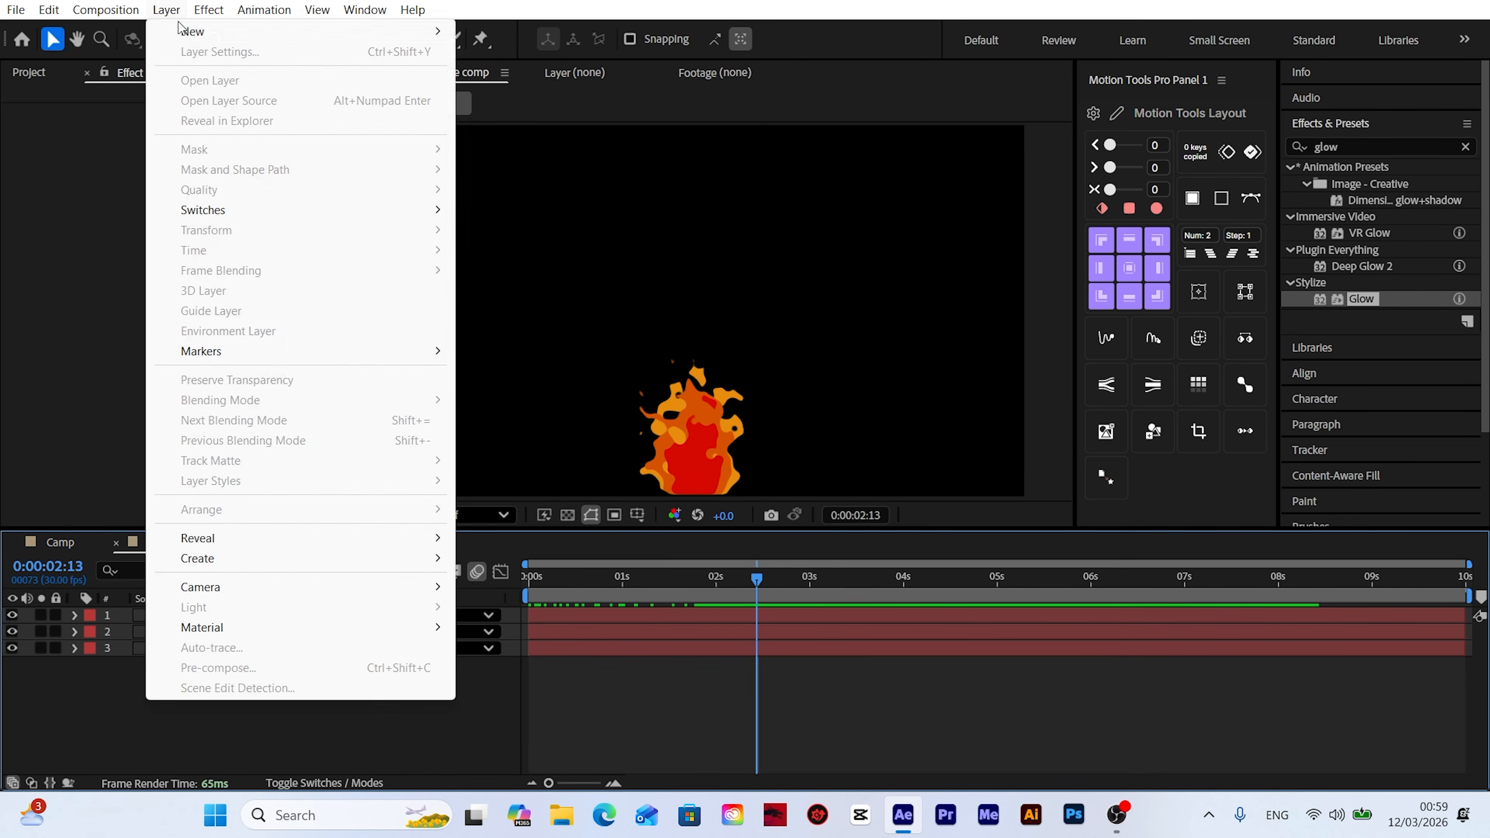
mouse_move(194, 31)
left_click(499, 52)
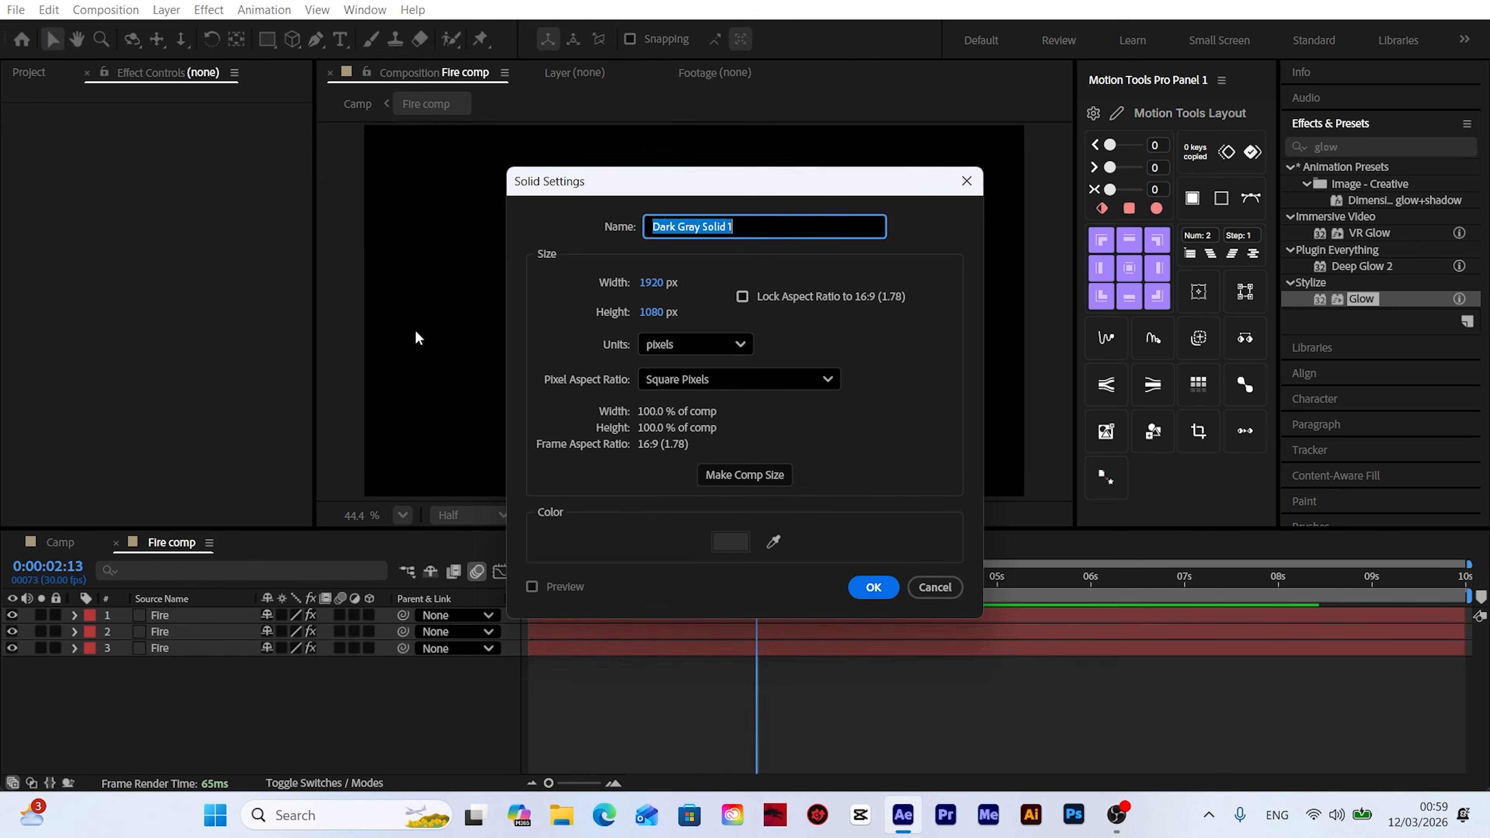
type("cc bubbles")
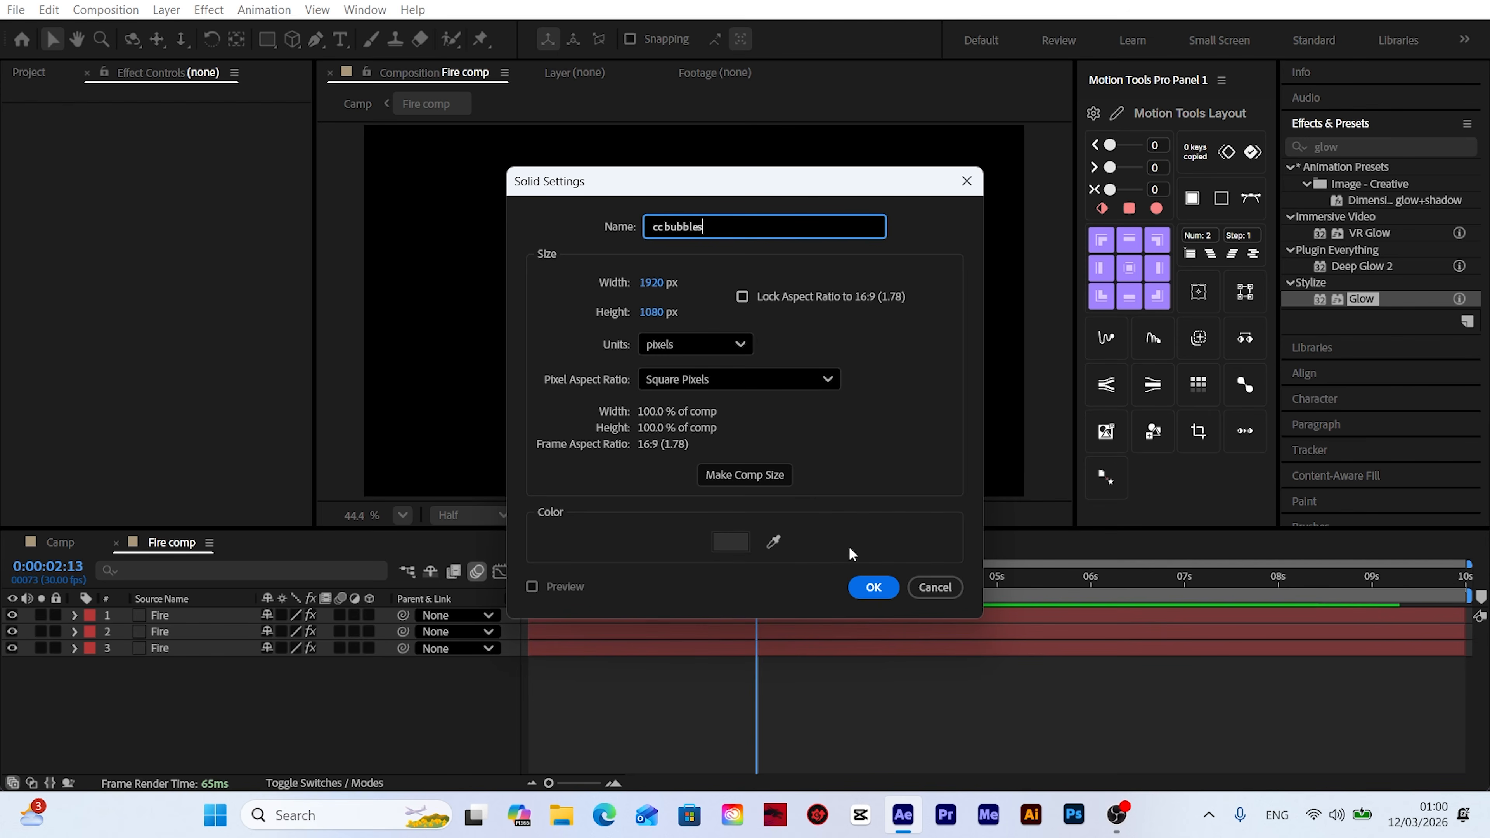
left_click(873, 587)
Step: Find the CC Bubbles effect and apply it to the cc bubbles solid
left_click(1349, 147)
type("cc b")
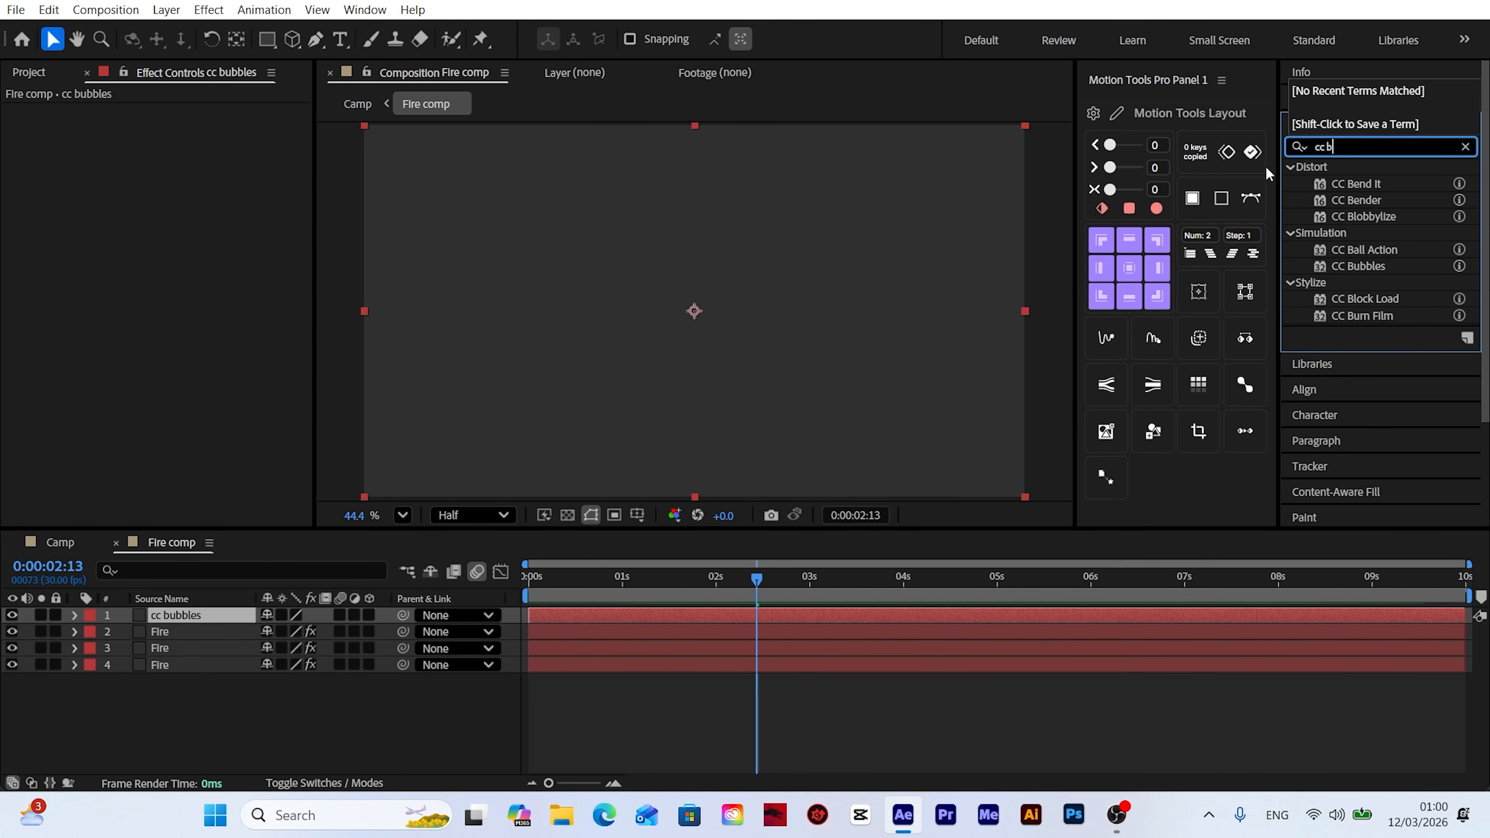
left_click_drag(1374, 267, 193, 616)
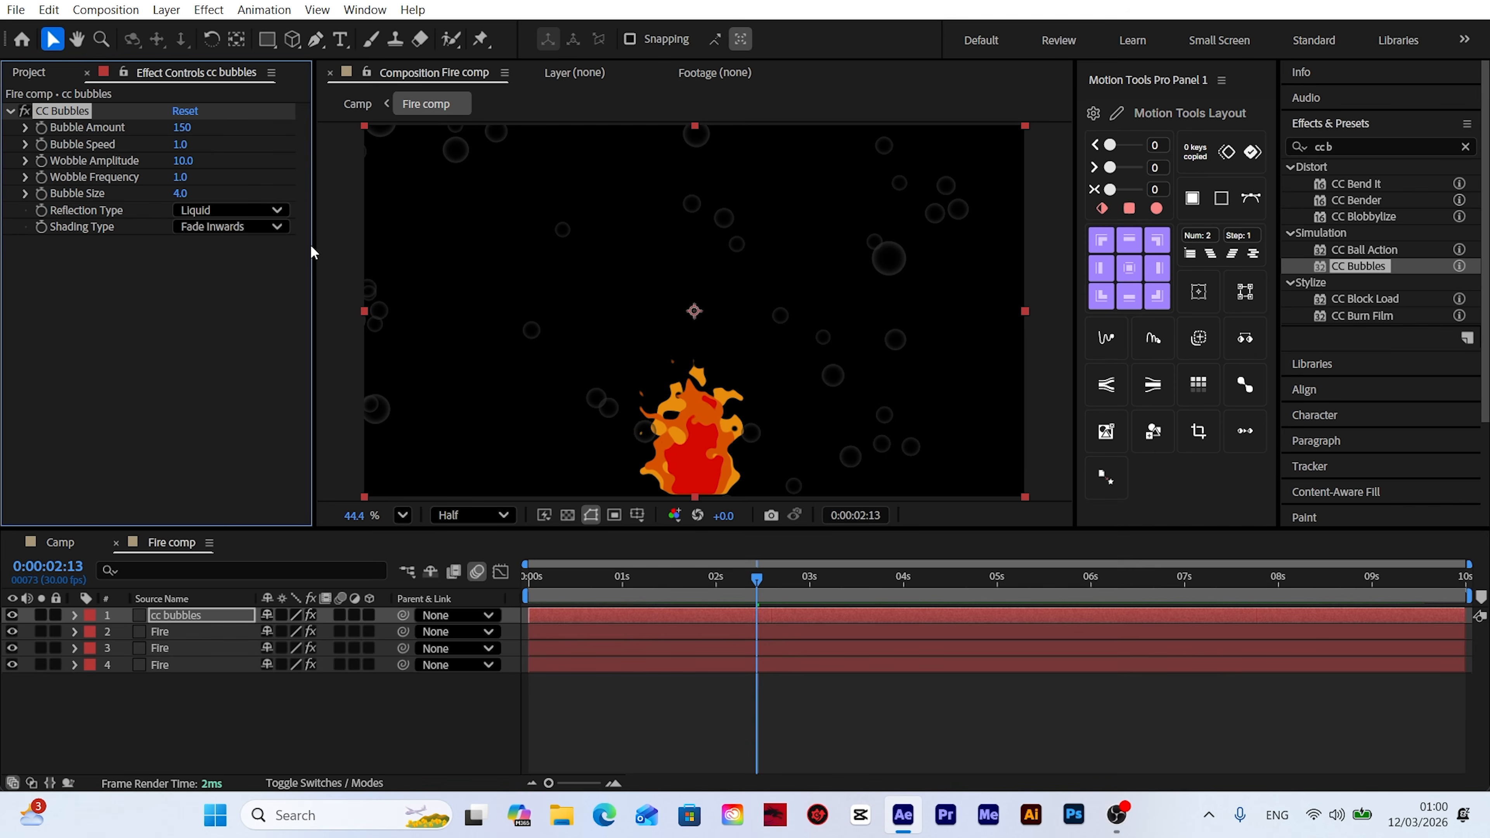
Step: Set the CC Bubbles Shading Type to Darken, Bubble Amount to 120, Bubble Speed to 10 and Bubble Size to 1
left_click(232, 227)
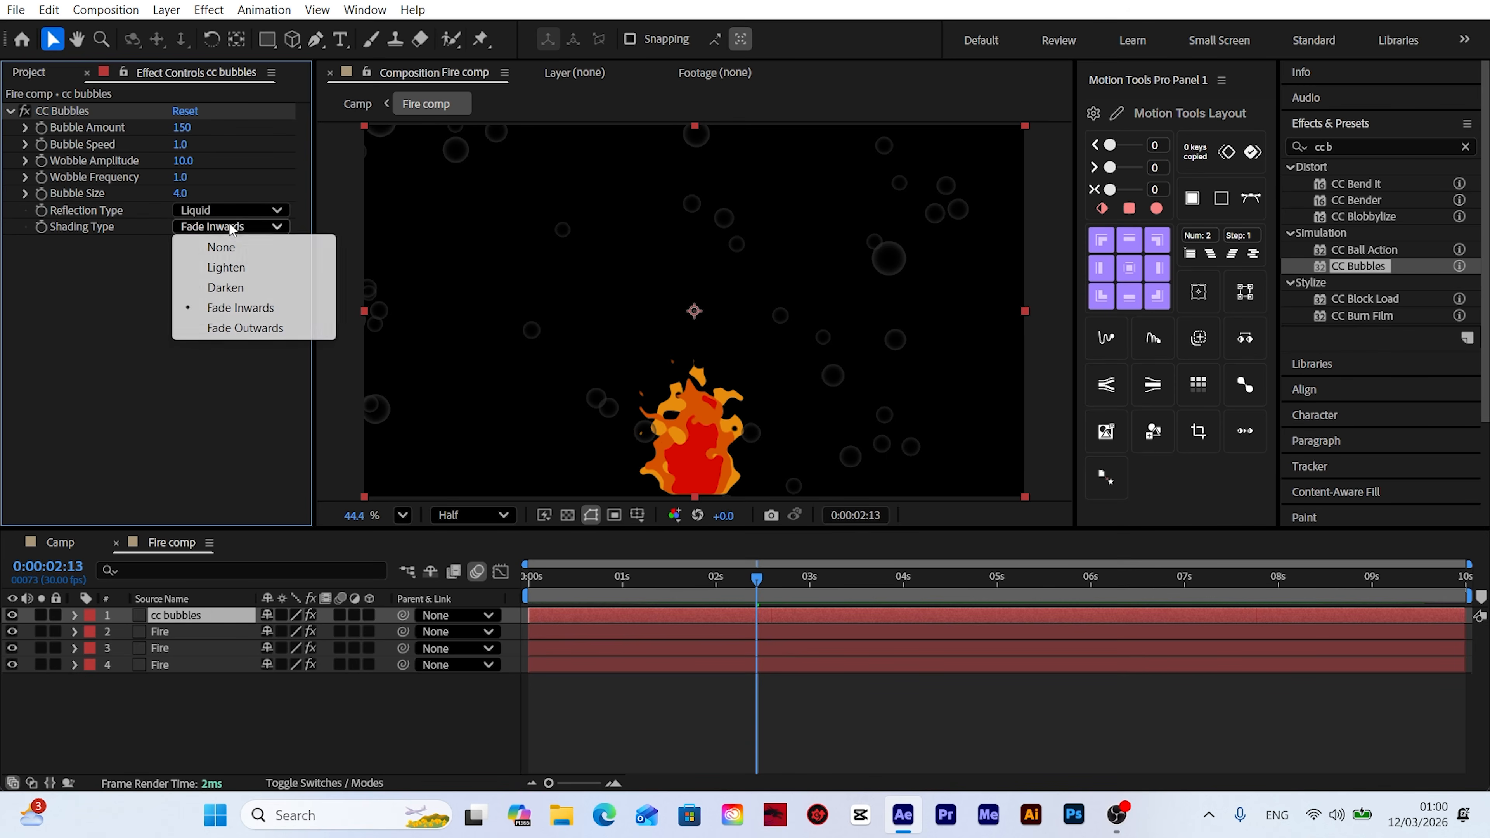
left_click(238, 287)
left_click(180, 127)
type("120")
key("Return")
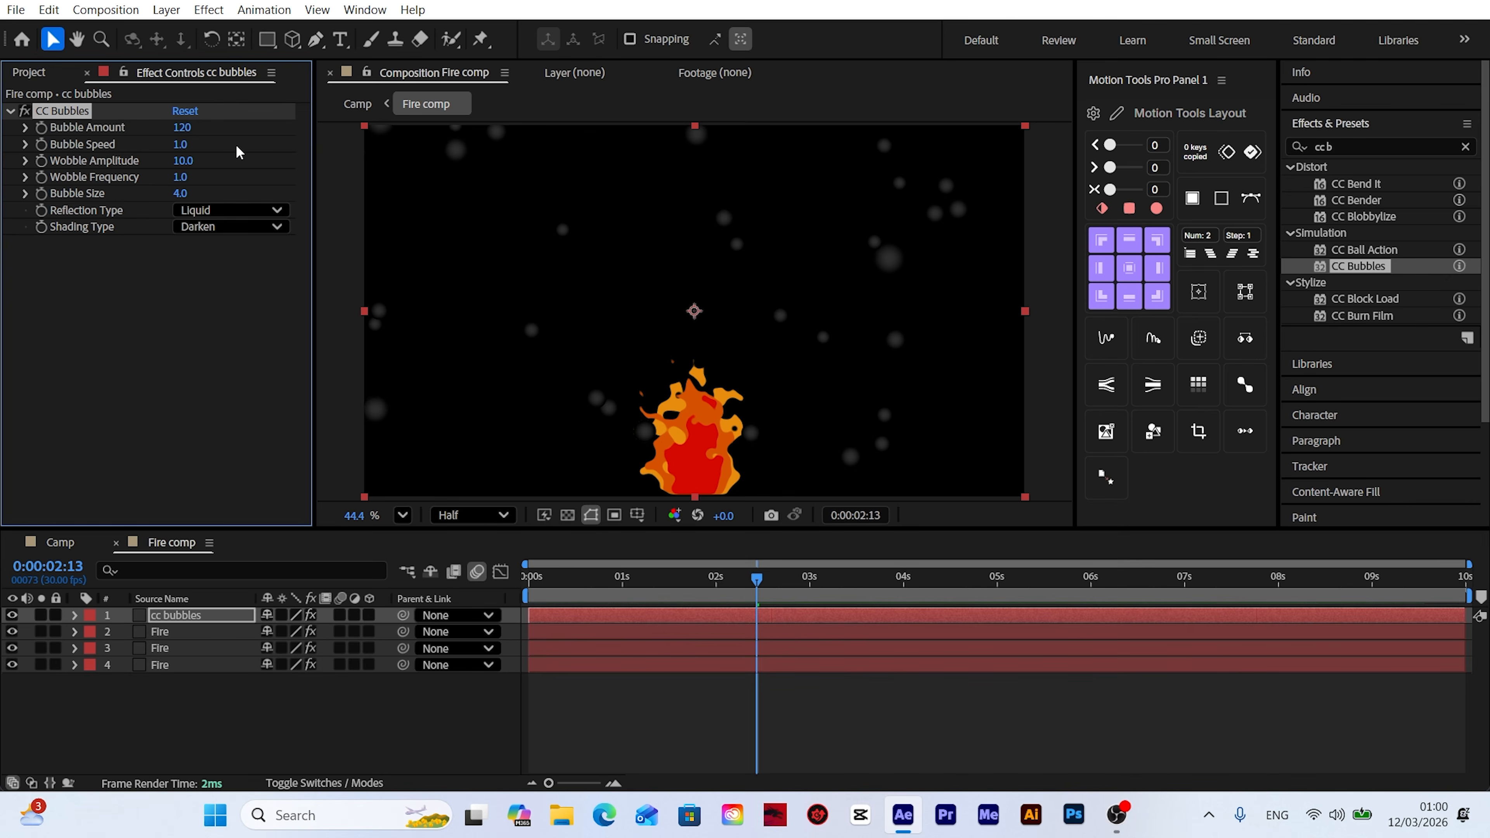
left_click(180, 144)
type("1")
key("Return")
left_click(180, 193)
type("1")
left_click(182, 299)
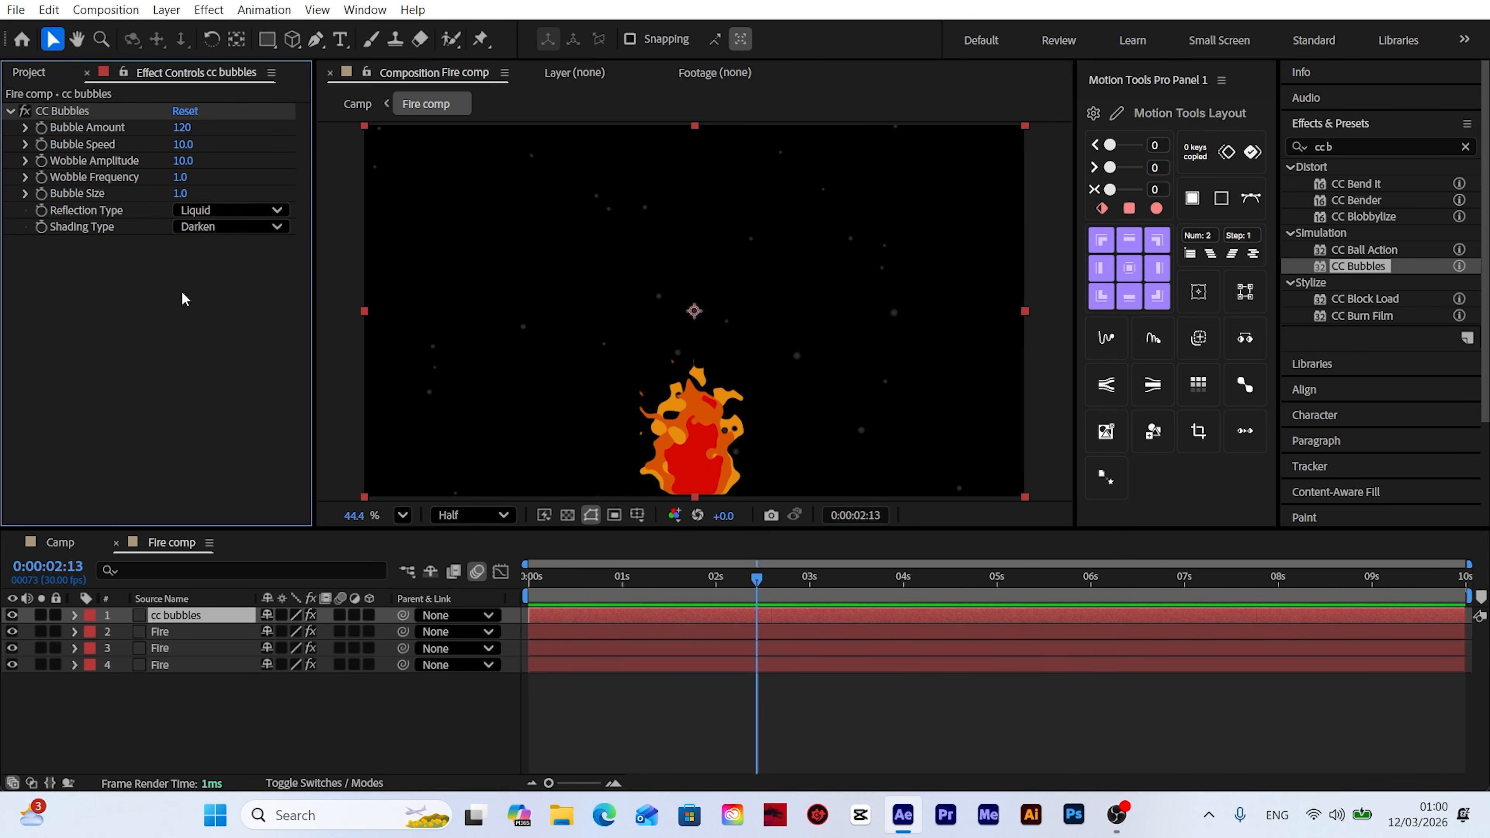
Step: Apply the Generate Fill effect to the cc bubbles layer and sample its color from the red core of the flame
left_click(1335, 143)
key("ctrl+a")
type("fill")
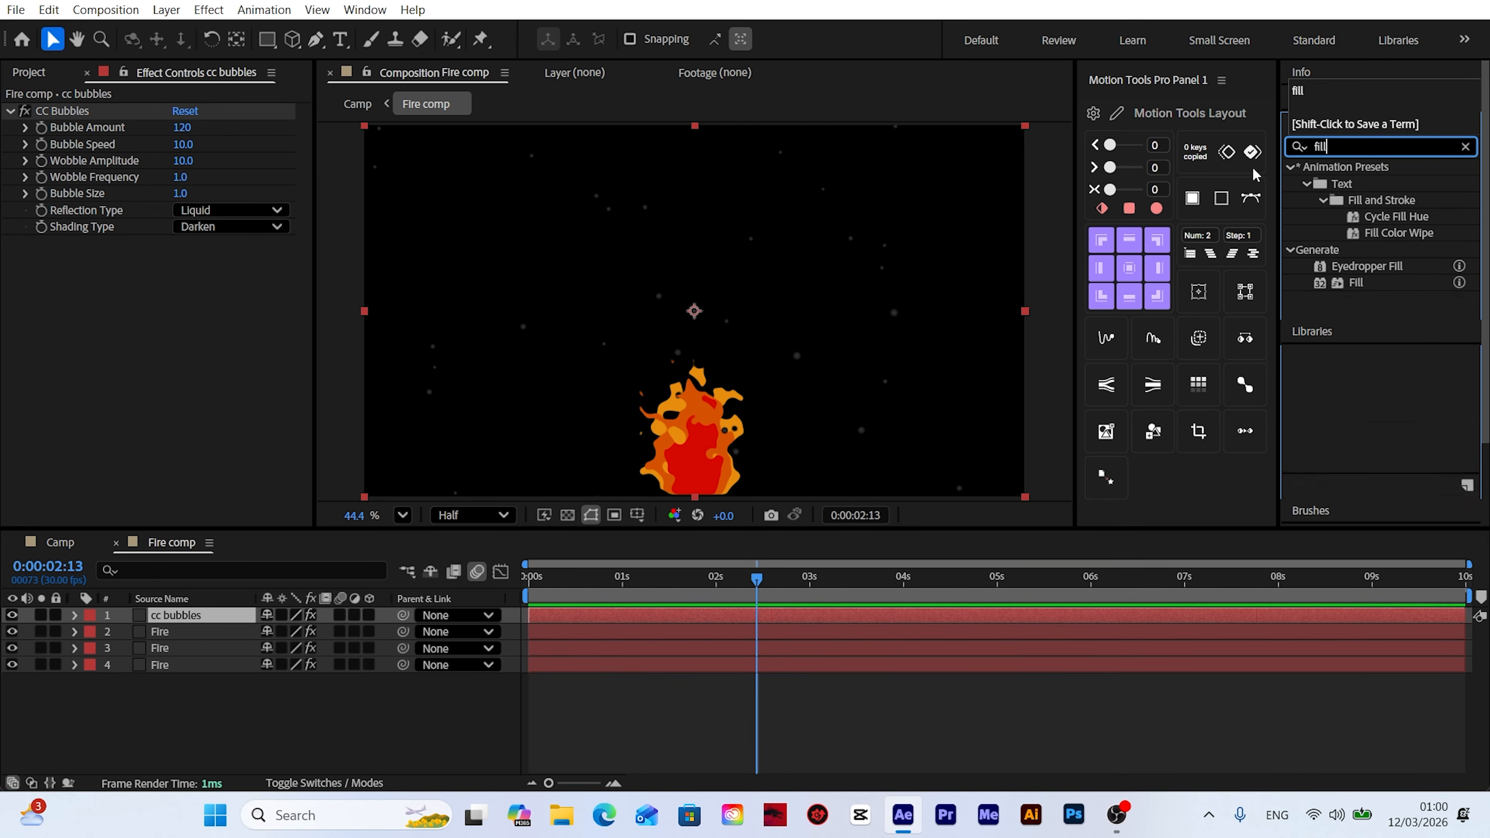
left_click(1350, 284)
left_click_drag(1351, 284, 194, 620)
left_click(208, 292)
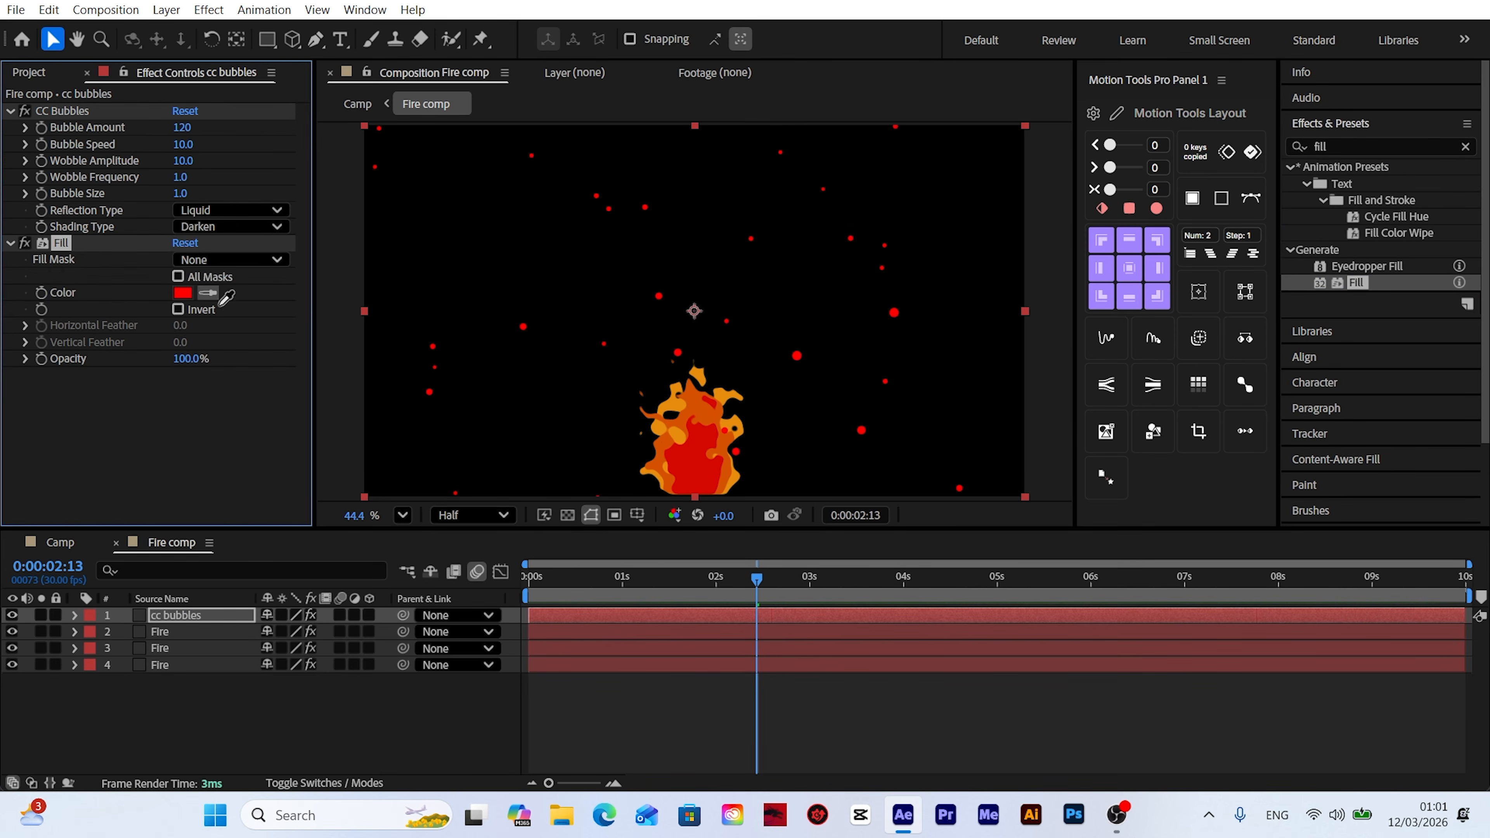
left_click(692, 476)
Step: Shrink the cc bubbles layer to a narrow area, move it over the flame, and preview the sparks
left_click_drag(365, 311, 666, 323)
left_click_drag(695, 127, 695, 214)
left_click_drag(695, 307, 694, 382)
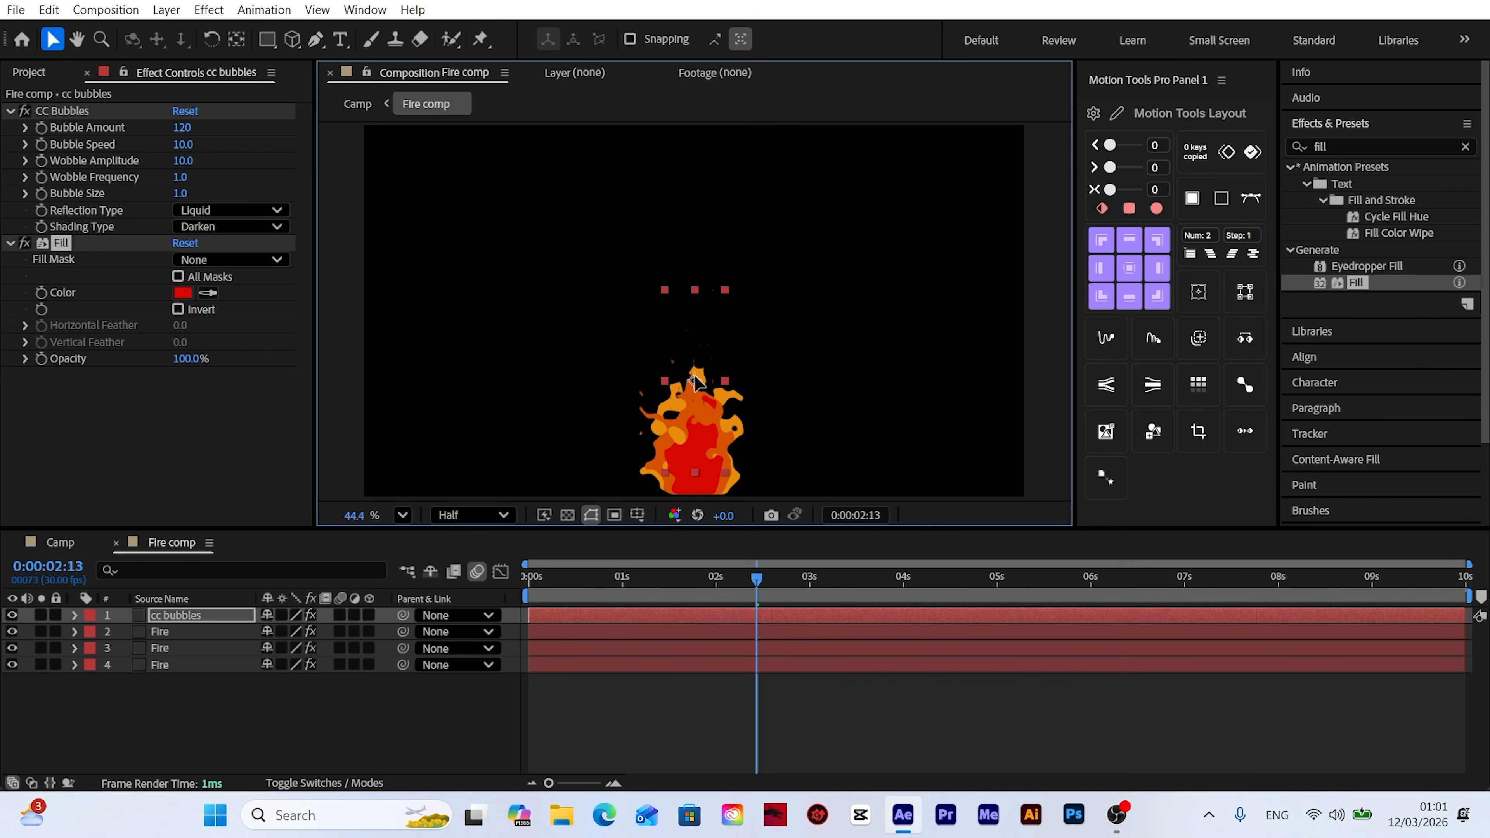
left_click(452, 692)
key("space")
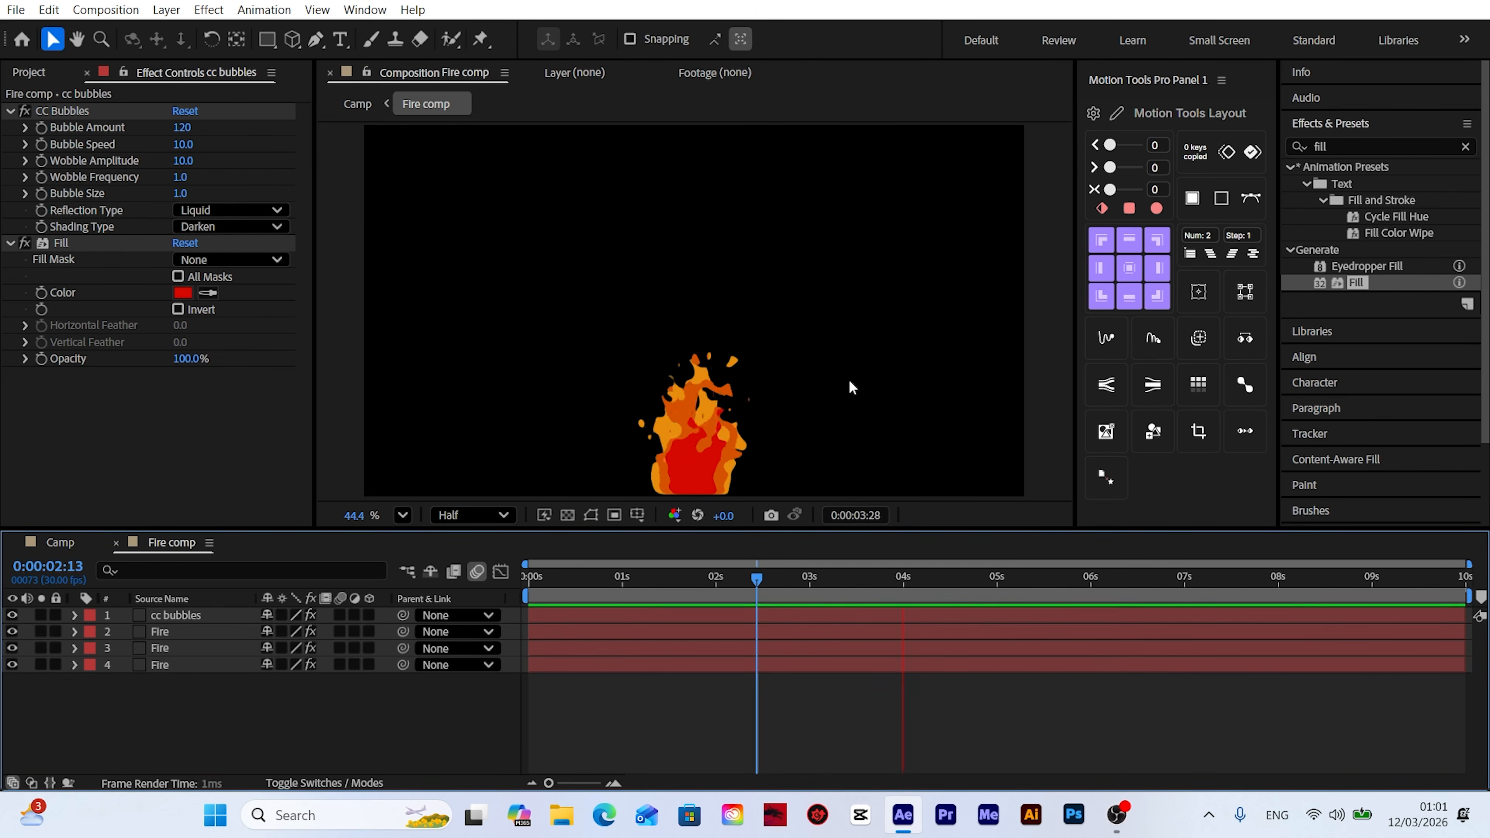
left_click(744, 580)
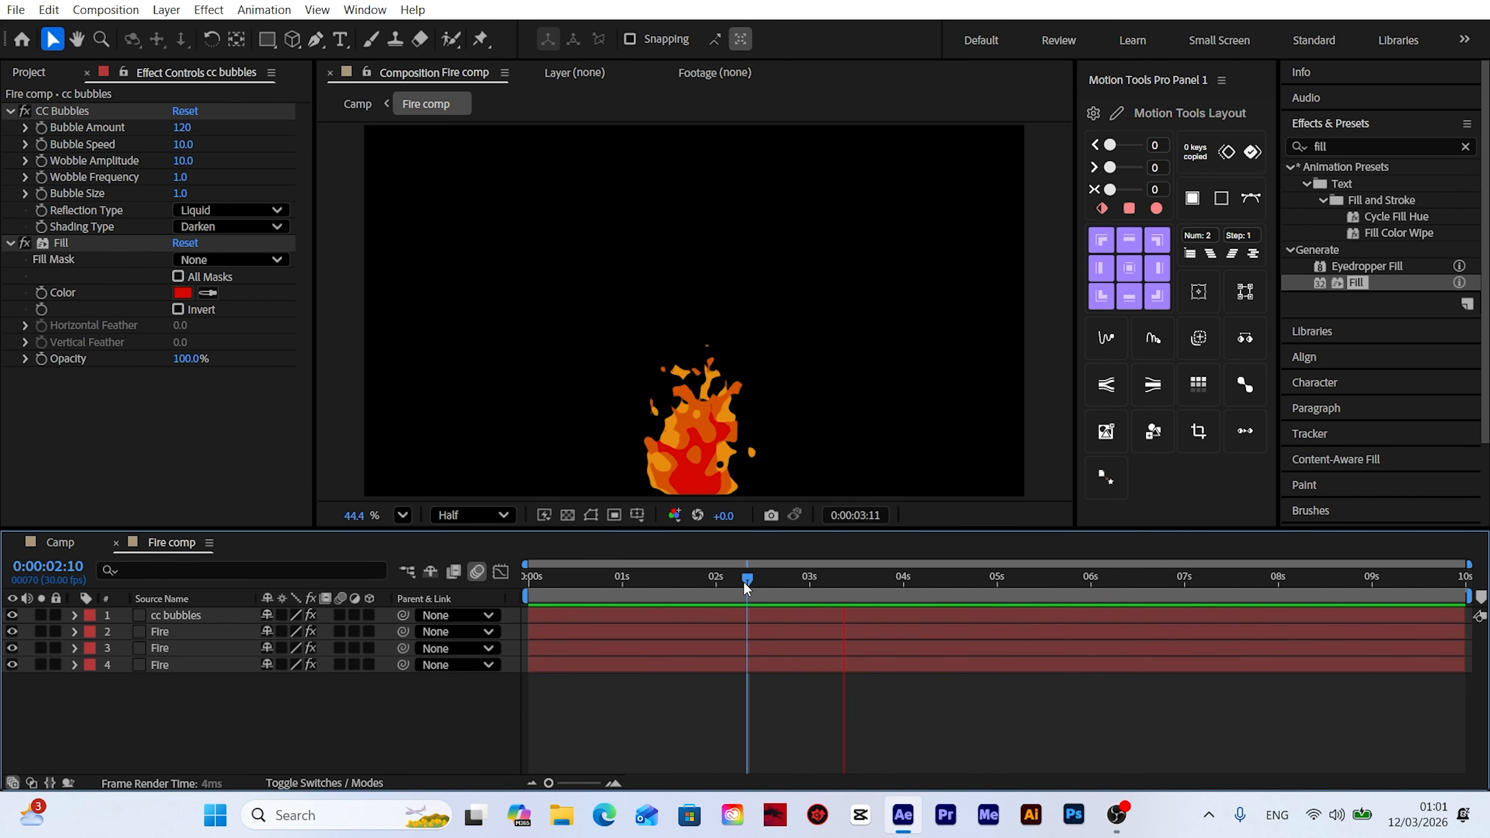
Step: Return to the Camp composition, go to 0:00:03:05, and create a new solid named "smoke"
left_click(61, 544)
left_click_drag(531, 583, 837, 575)
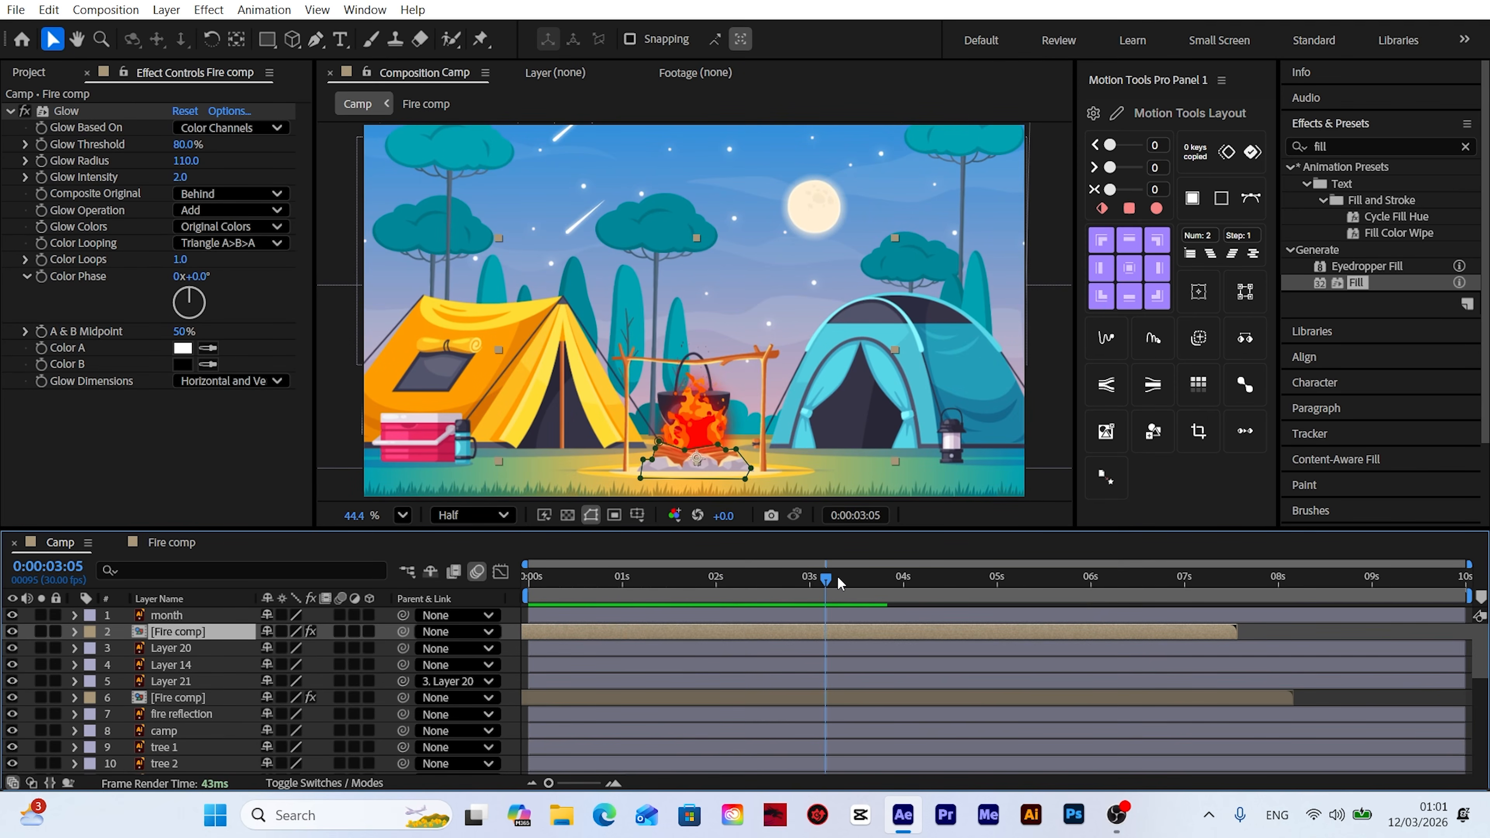
left_click(518, 651)
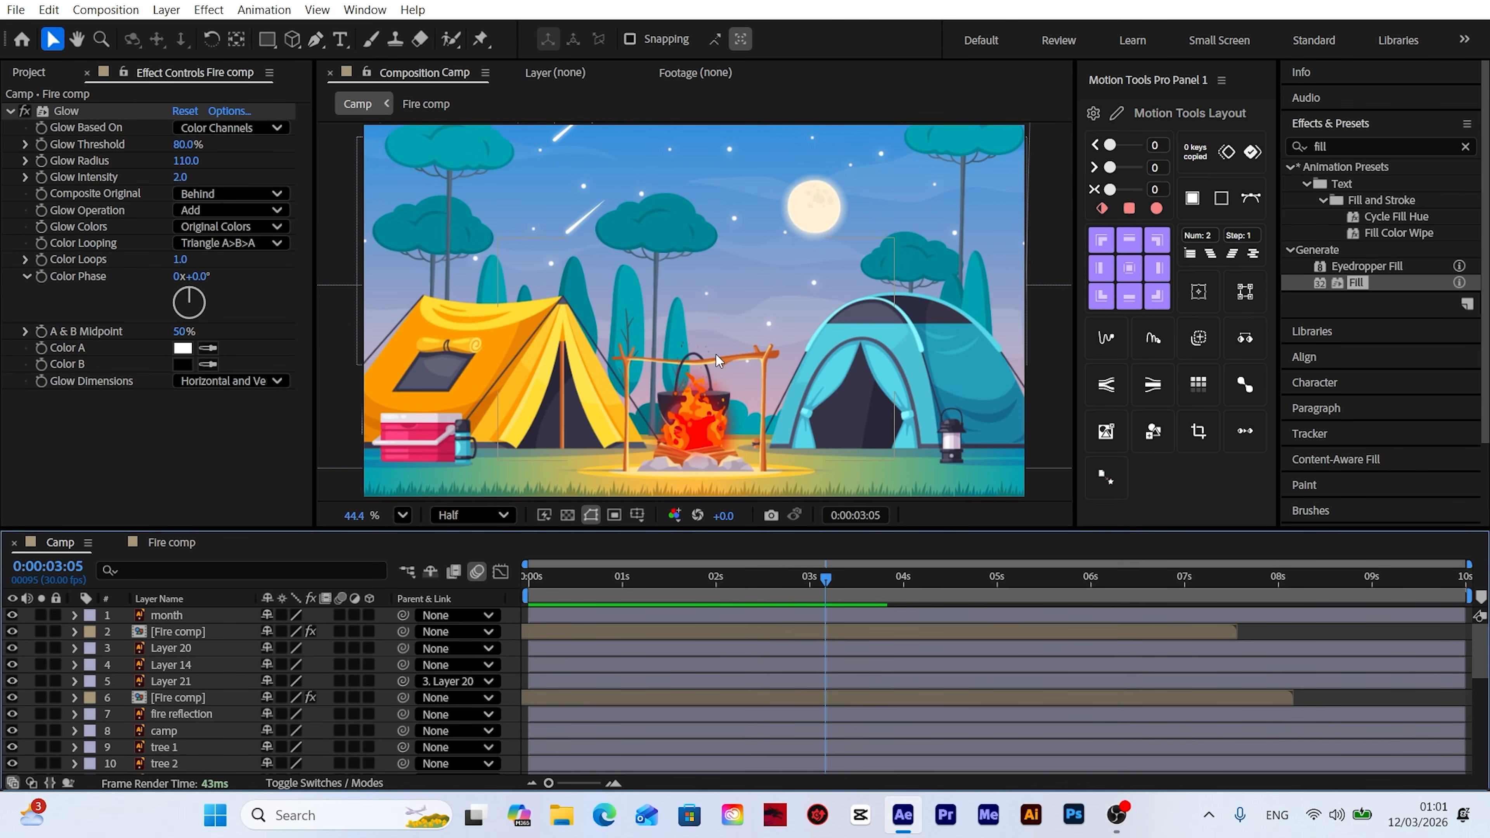
left_click(166, 10)
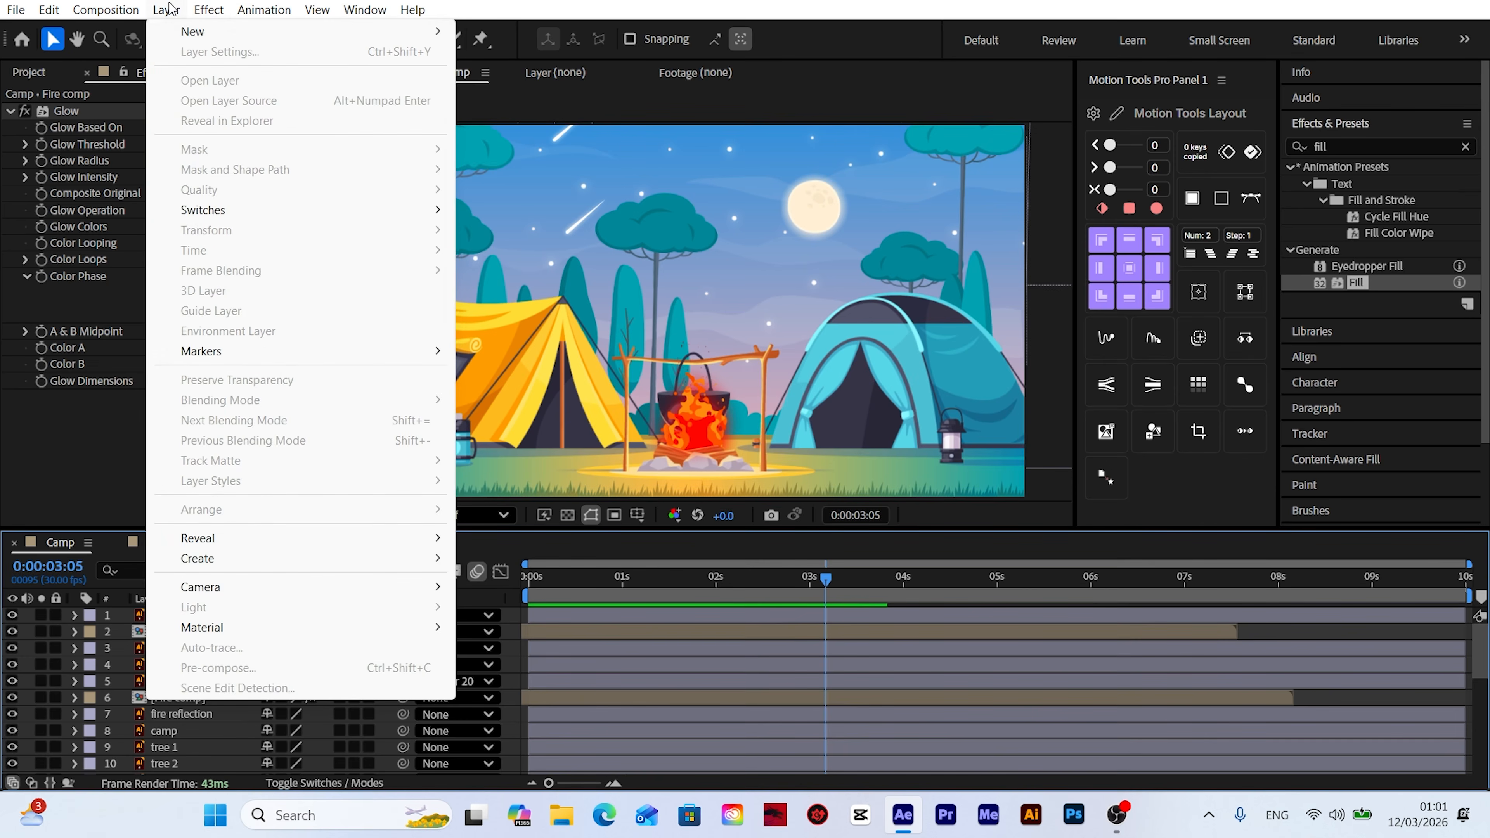
mouse_move(190, 34)
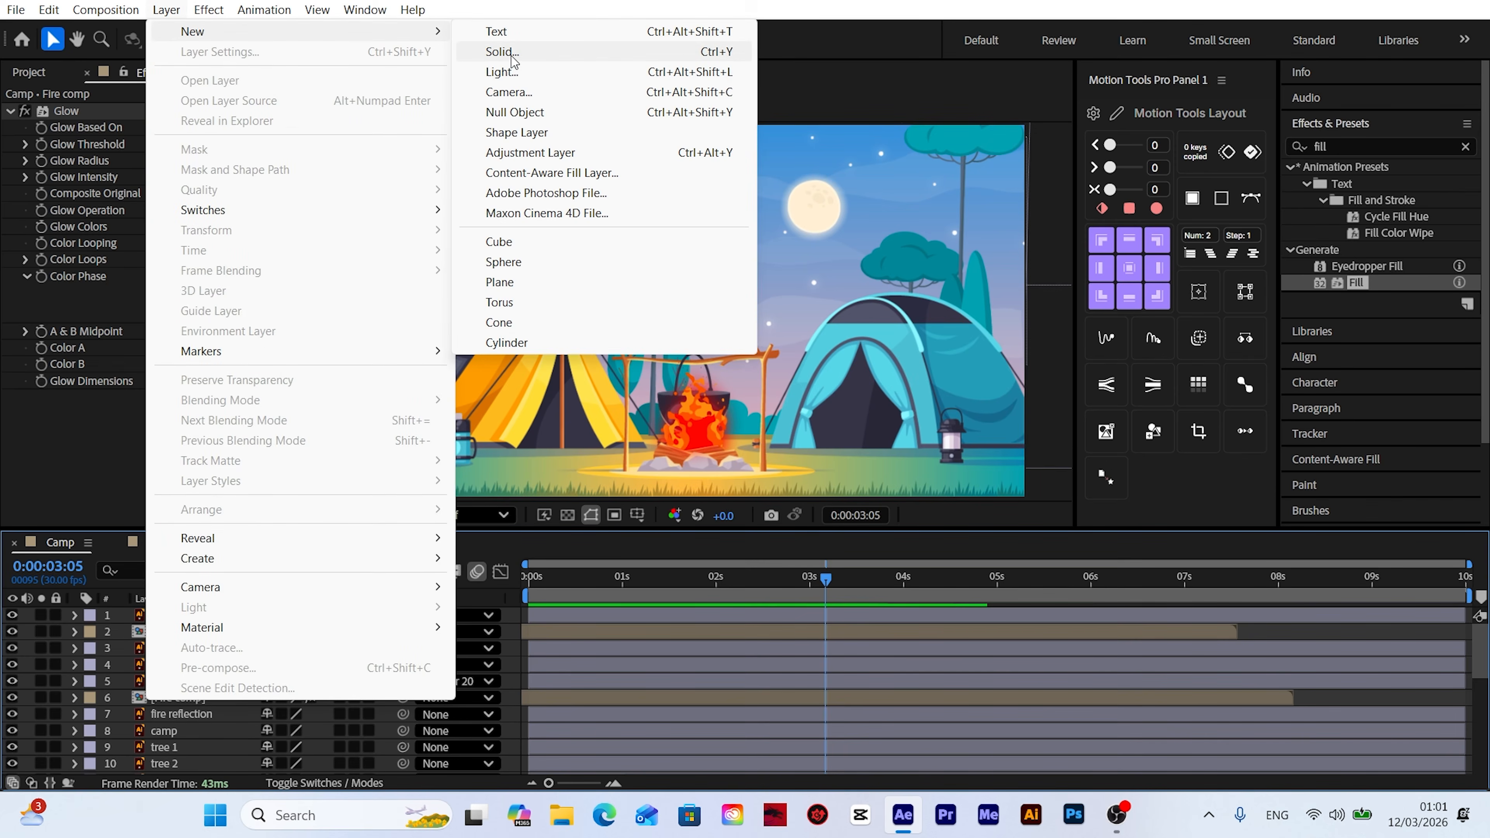
left_click(511, 53)
type("smoke")
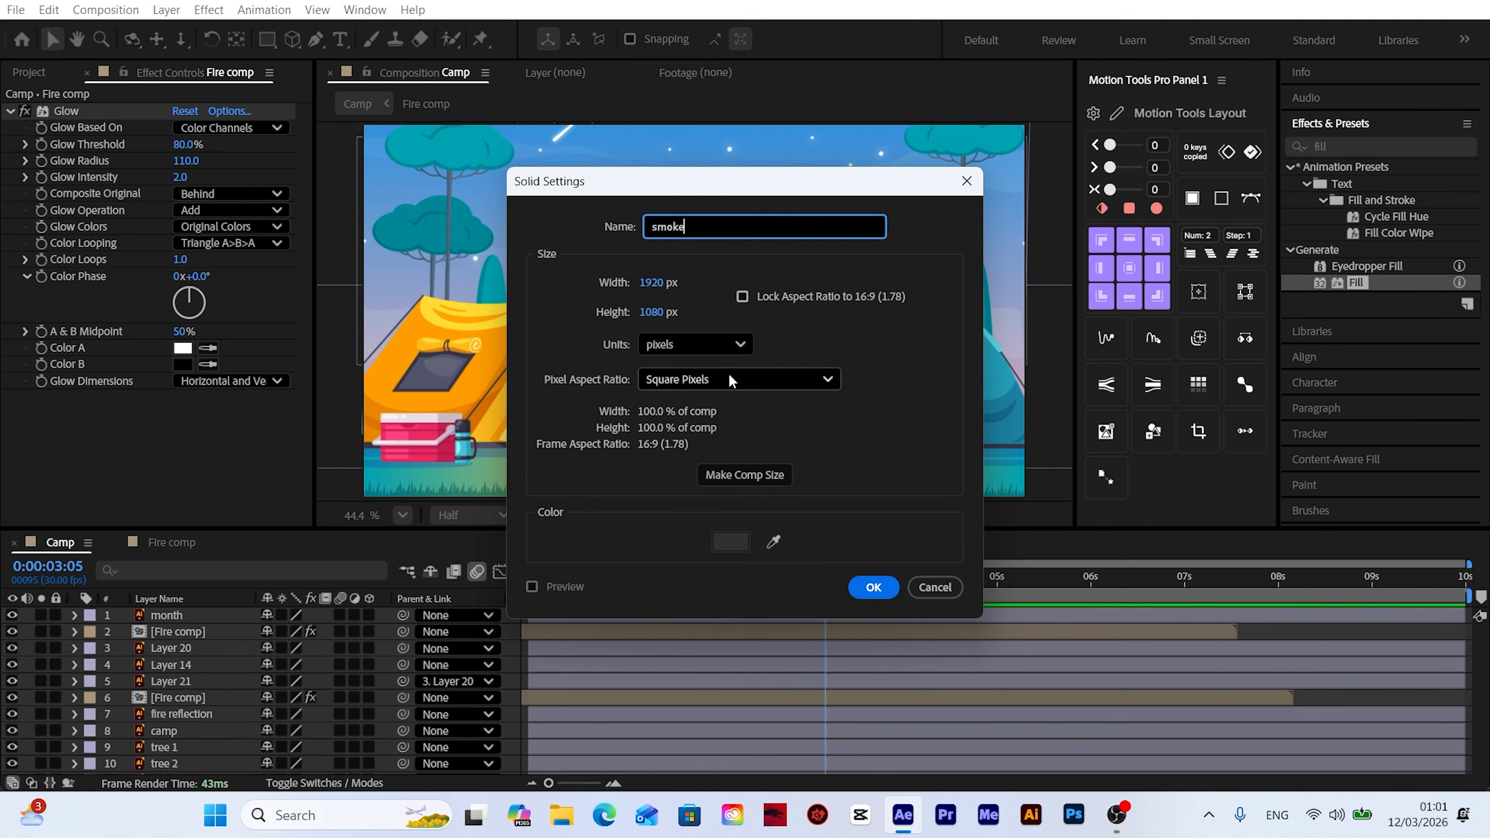
left_click(874, 587)
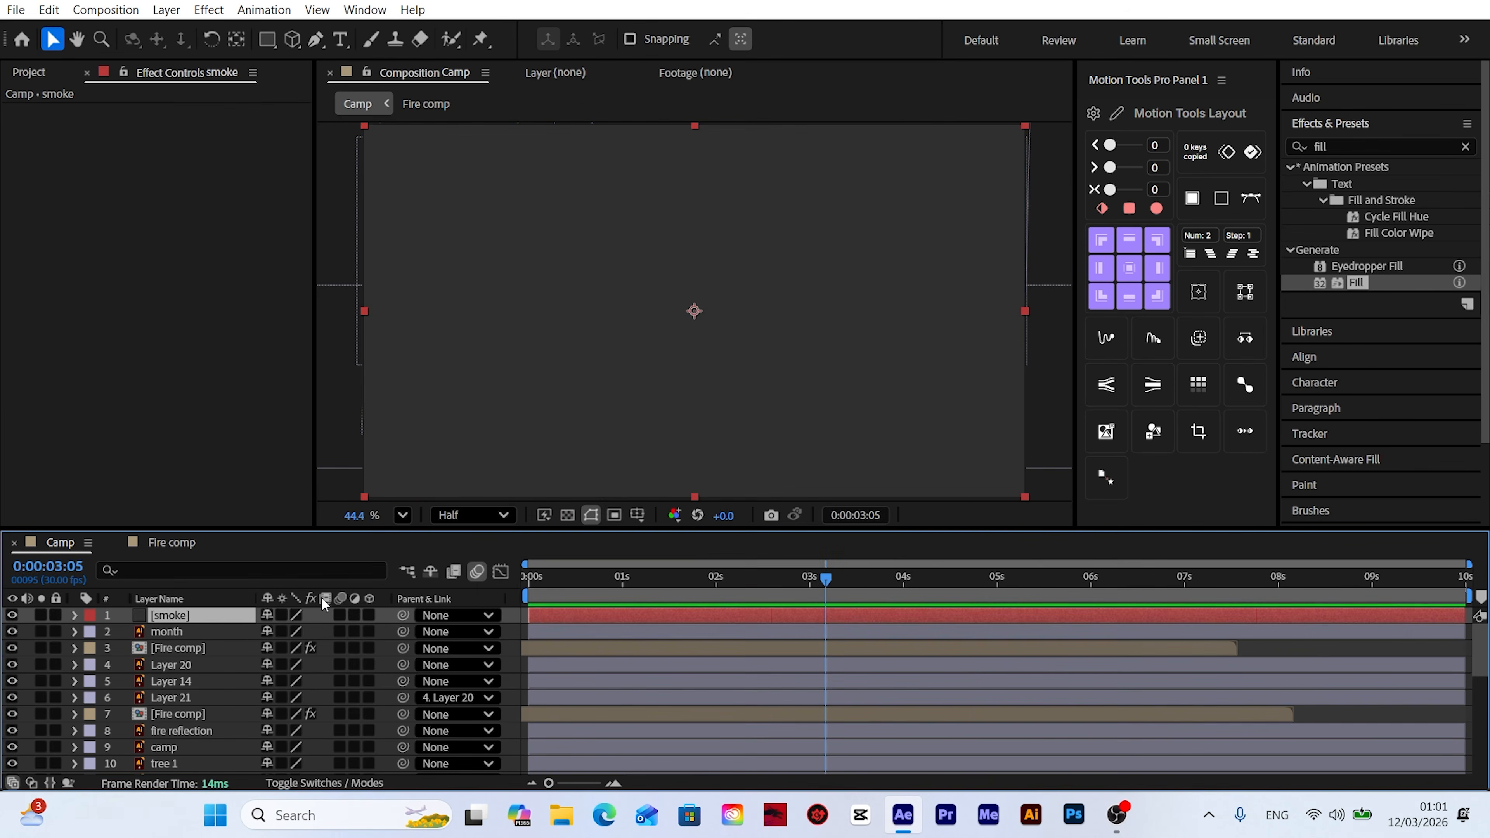
Step: Find the Particle Playground effect and apply it to the smoke solid
double_click(1314, 148)
type("p")
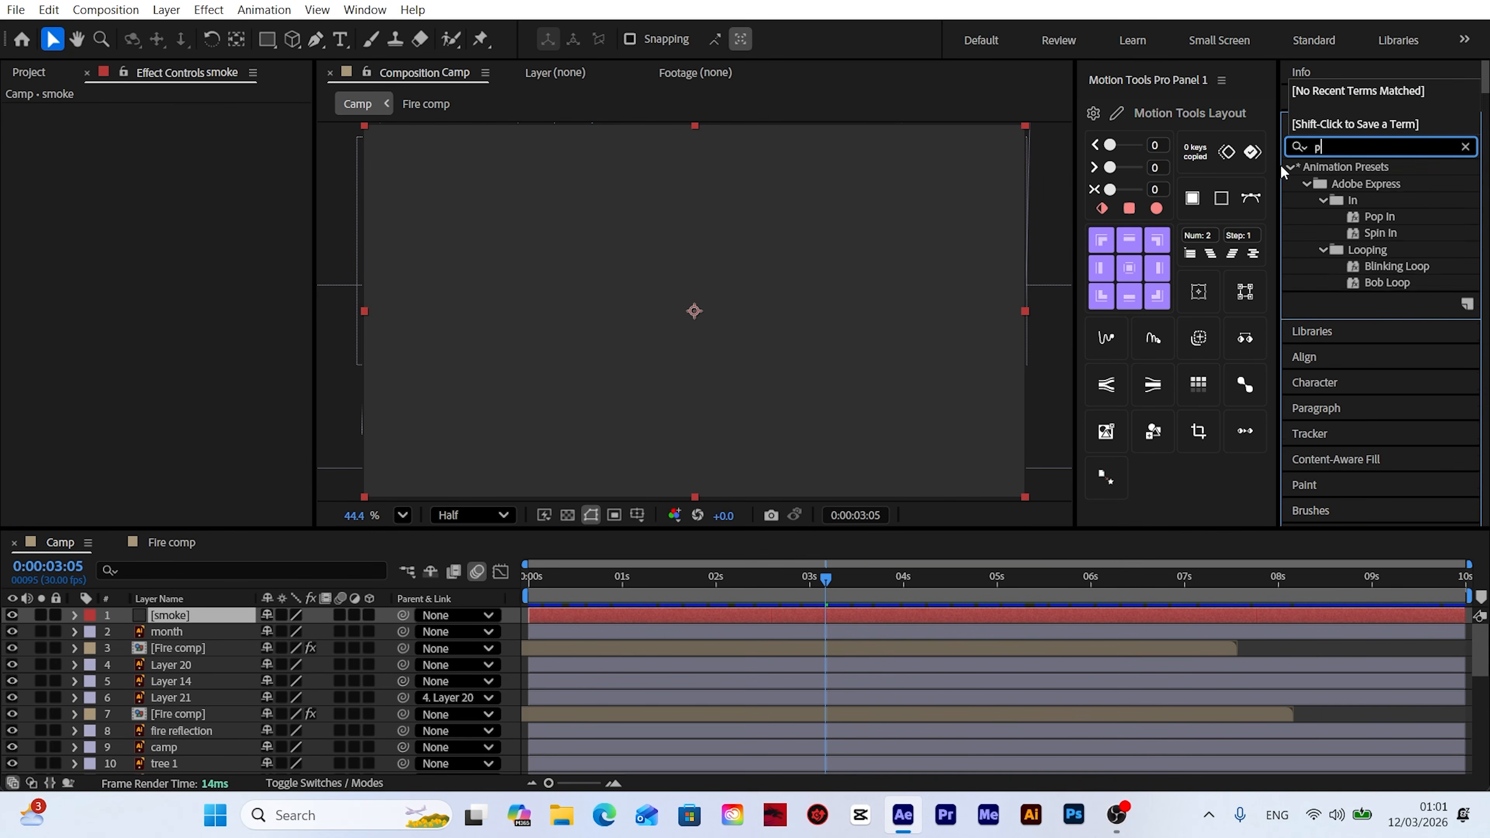
type("artic")
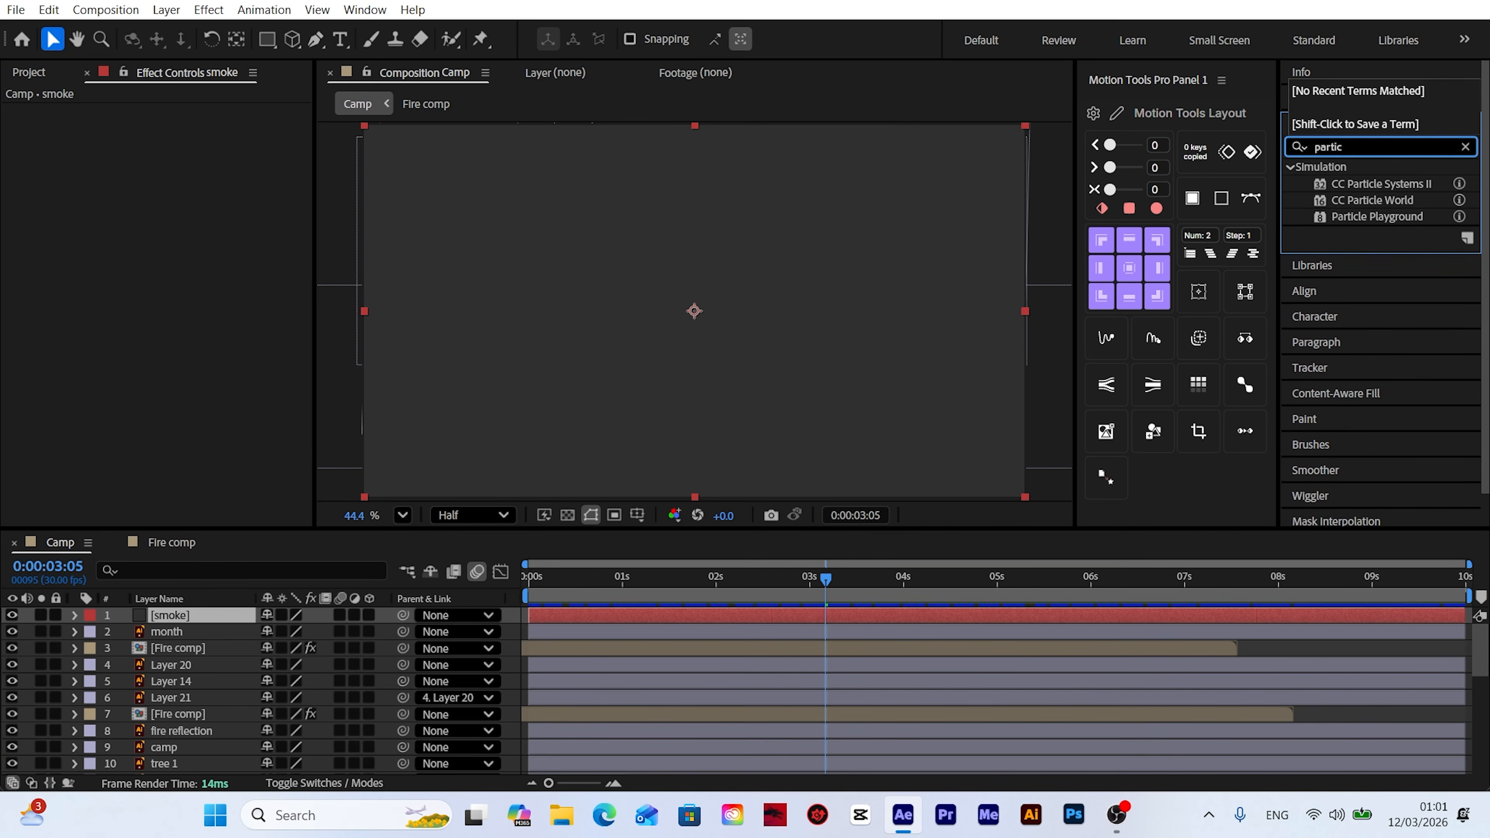
left_click_drag(1363, 215, 631, 274)
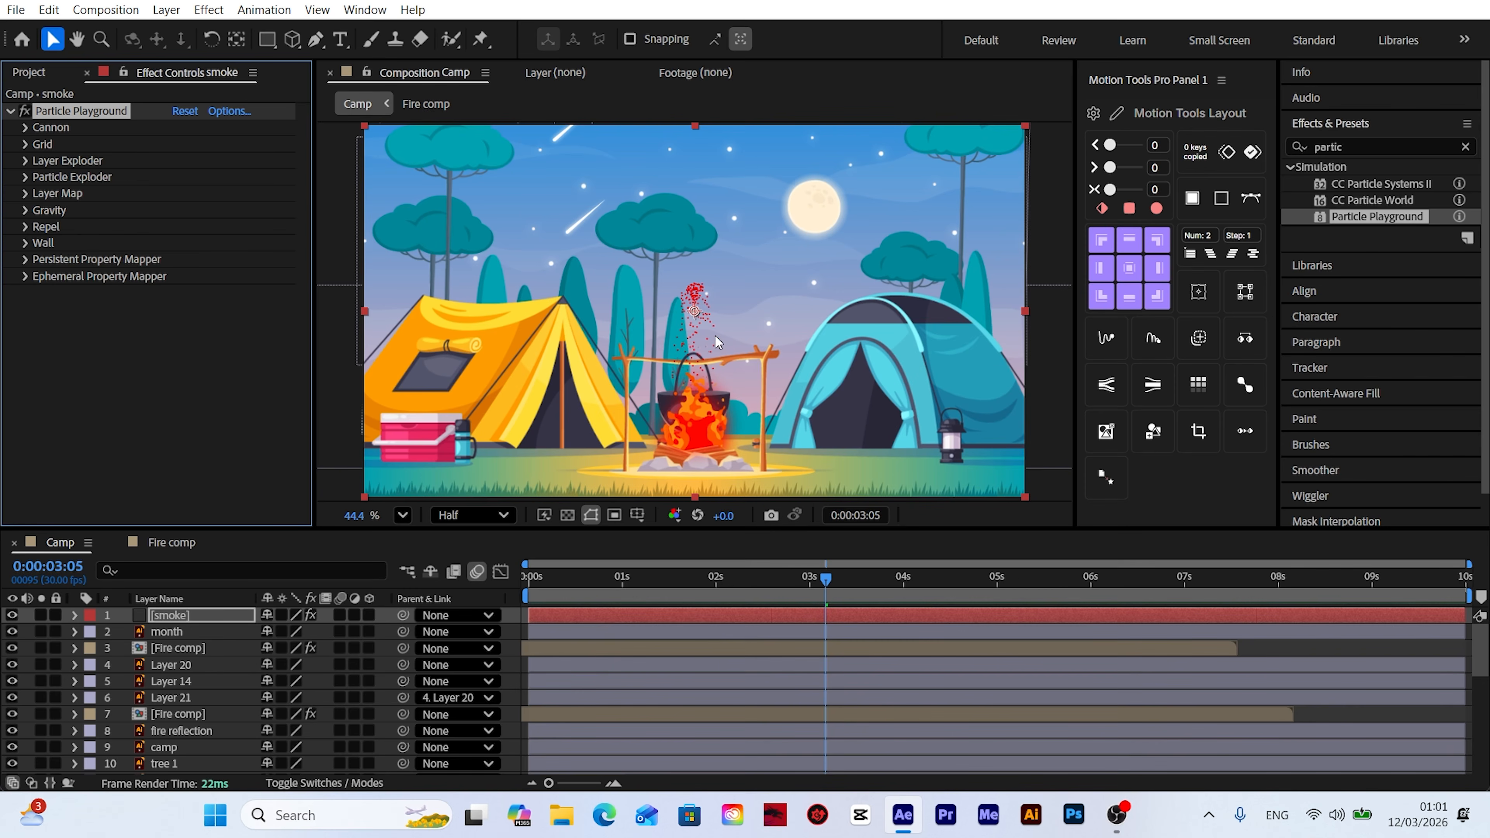
Step: Place the Particle Playground Cannon position on the cooking pot at 956.0, 780.1 and solo the smoke layer
left_click(30, 128)
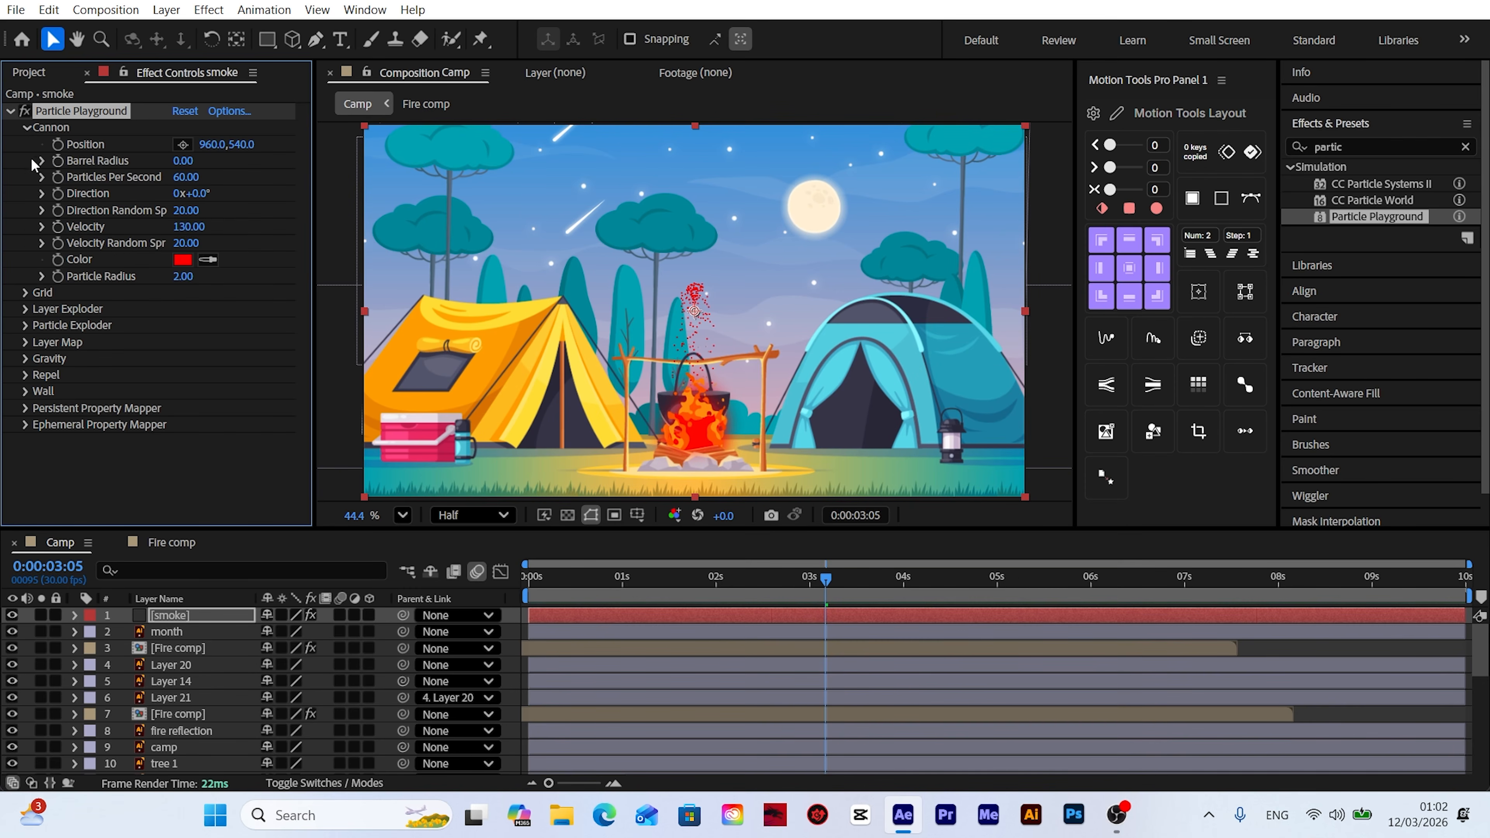
left_click(183, 144)
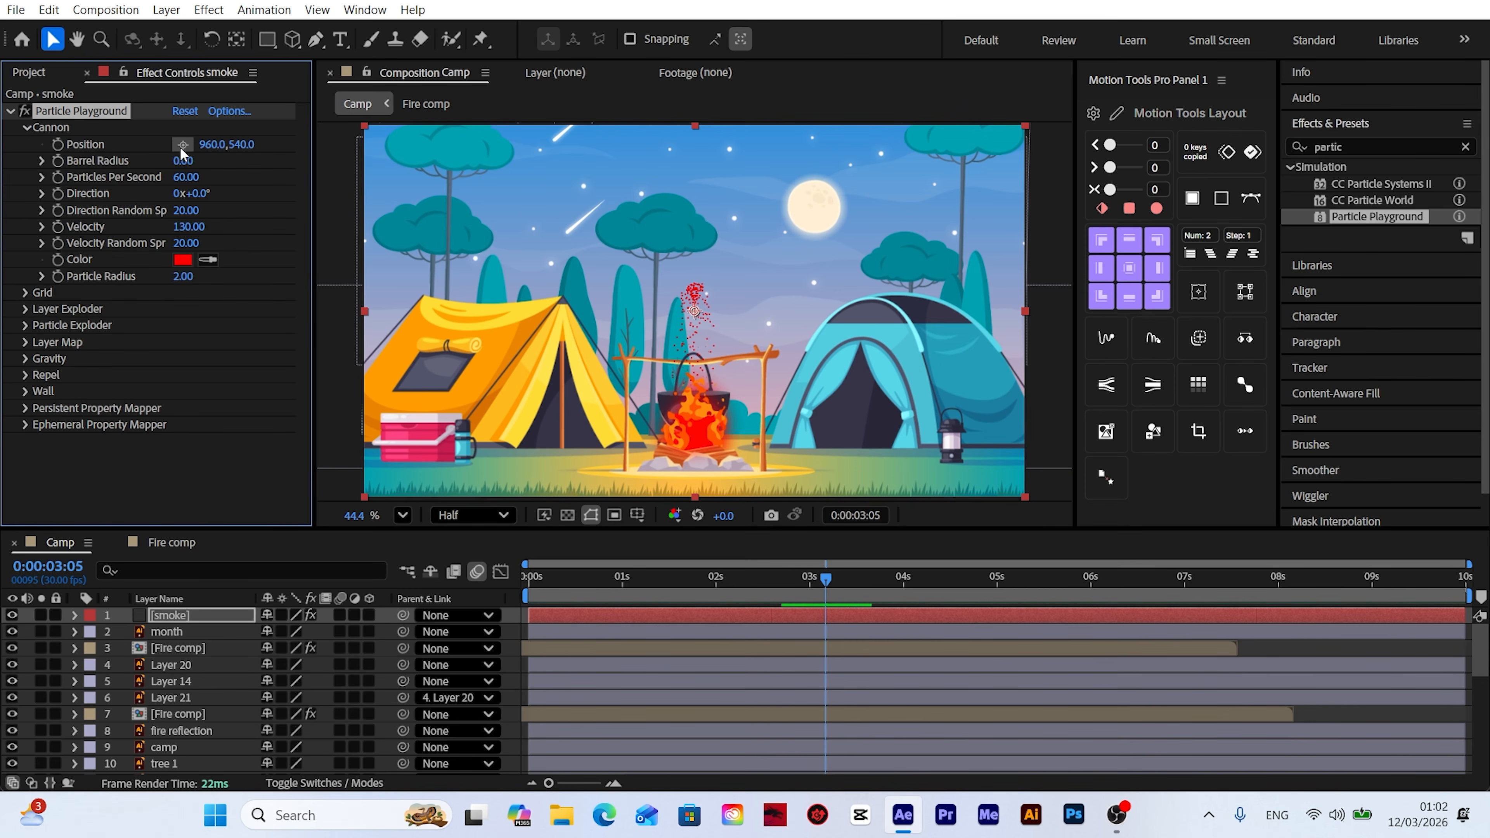
left_click(689, 394)
left_click(41, 615)
scroll(687, 415, "up", 2)
scroll(689, 414, "up", 1)
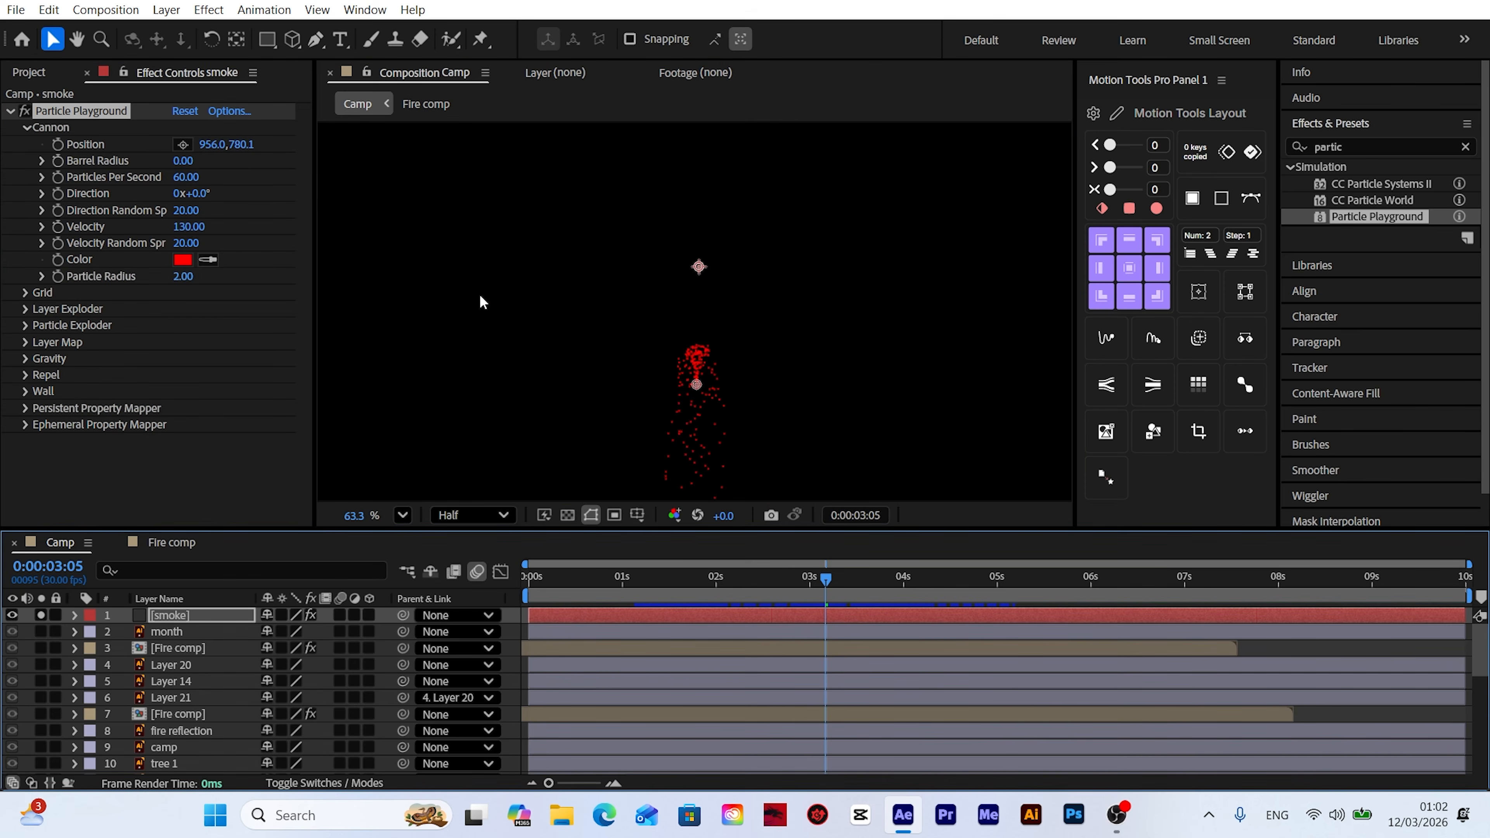
Step: Make the smoke's Particle Playground Cannon particles white and set the Barrel Radius to -50
left_click(182, 258)
left_click(913, 211)
left_click(1322, 208)
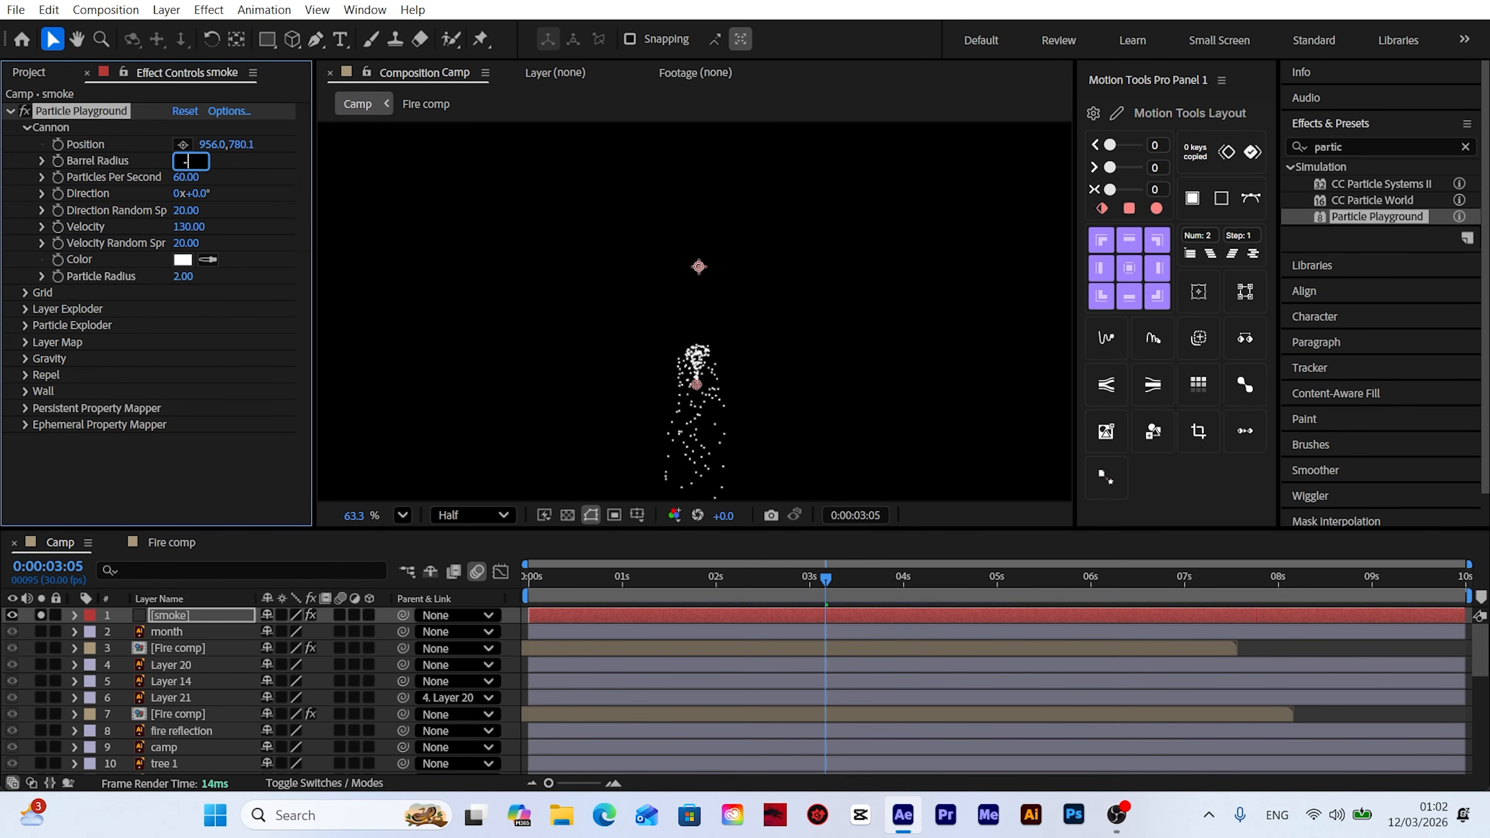
key("Tab")
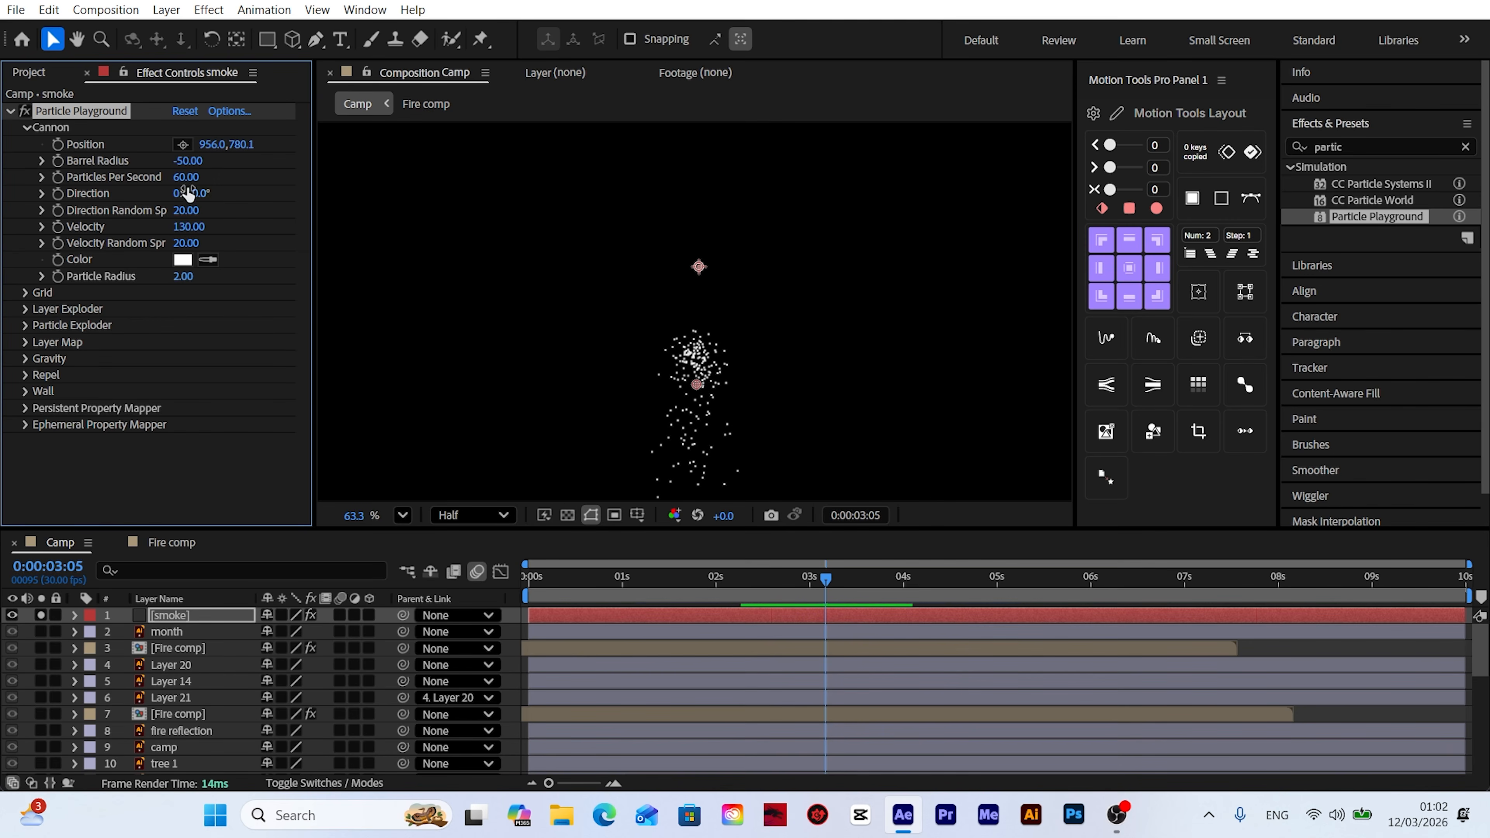
Step: Set the Cannon's Particles Per Second to 350 and Velocity to 400 on the smoke layer
type("350")
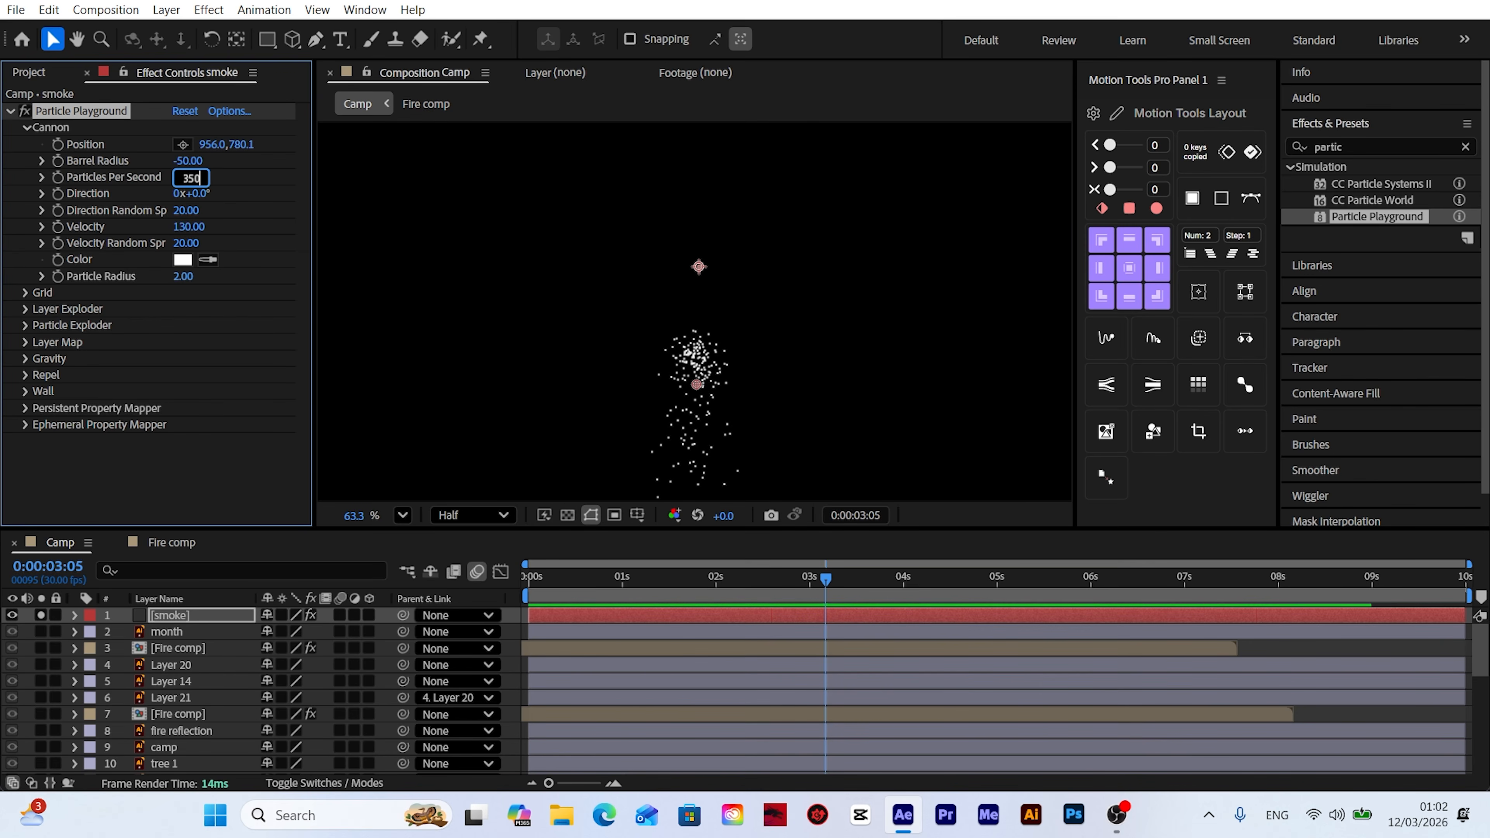
key("Return")
left_click(189, 227)
type("100")
key("Return")
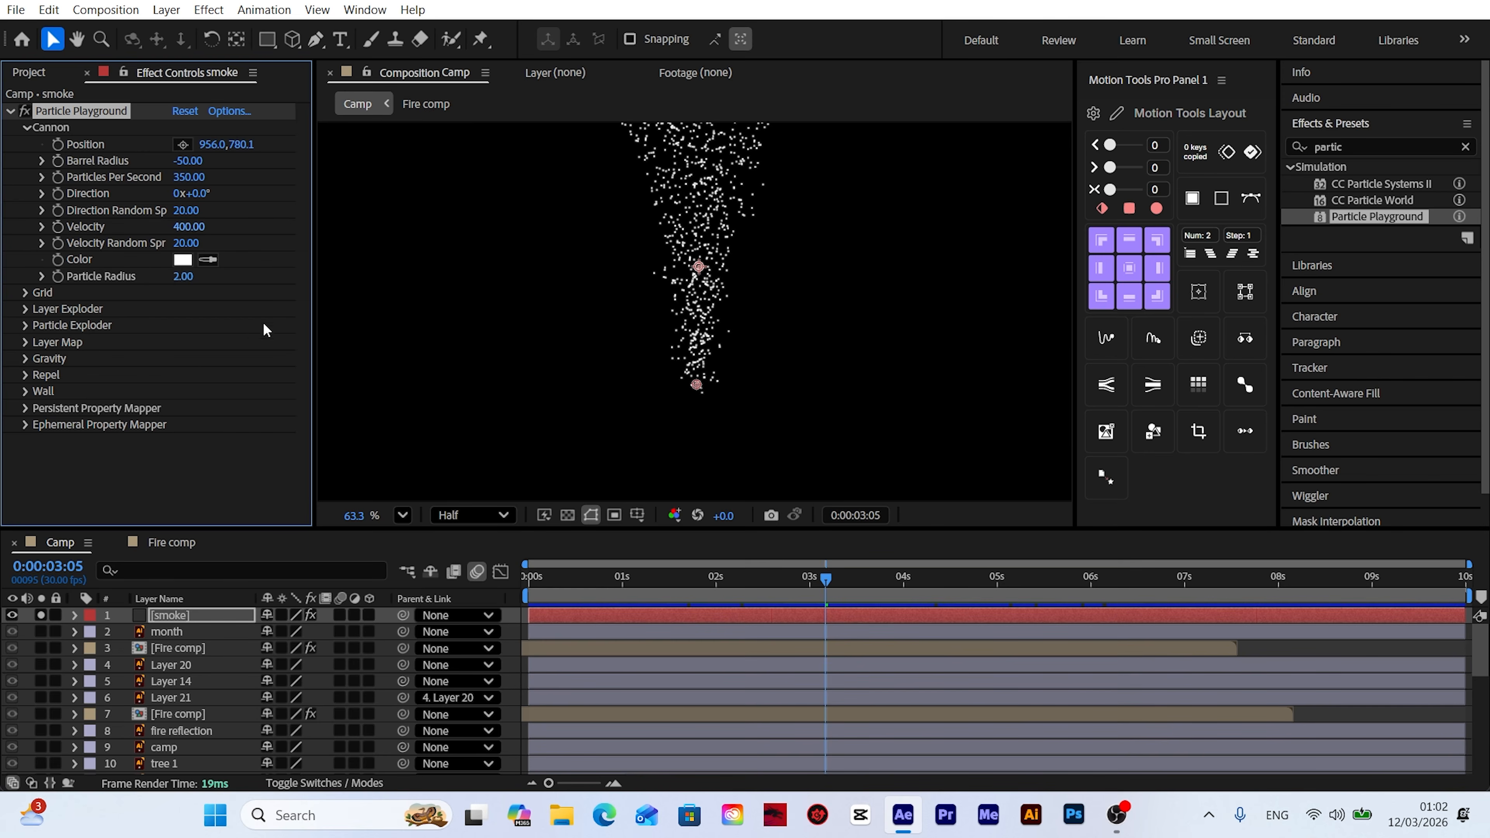
Step: Set the Particle Playground Gravity Force to 8 and preview the rising particles
left_click(24, 359)
left_click(189, 374)
type("8")
key("Return")
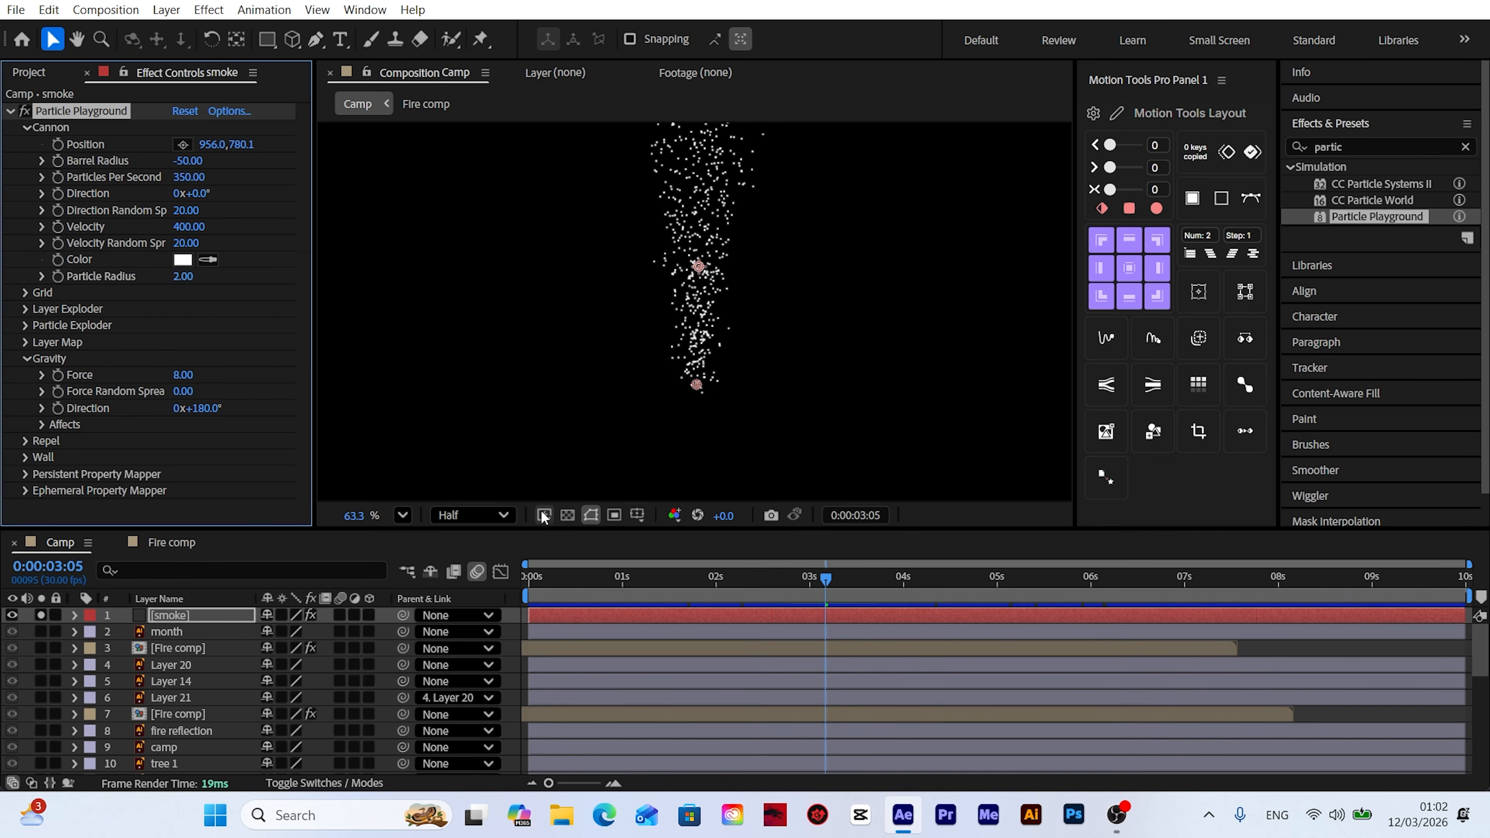
key("space")
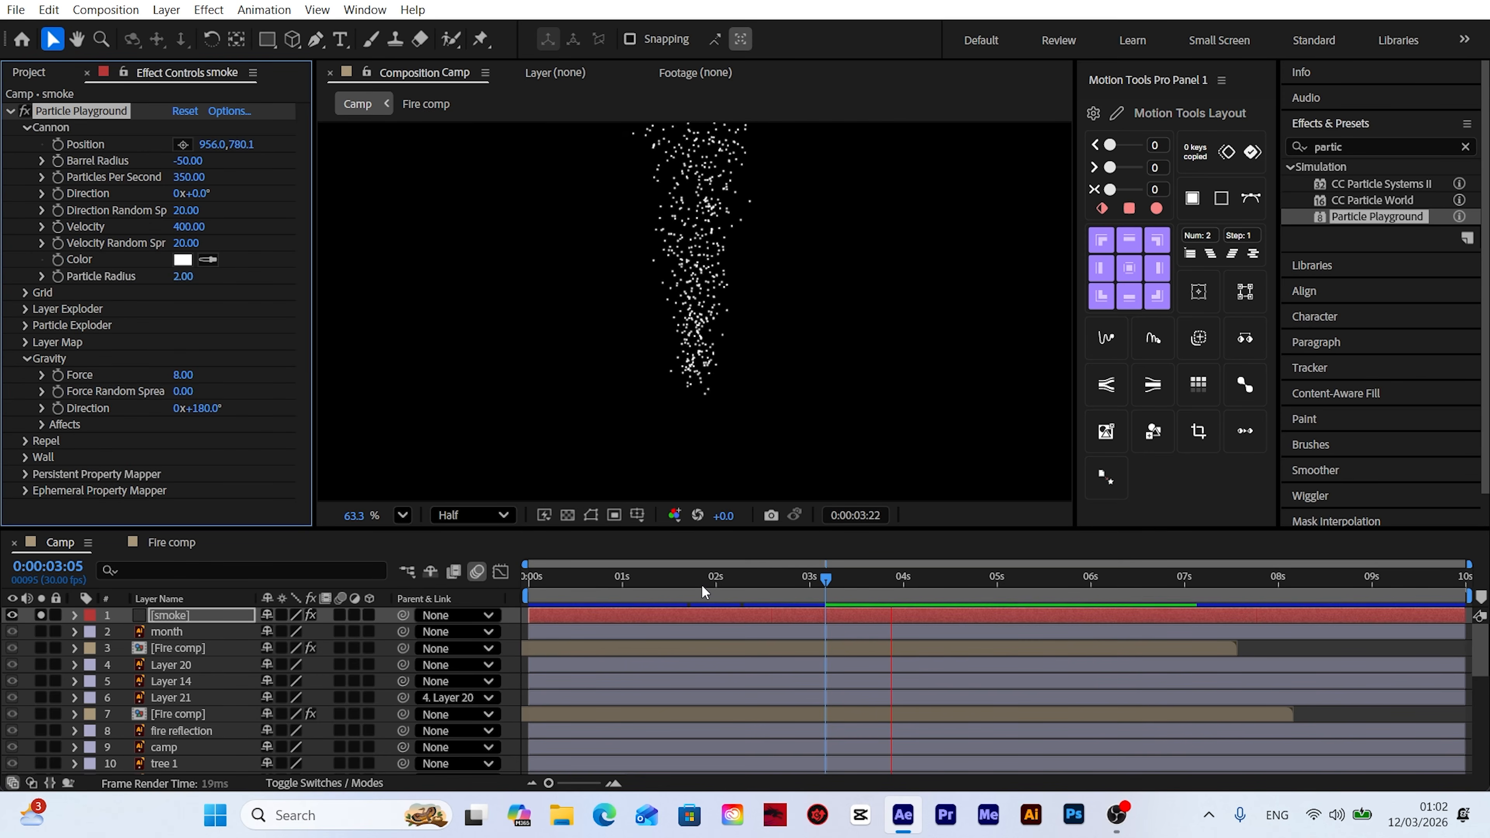
left_click(793, 577)
left_click(830, 577)
Step: Add the expression wiggle(4,35) to the smoke layer's Cannon Direction and preview the swaying particle stream
left_click(54, 192)
left_click(55, 193, "alt")
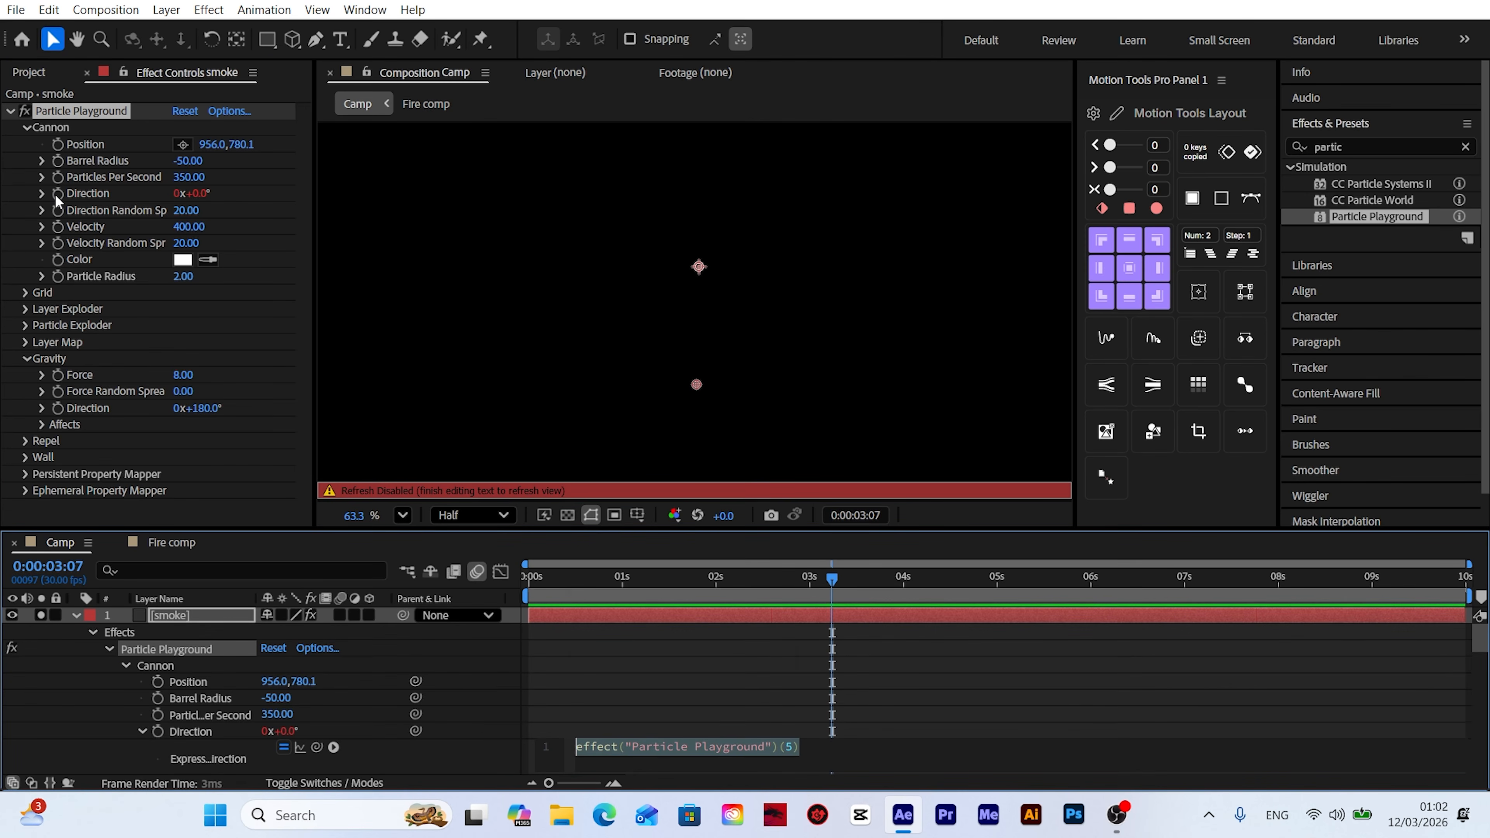
type("wigg")
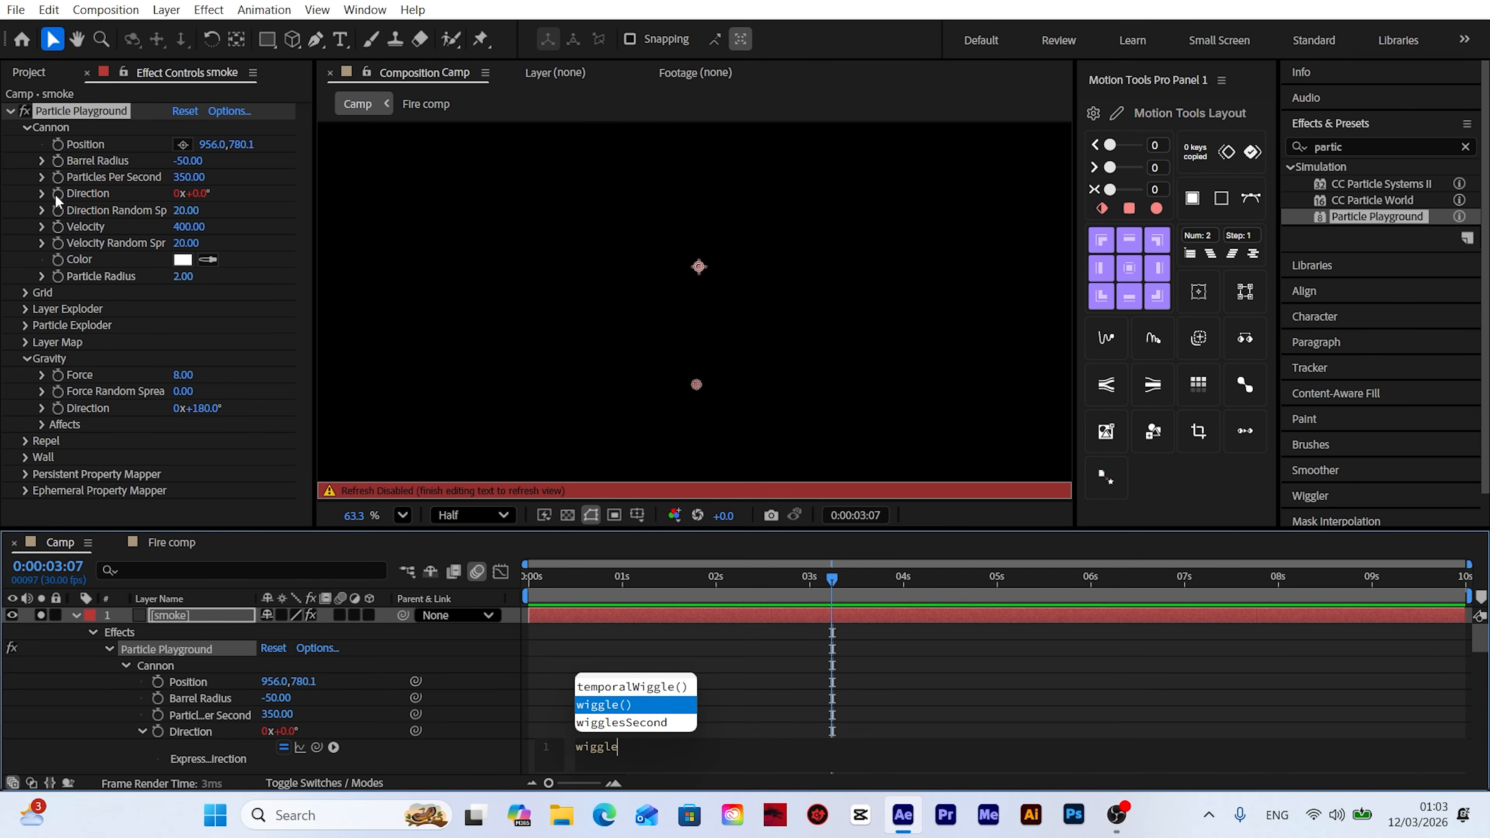
type("le")
left_click(615, 709)
type("4")
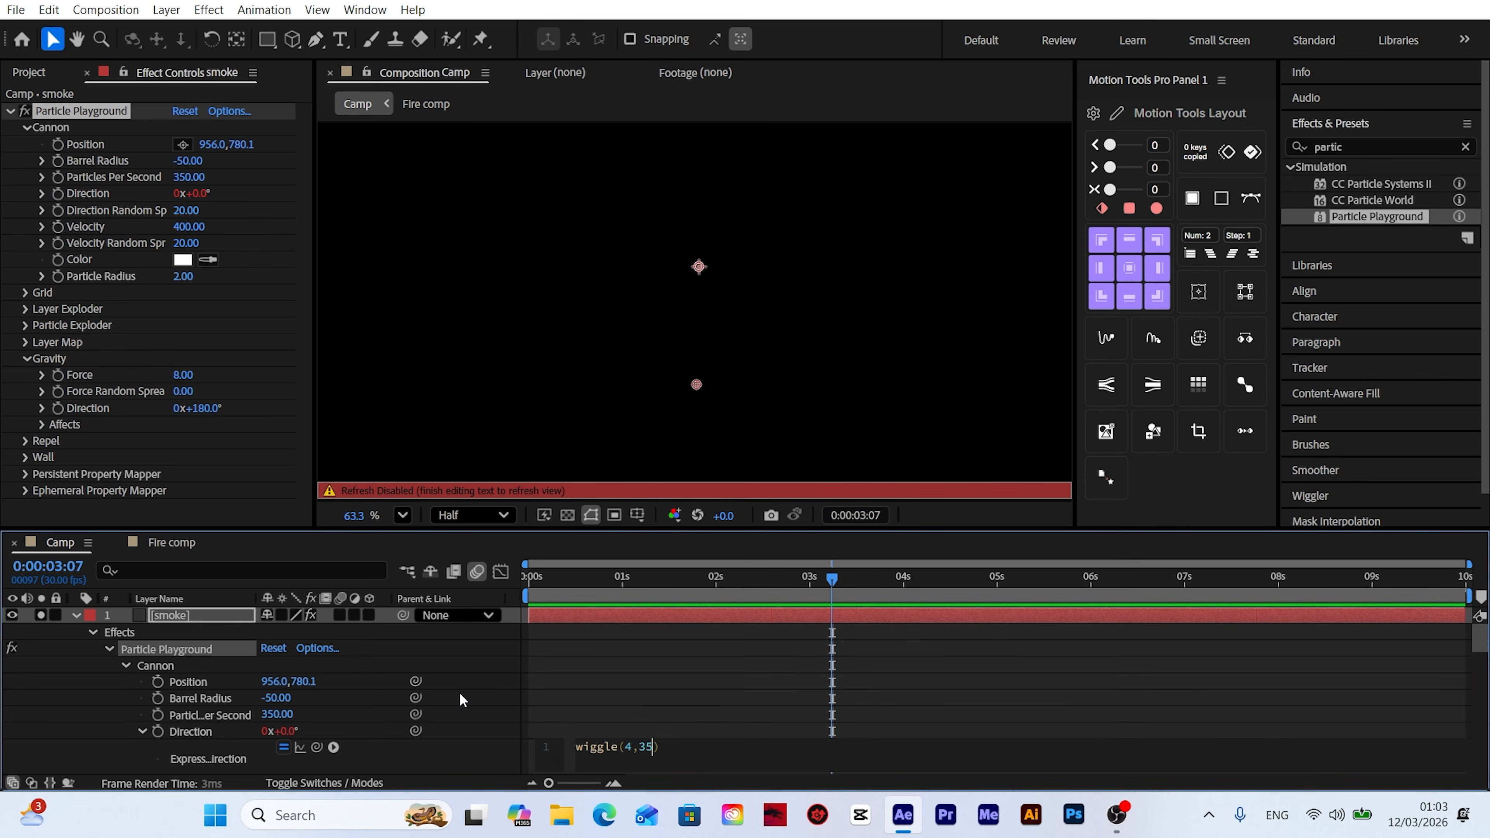
type(",35")
left_click(472, 694)
key("space")
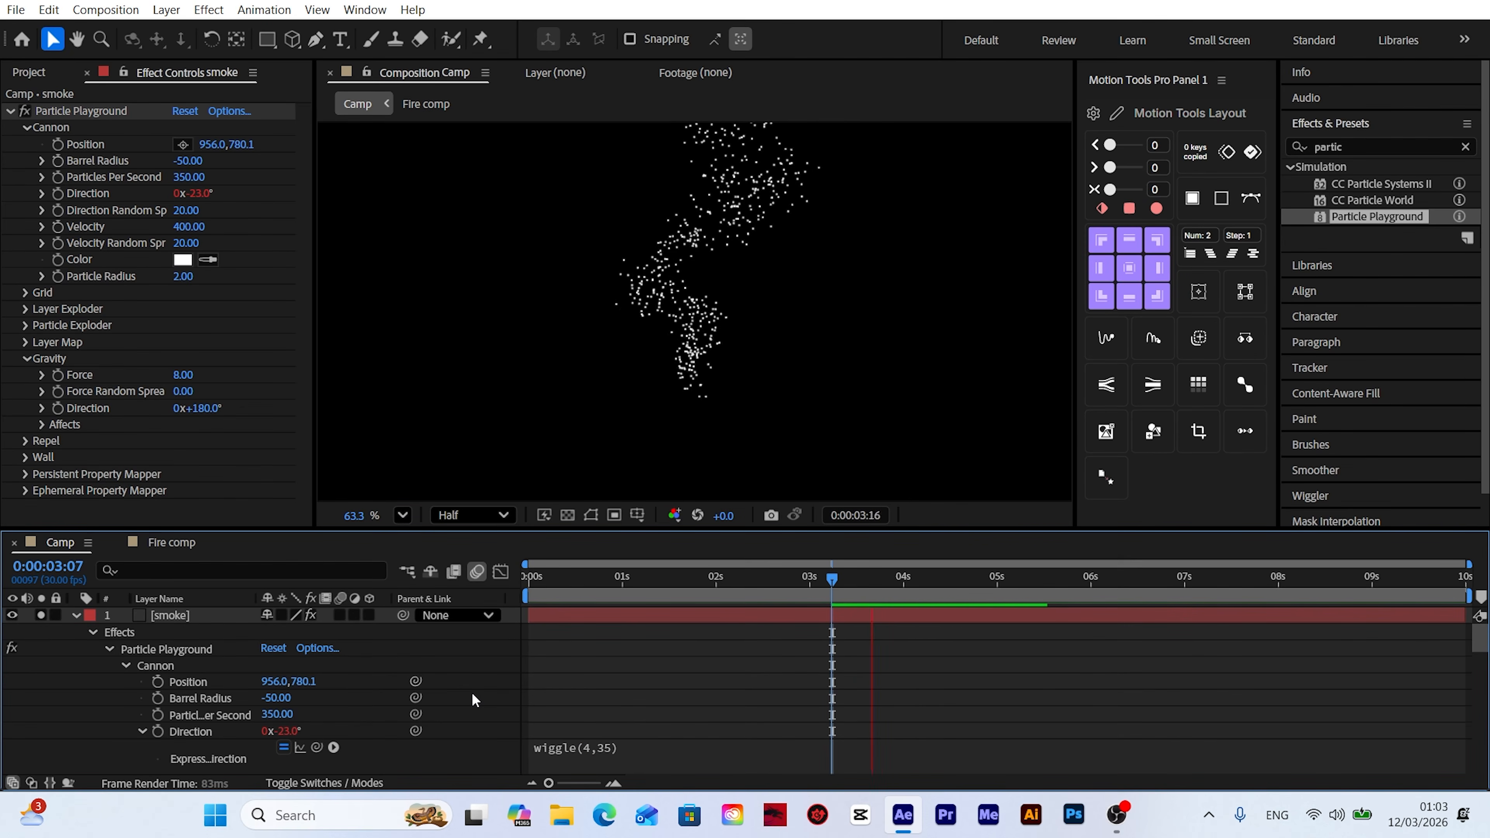
left_click_drag(828, 579, 697, 580)
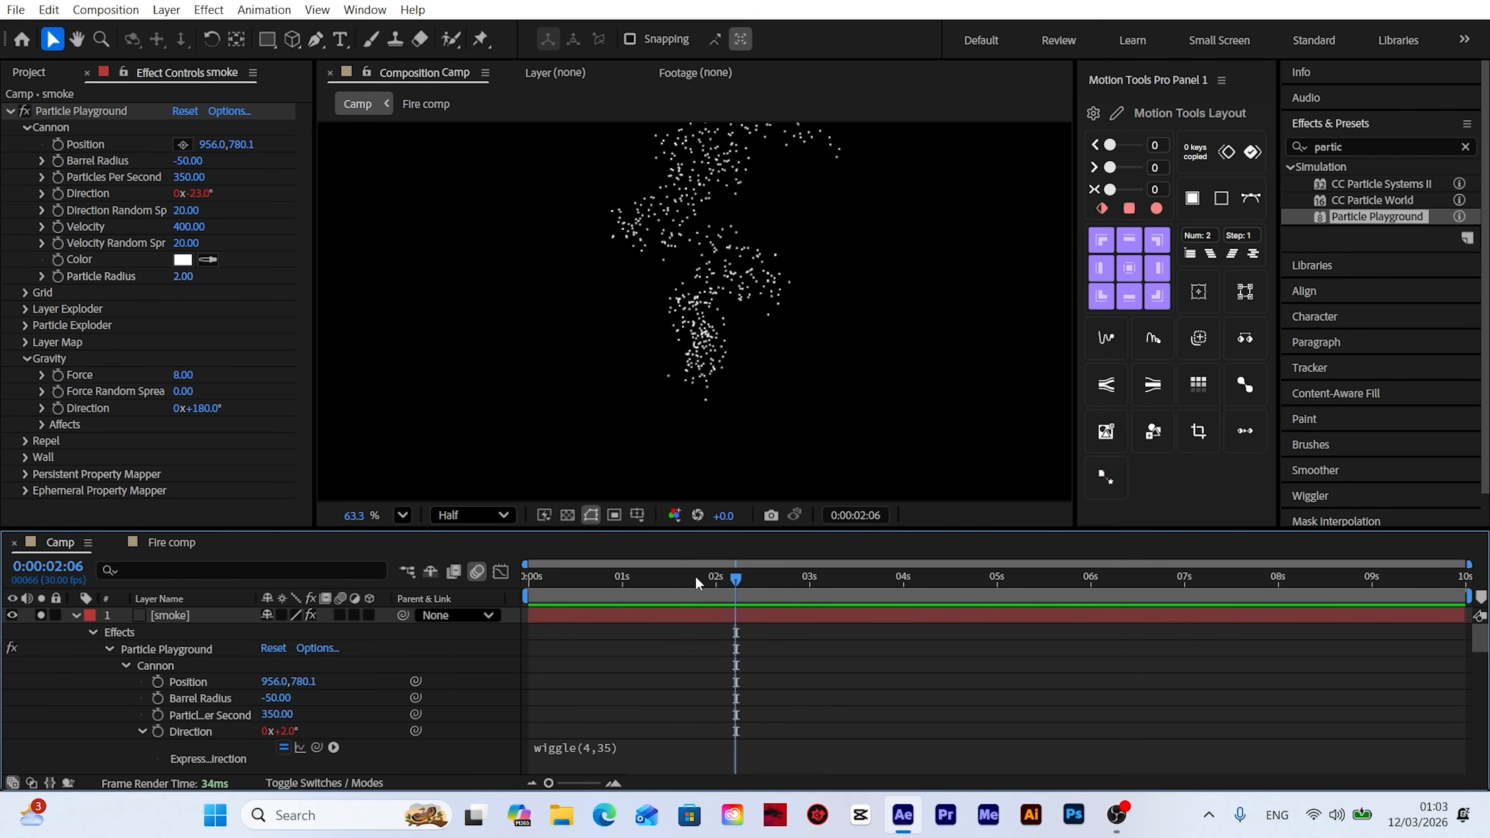
Step: Find the Fast Box Blur effect and apply it to the smoke layer
left_click(72, 616)
left_click(27, 359)
left_click(1349, 147)
type("fast")
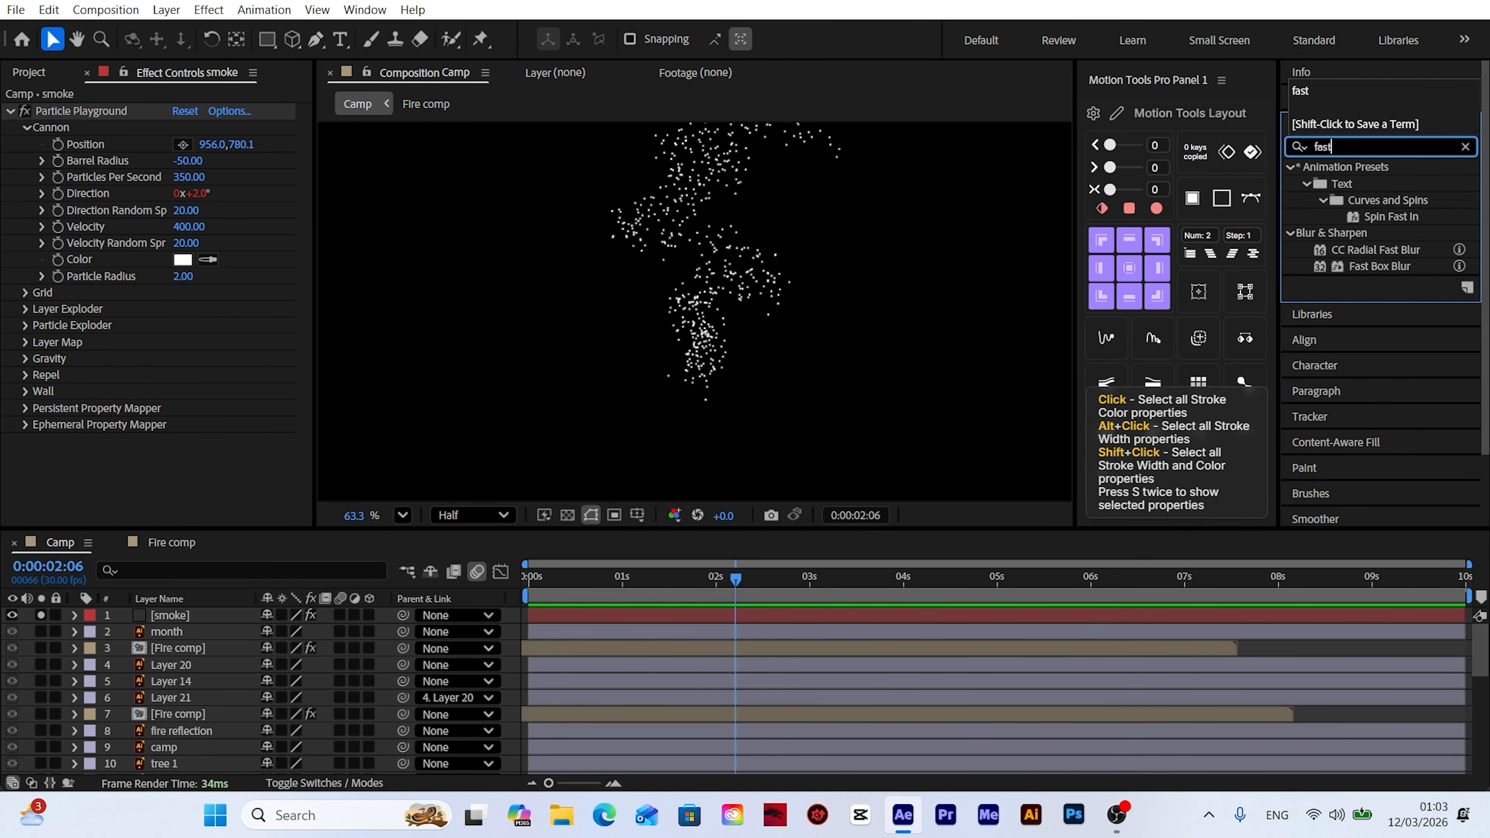
left_click_drag(1376, 266, 192, 611)
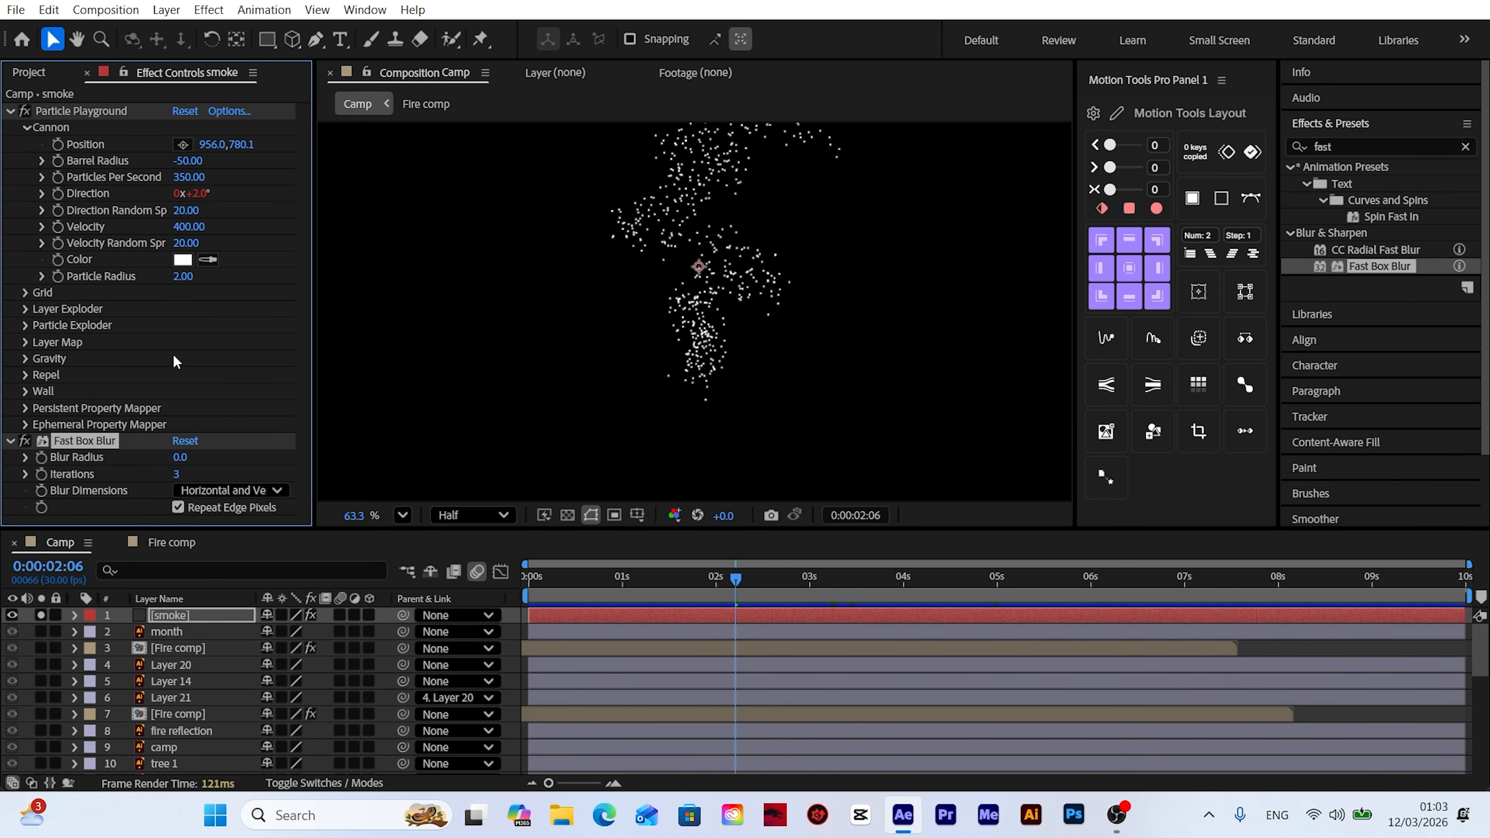
Step: Set the smoke layer's Fast Box Blur radius to 35 and preview the softened smoke
left_click(182, 461)
type("35")
key("Return")
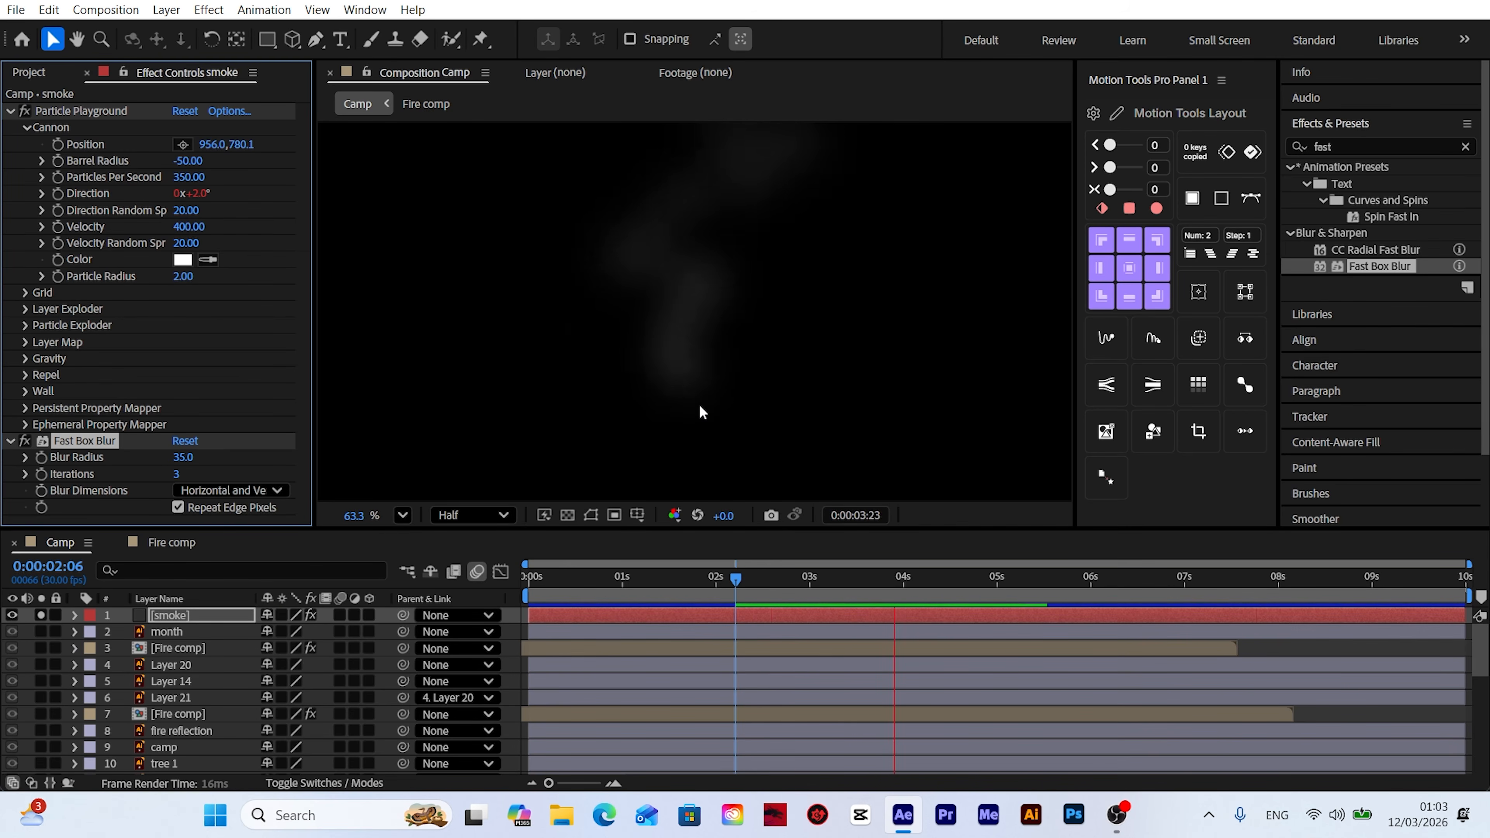
mouse_move(762, 579)
left_mouse_down()
mouse_move(942, 581)
mouse_move(772, 581)
left_mouse_up()
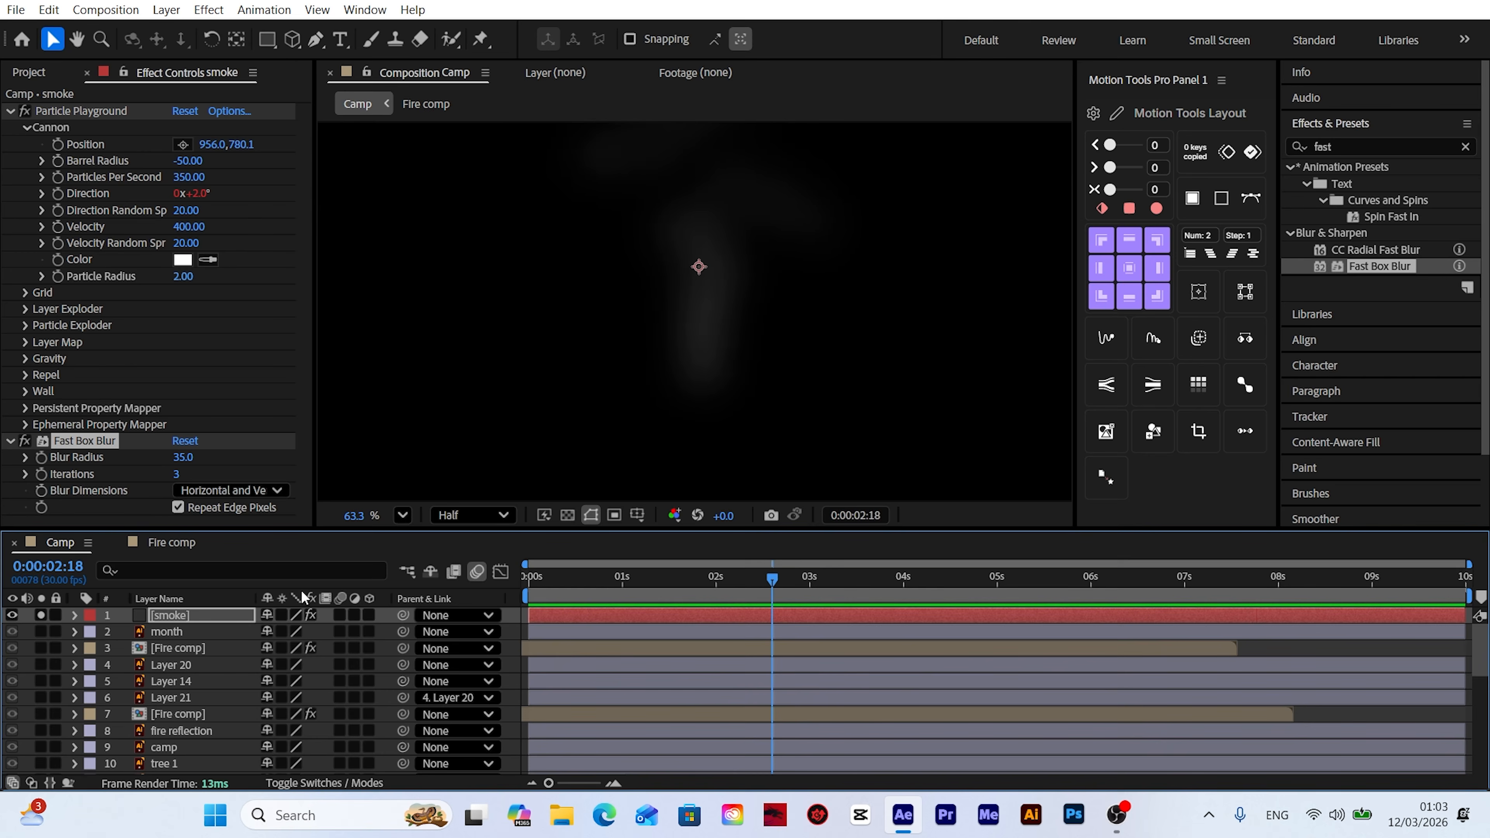
Step: Duplicate the smoke layer as "smoke 1" and place the copy directly below the original
left_click(172, 615)
left_click(48, 9)
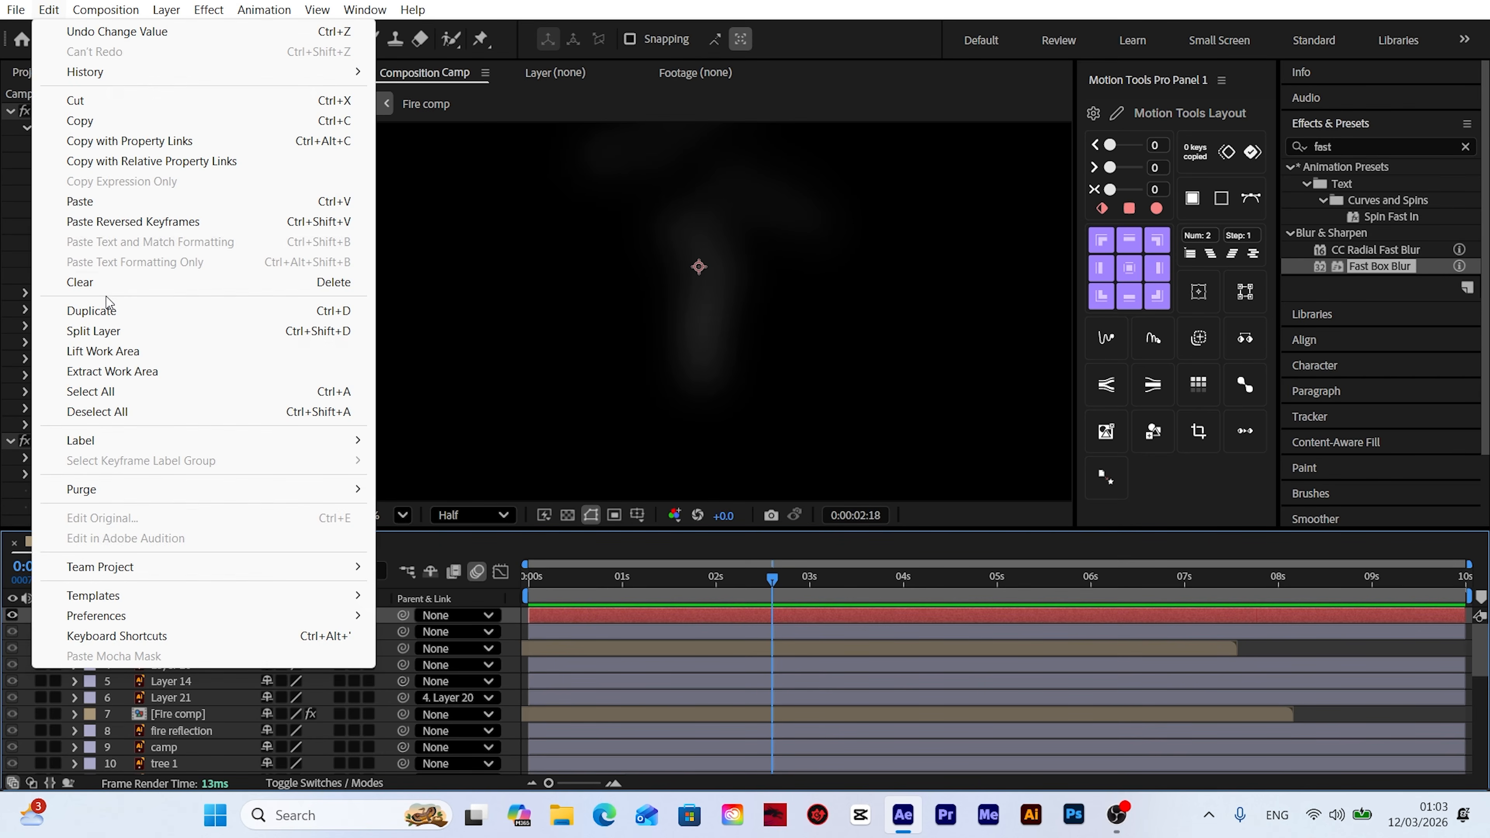
left_click(103, 310)
right_click(180, 611)
left_click(235, 539)
key("Right")
type("1")
key("Return")
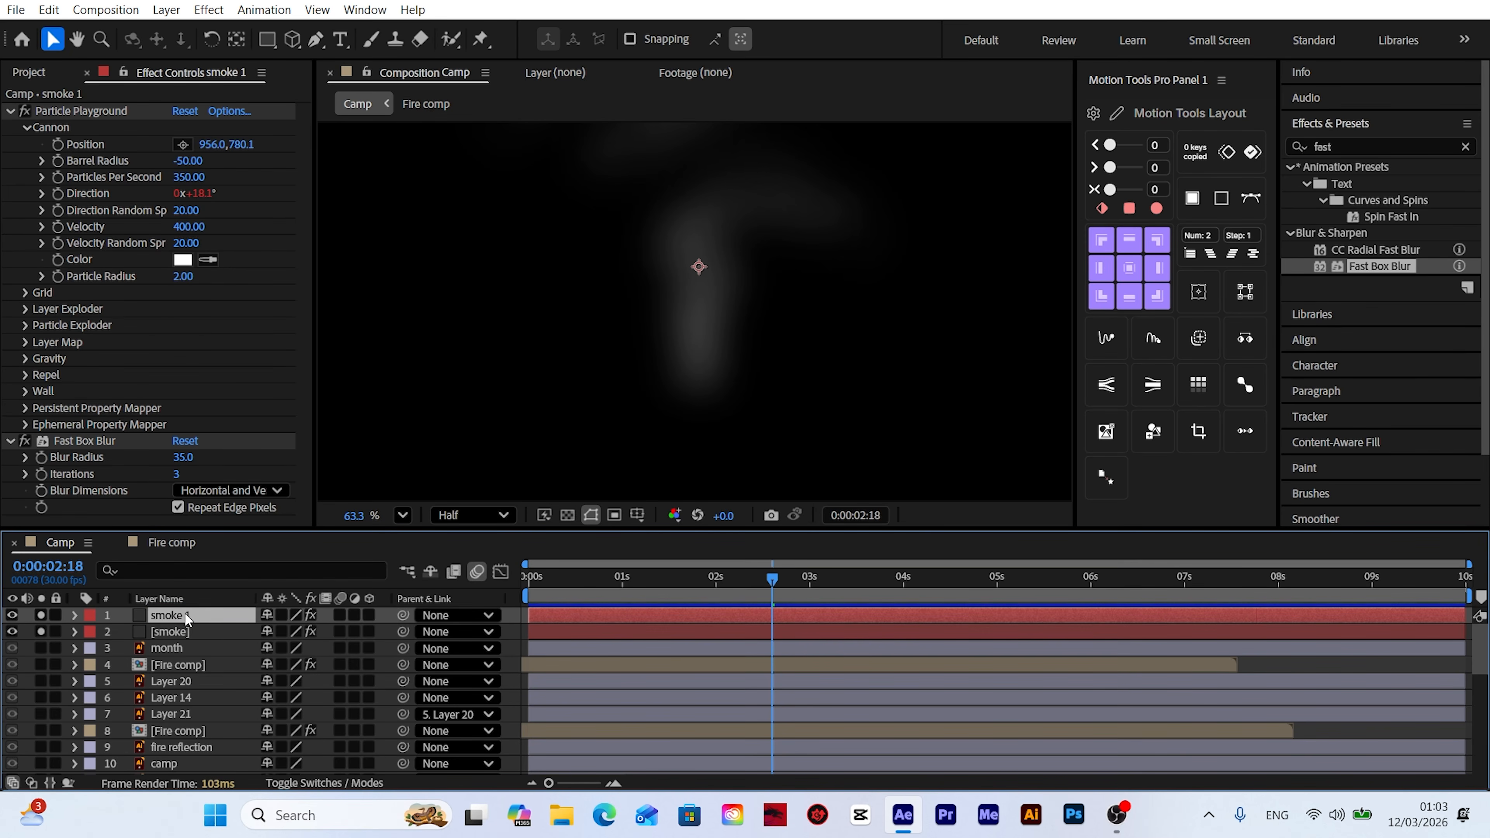
left_click_drag(185, 613, 186, 635)
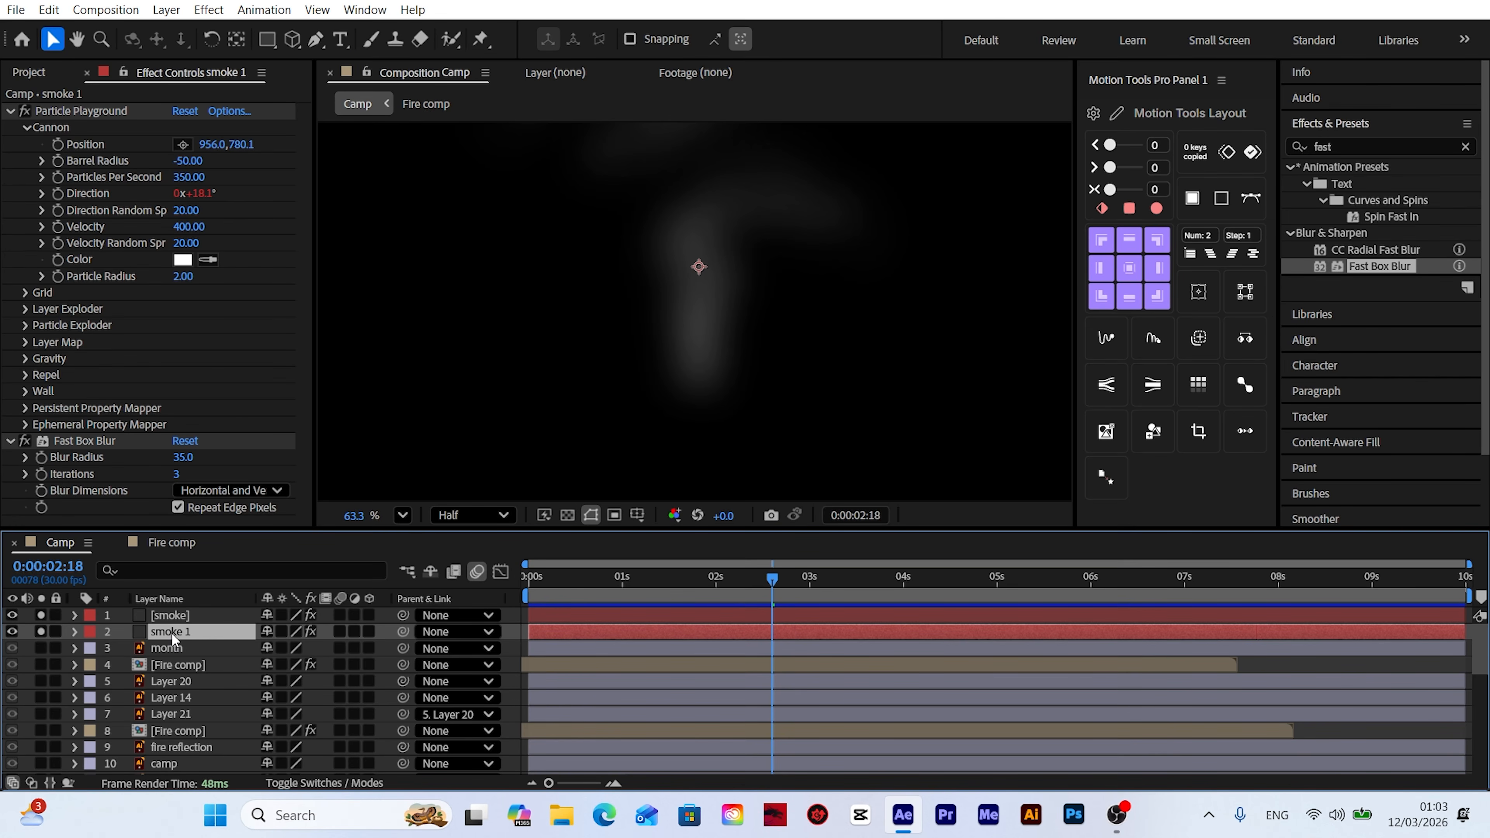
Step: Set the smoke 1 layer's Cannon Barrel Radius to -60 and its Fast Box Blur radius to 40
left_click(183, 161)
key("BackSpace")
type("-60")
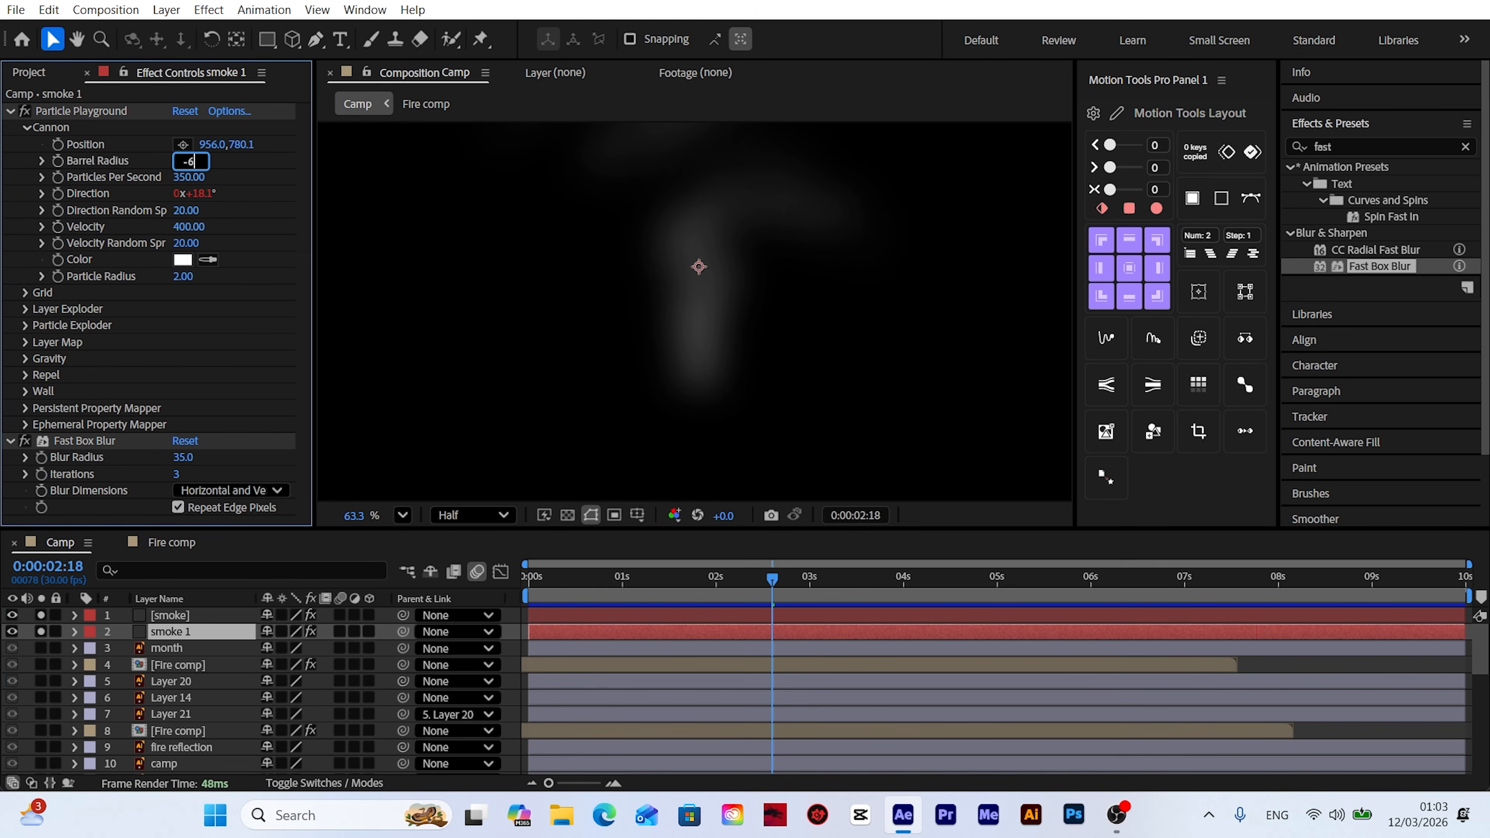
key("Return")
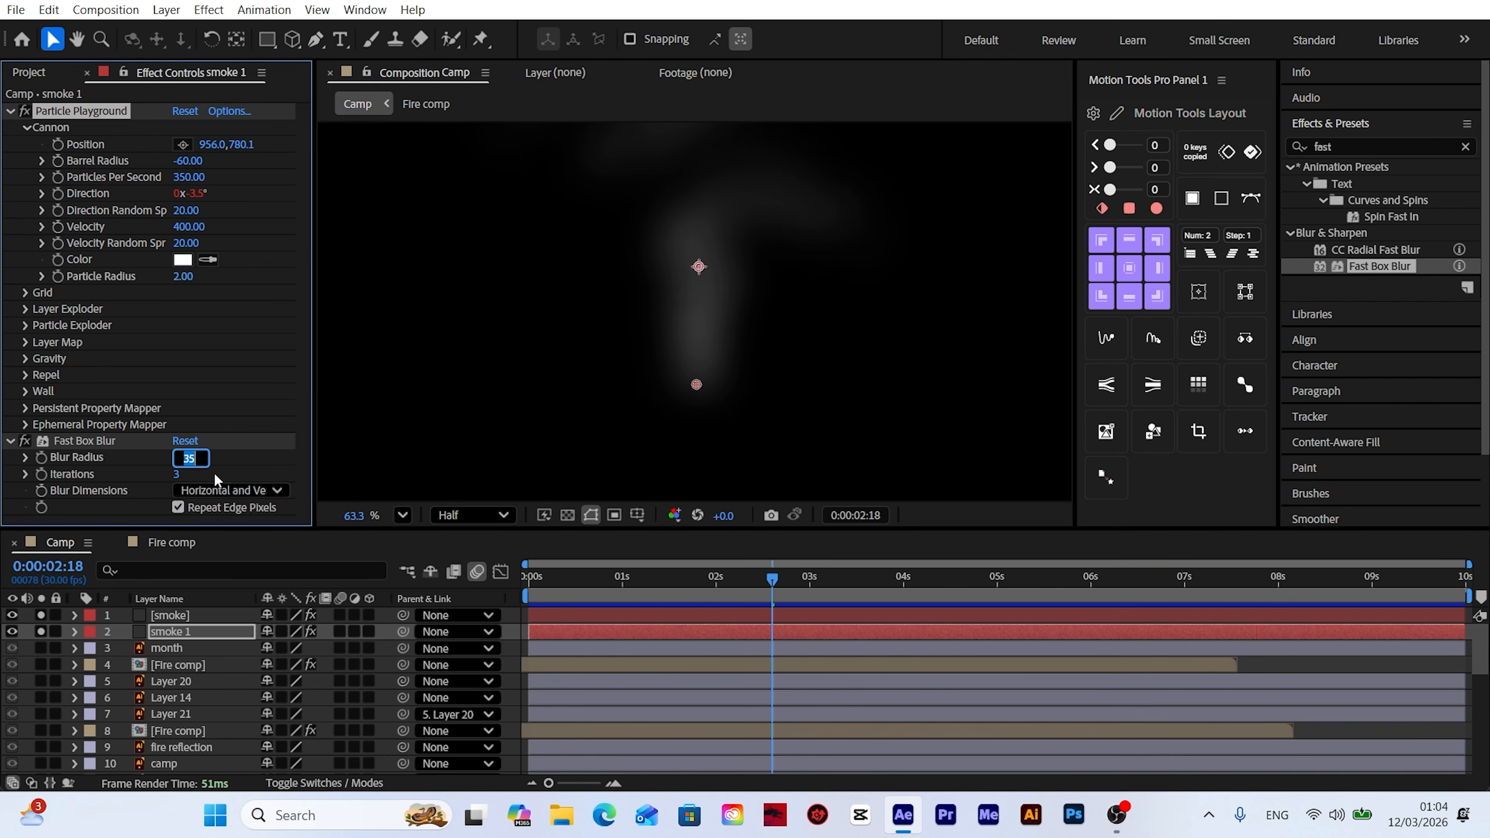
key("Return")
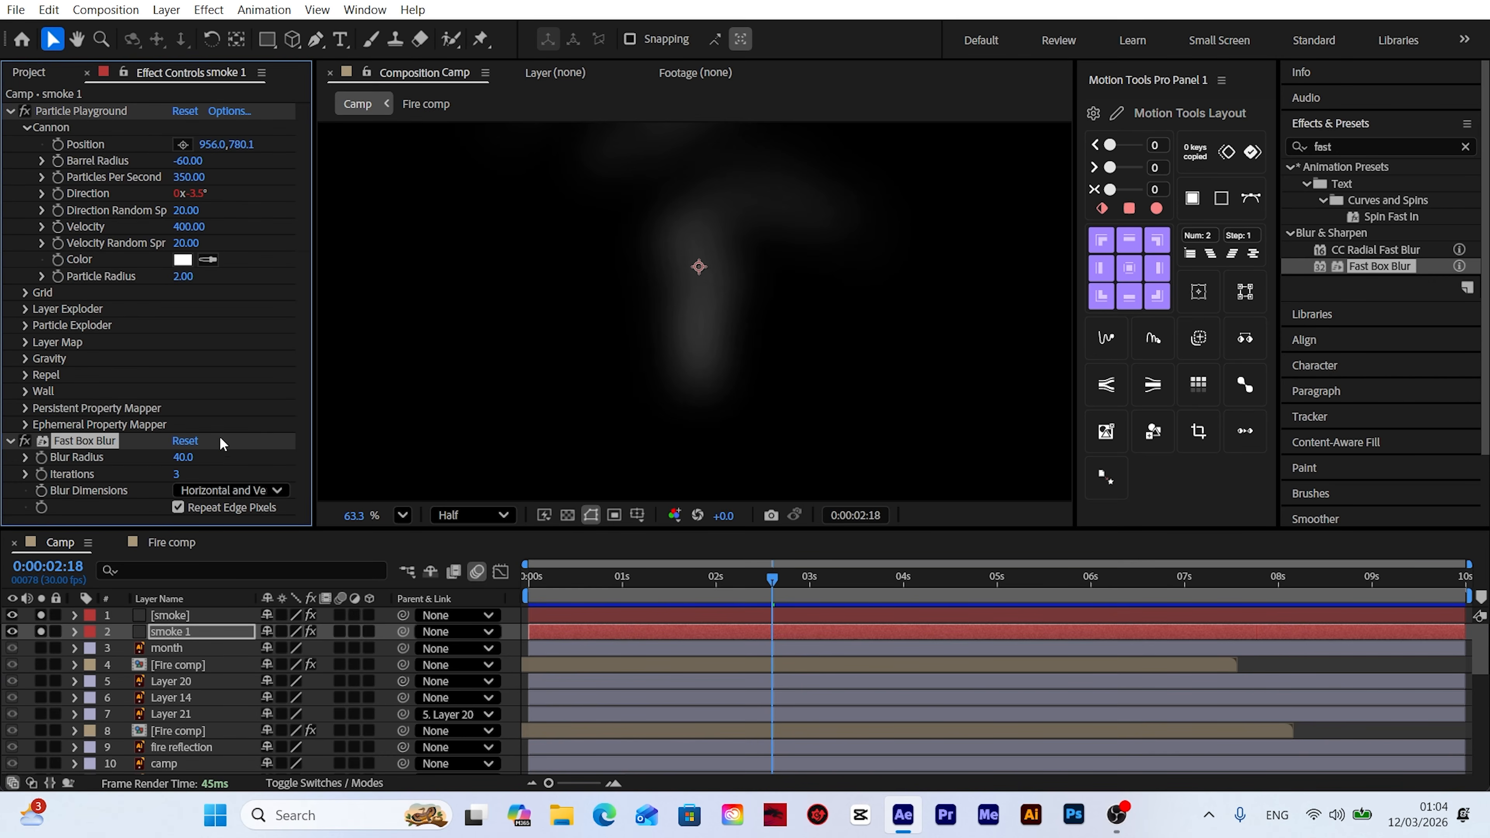
Step: Change the Cannon Direction expression on smoke 1 to wiggle(4,37) and preview the combined smoke
left_click(175, 631)
key("u")
key("u")
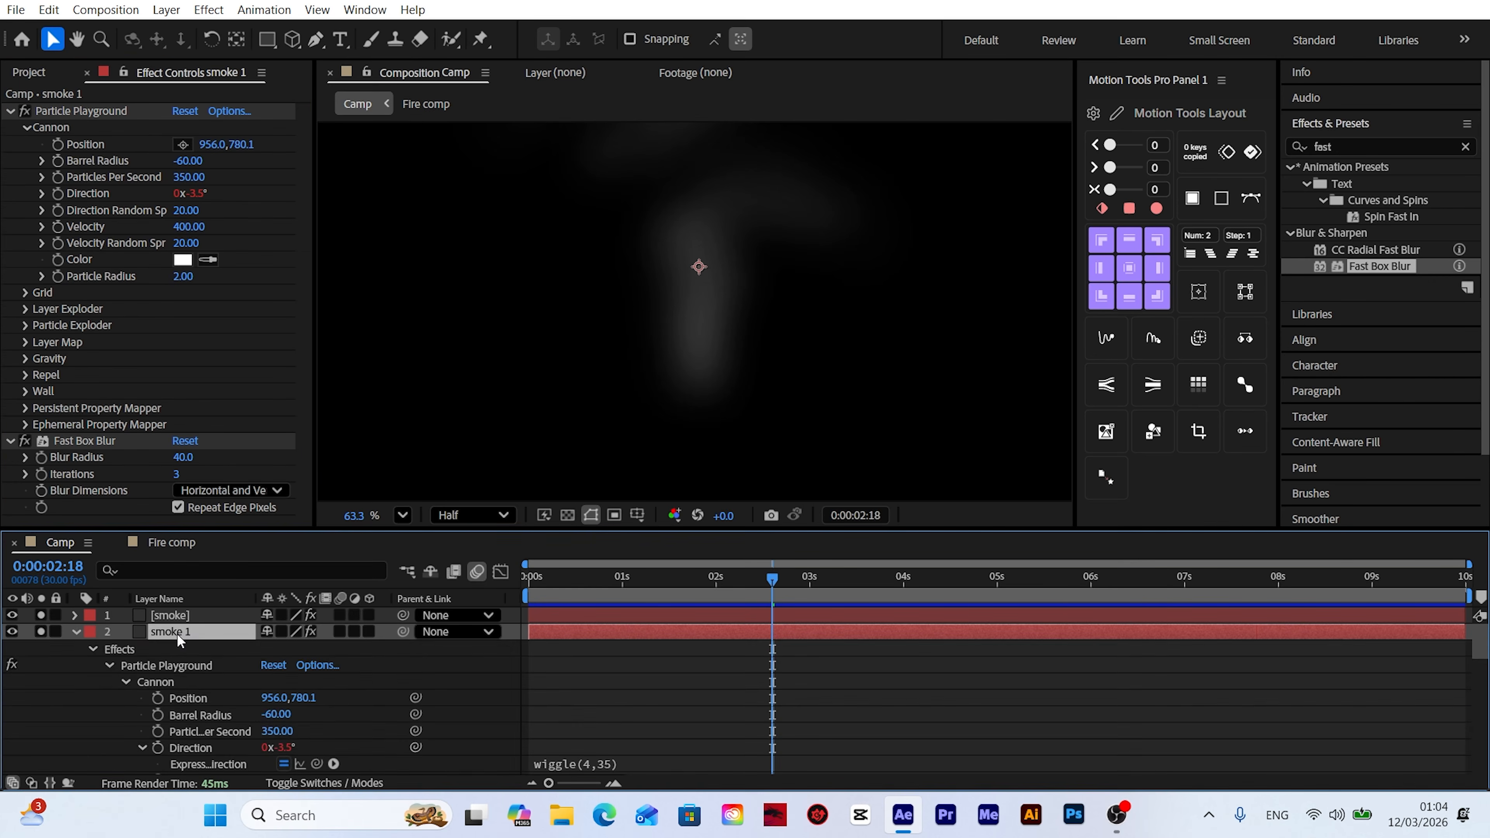
scroll(558, 644, "down", 2)
scroll(608, 675, "down", 3)
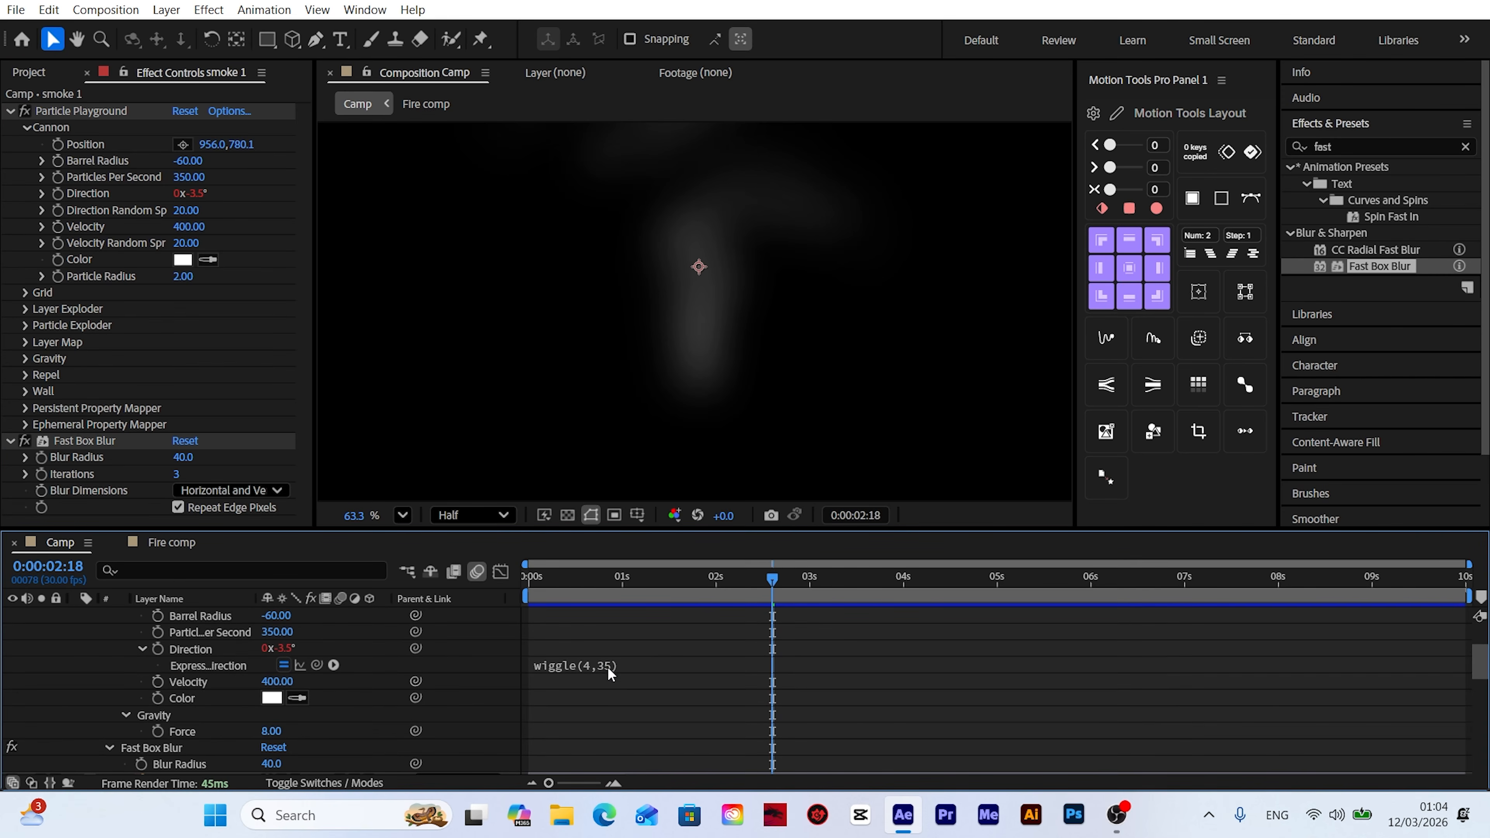
left_click(647, 669)
type("7")
left_click(487, 658)
key("space")
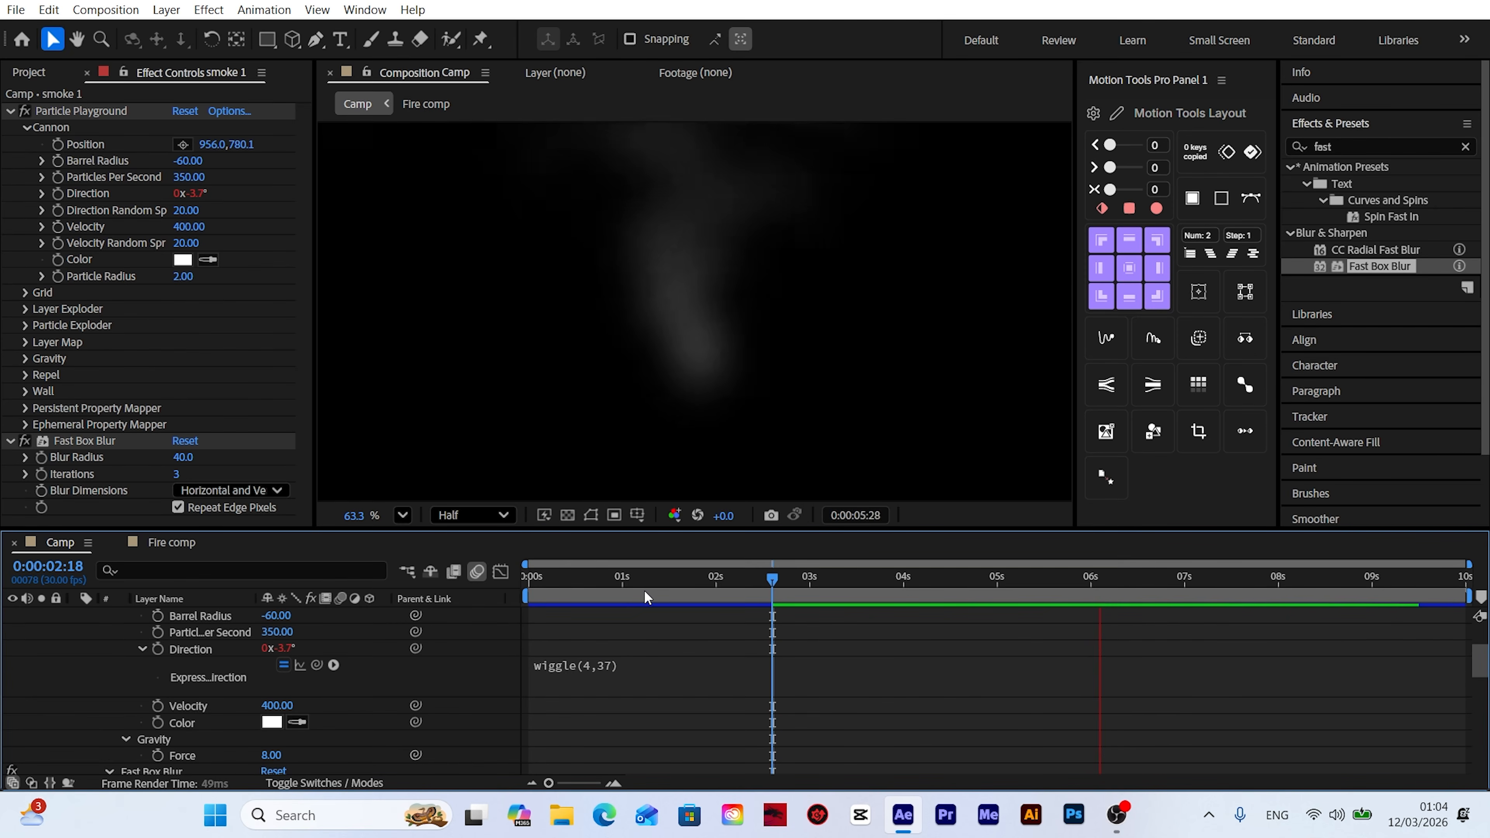
left_click_drag(774, 580, 713, 591)
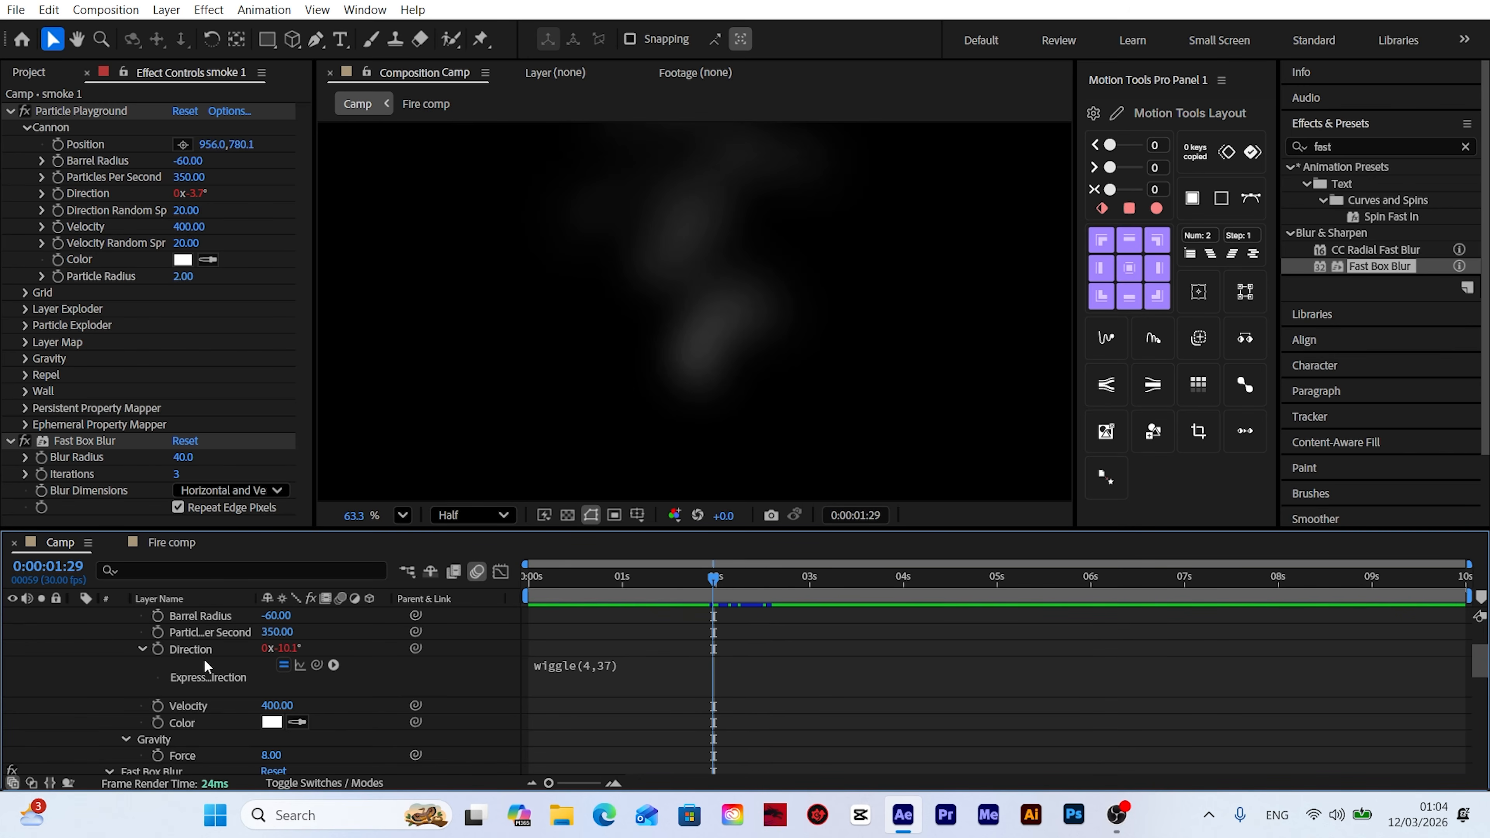
scroll(63, 650, "up", 3)
left_click(75, 633)
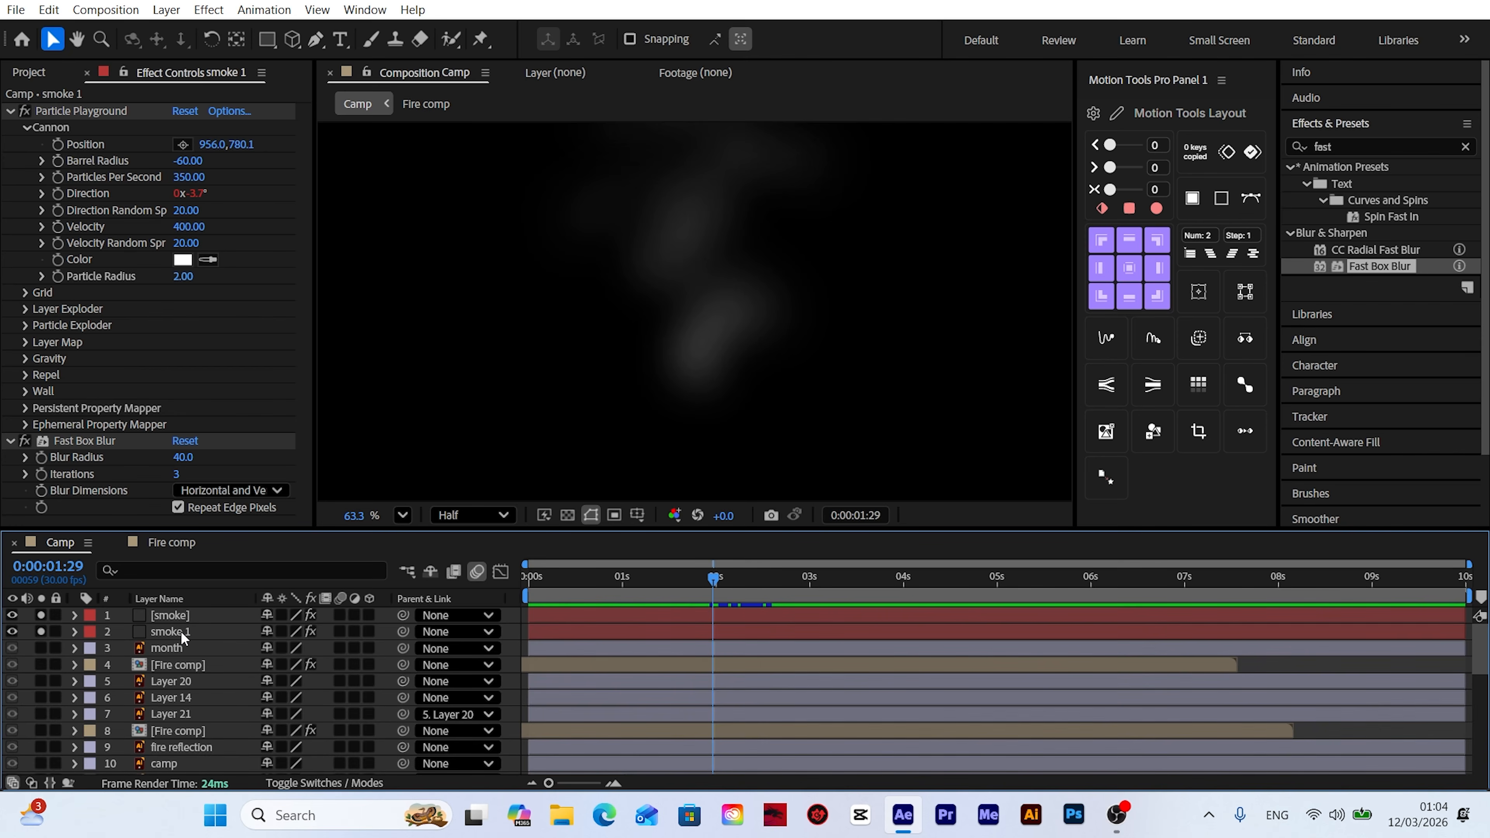
Step: Duplicate the smoke 1 layer and move the copy to the top of the layer stack
left_click(181, 632)
left_click(49, 9)
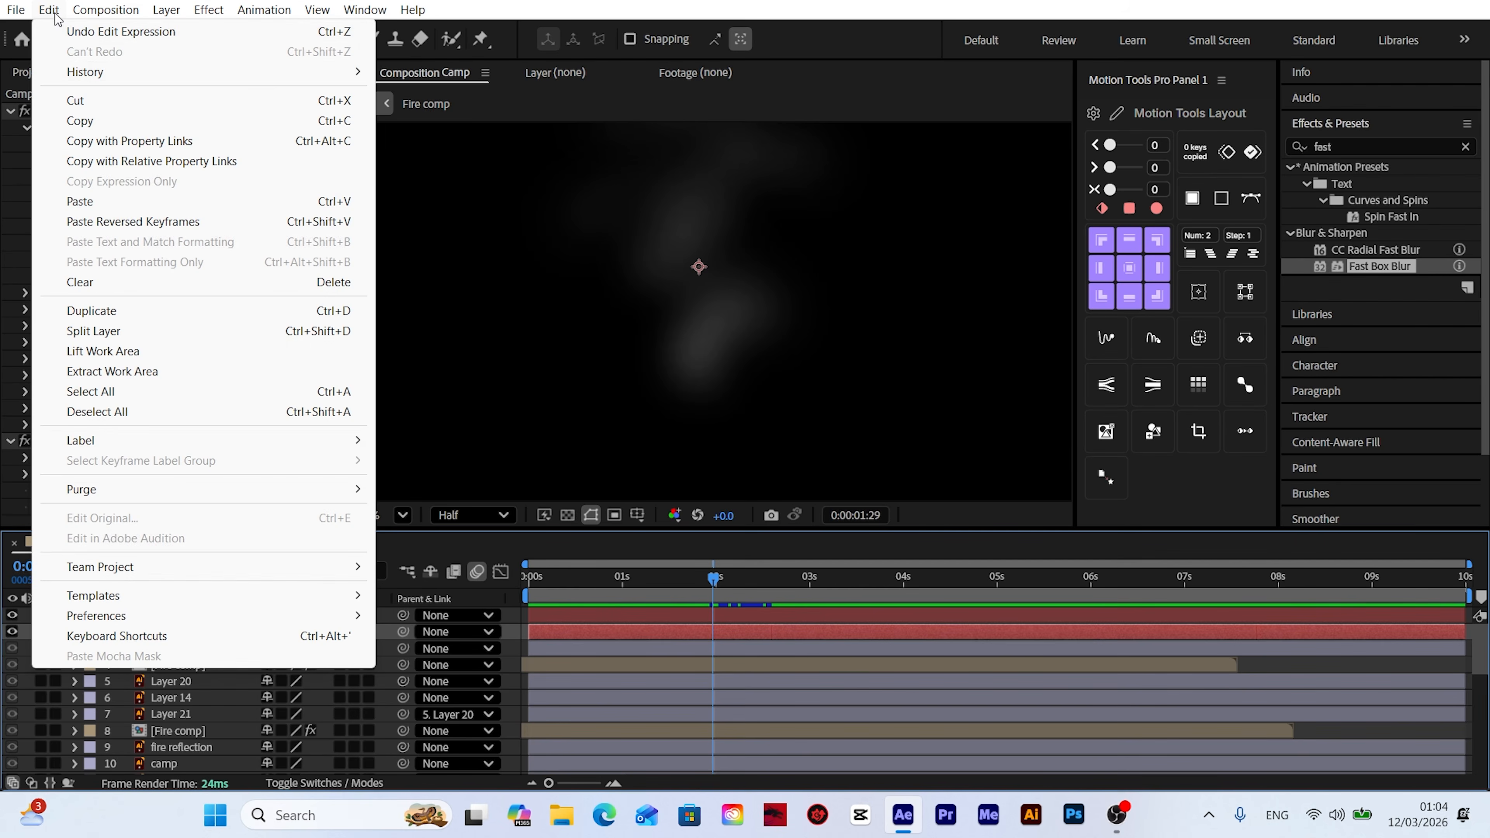
left_click(96, 310)
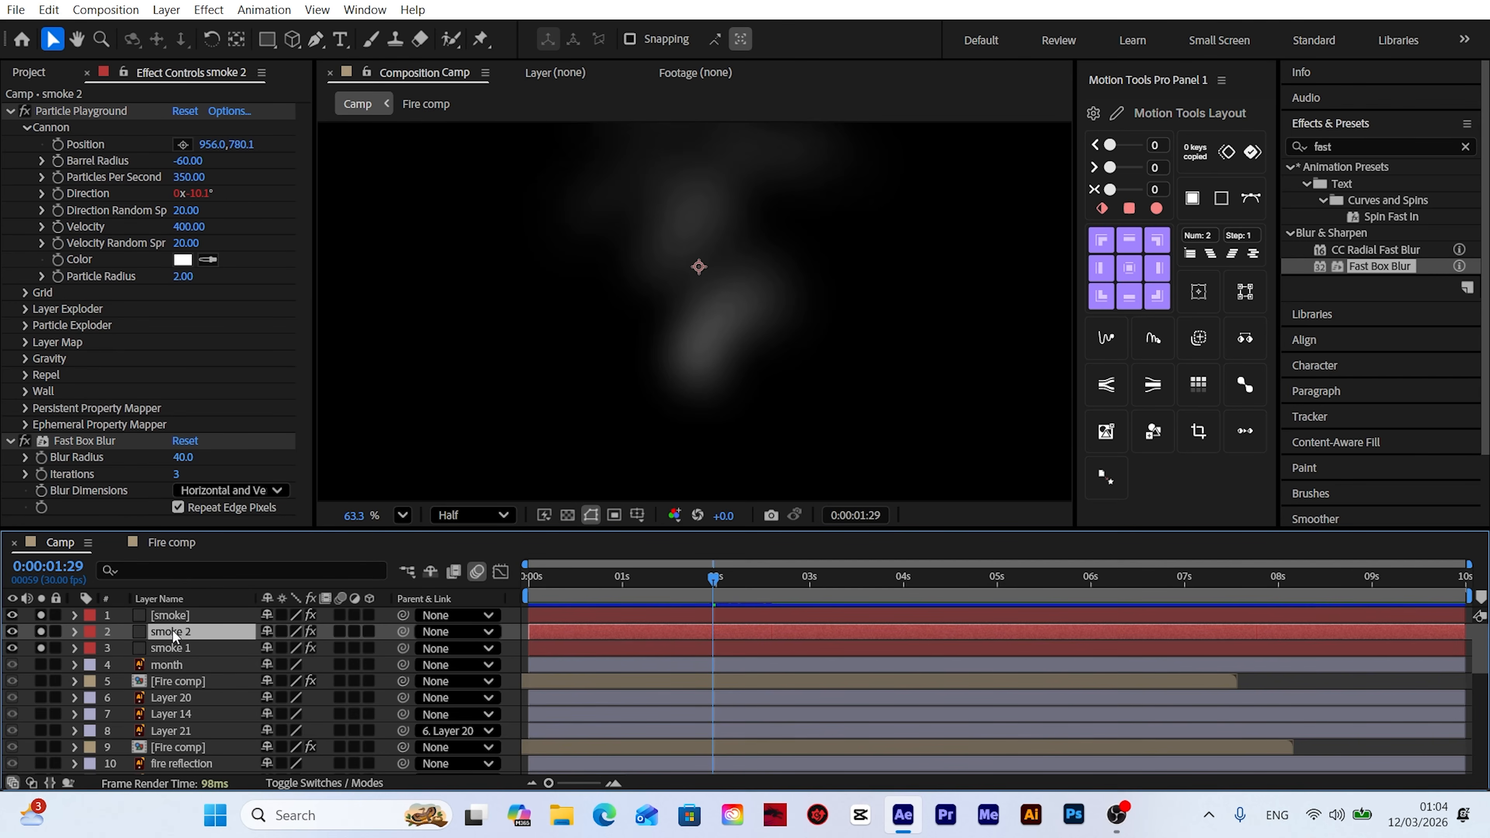
left_click_drag(172, 630, 184, 611)
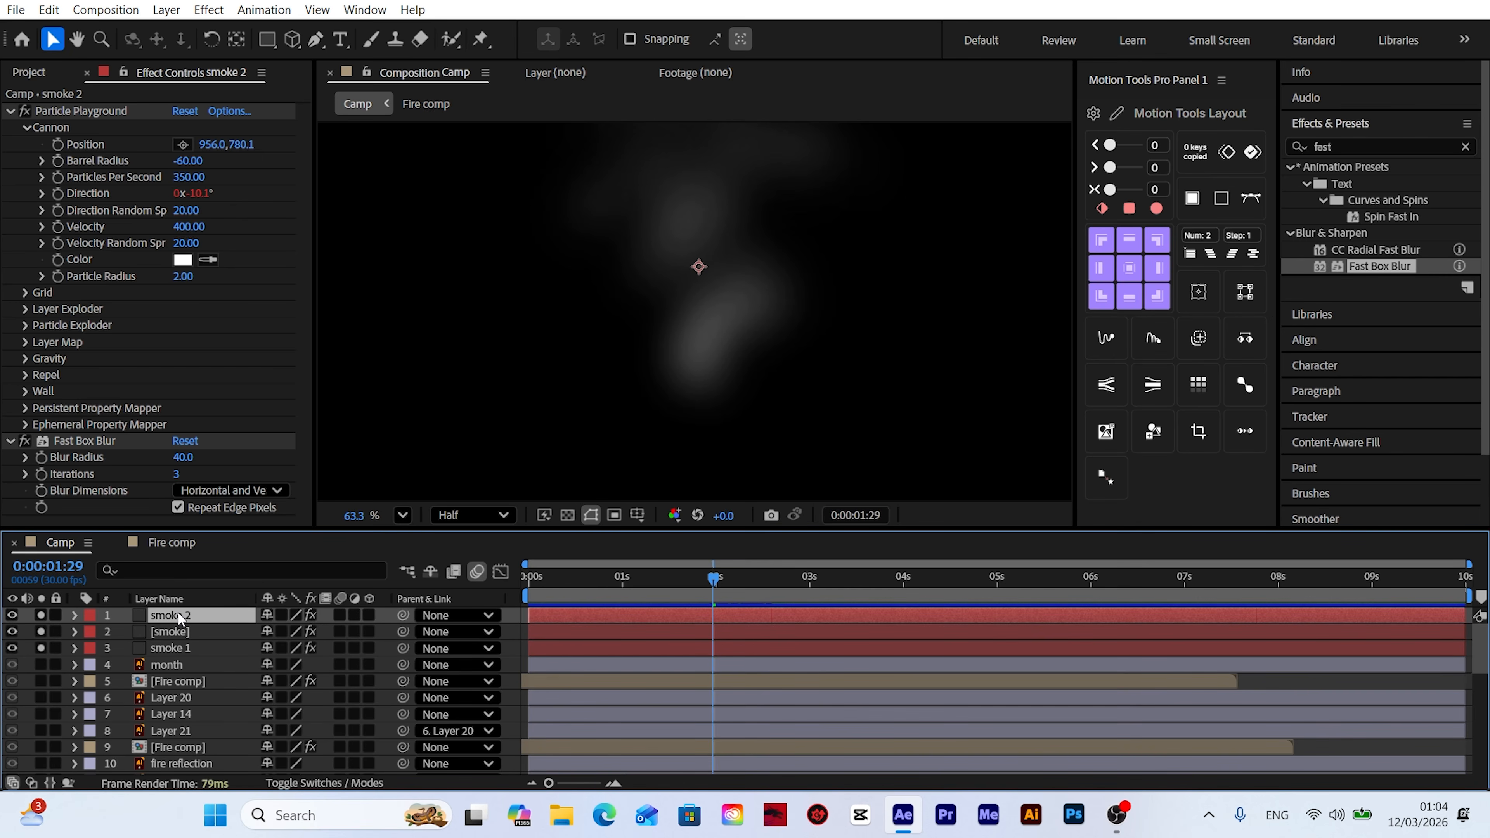
Step: Set the smoke 2 layer's Cannon Barrel Radius to -35 and its Fast Box Blur radius to 20
left_click(190, 162)
type("-35")
key("Return")
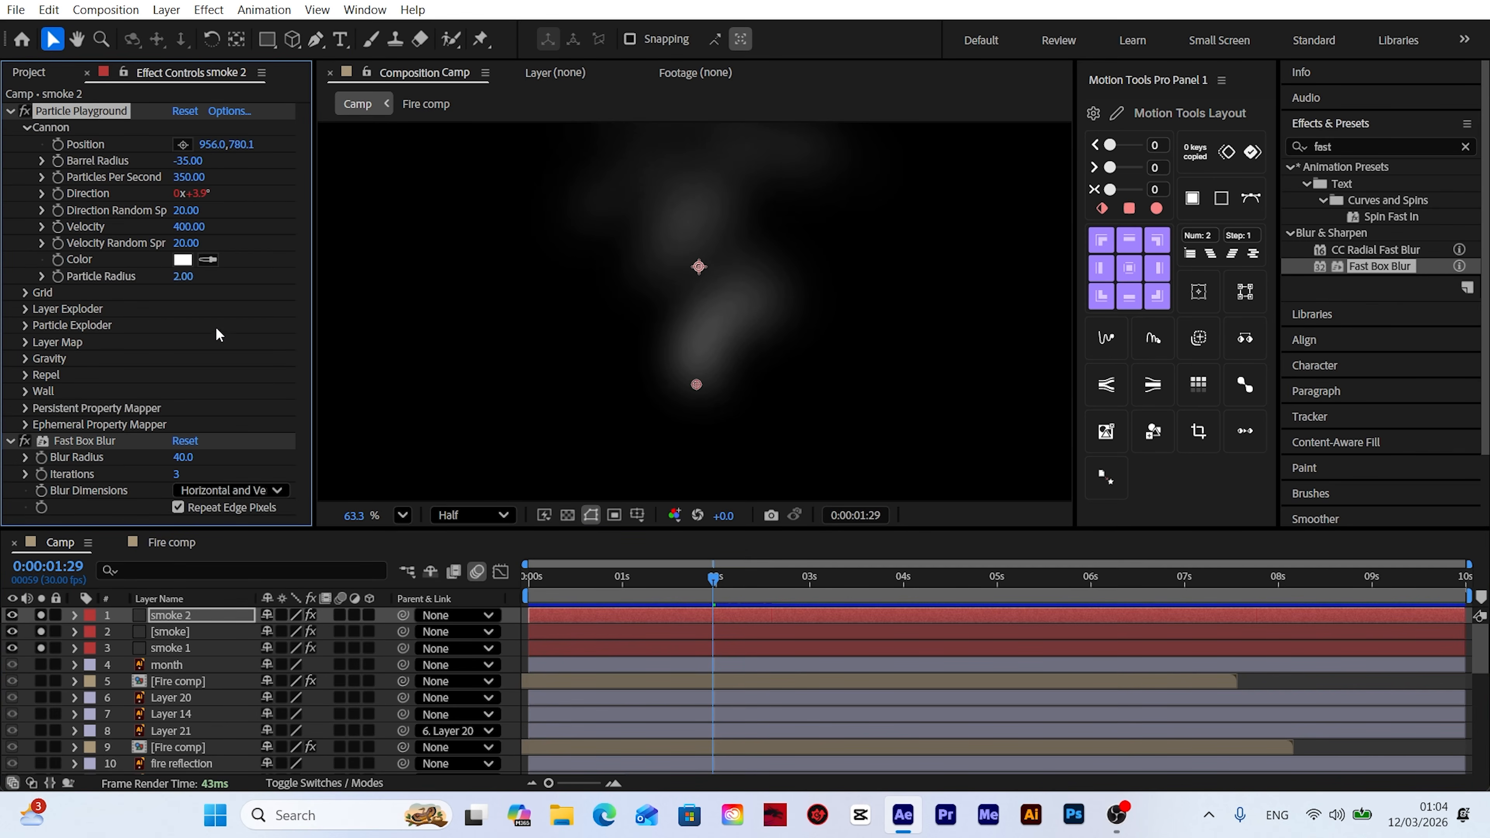
left_click(183, 457)
type("20")
key("Return")
Step: Change the Cannon Direction expression on smoke 2 to wiggle(4,32) and preview the three smoke layers together
left_click(180, 614)
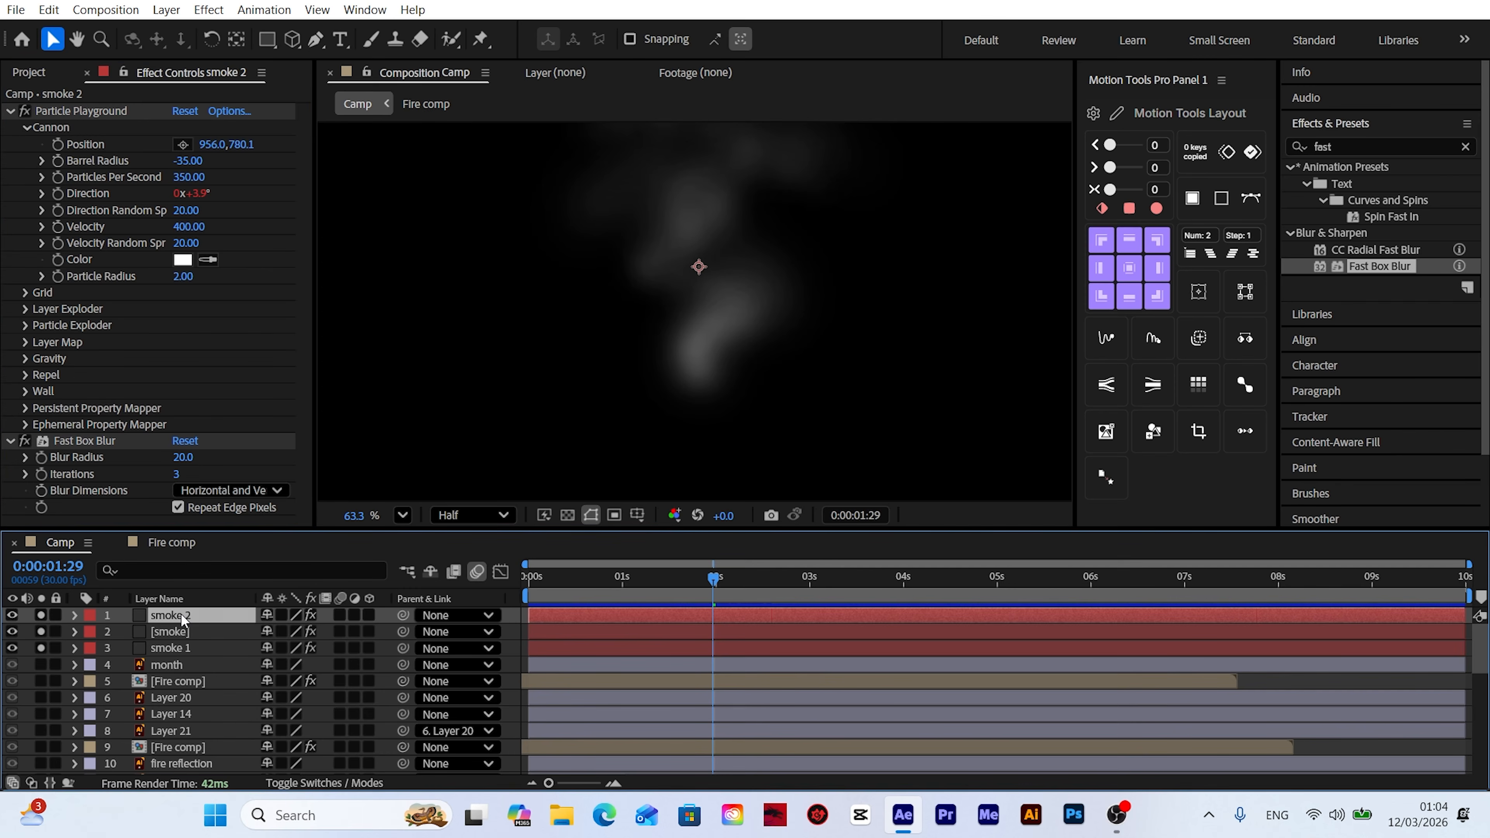
key("u")
key("u")
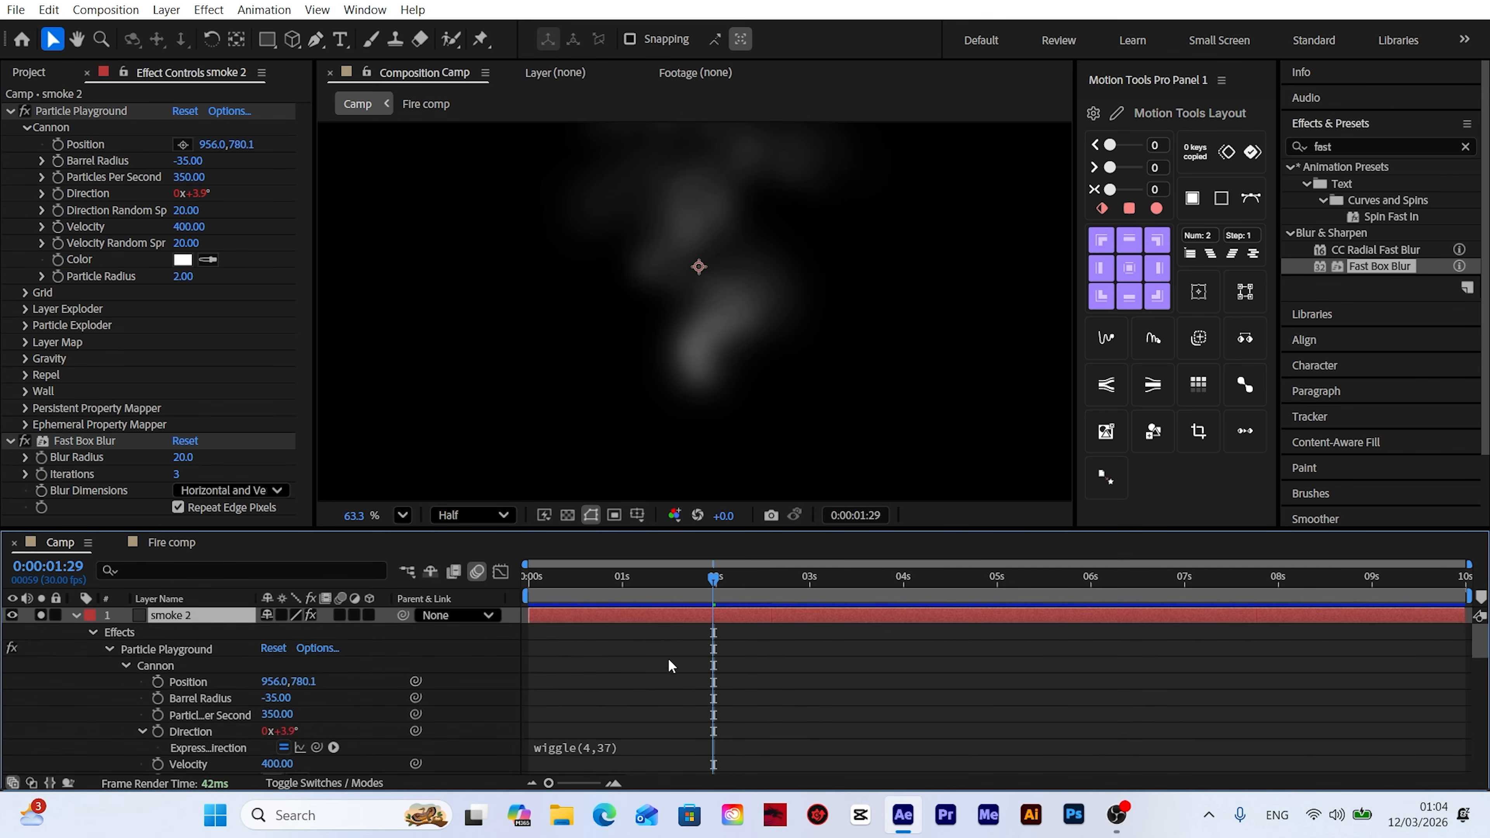
scroll(668, 658, "down", 3)
left_click(616, 647)
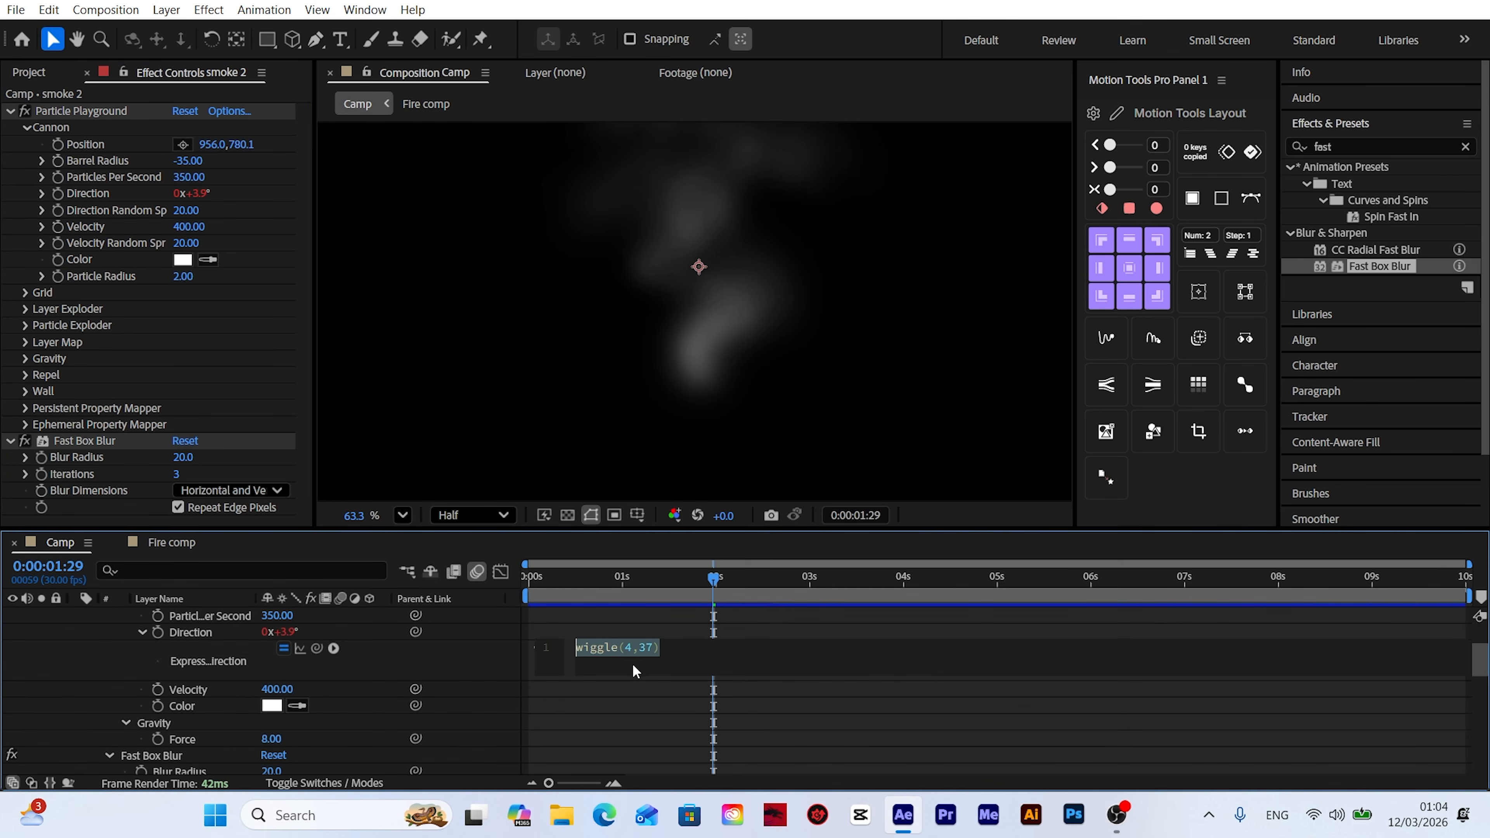
left_click(647, 650)
left_click(471, 655)
scroll(158, 650, "up", 3)
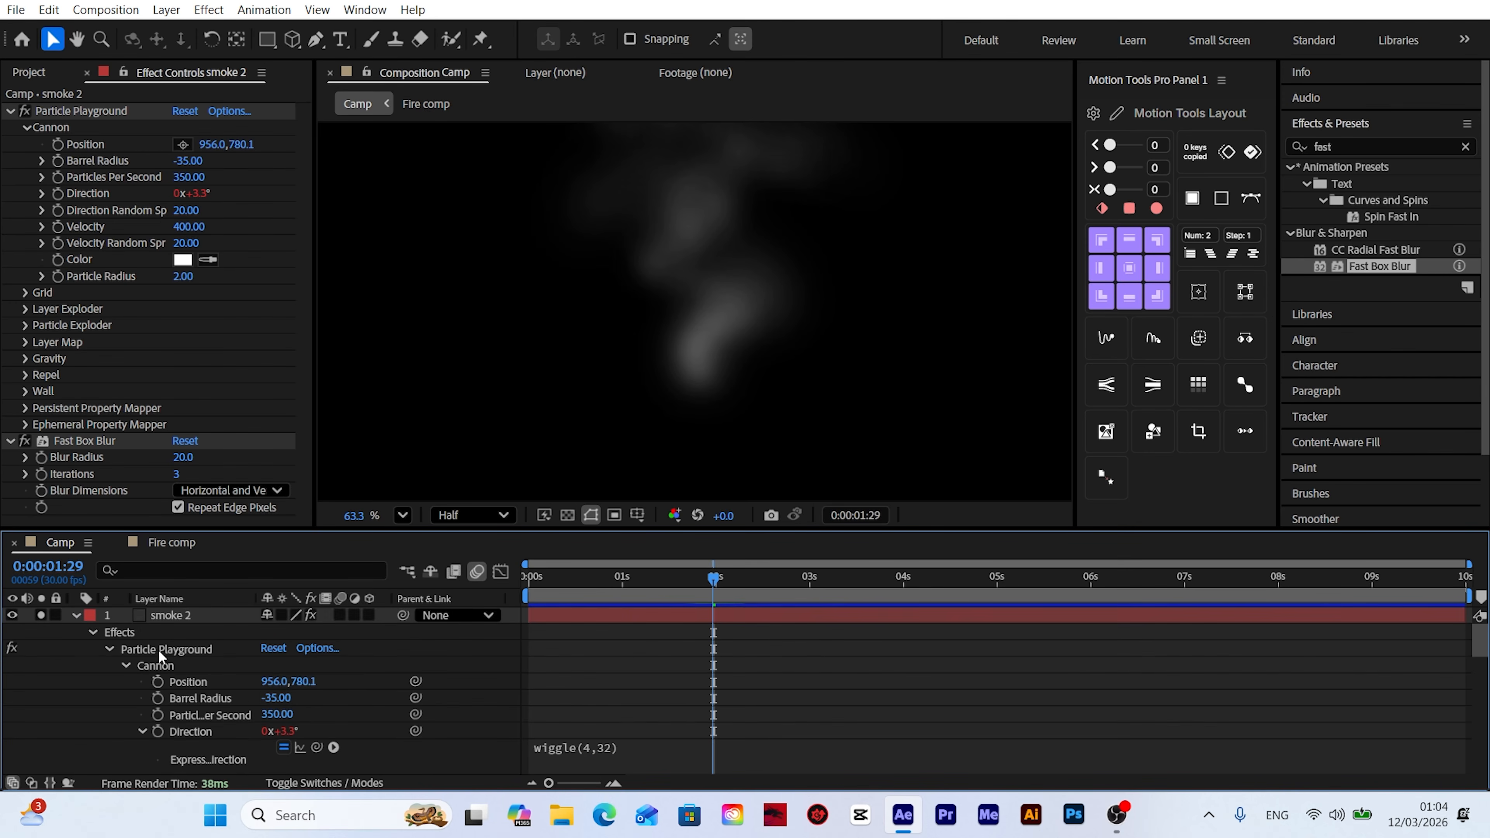
left_click(74, 615)
key("space")
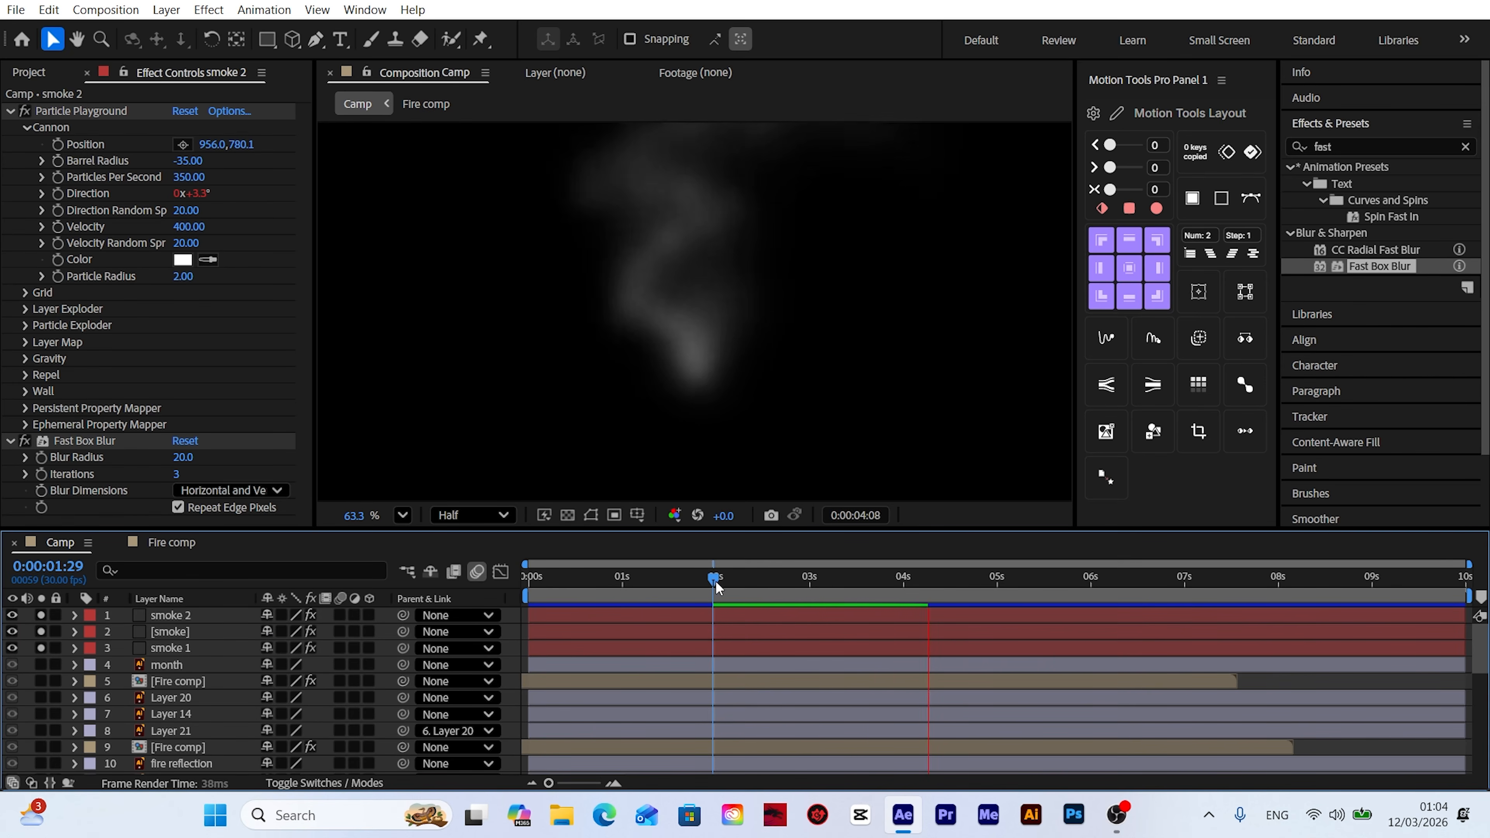
Step: Turn off solo on the three smoke layers and move them together below the upper Fire comp layer
key("space")
left_click_drag(43, 650, 43, 616)
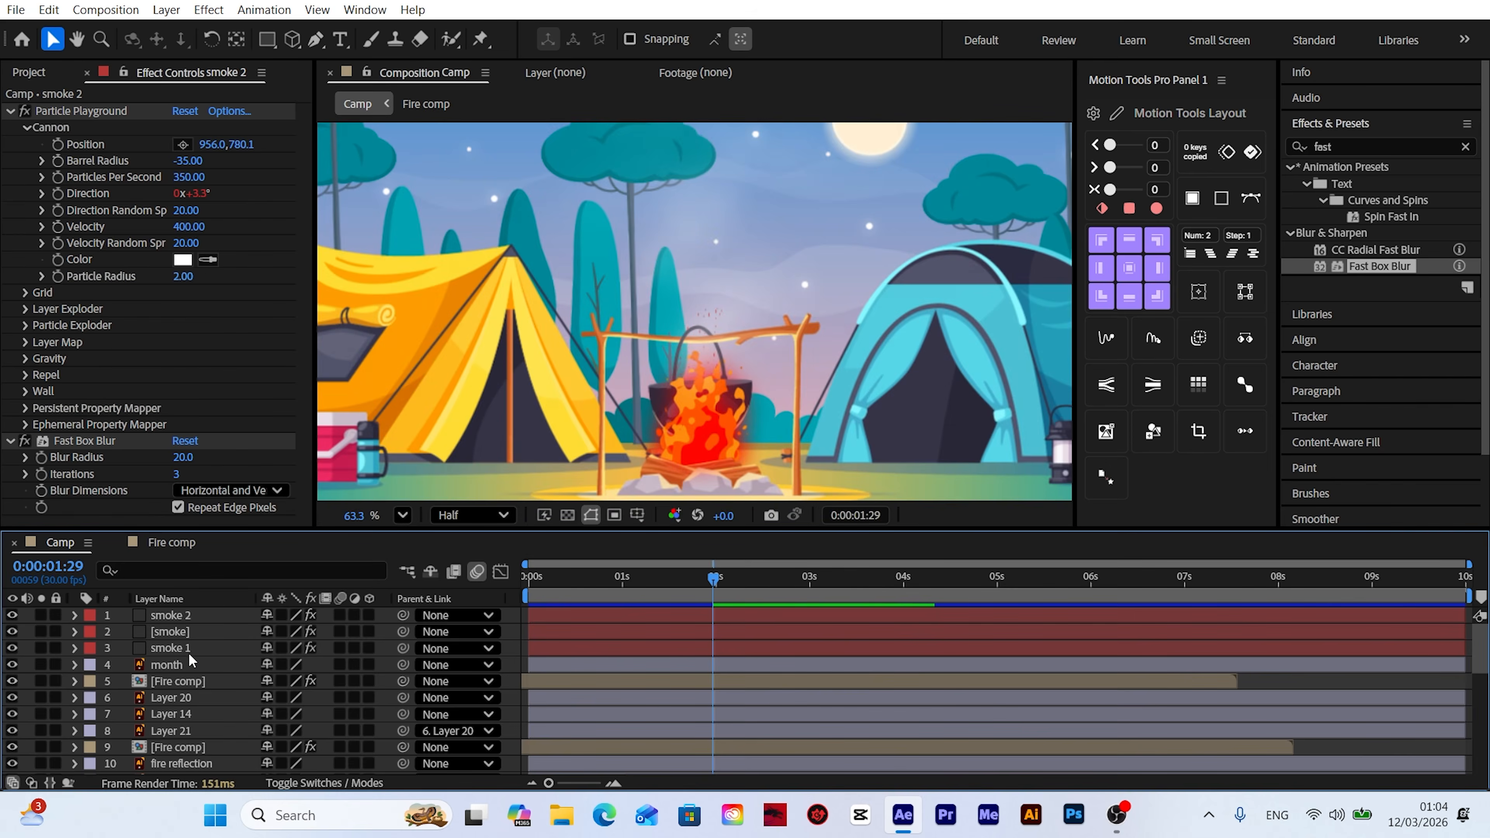
left_click(186, 651)
left_click(173, 634, "ctrl")
left_click(171, 619, "ctrl")
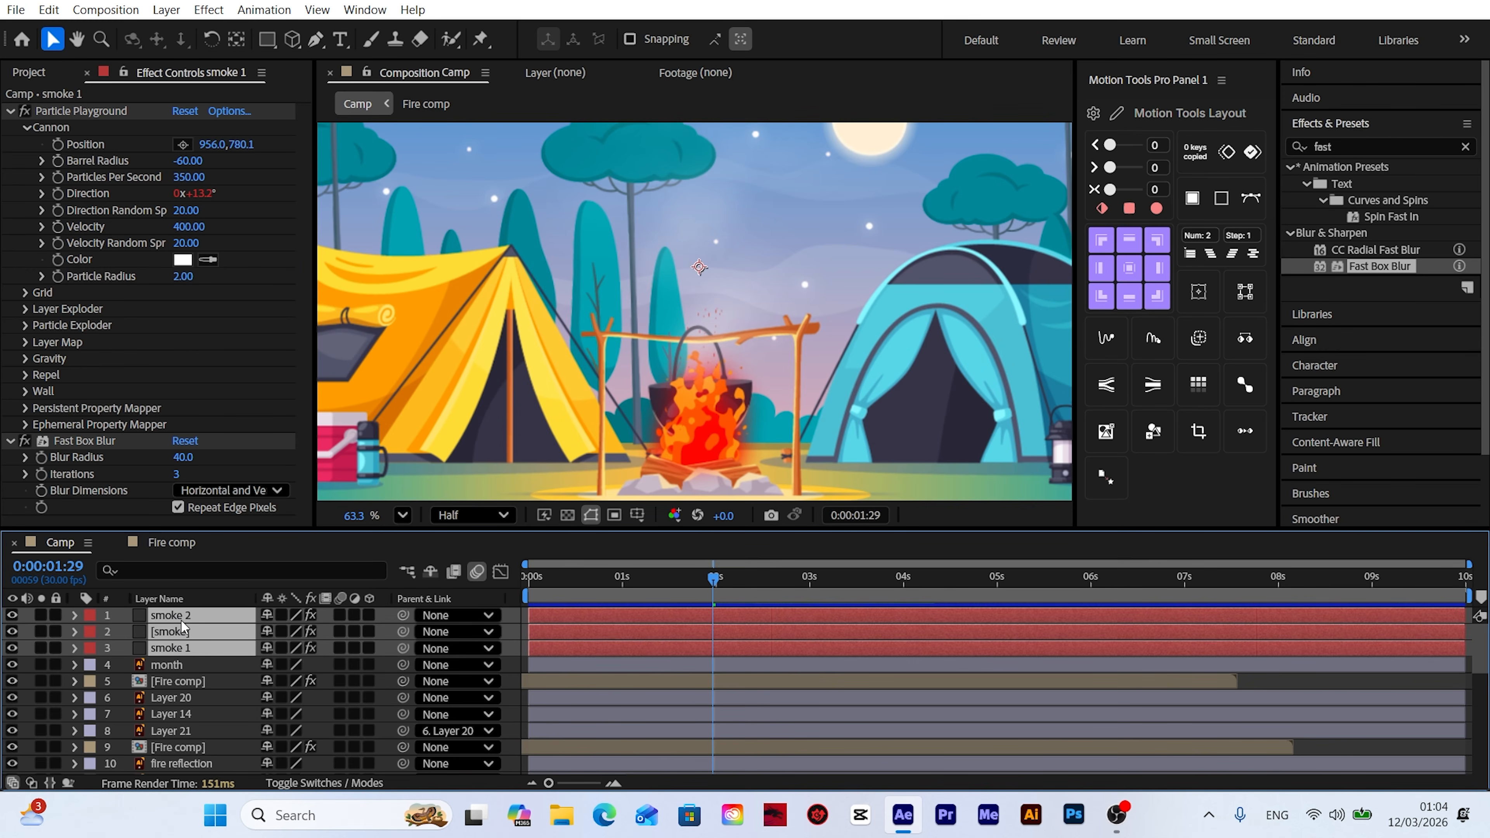
left_click_drag(169, 651, 178, 692)
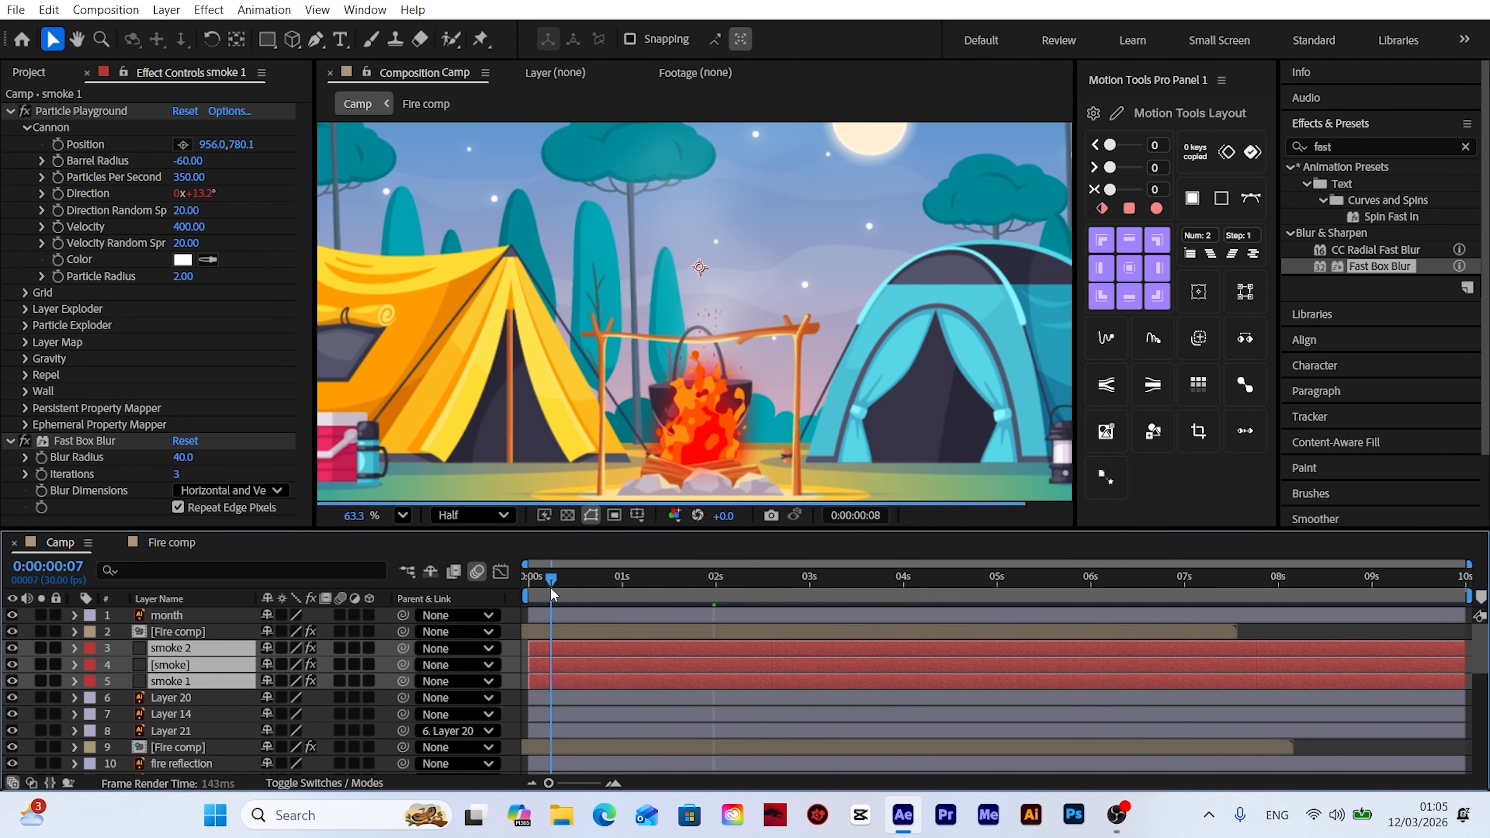
Step: Shift the three smoke layers about 2.2 seconds earlier in the timeline and preview the whole scene from the start
key("Home")
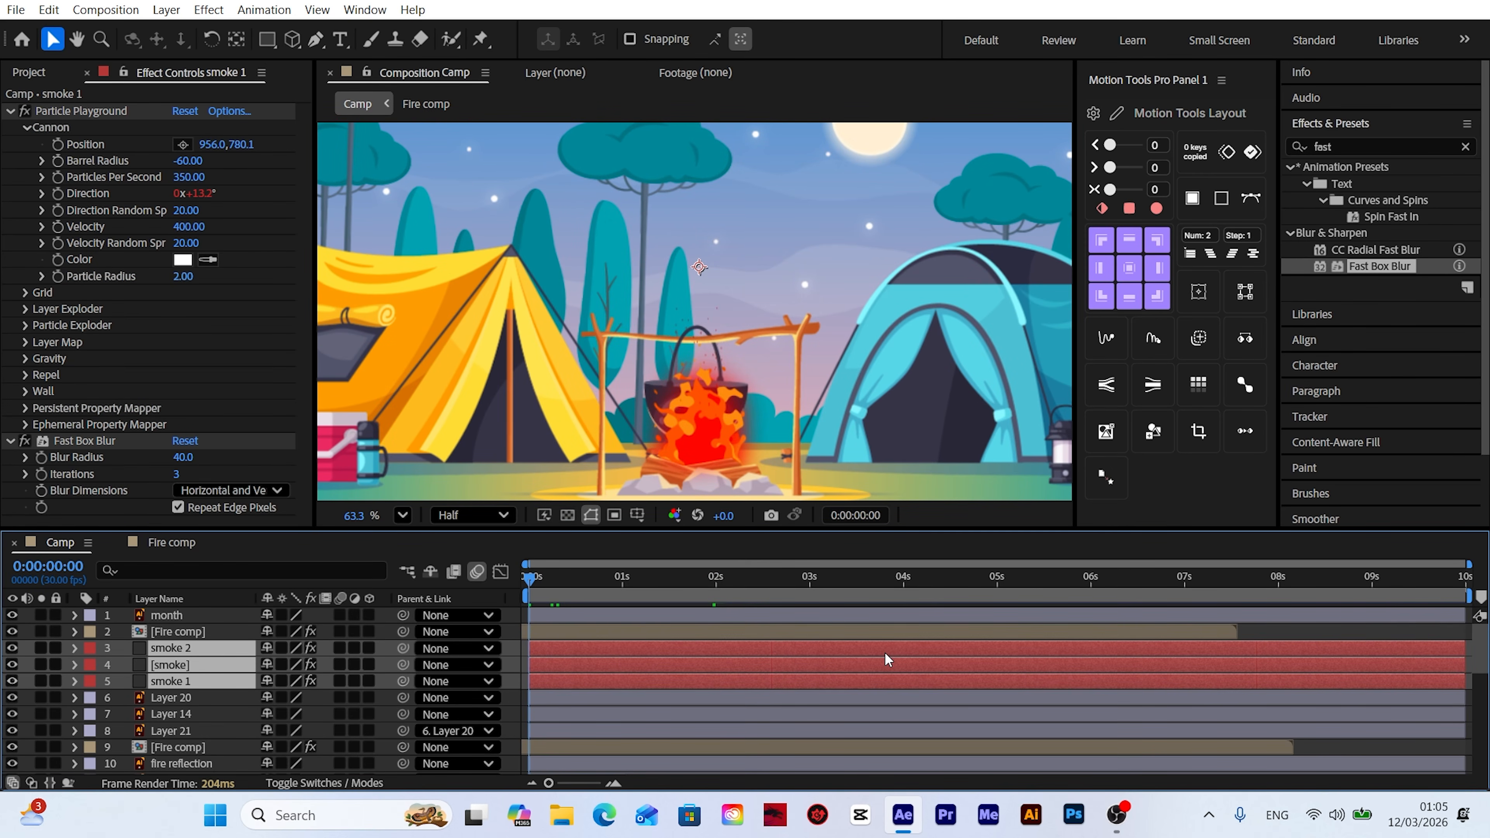
left_click_drag(888, 659, 683, 657)
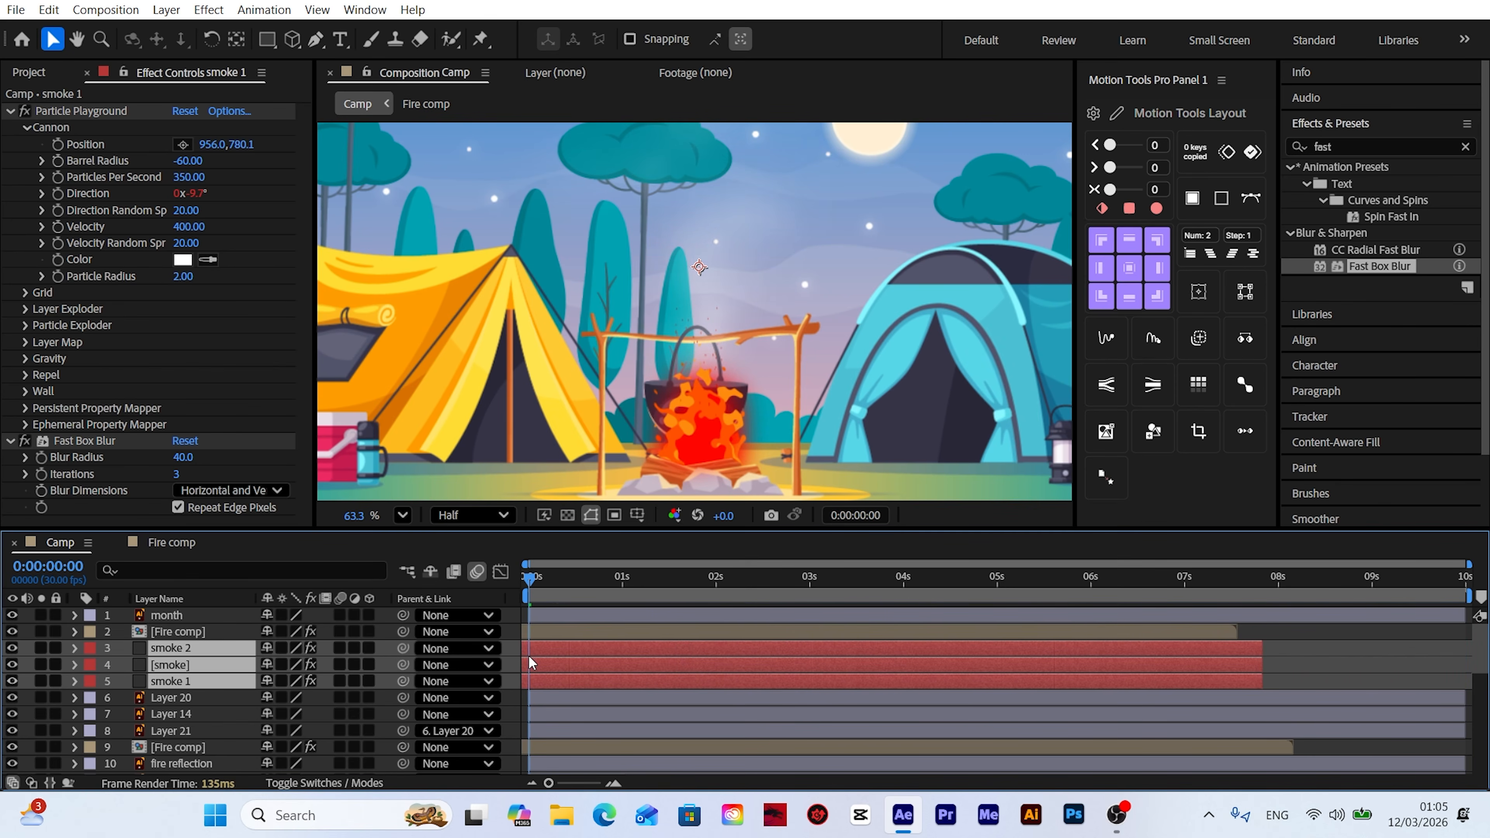
left_click(516, 654)
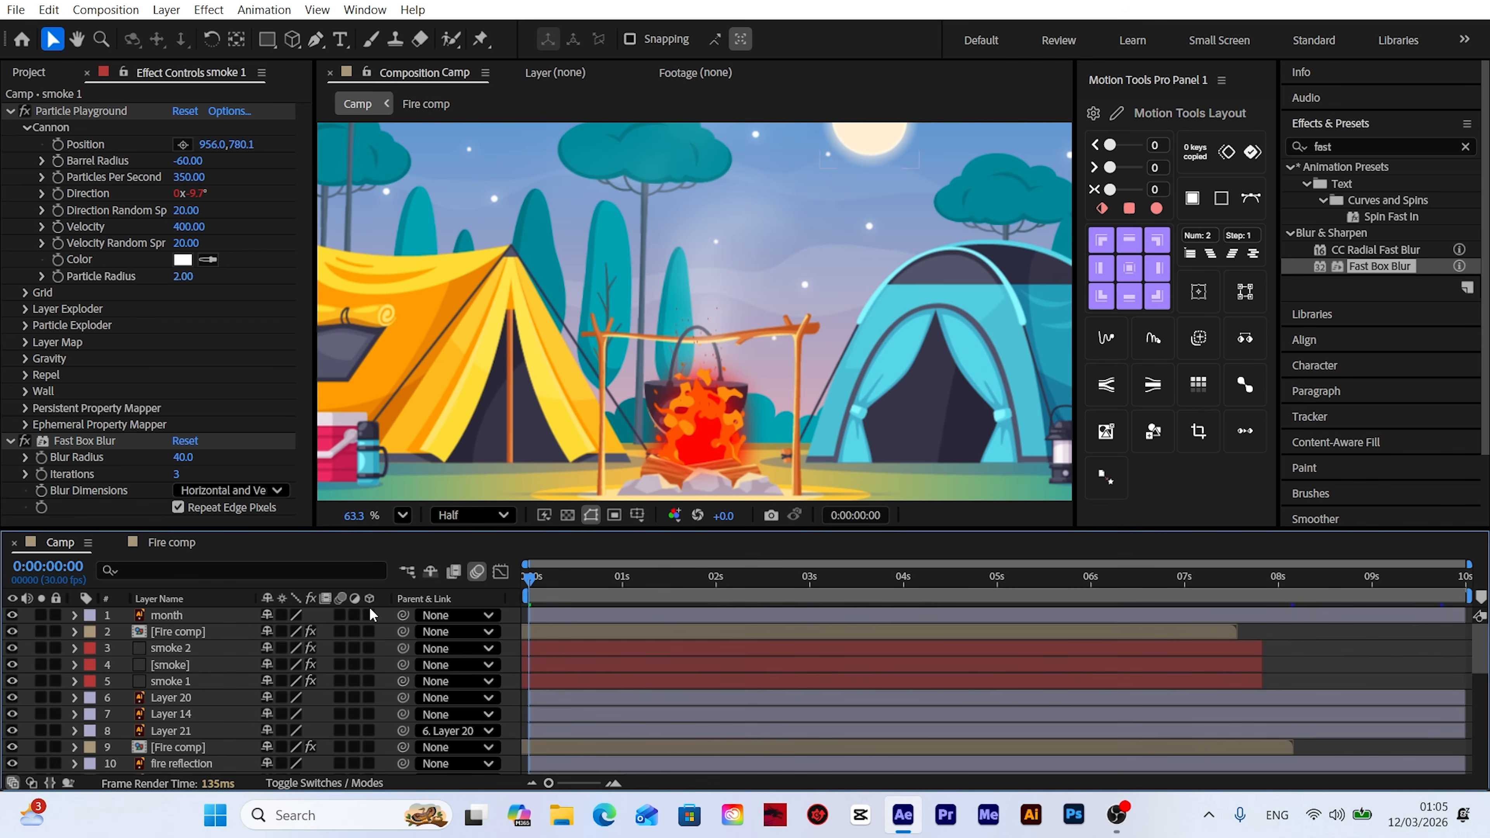
left_click(402, 515)
left_click(447, 142)
key("space")
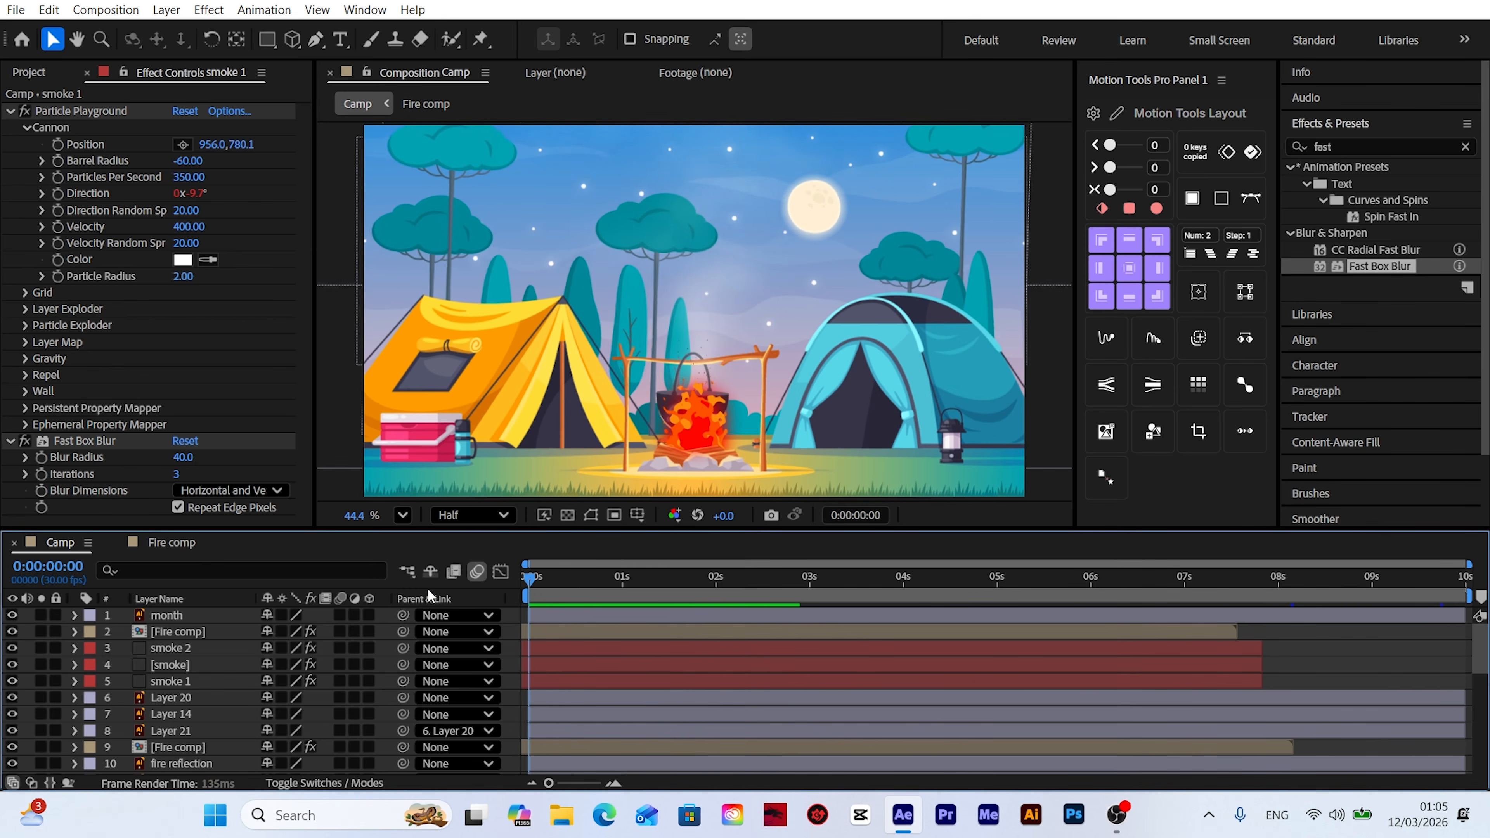
Step: Solo the fire reflection layer and apply a Fast Box Blur to it with Horizontal dimensions and a radius of 54
scroll(754, 474, "up", 4)
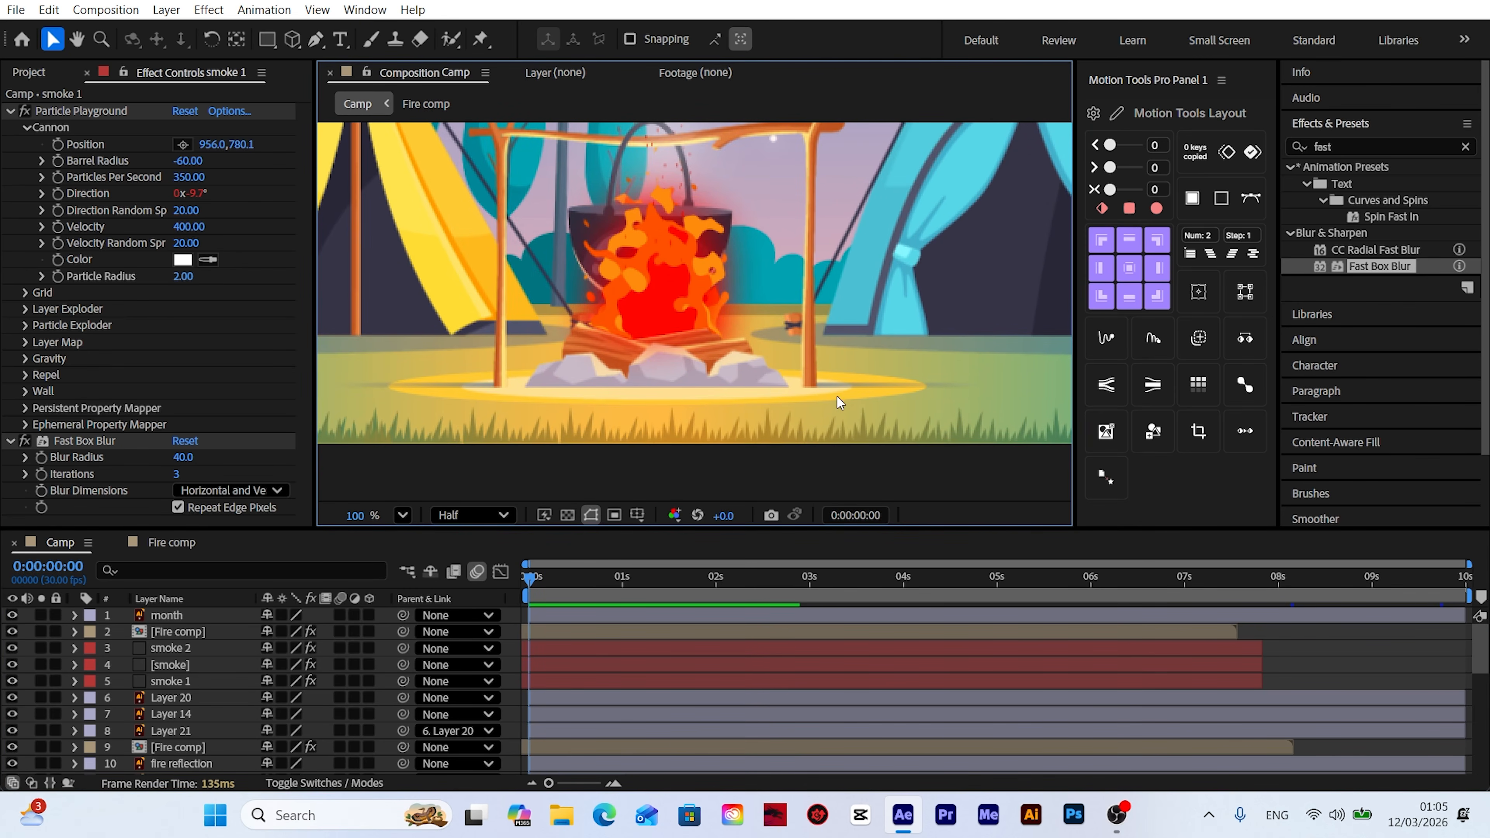
scroll(223, 641, "down", 2)
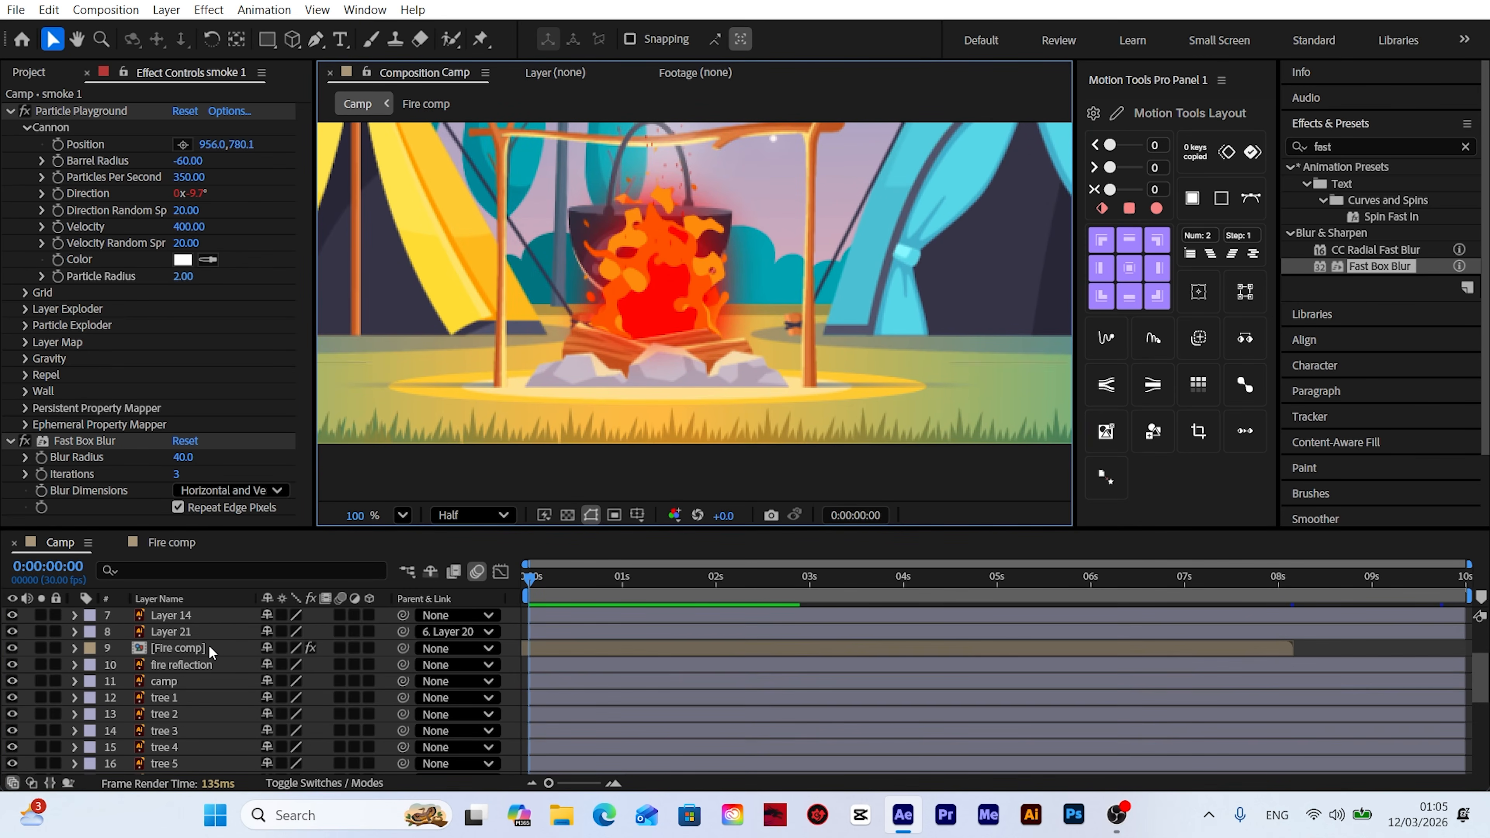
left_click(189, 663)
left_click(43, 664)
scroll(603, 377, "down", 1)
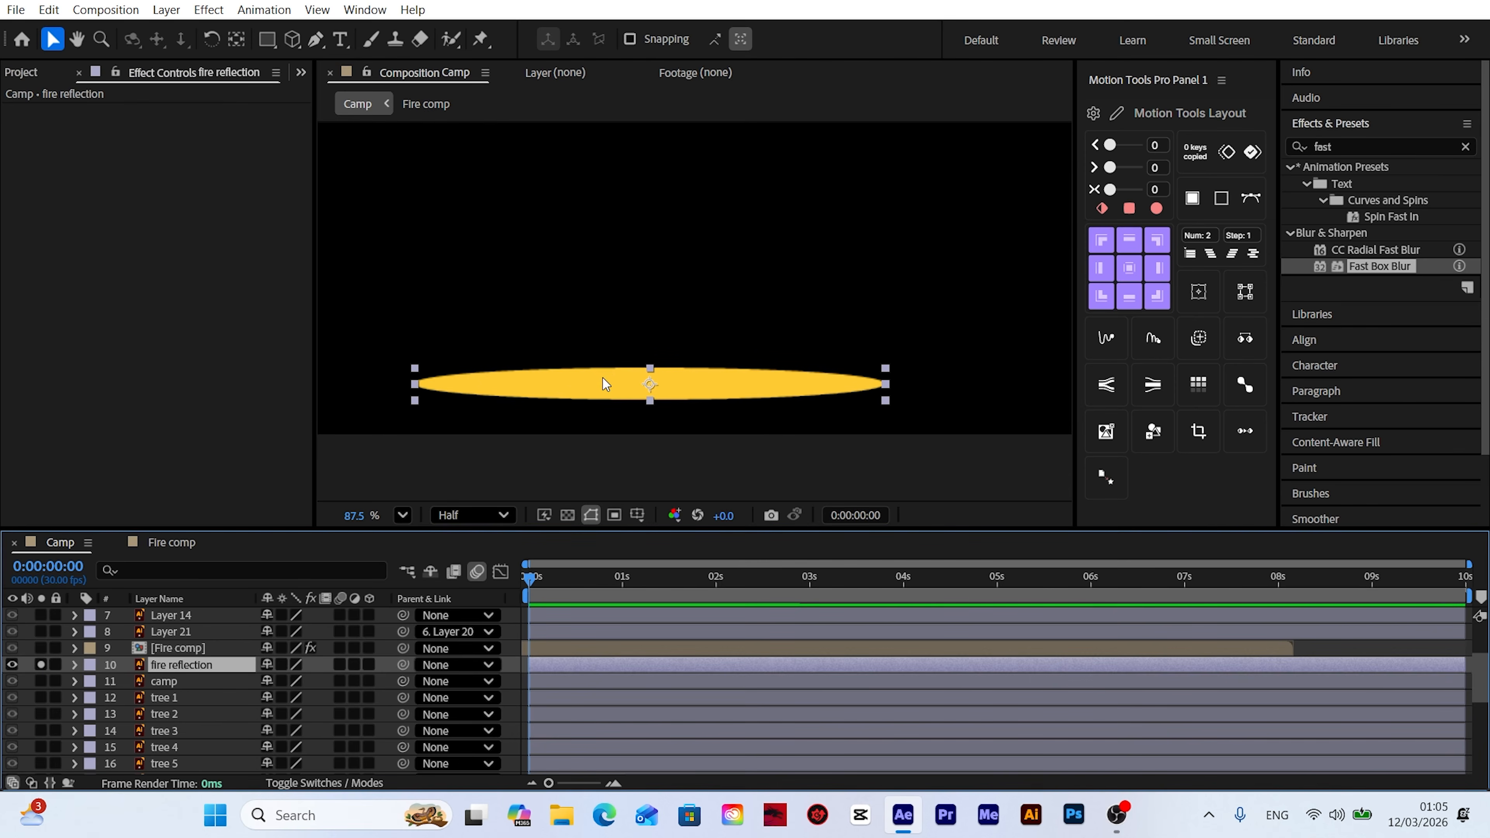
left_click_drag(603, 378, 684, 383)
left_click_drag(1379, 265, 178, 663)
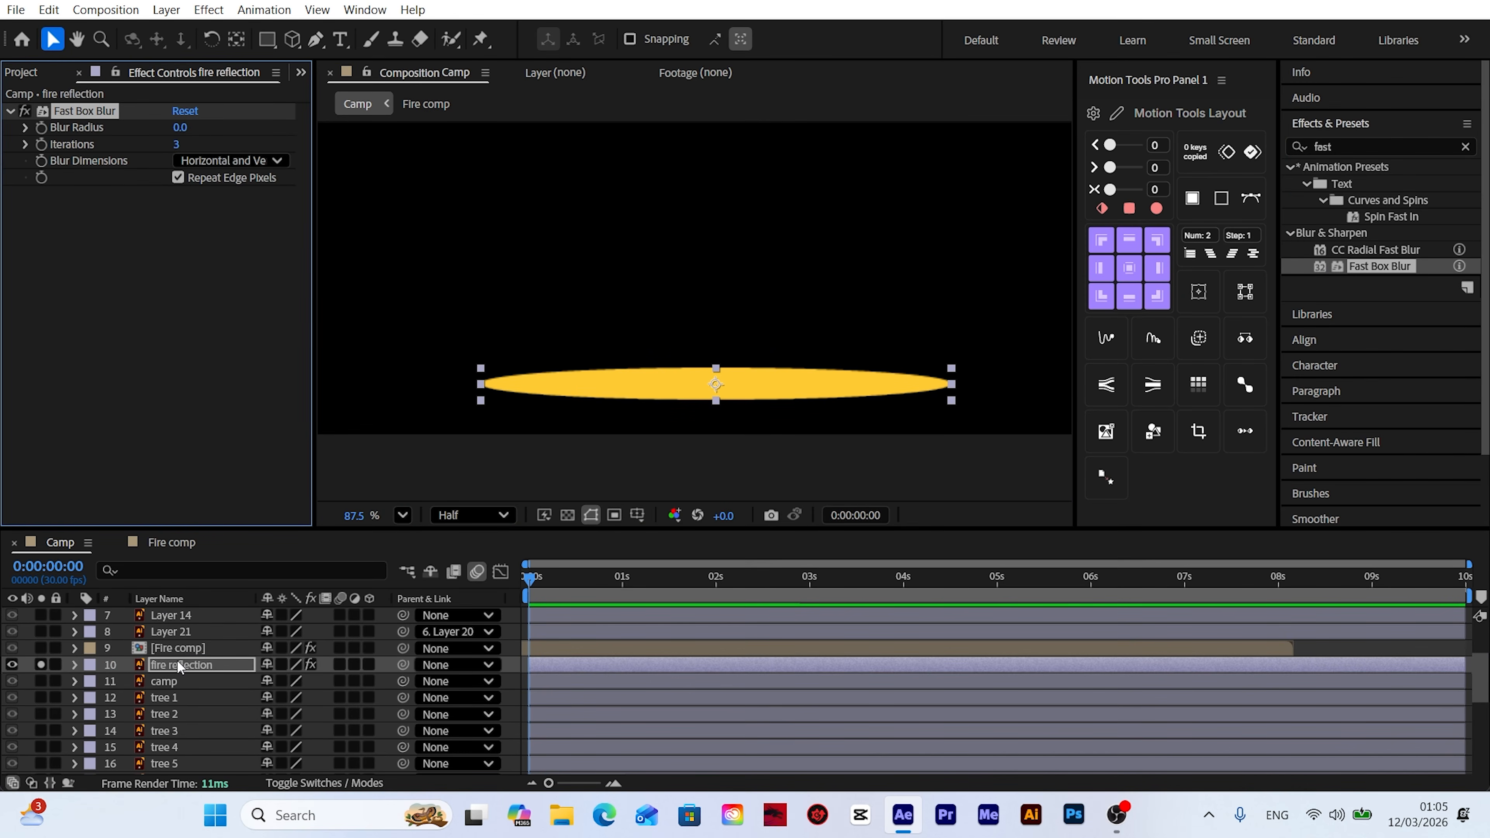
left_click(244, 160)
left_click(238, 206)
left_click_drag(185, 129, 247, 137)
left_click(467, 432)
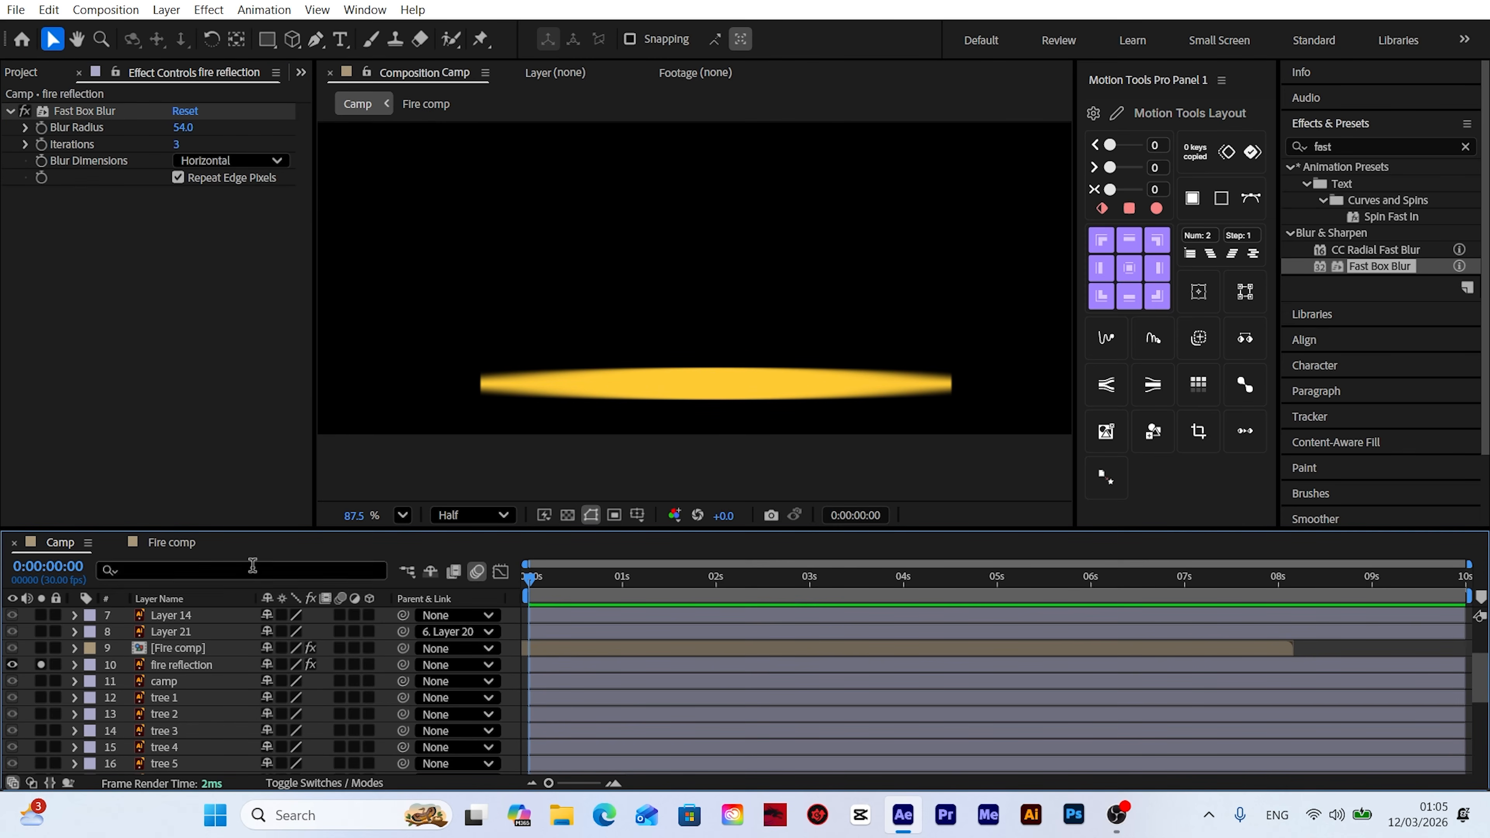
Step: Enable continuous rasterization on the fire reflection layer and set its Blur Radius to 39
left_click(194, 666)
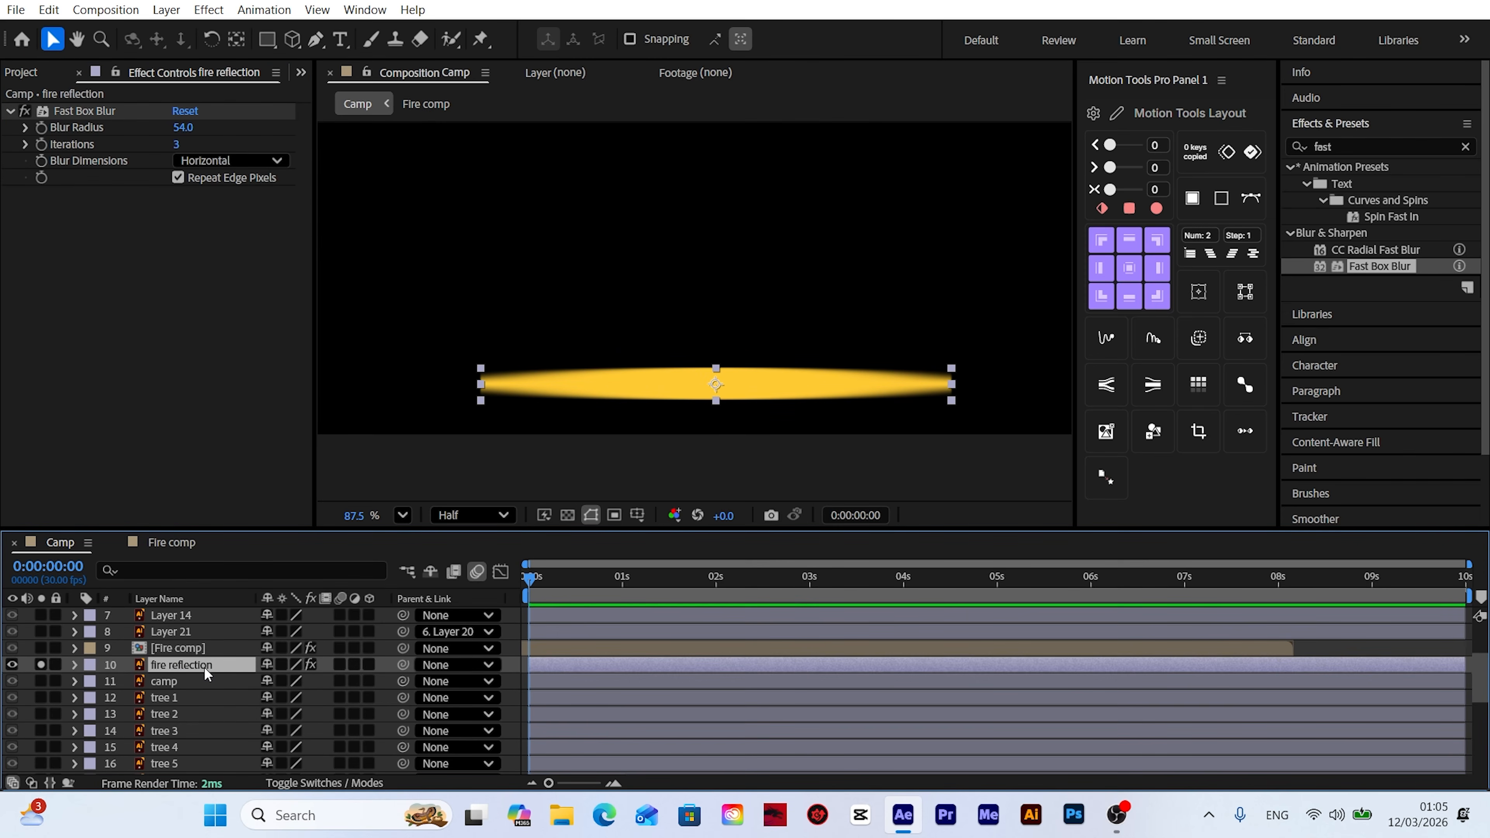
left_click(283, 664)
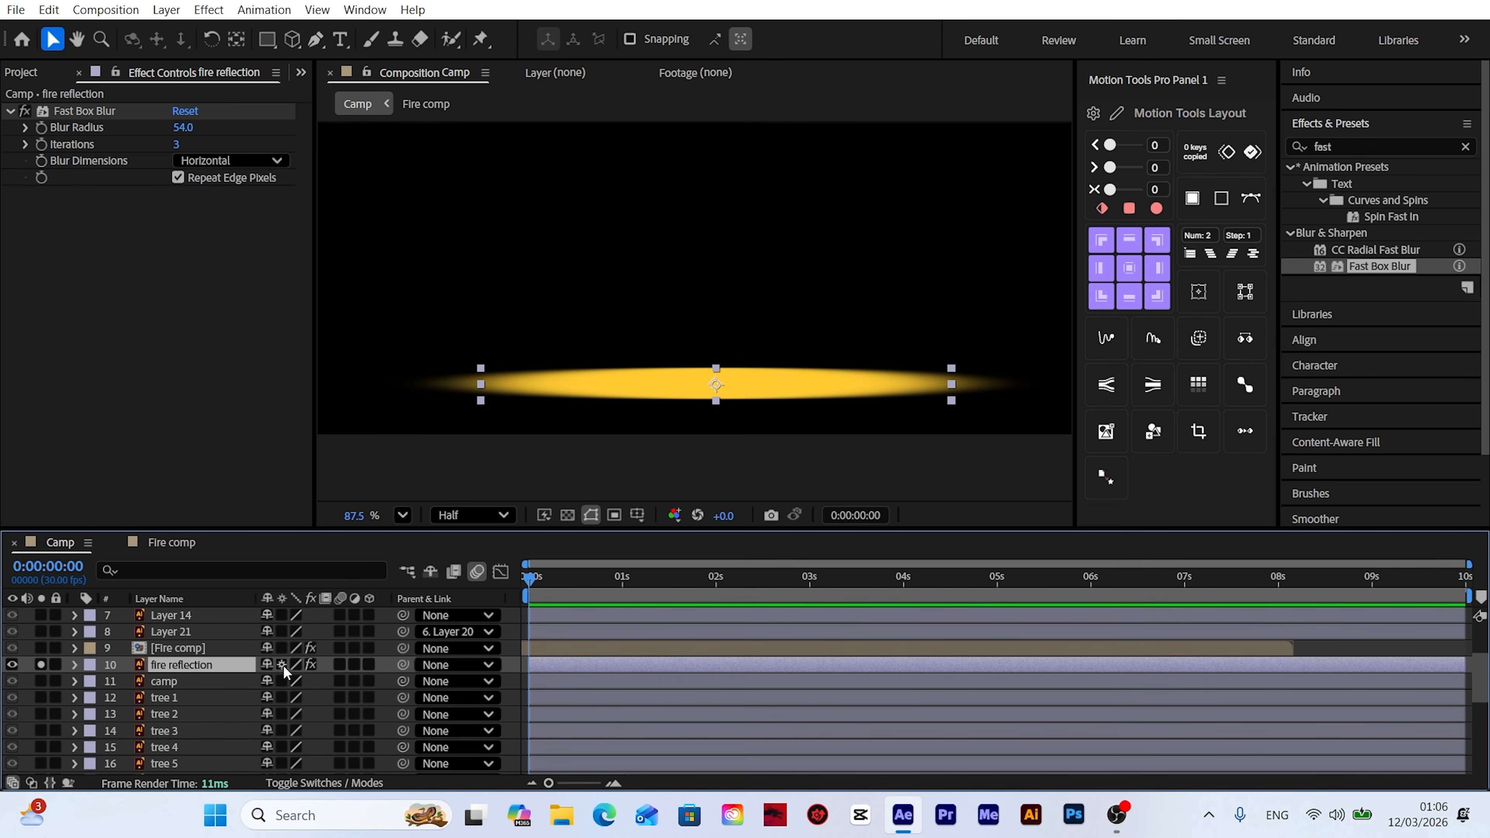
left_click_drag(185, 128, 177, 128)
left_click(510, 632)
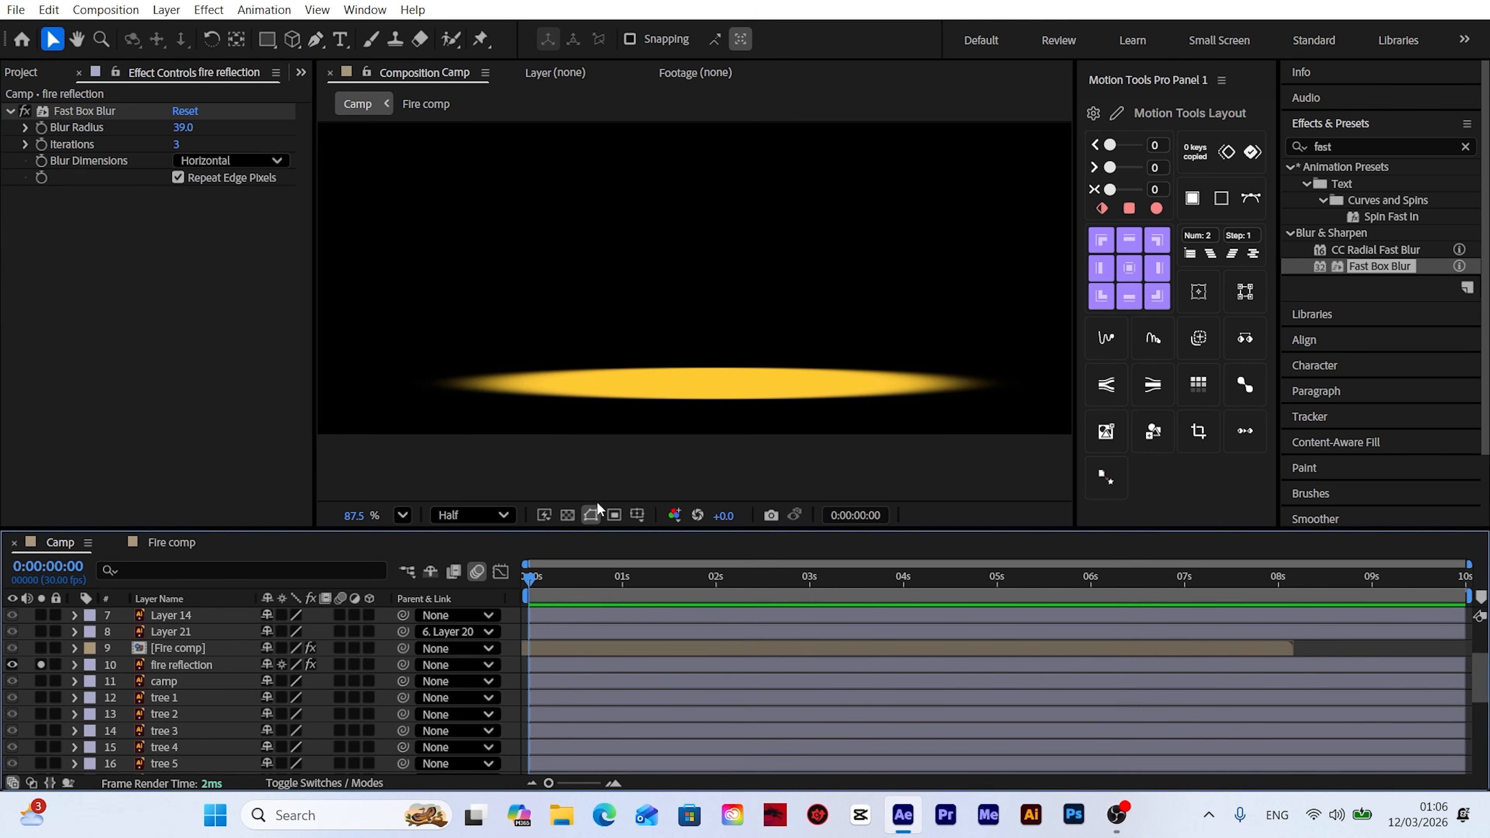
Step: Add the expression wiggle(15,25) to the fire reflection layer's Opacity and preview the flicker
left_click(172, 664)
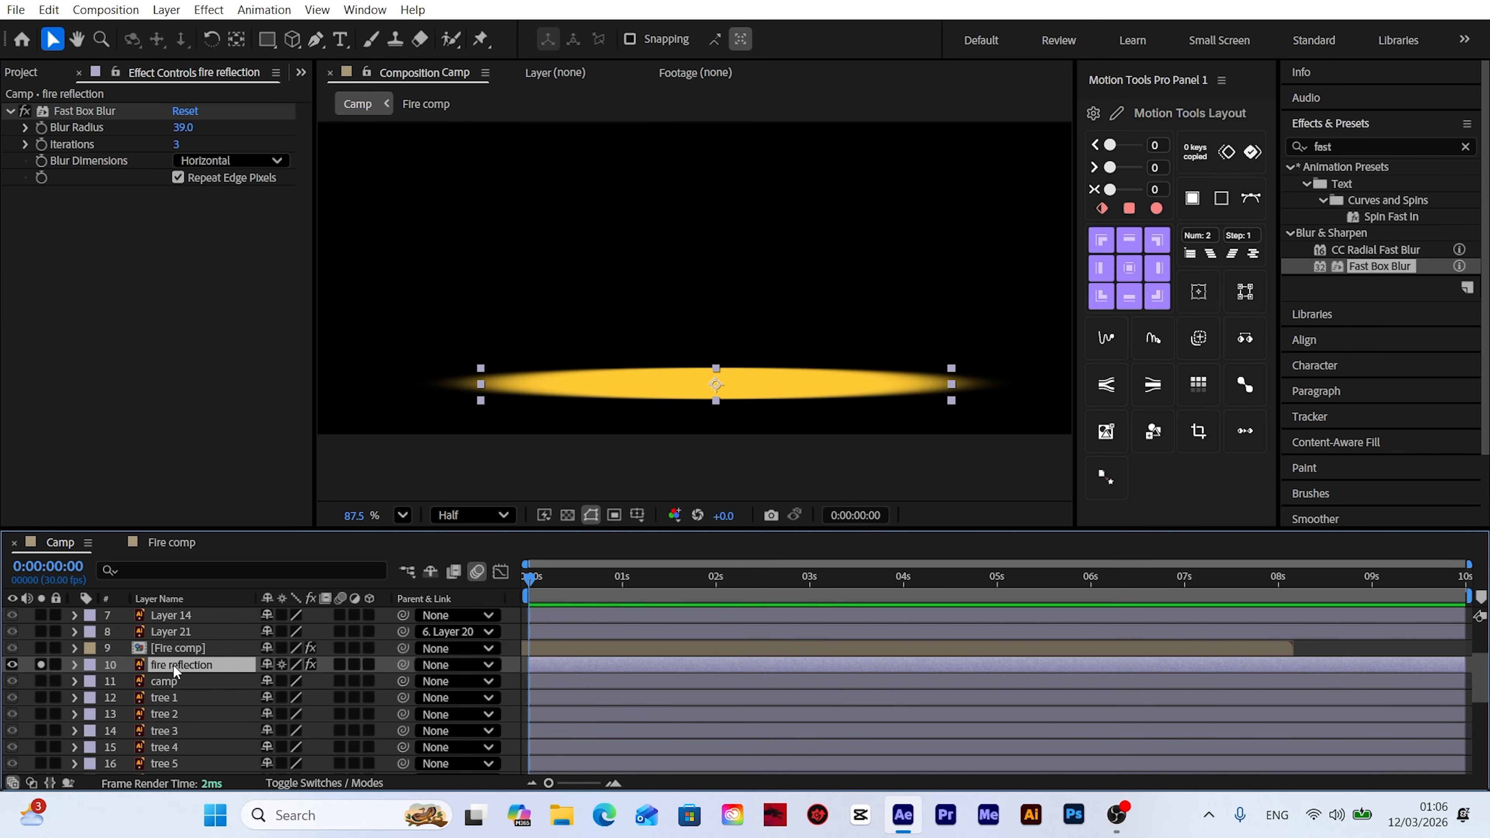
key("t")
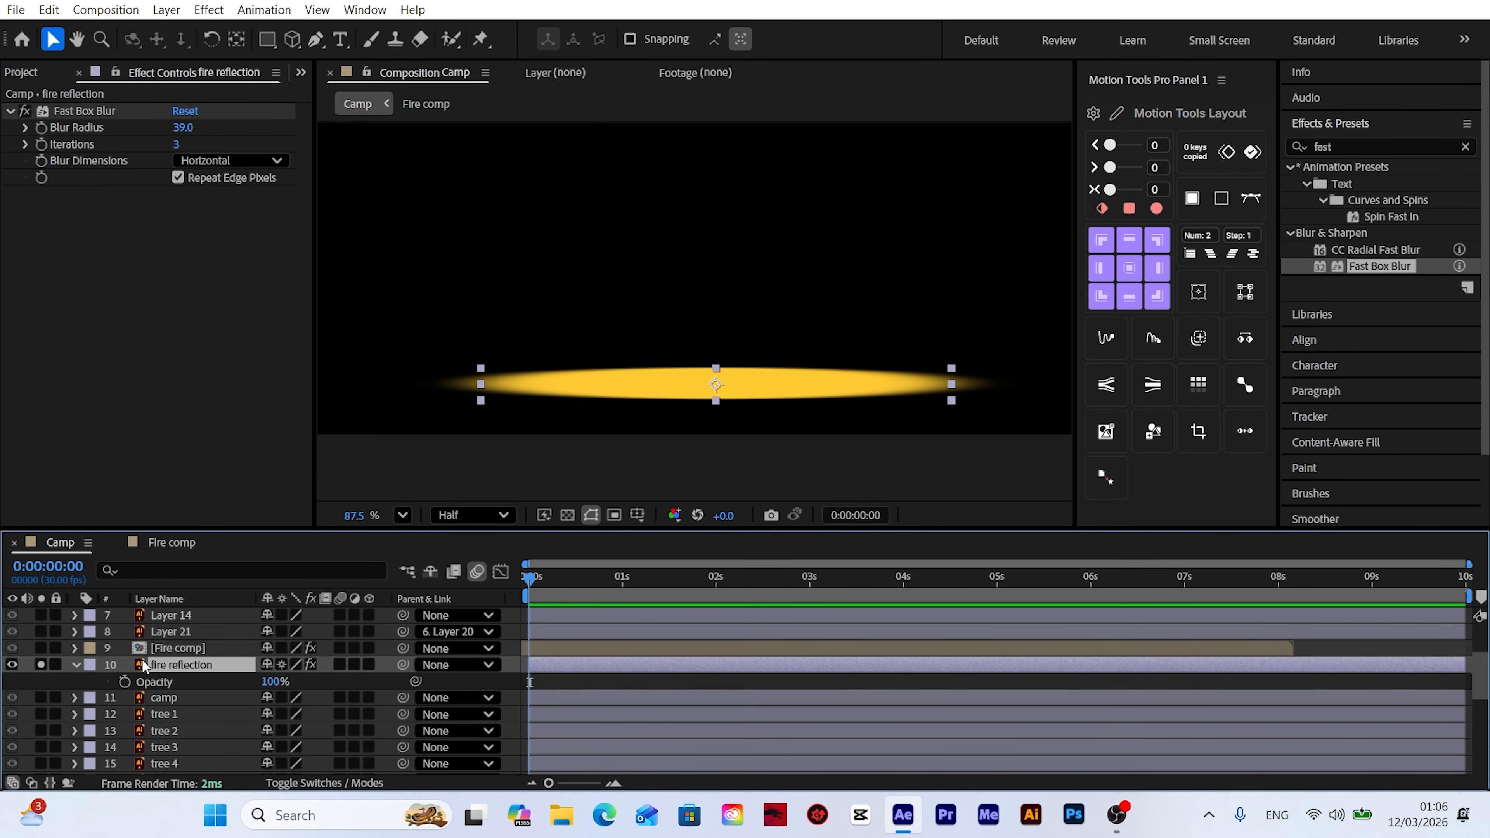
left_click(124, 683, "alt")
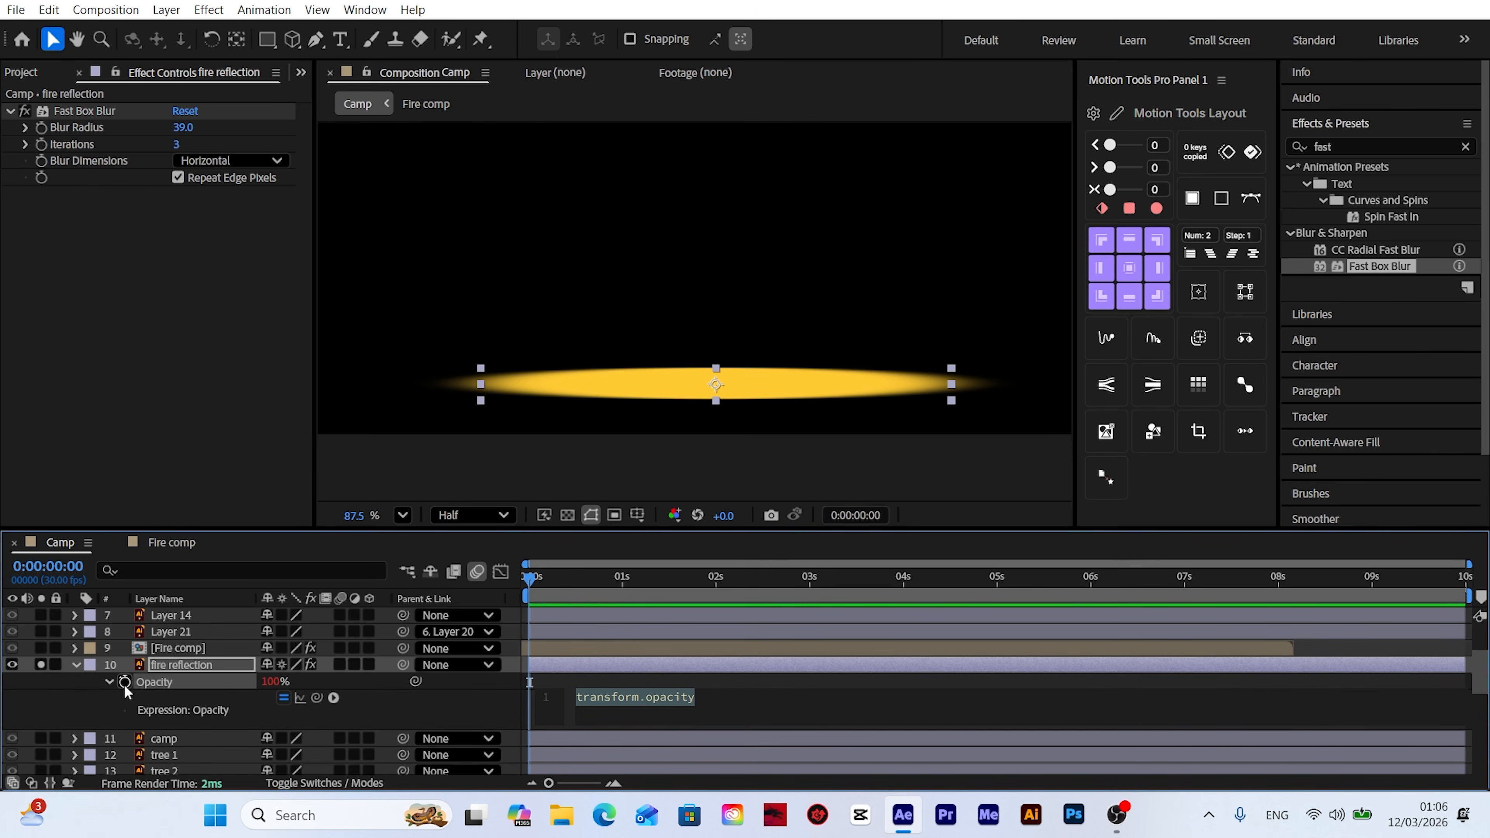
type("wigg")
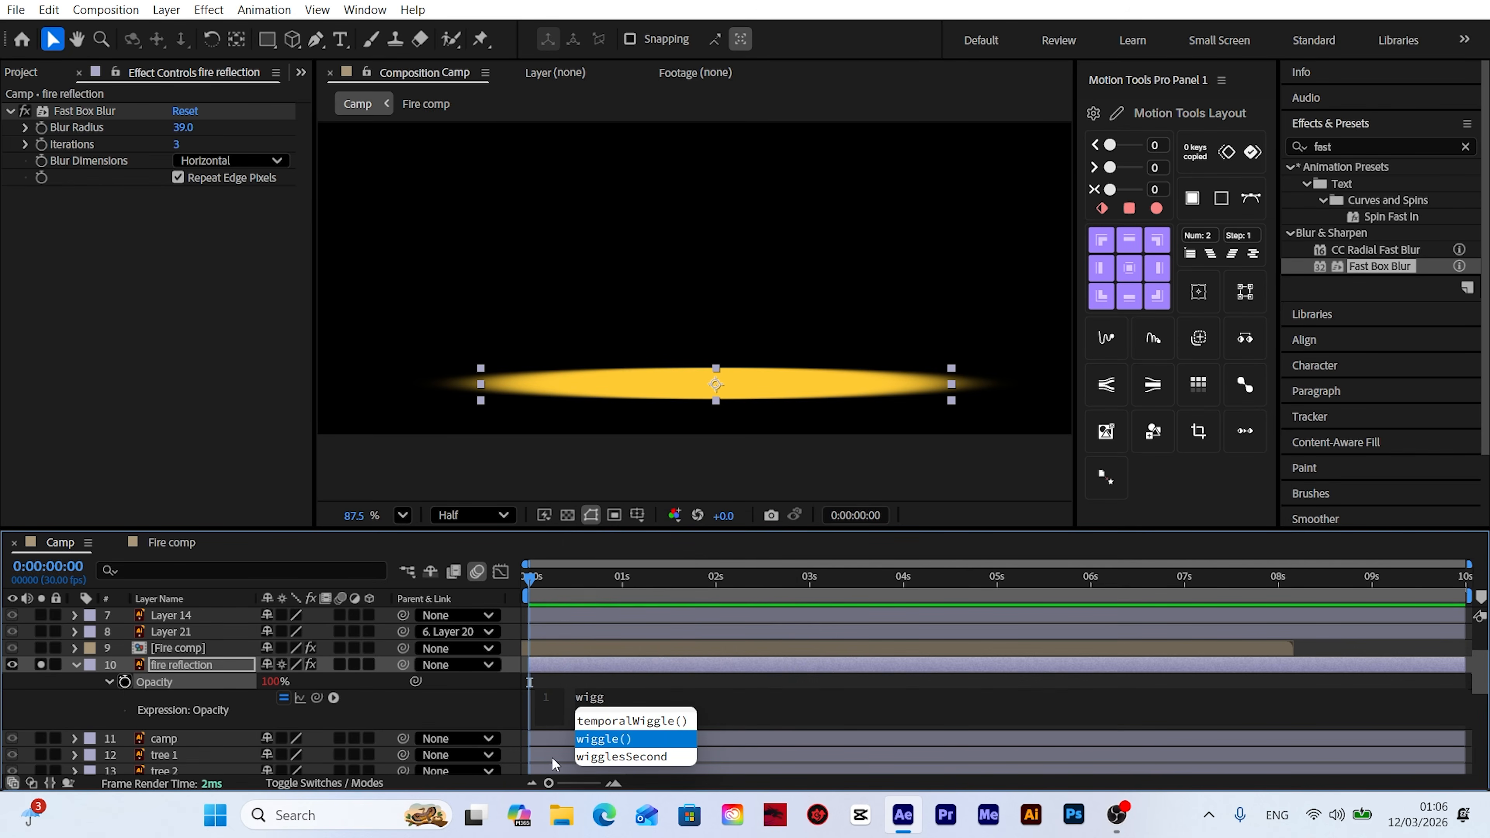
left_click(630, 741)
type("15,25)")
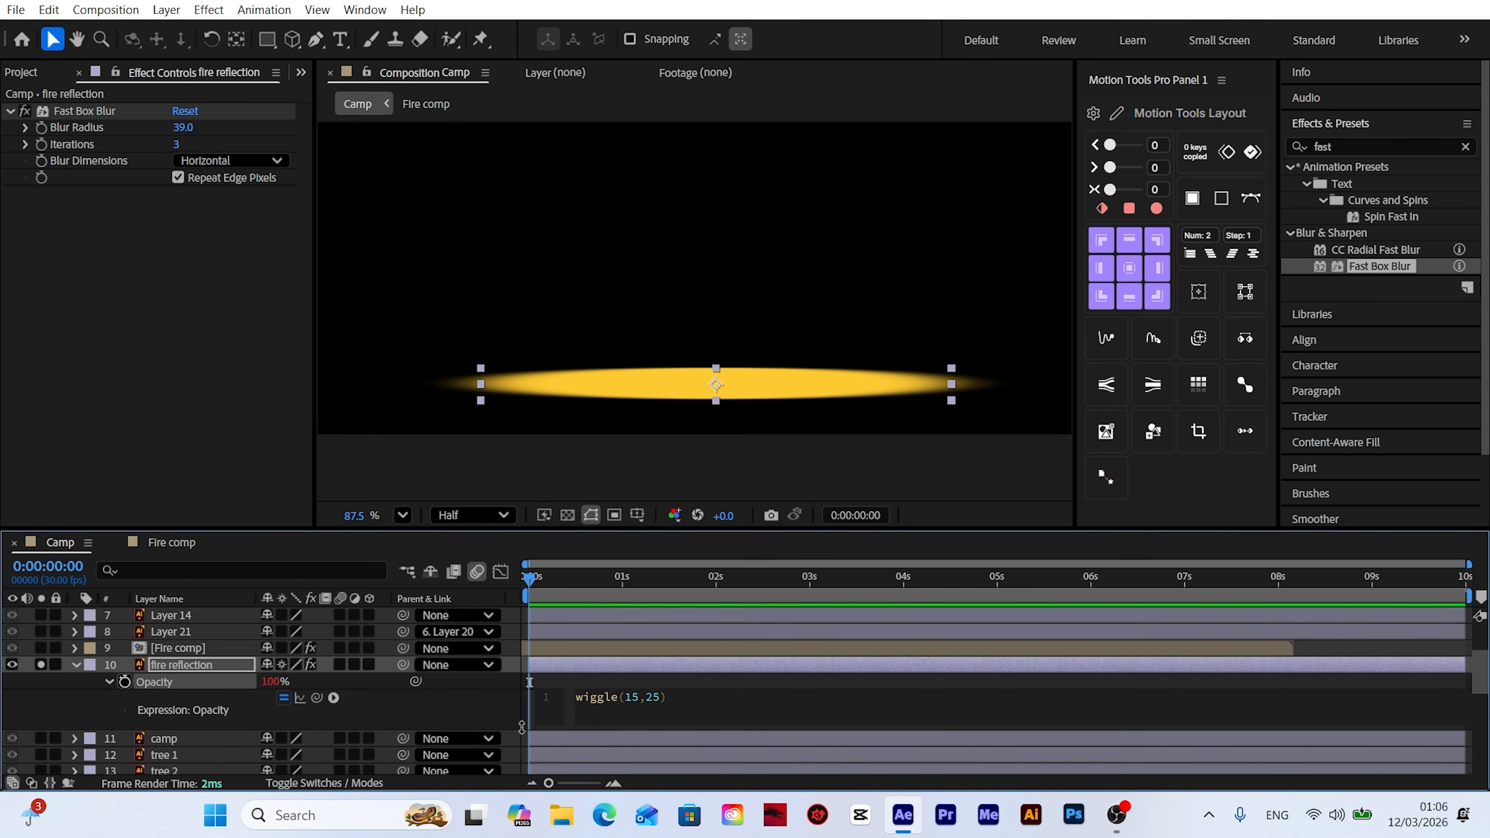
left_click(453, 708)
key("space")
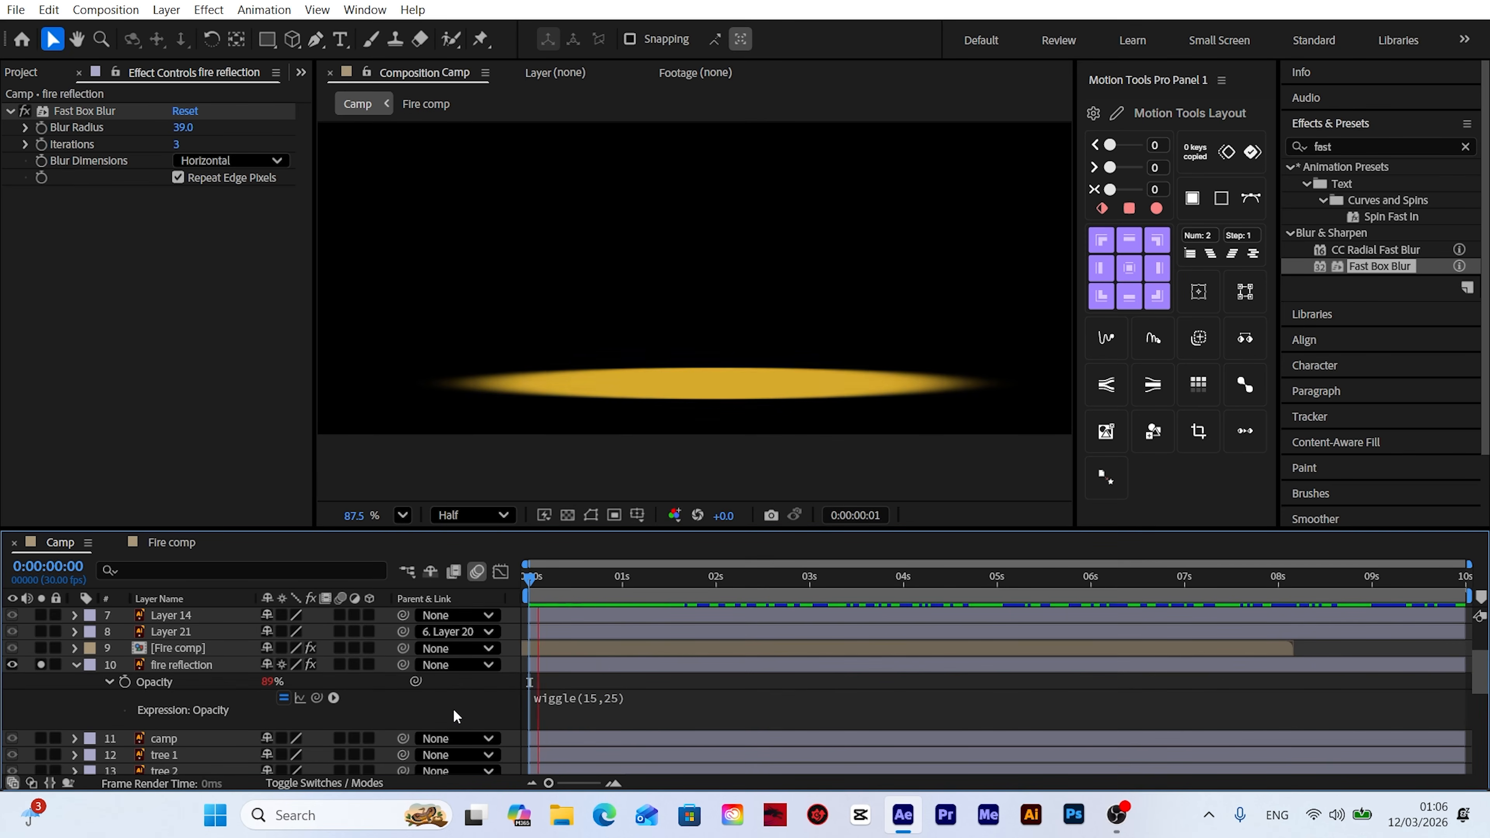
Step: Turn off solo on the fire reflection layer and preview the flickering glow within the full camp scene
left_click_drag(541, 577, 526, 579)
left_click(76, 665)
left_click(41, 665)
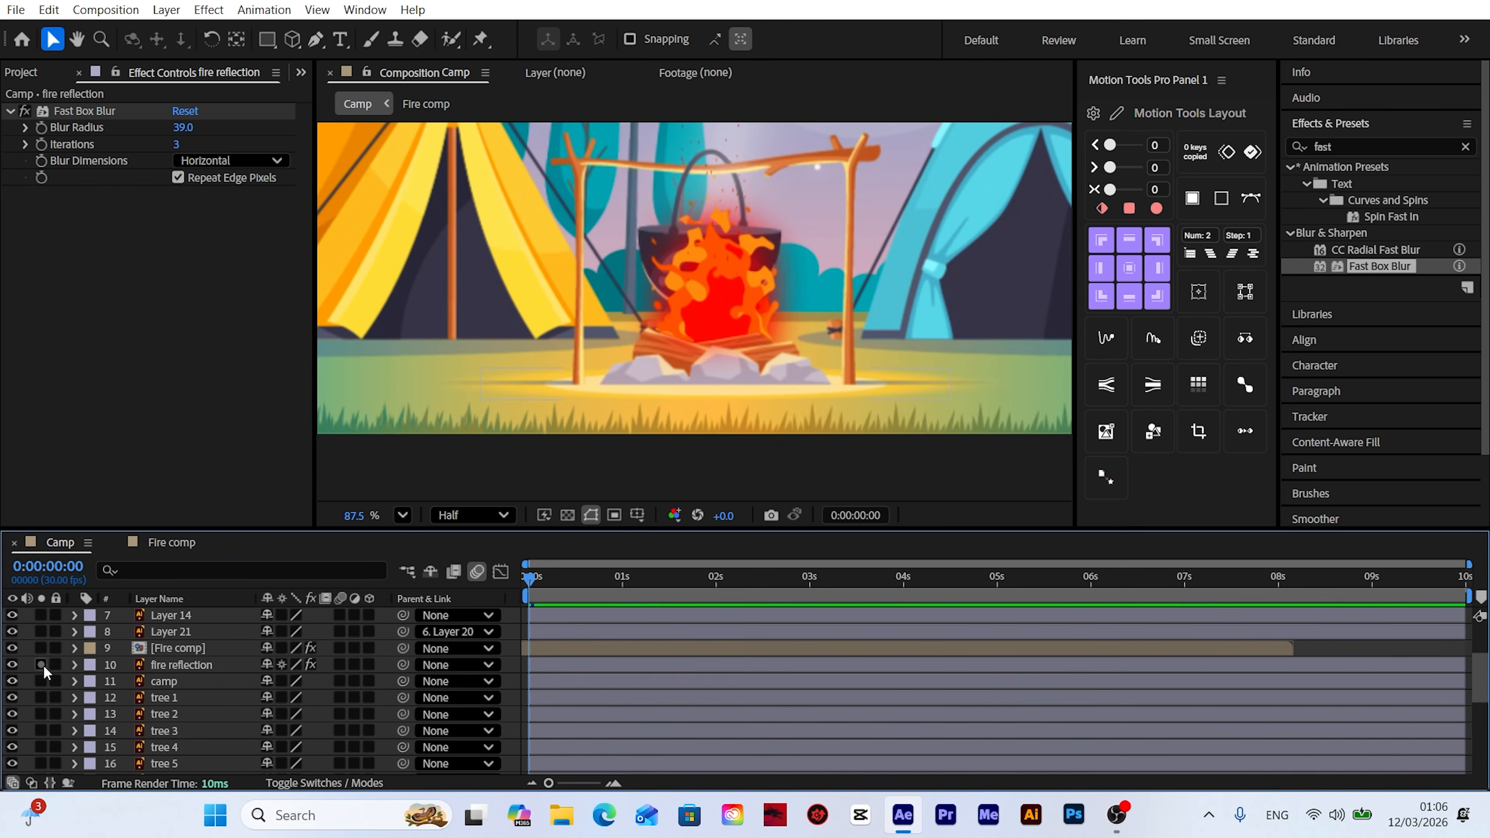
scroll(695, 369, "down", 1)
key("space")
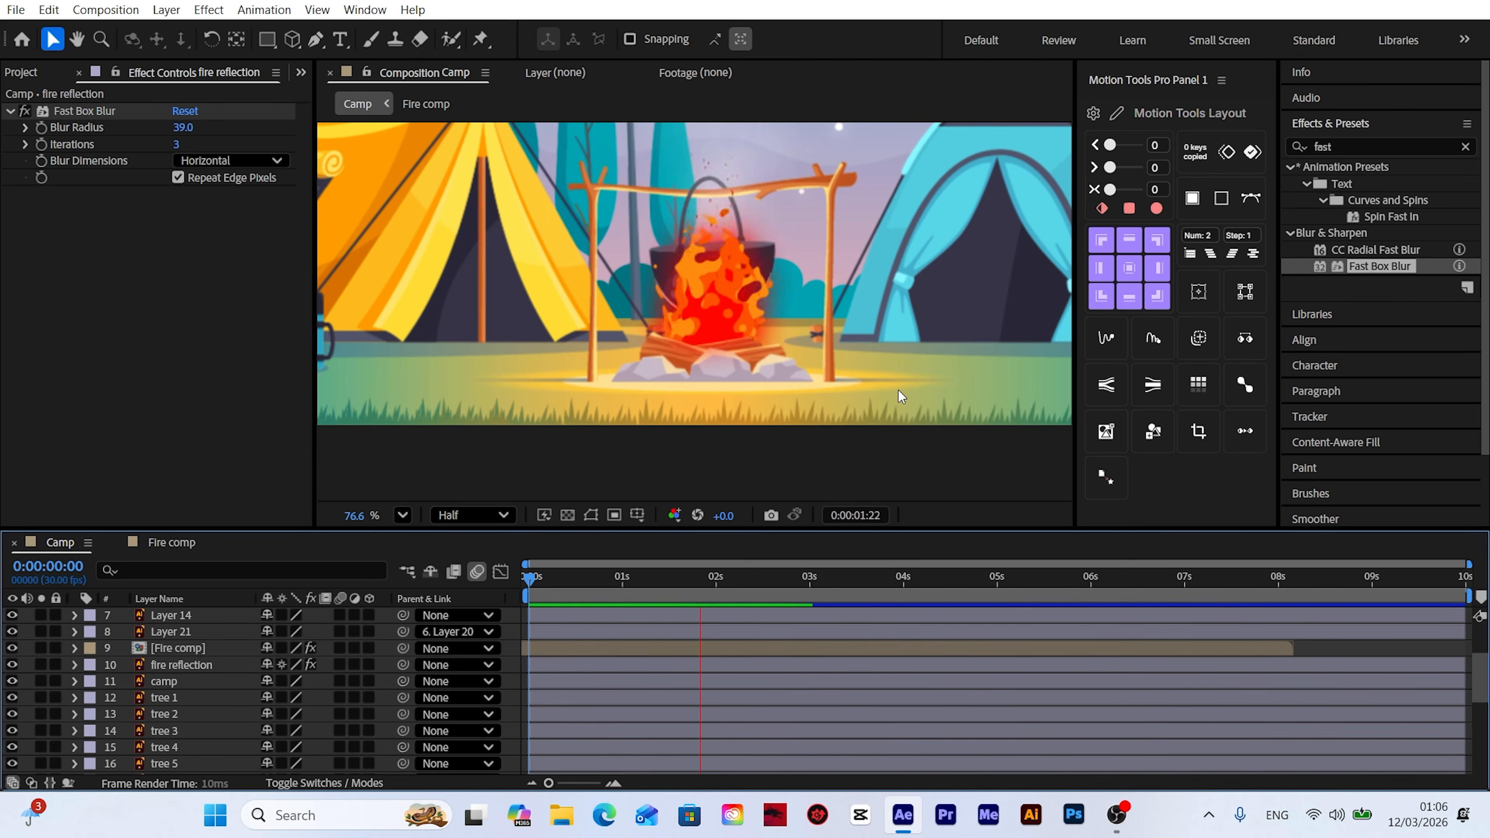
left_click(403, 515)
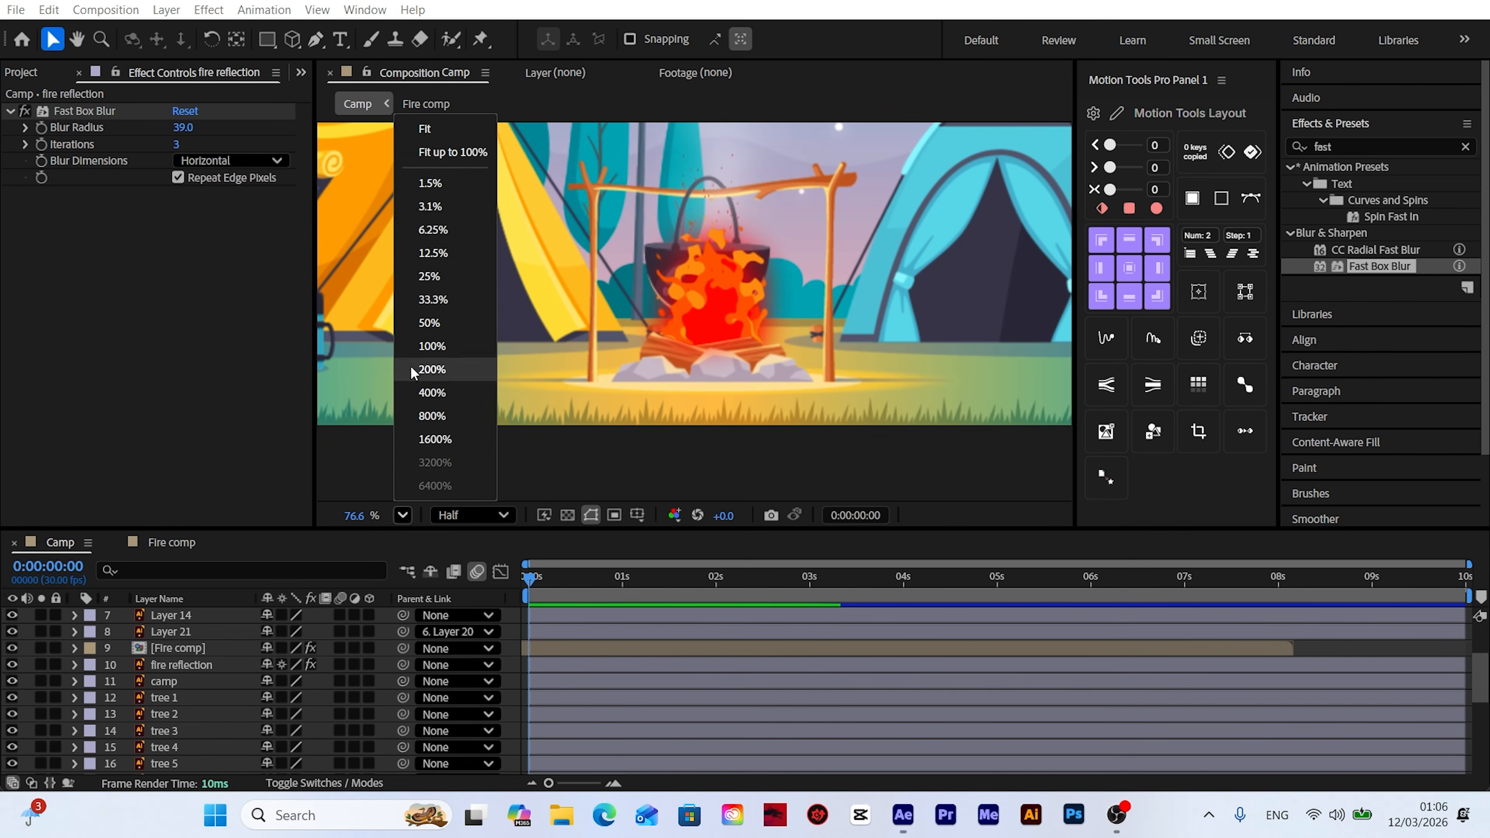
left_click(425, 147)
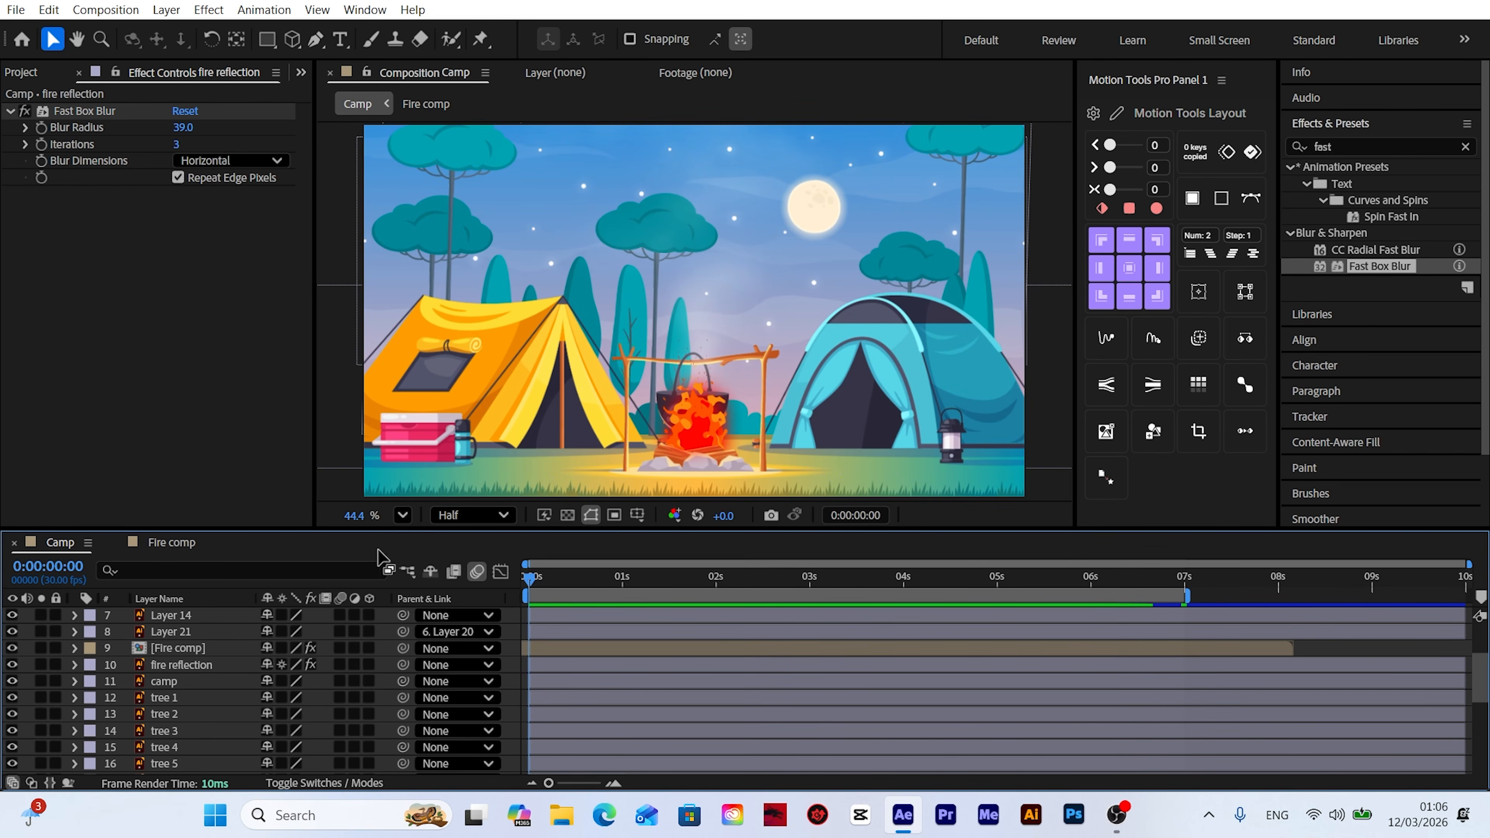
Step: Create a null object and parent the layers from month down to Cloud to it, except Layer 21
left_click(166, 10)
mouse_move(198, 32)
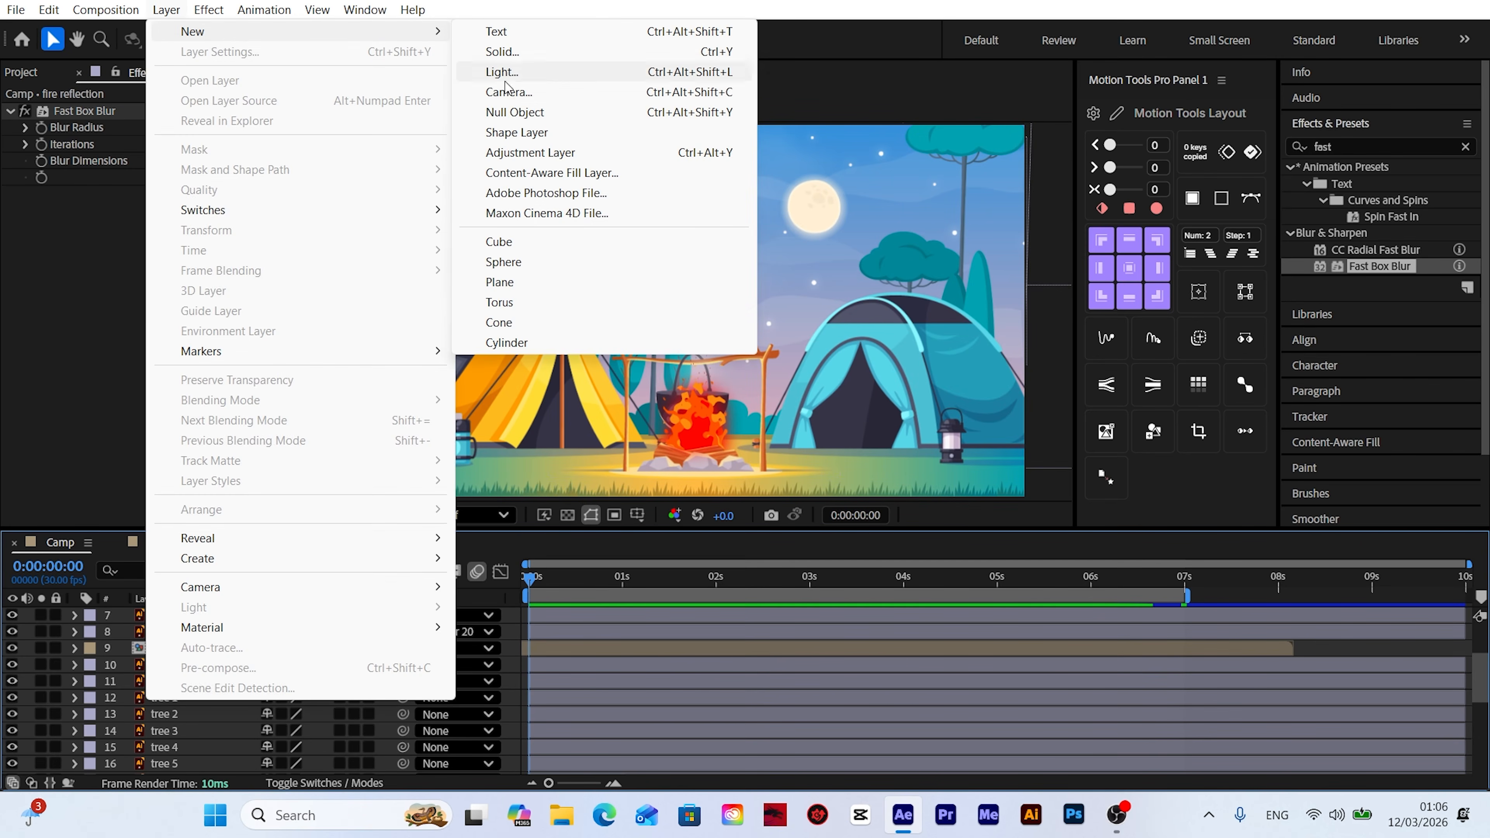
left_click(515, 112)
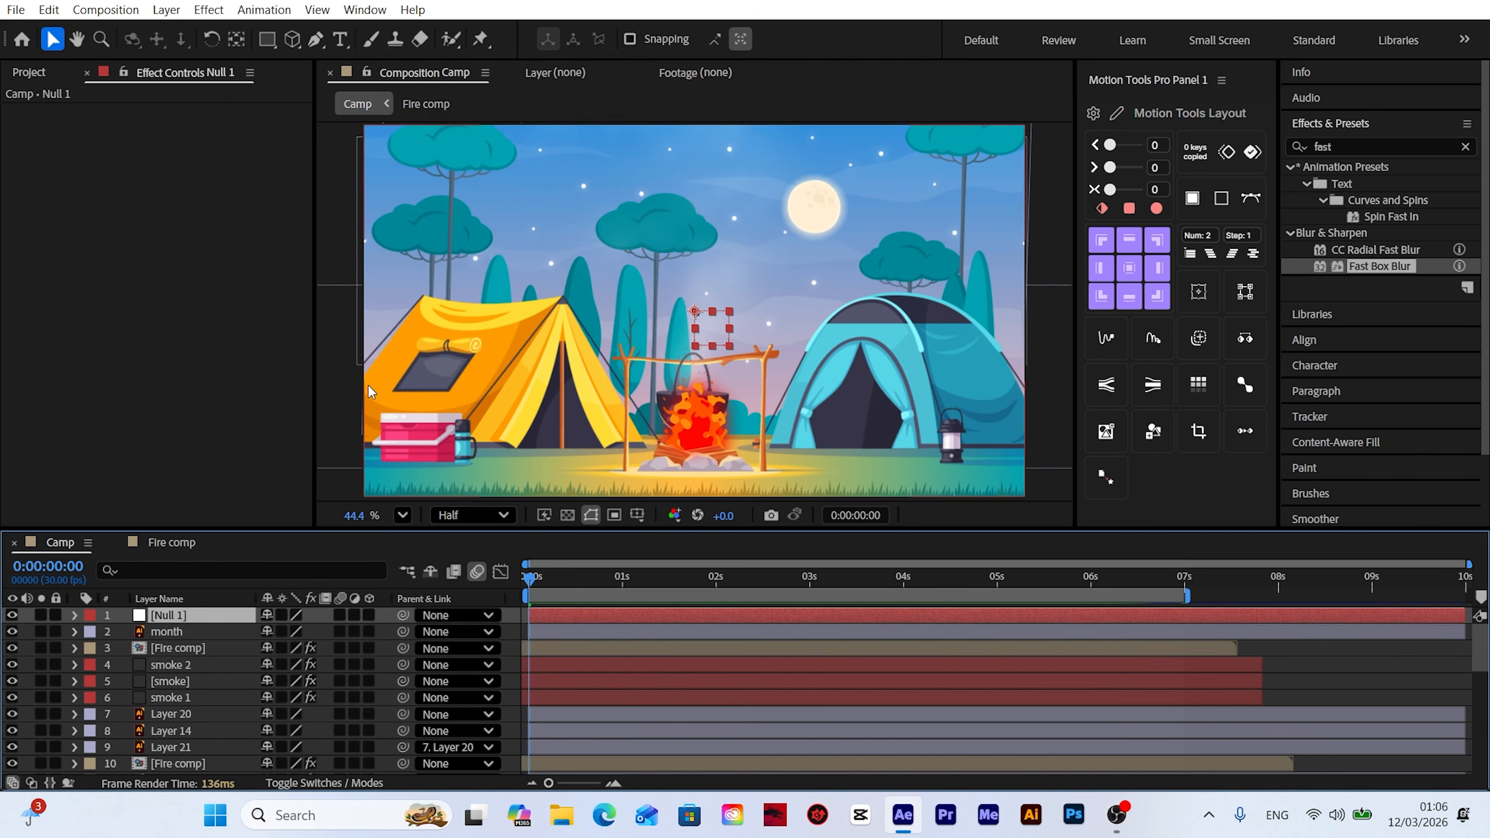
left_click(182, 634)
scroll(182, 634, "down", 8)
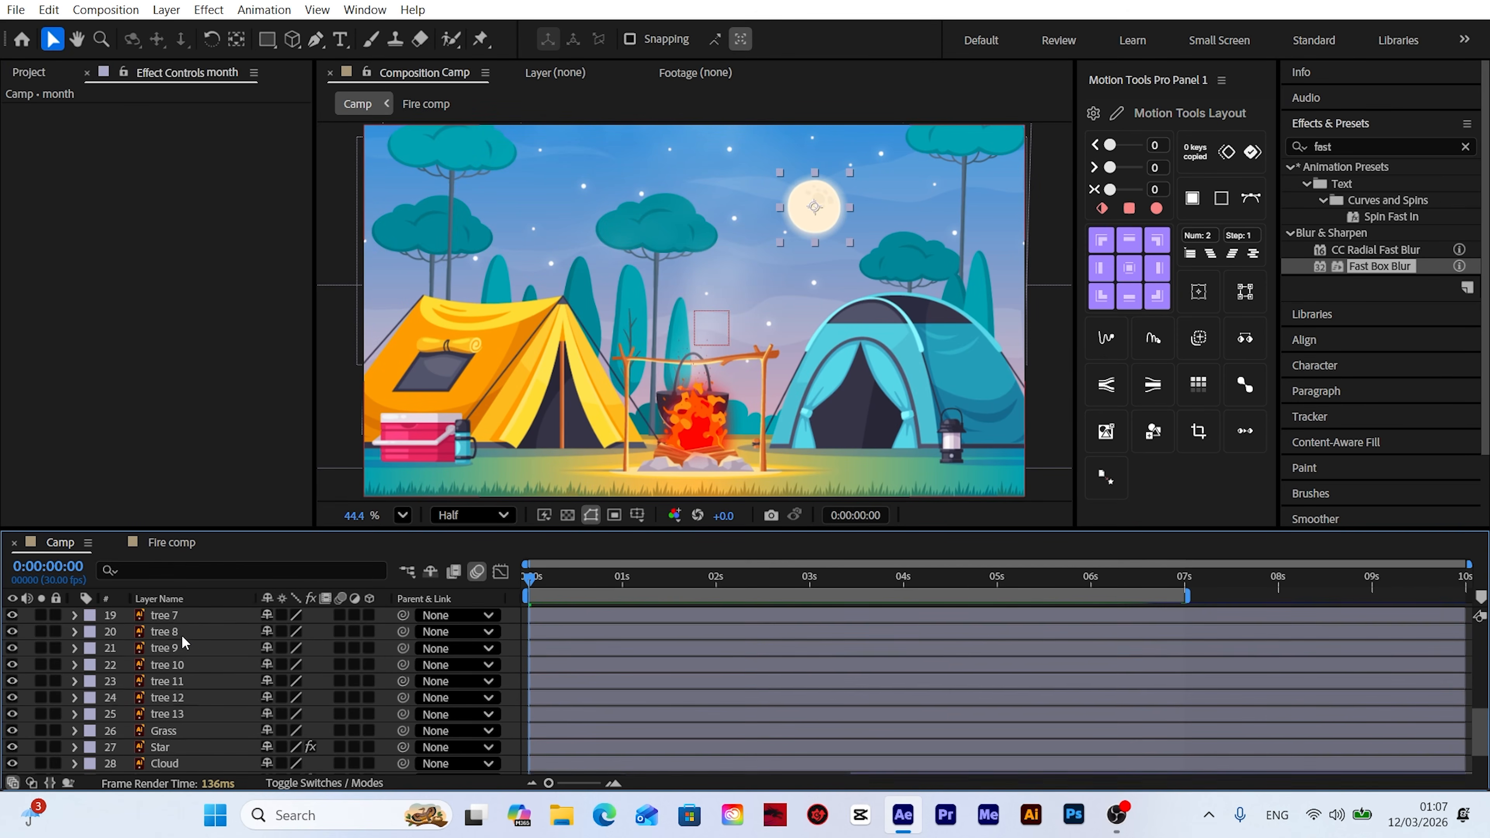
left_click(166, 766, "shift")
scroll(193, 701, "up", 8)
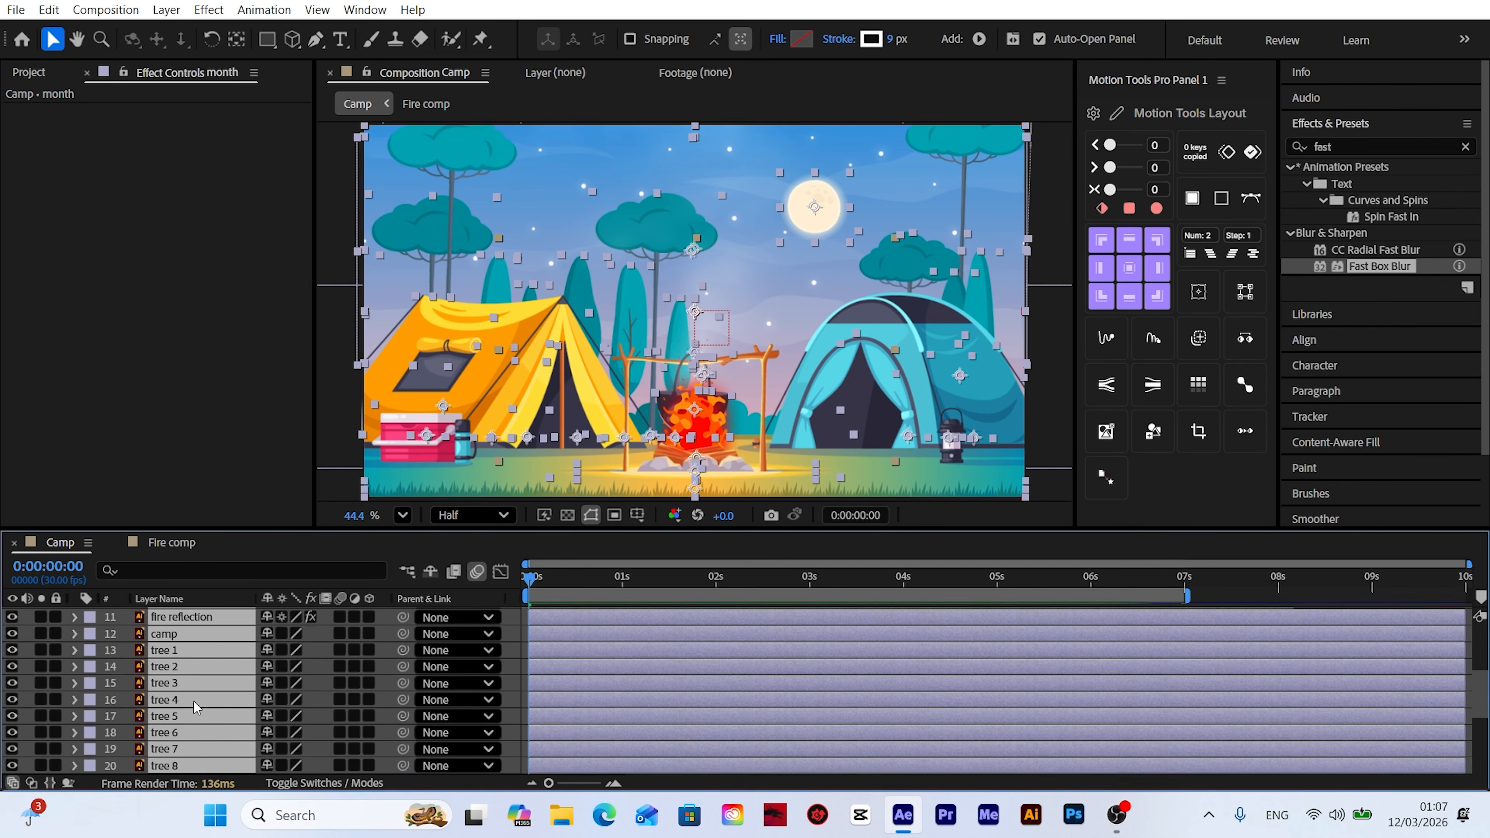
left_click_drag(403, 632, 185, 615)
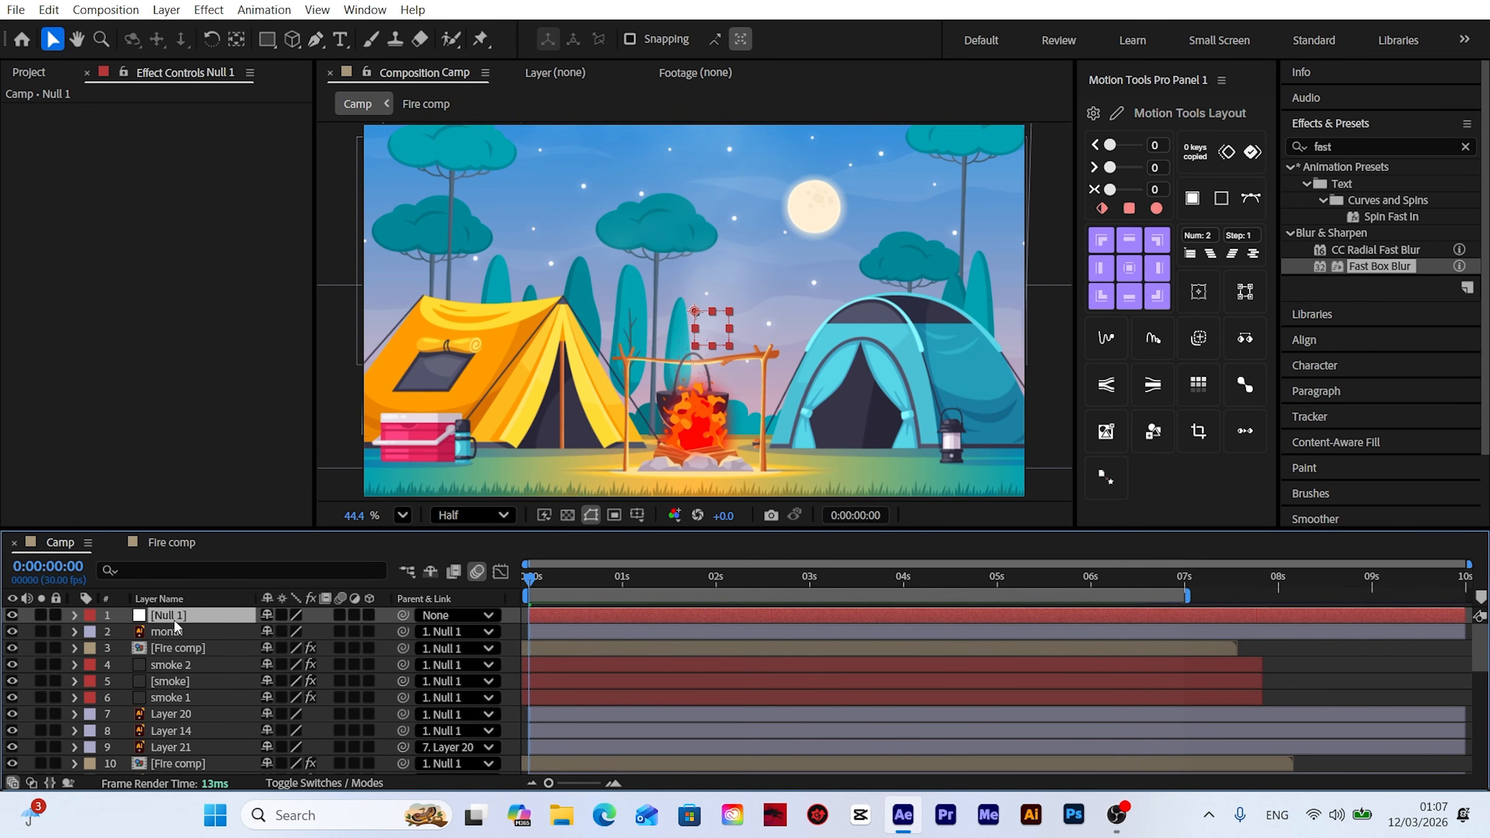
Step: Keyframe the null's Scale at 100% at 0 seconds and 110% at 6 seconds
key("s")
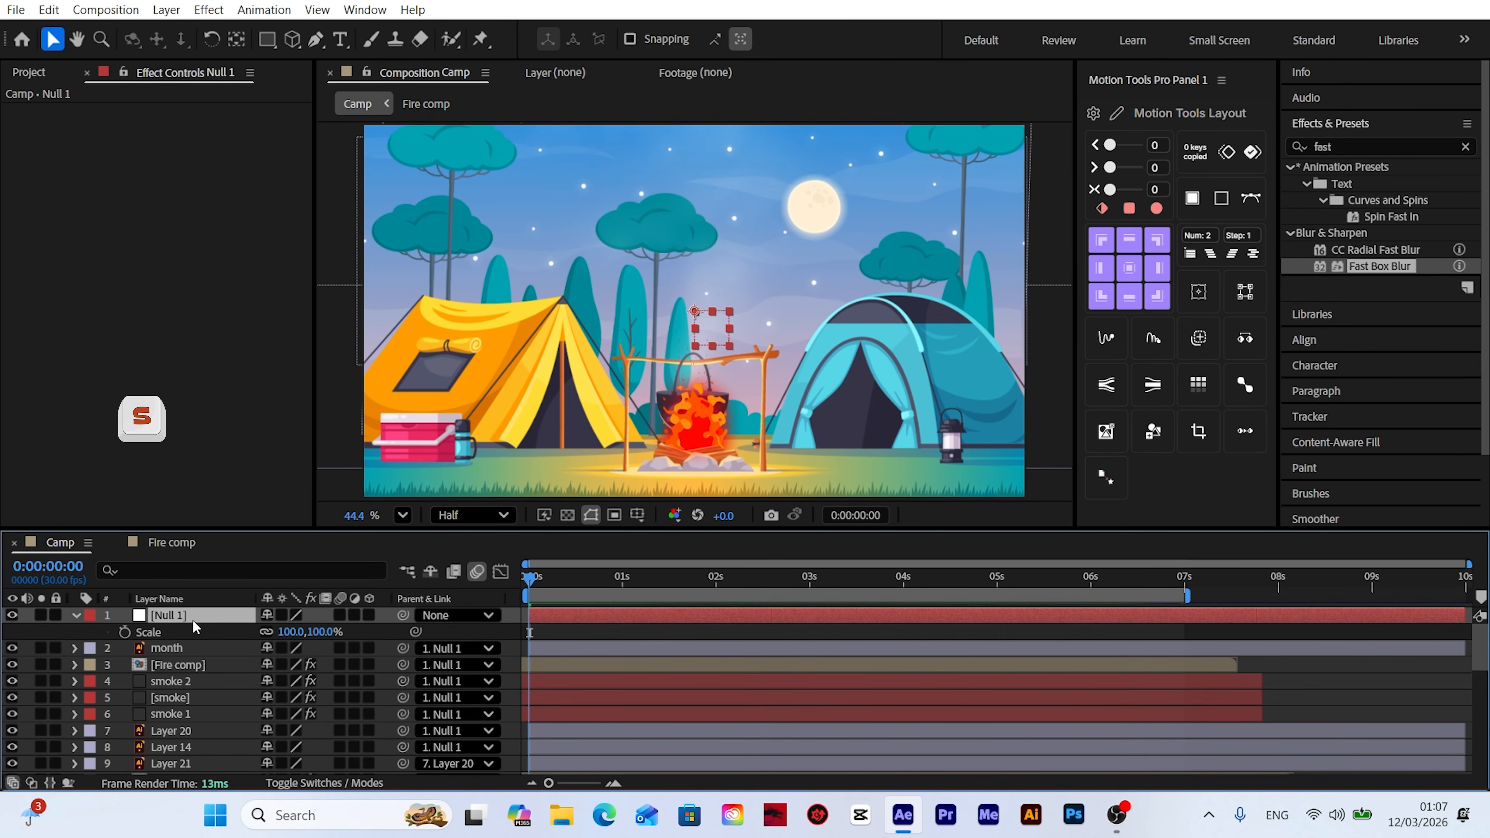
left_click(125, 632)
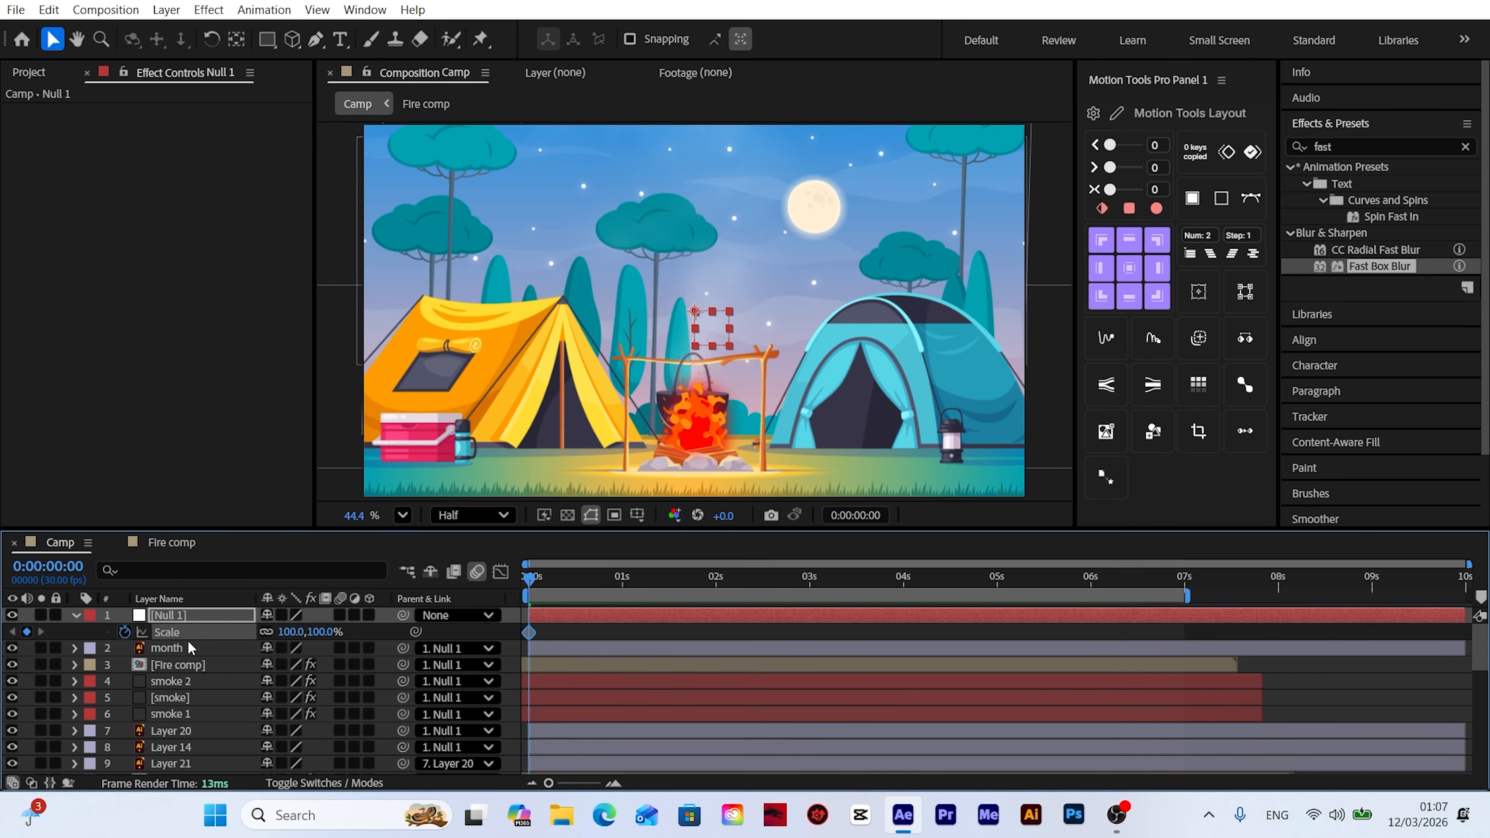
left_click(1091, 578)
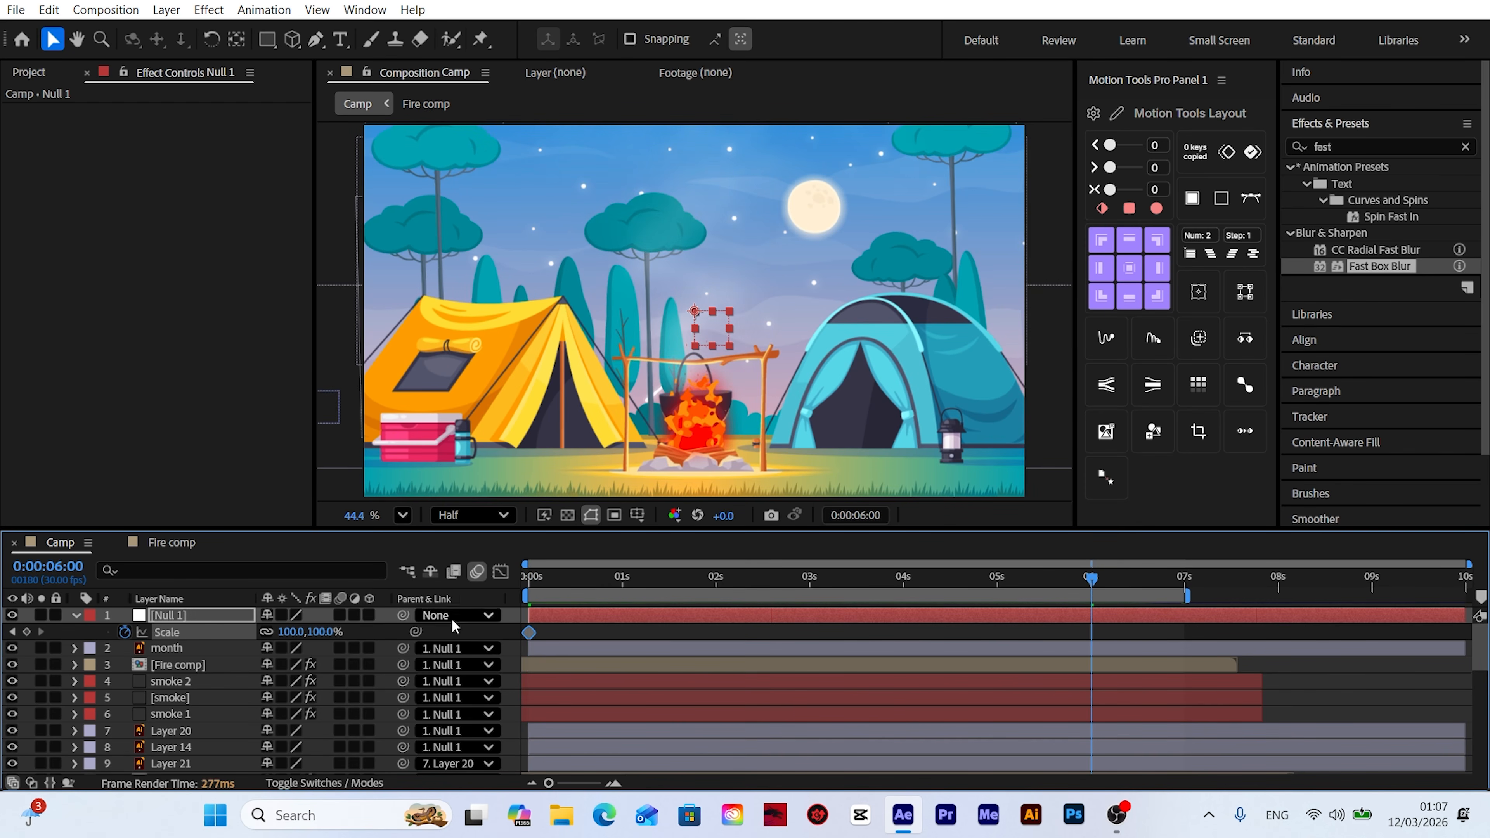
left_click(295, 633)
type("110")
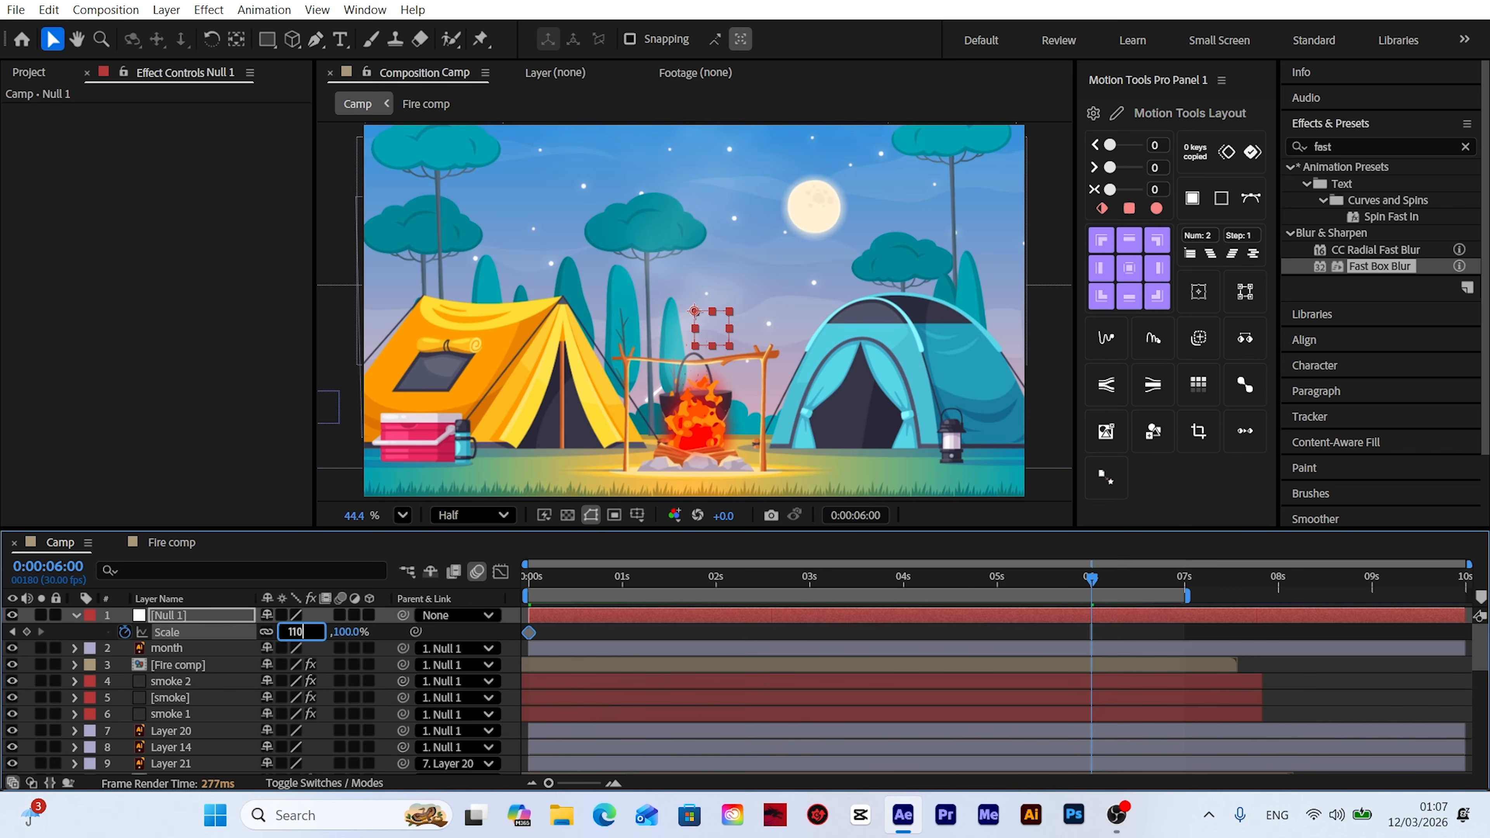
key("Return")
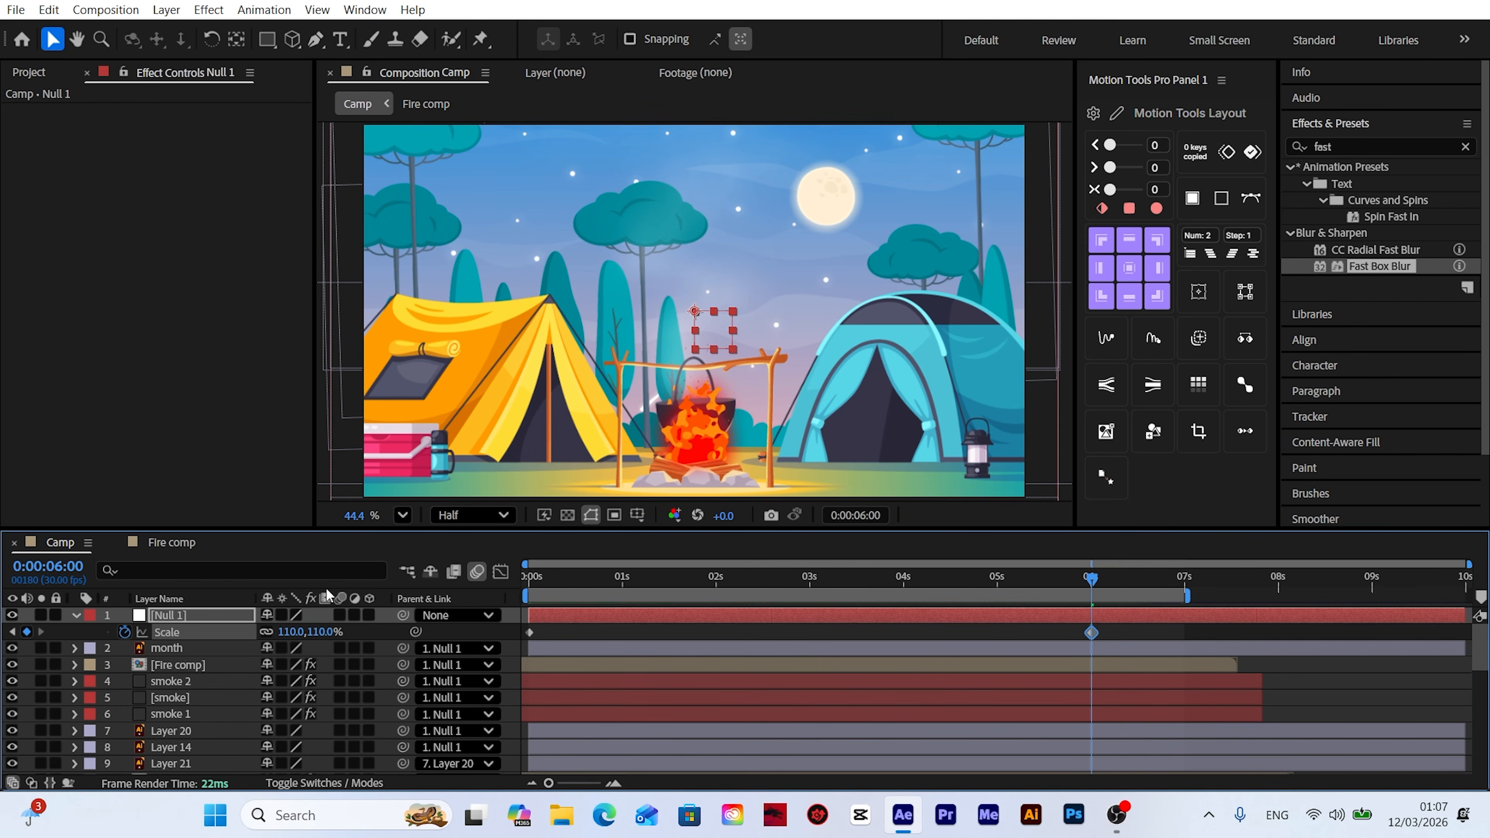
Step: Apply Easy Ease In to the null's Scale keyframe at 6 seconds and preview the zoom from the start
right_click(1091, 635)
mouse_move(1109, 624)
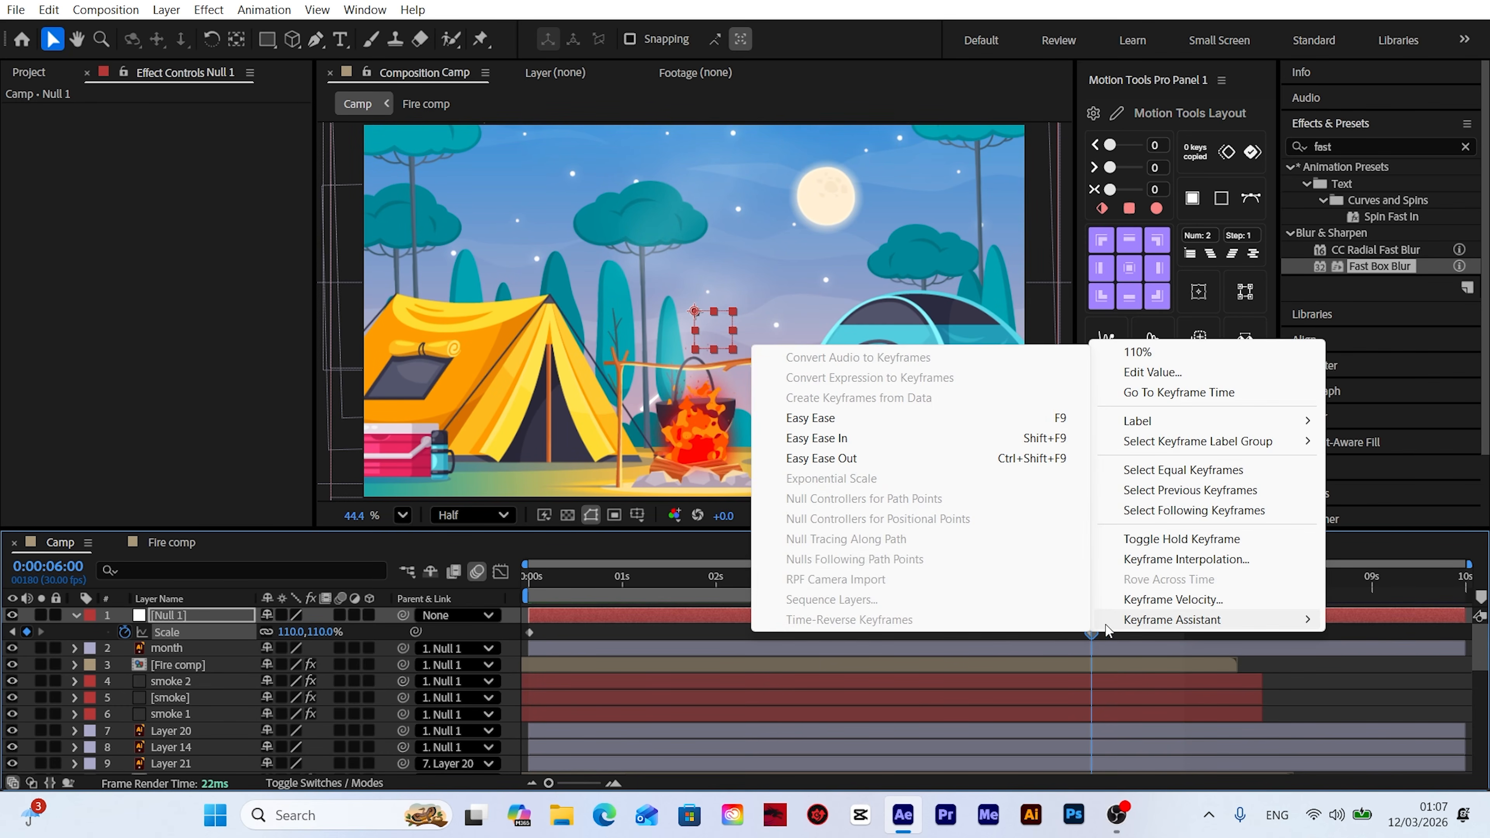
left_click(862, 447)
key("Home")
key("space")
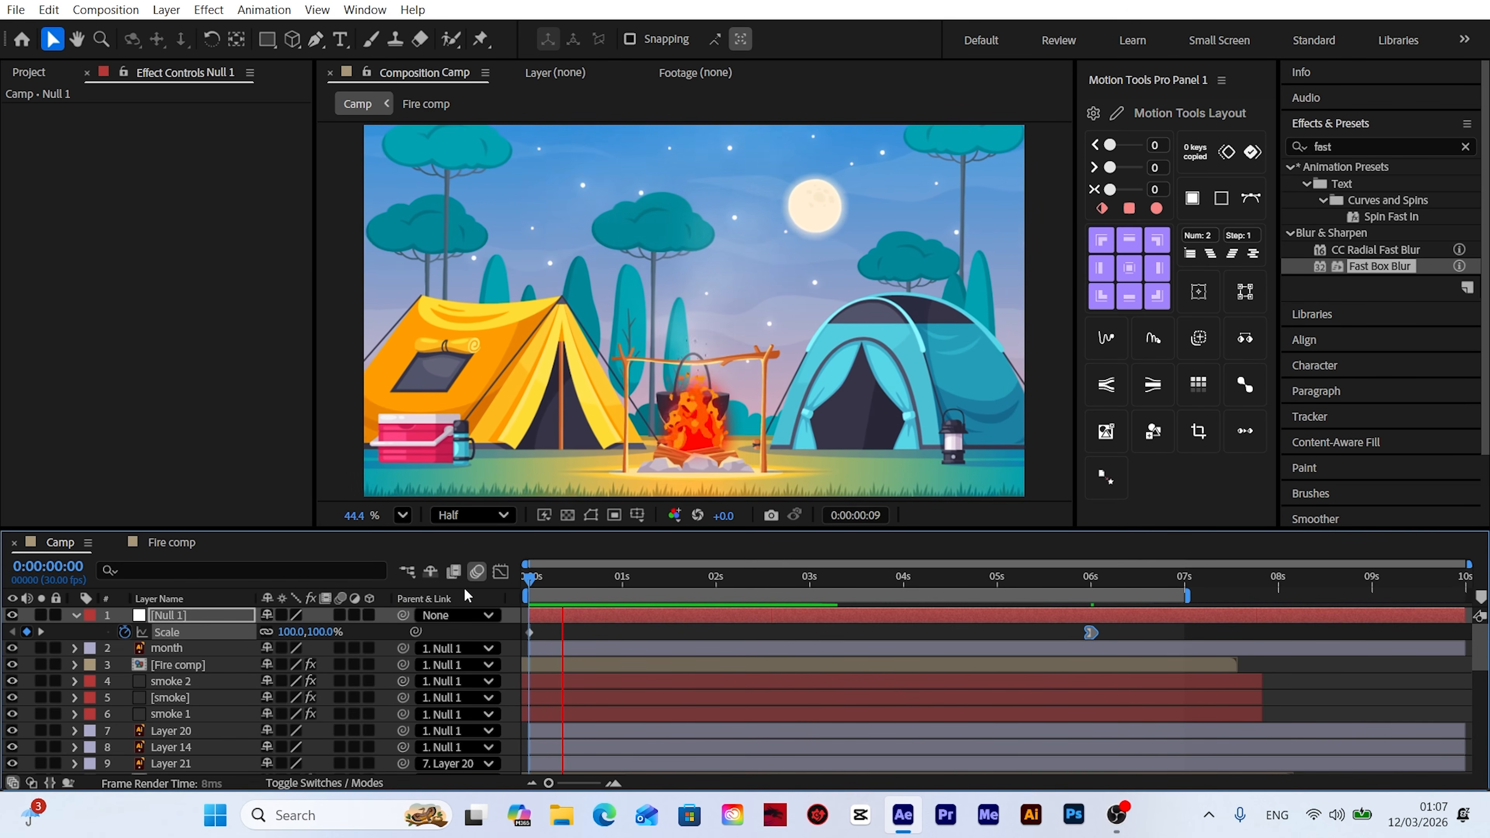
key("space")
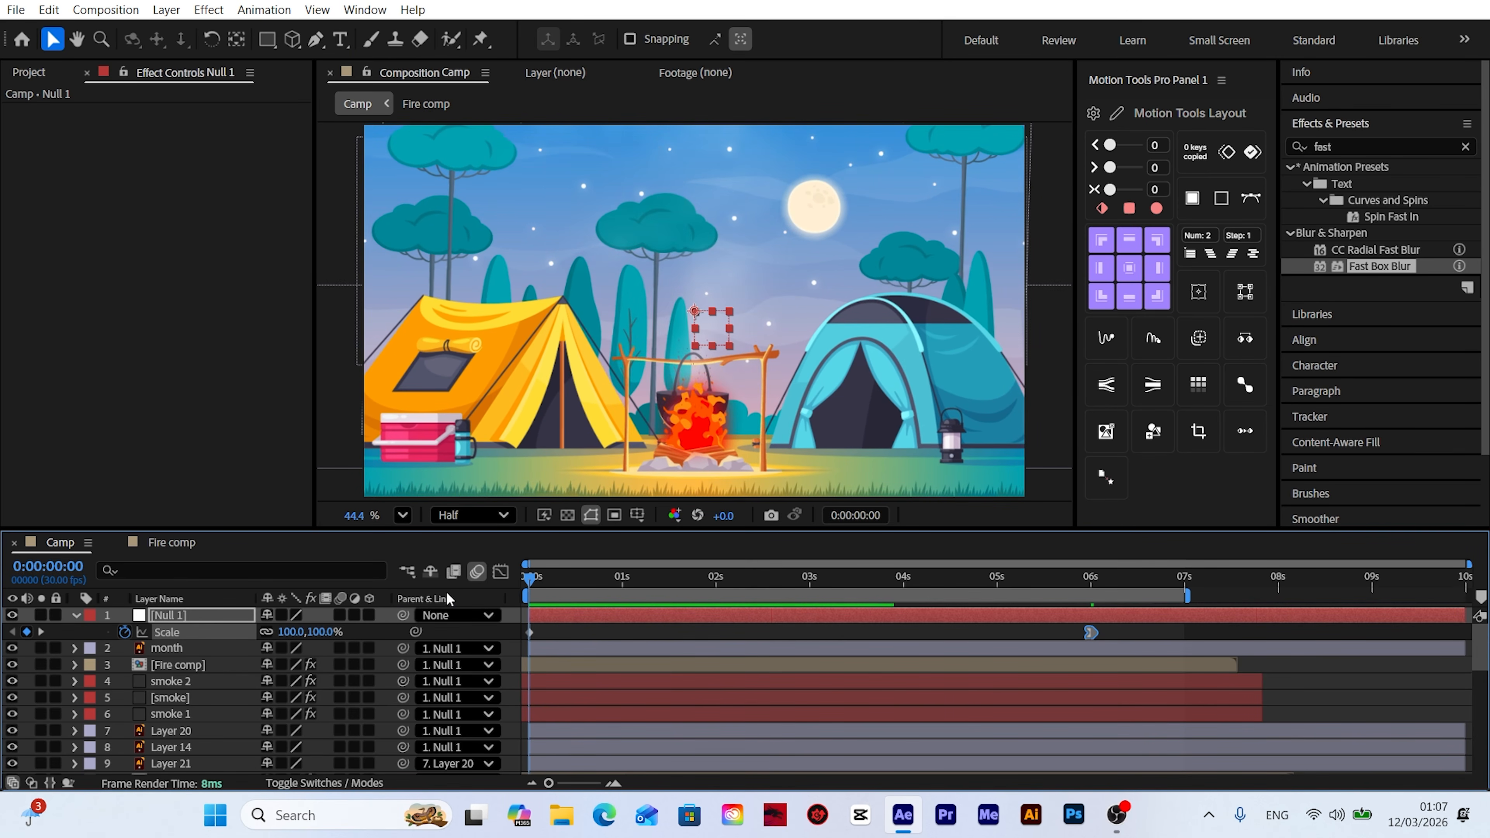
Step: Add the expression wiggle(1,5) to the null's Position, collapse the layer's properties and preview the camera movement
left_click(170, 614)
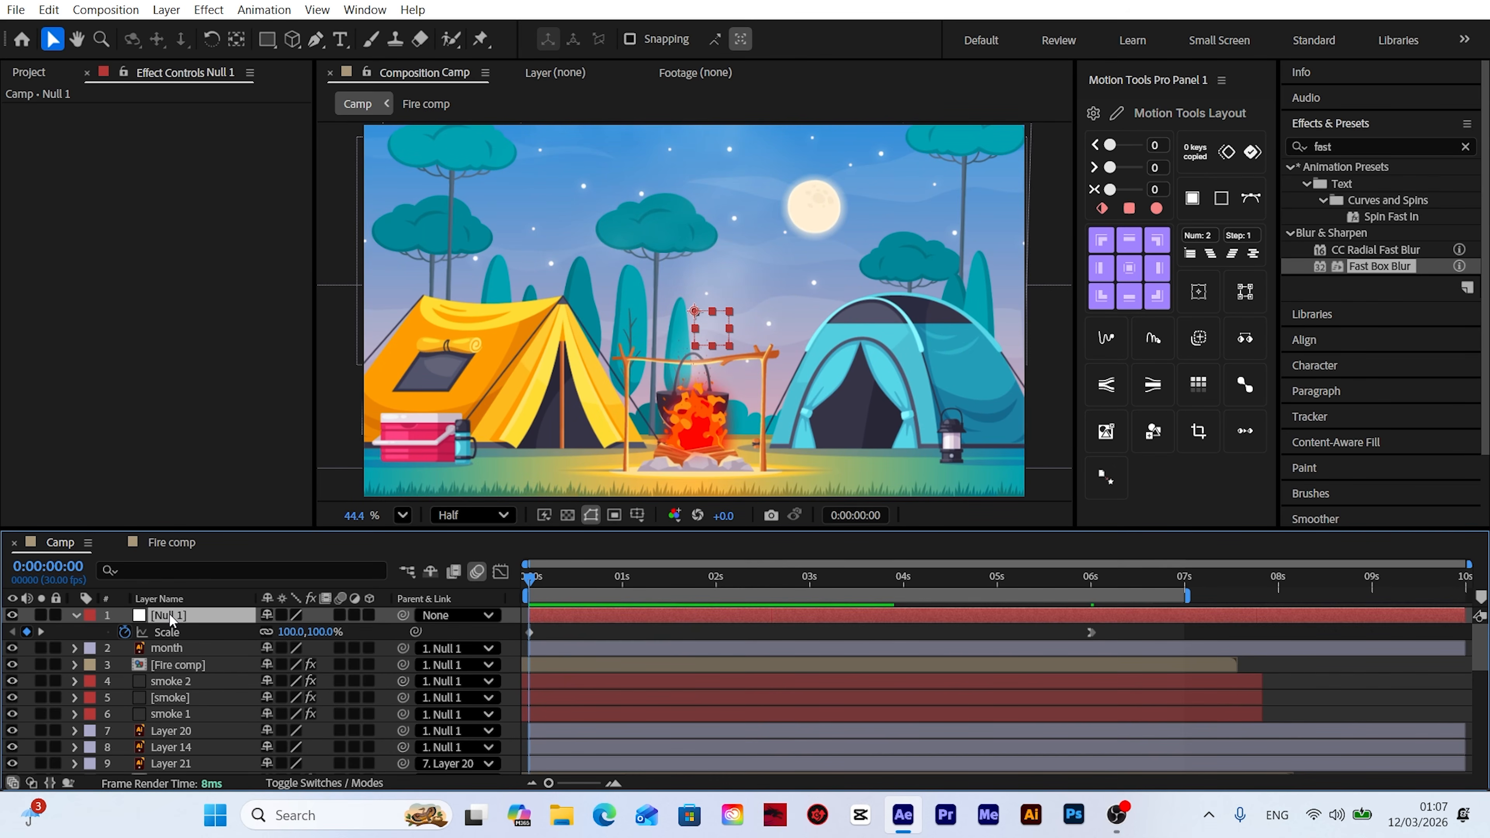
key("p")
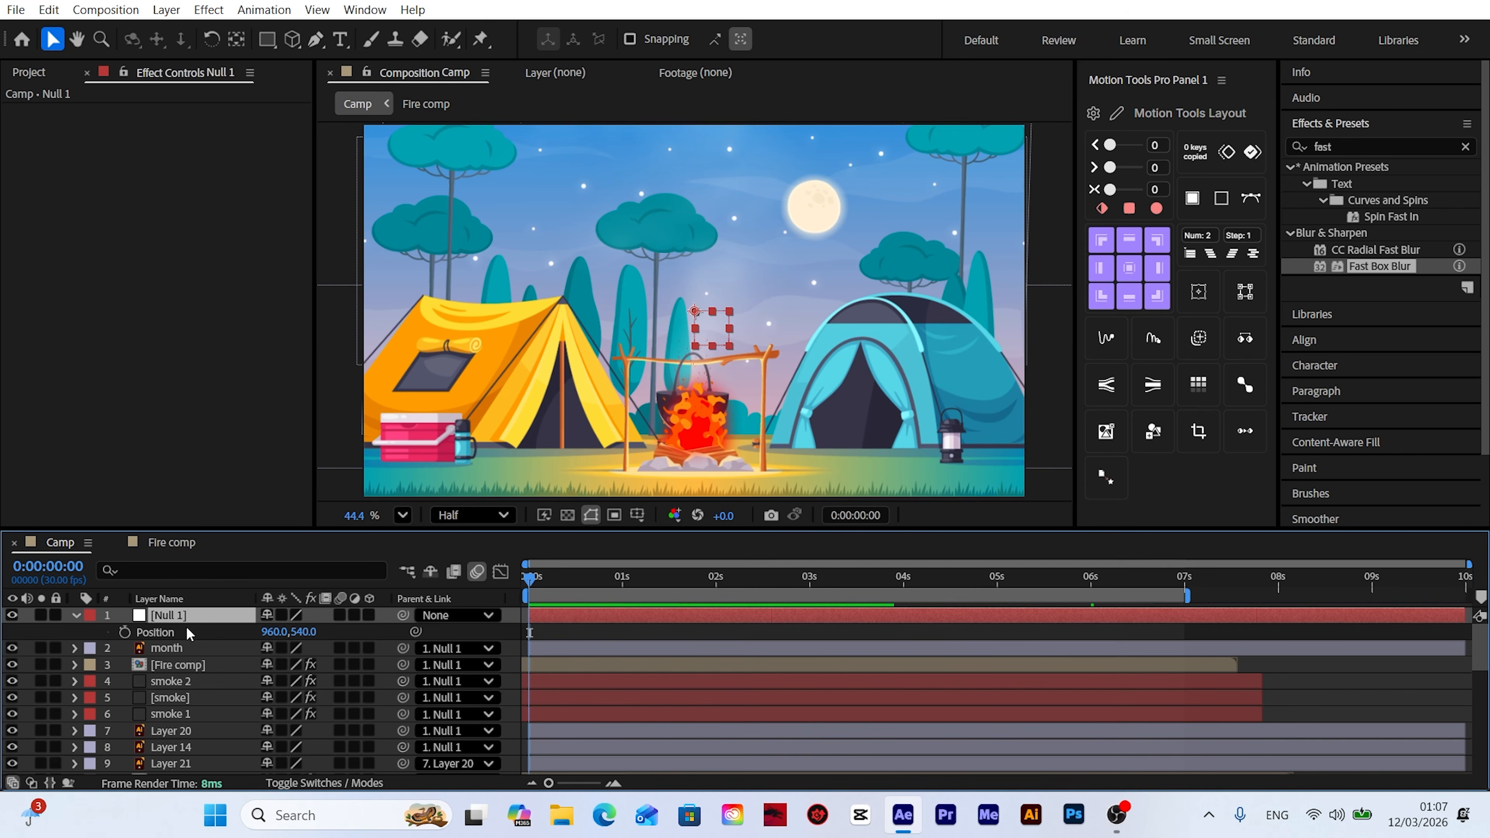
left_click(124, 633, "alt")
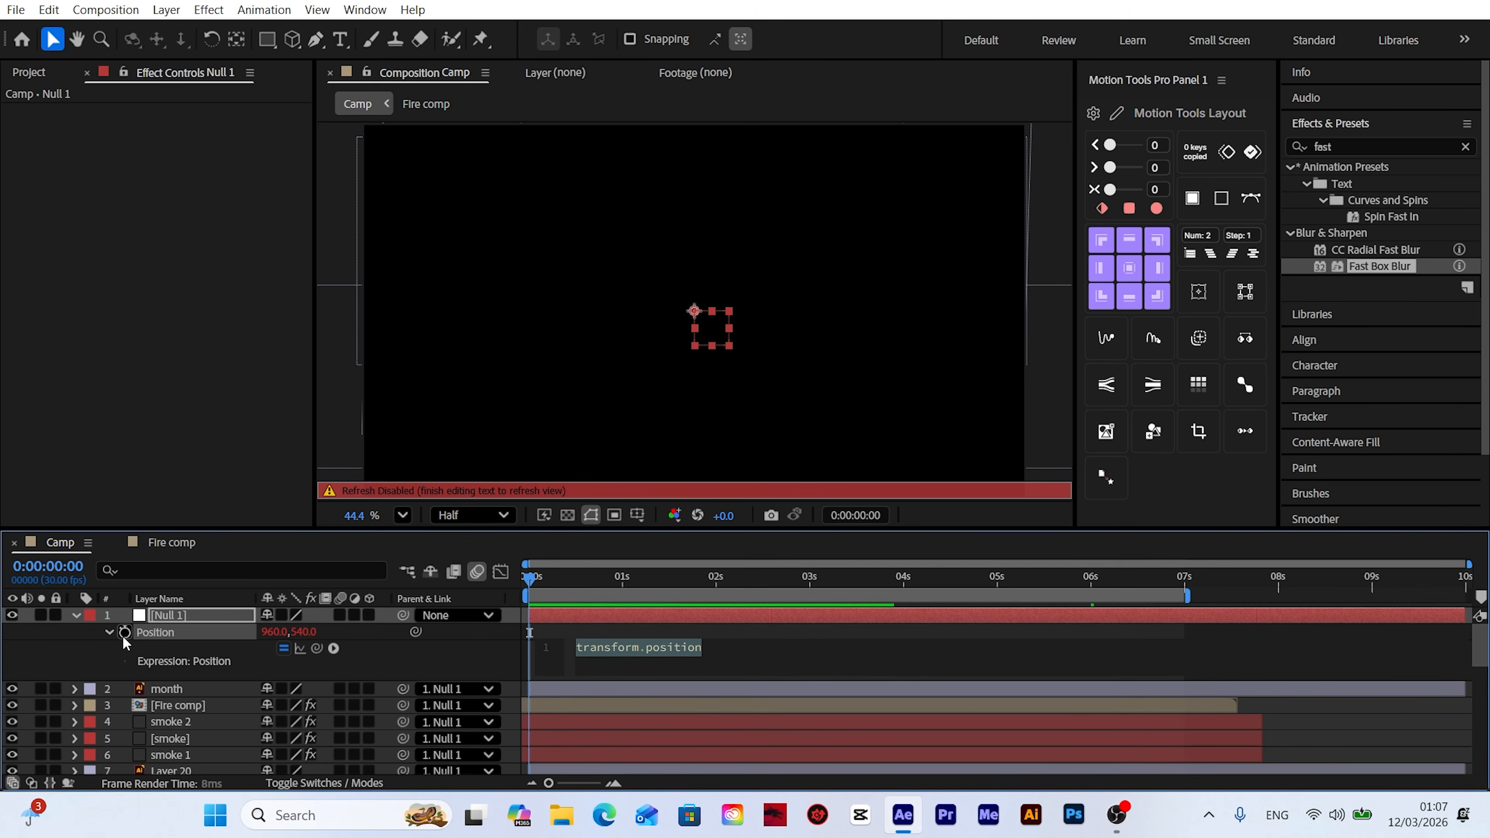
type("wiggle(1,5")
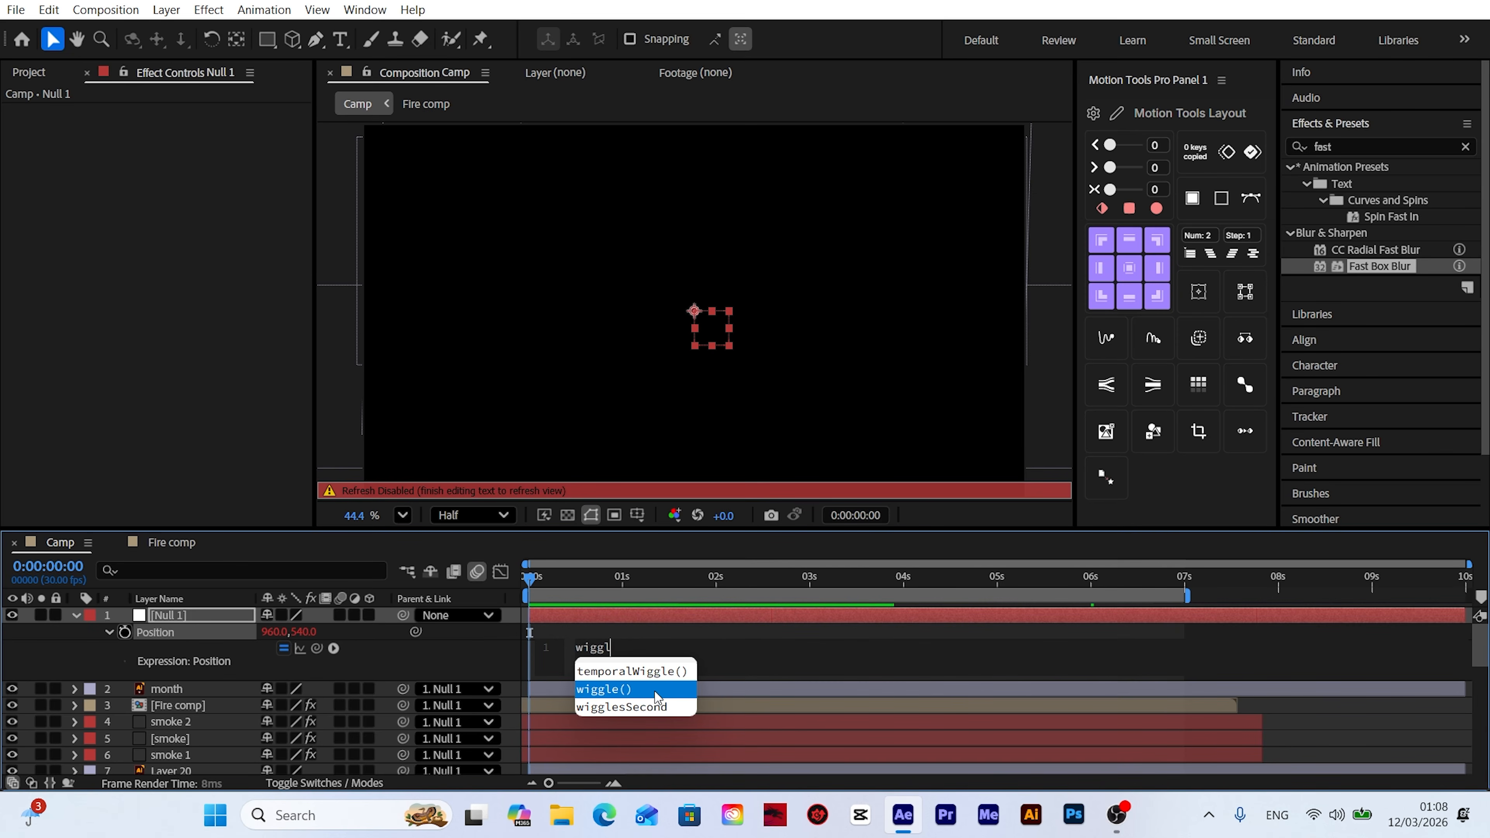
left_click(657, 697)
type("1,5")
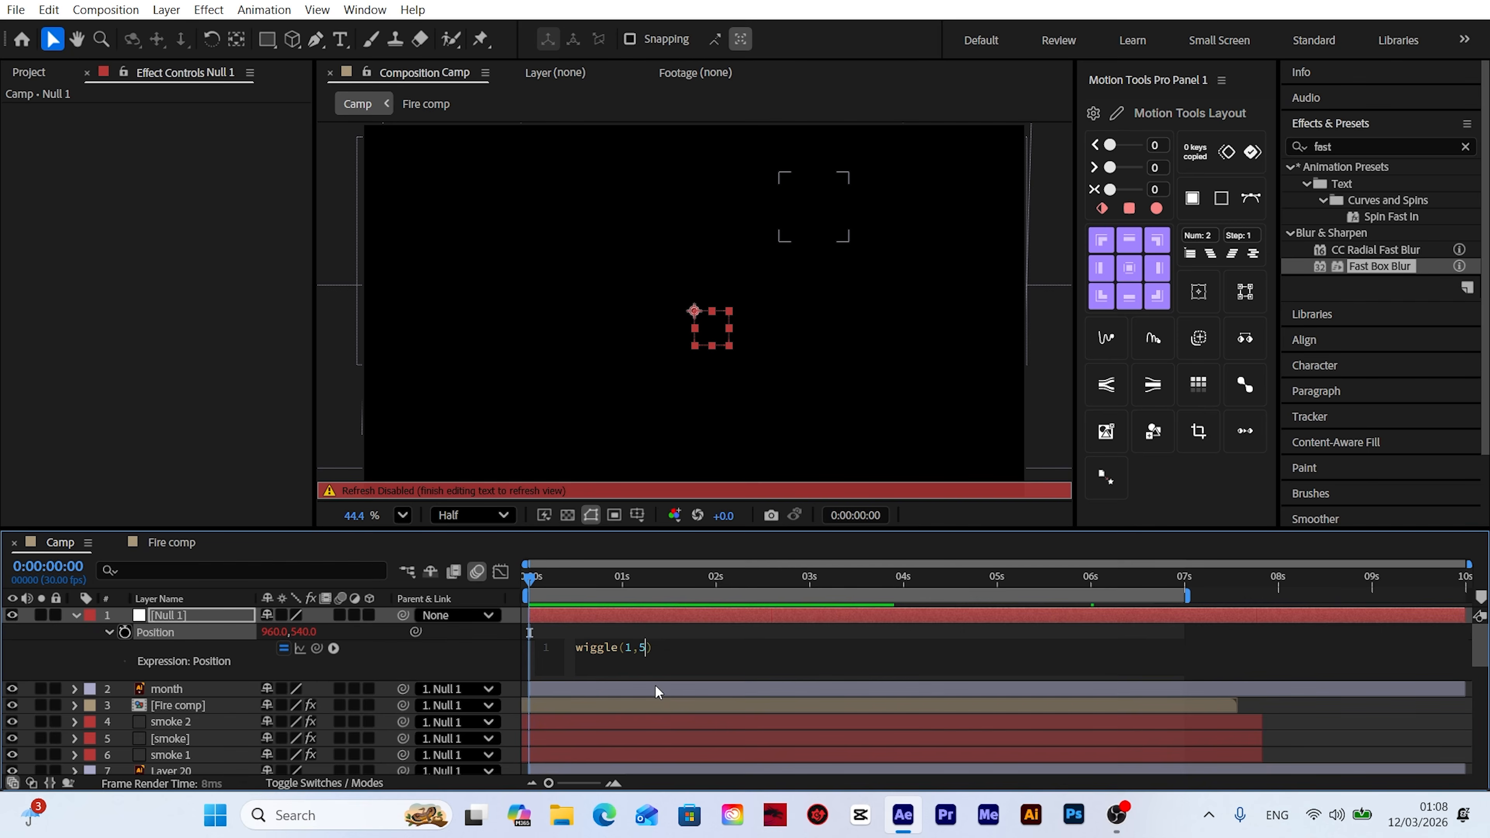
left_click(81, 632)
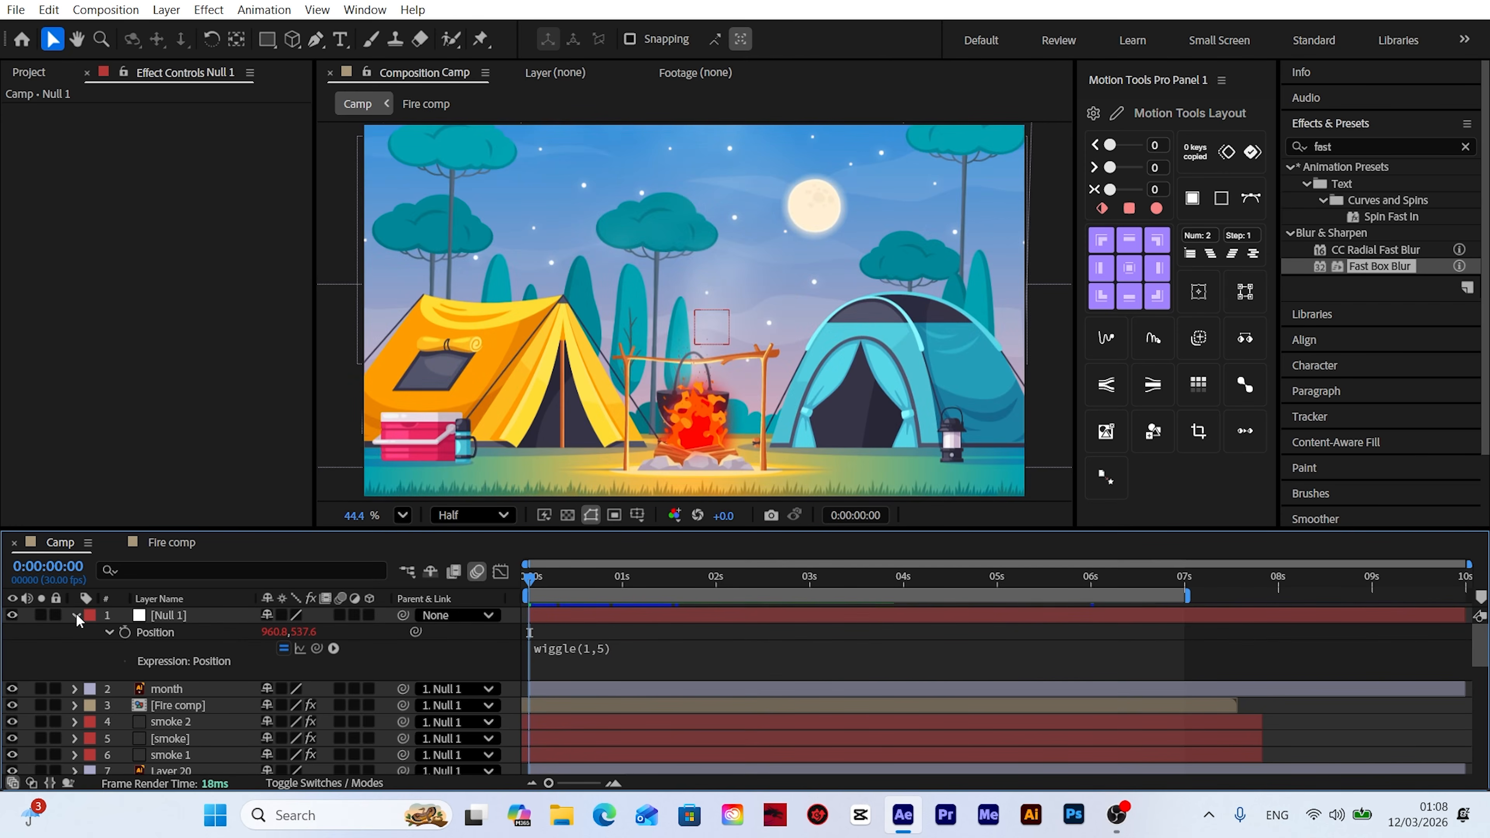
left_click(76, 616)
key("space")
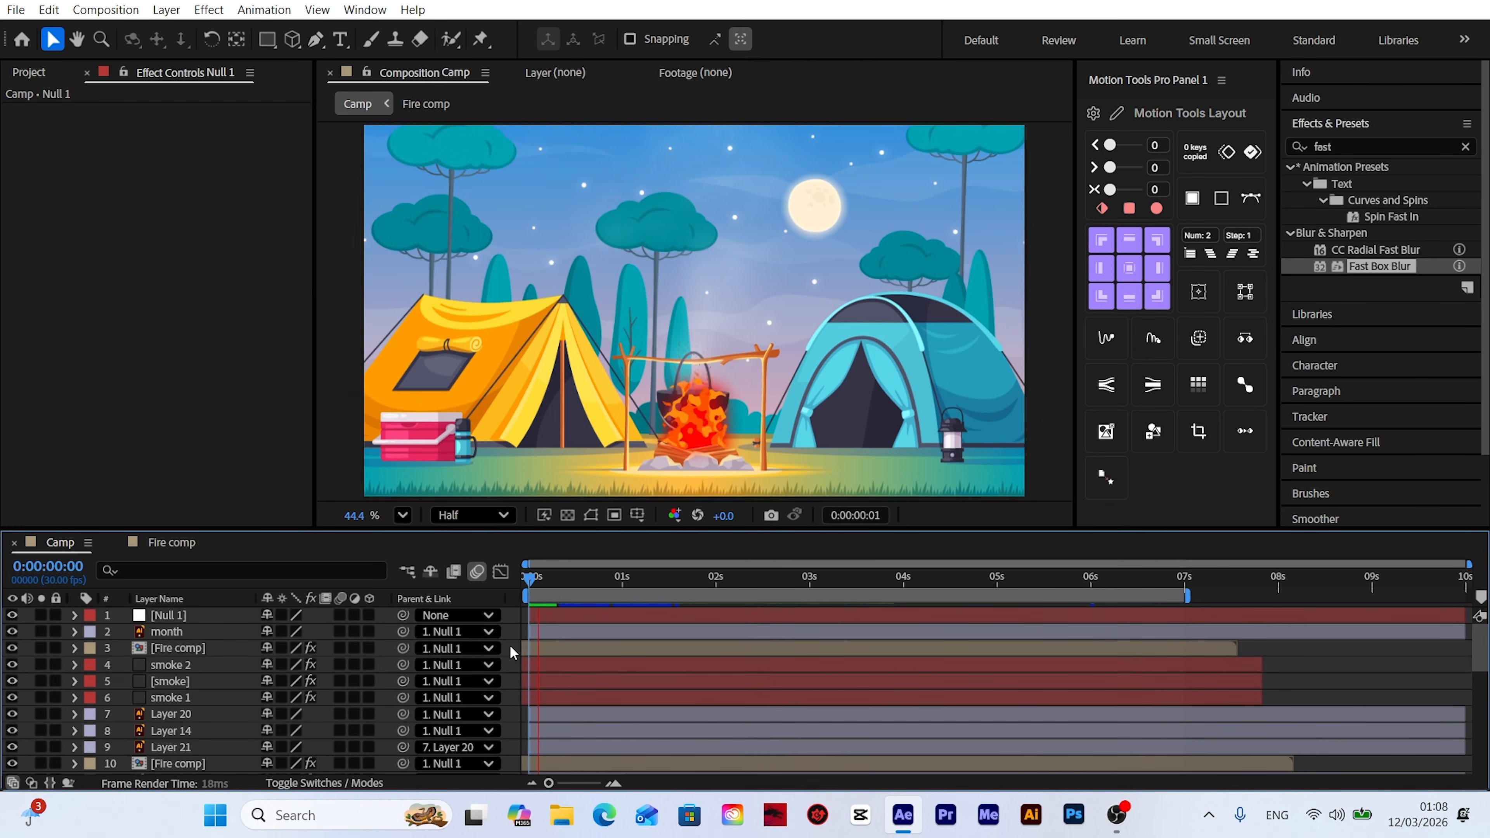